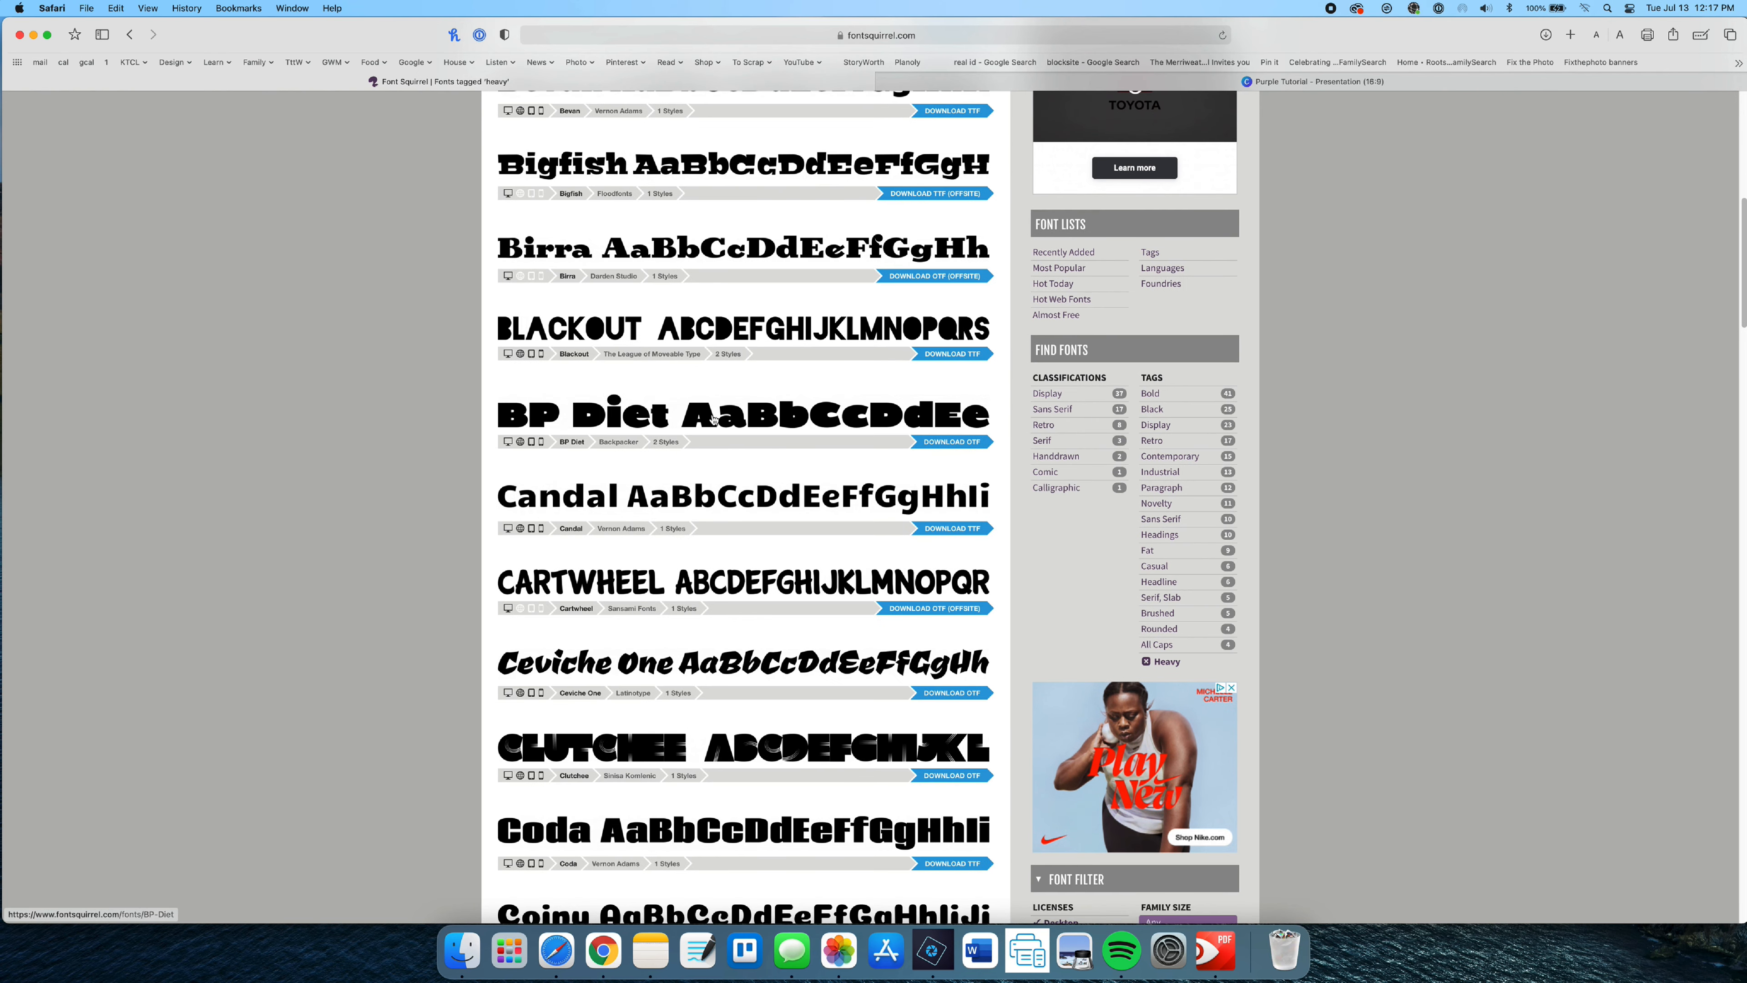
# - Browse the first page of fonts tagged "heavy" and examine the typefaces as candidates for a big title
pyautogui.scroll(-3, 942, 419)
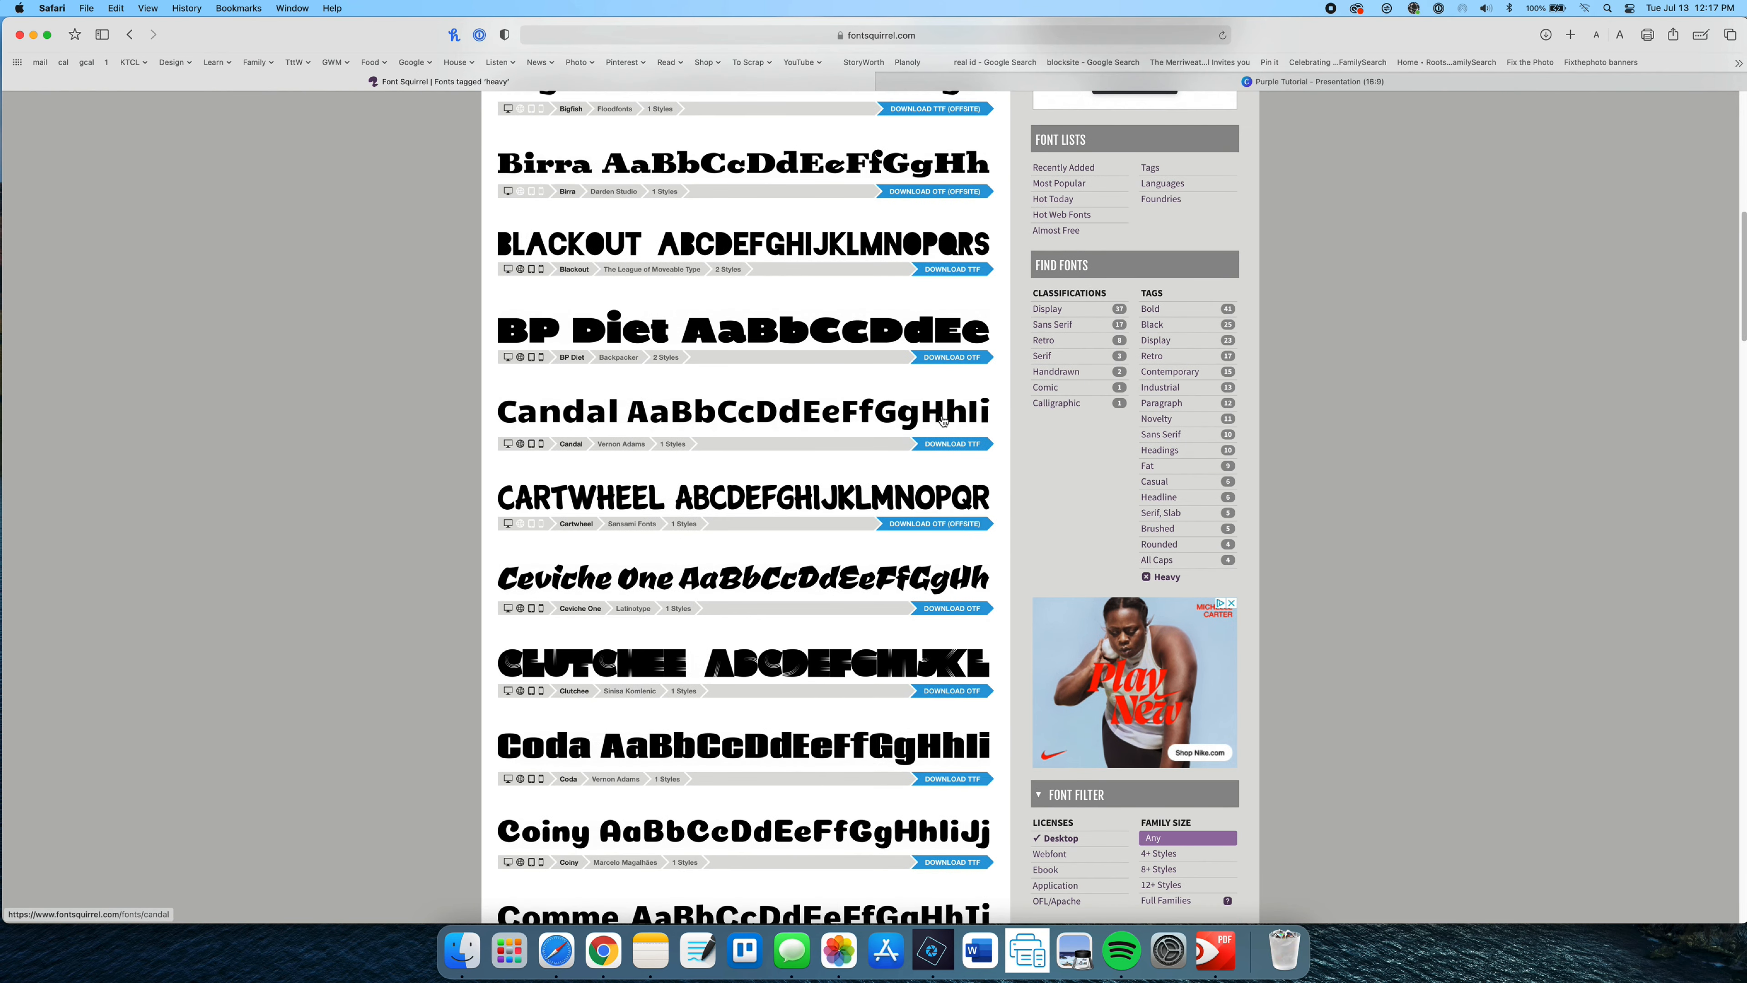
pyautogui.scroll(-5, 942, 418)
pyautogui.scroll(-3, 942, 418)
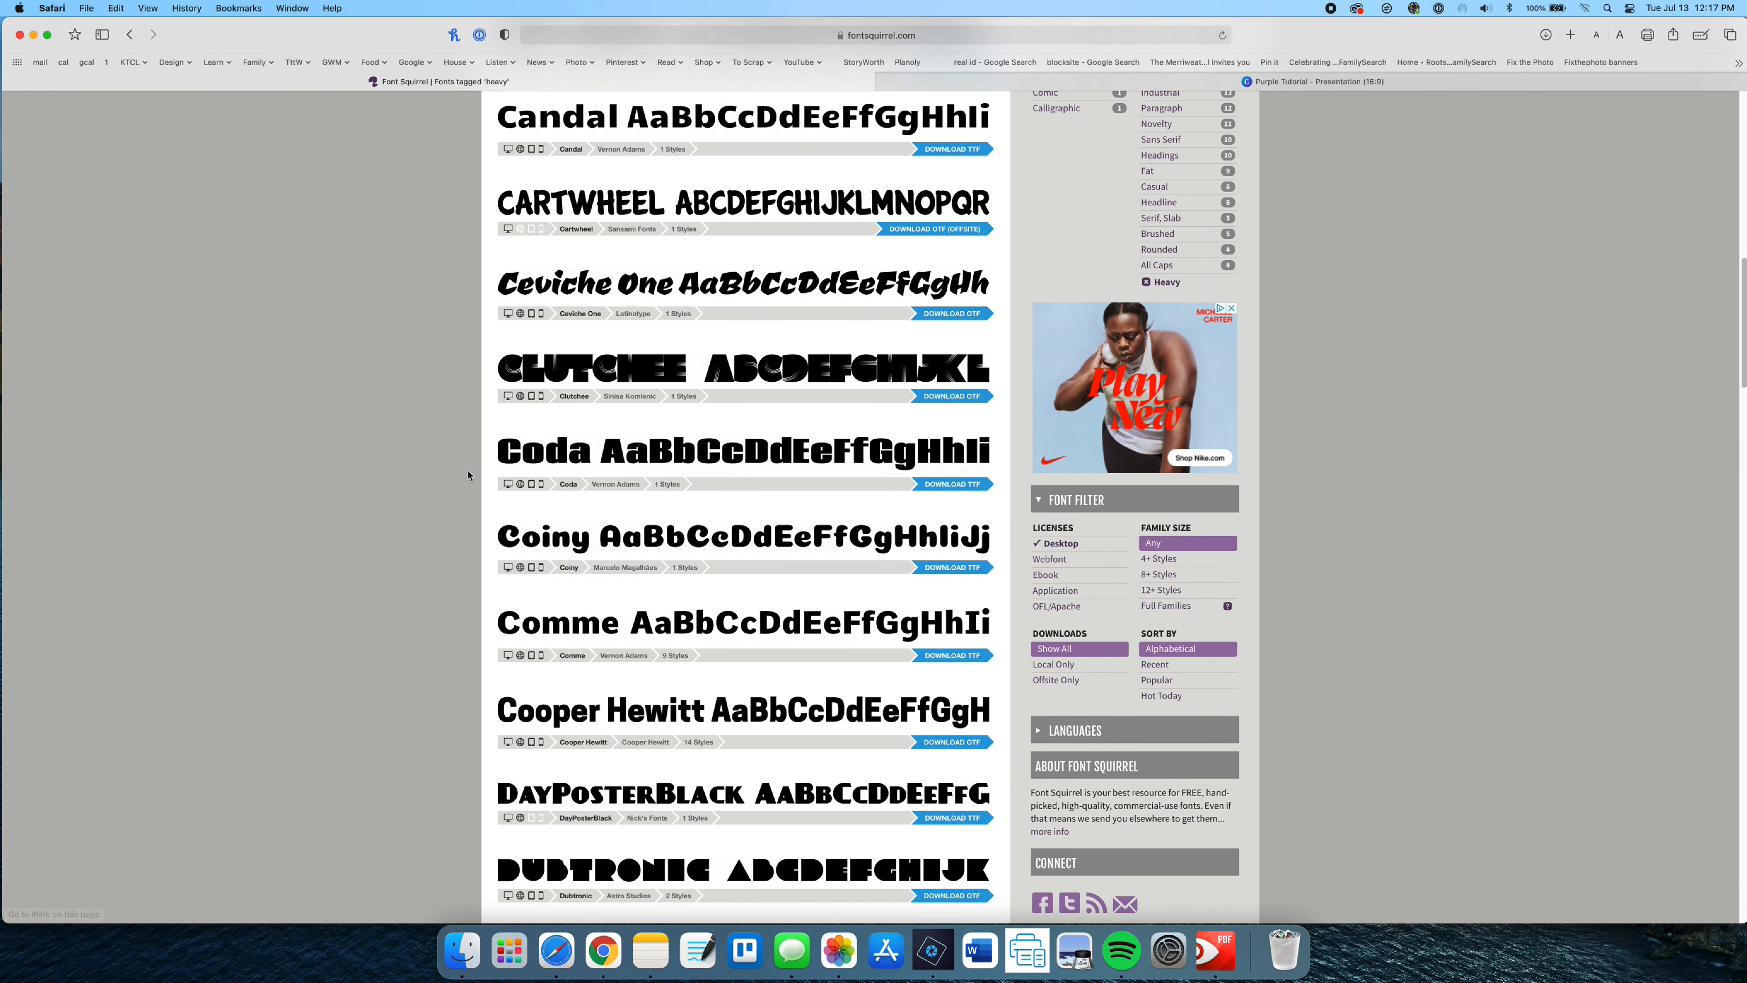
pyautogui.scroll(-2, 533, 481)
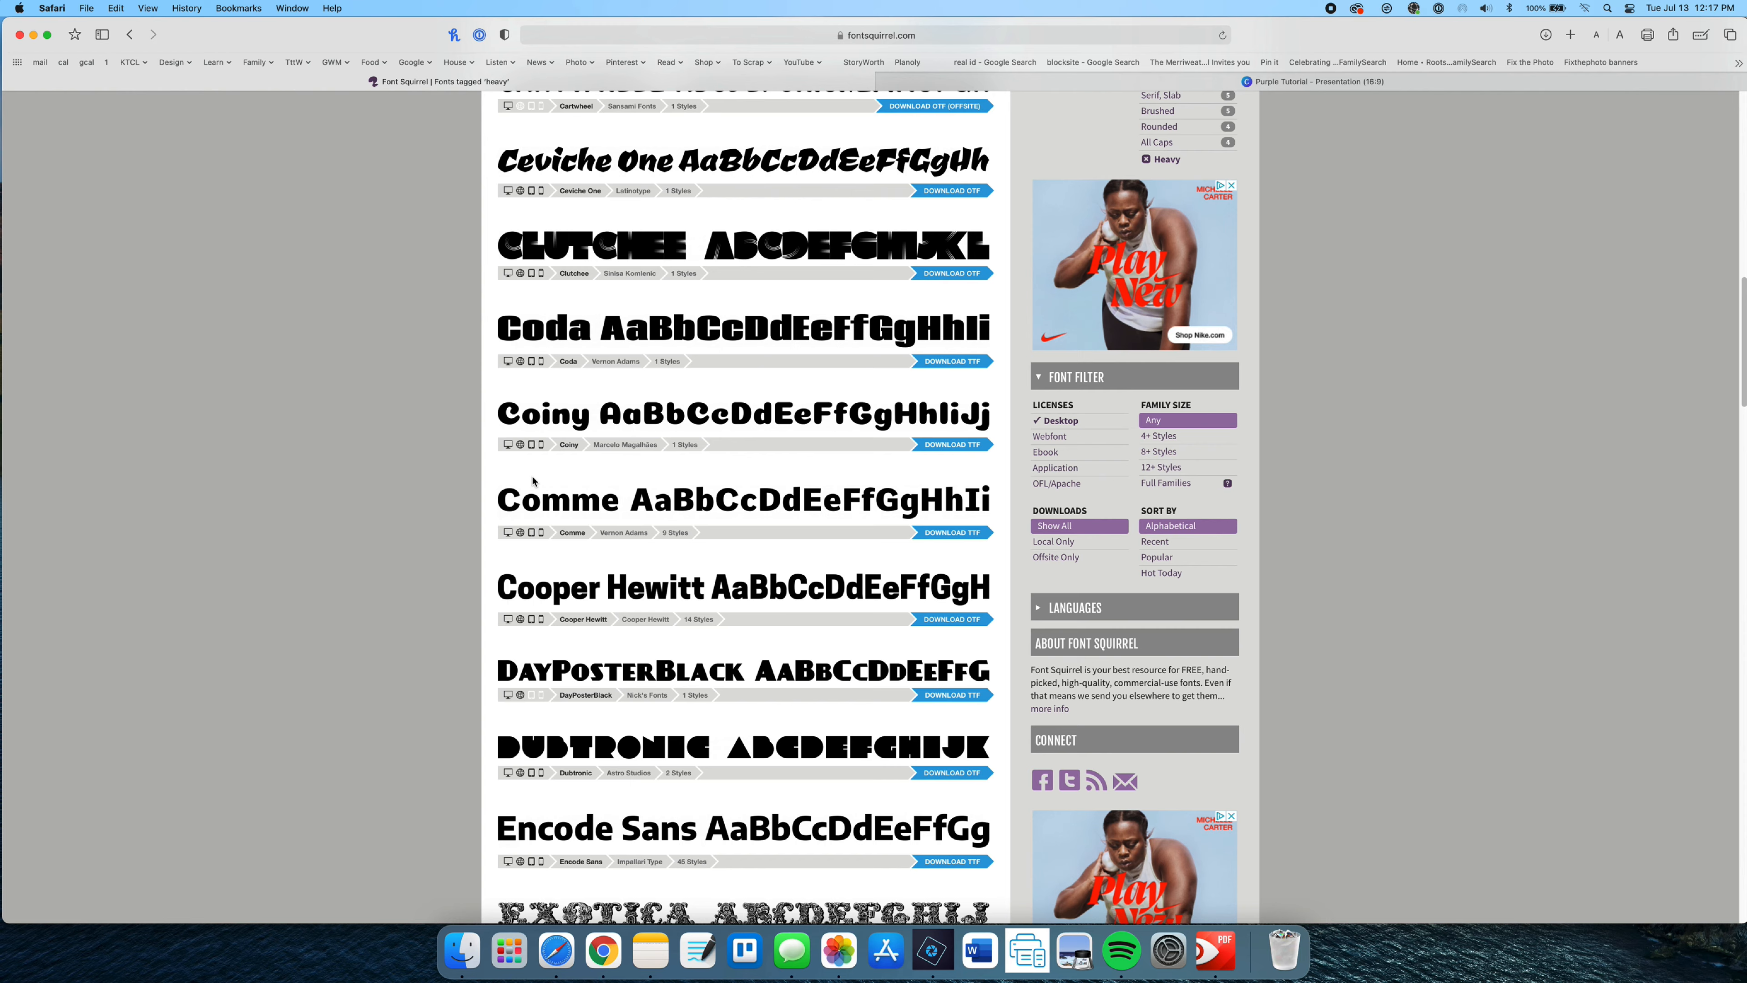
pyautogui.scroll(-5, 533, 482)
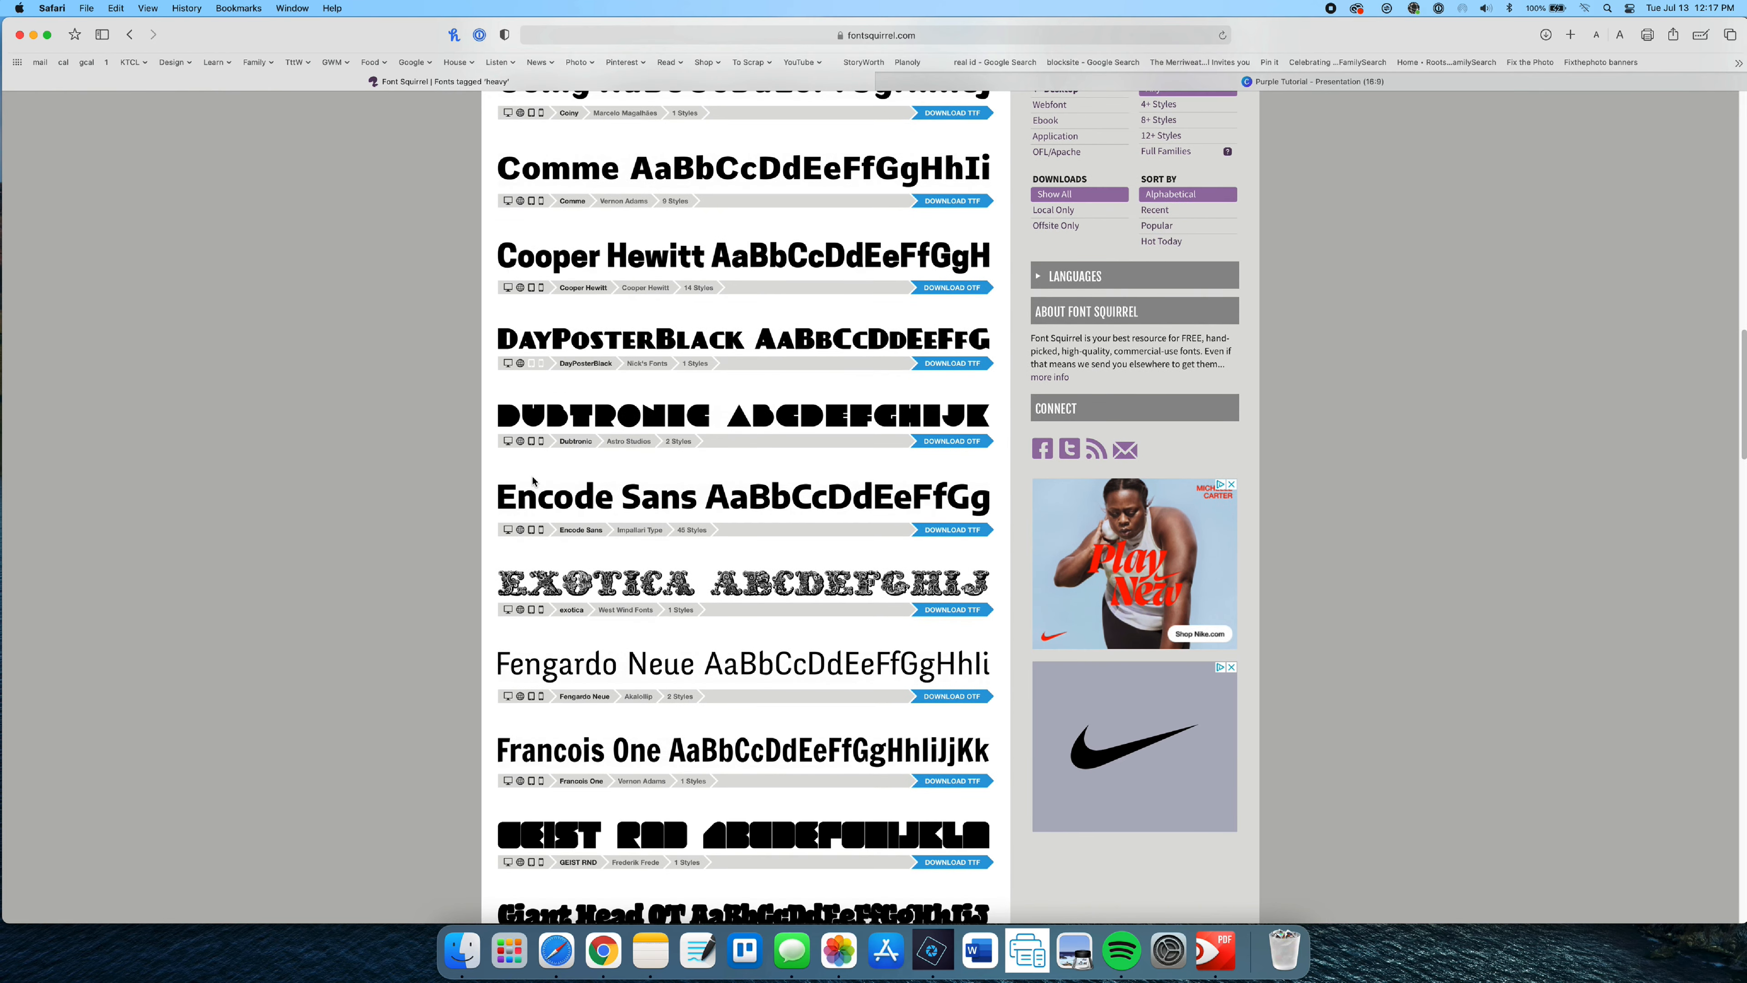
pyautogui.scroll(-4, 533, 482)
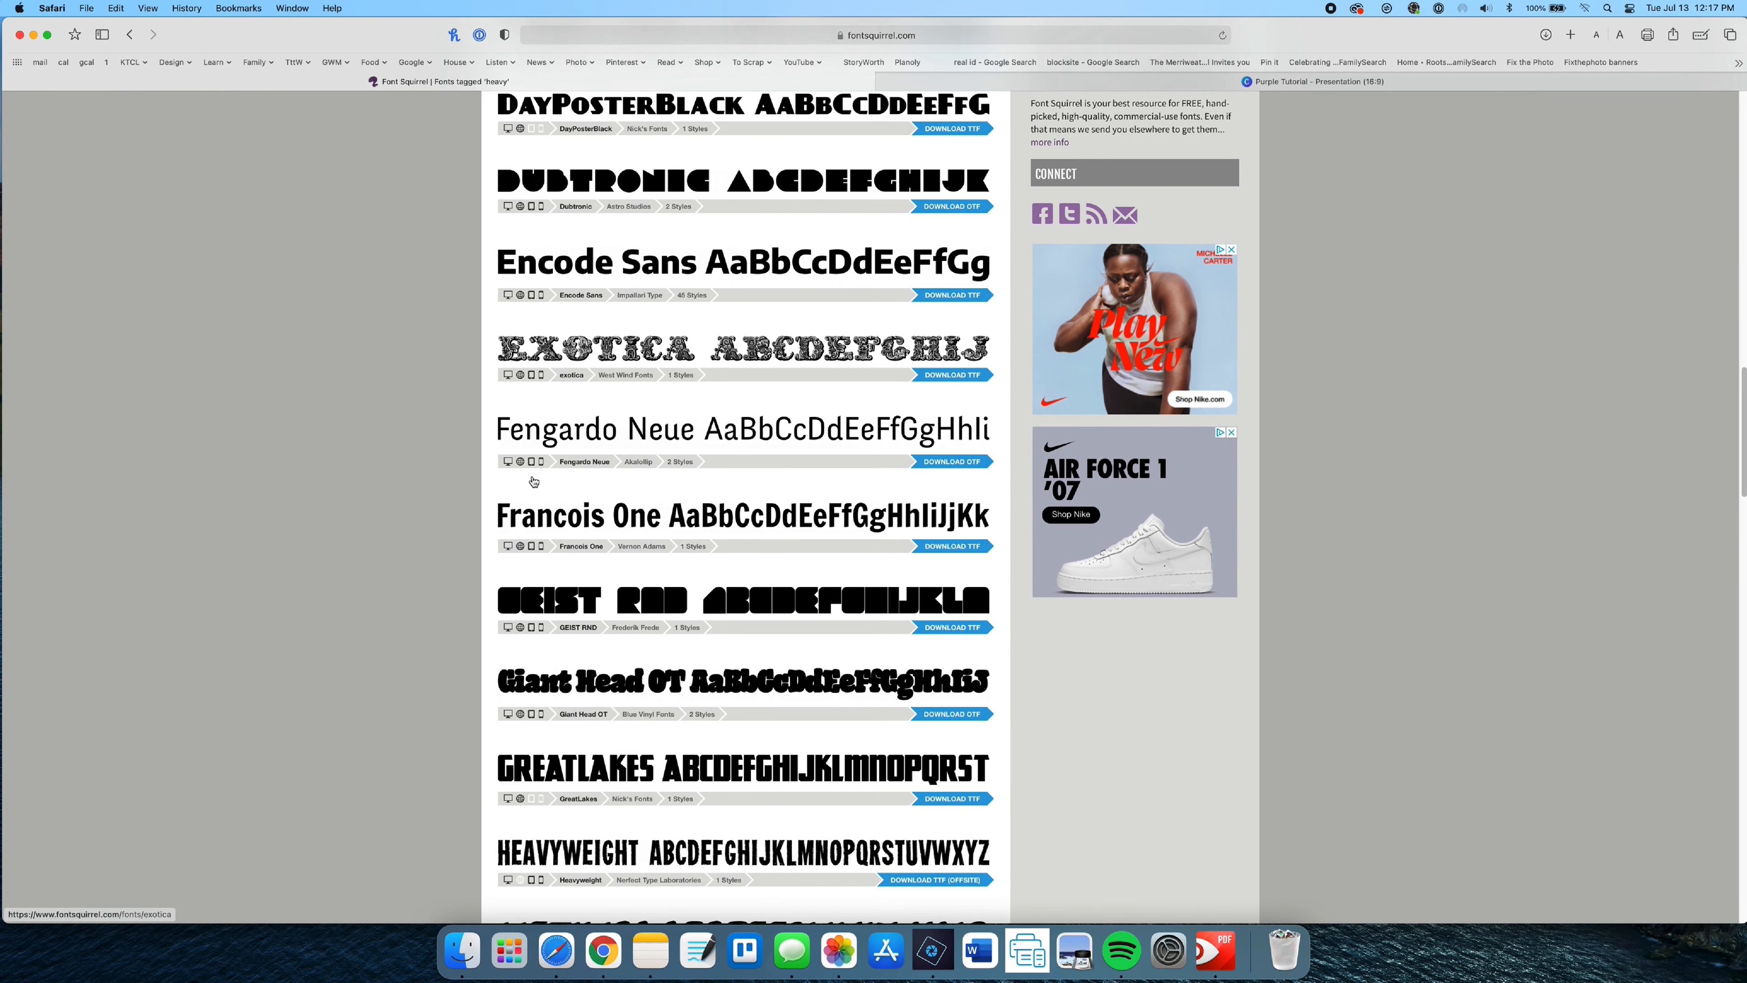
pyautogui.scroll(-1, 534, 481)
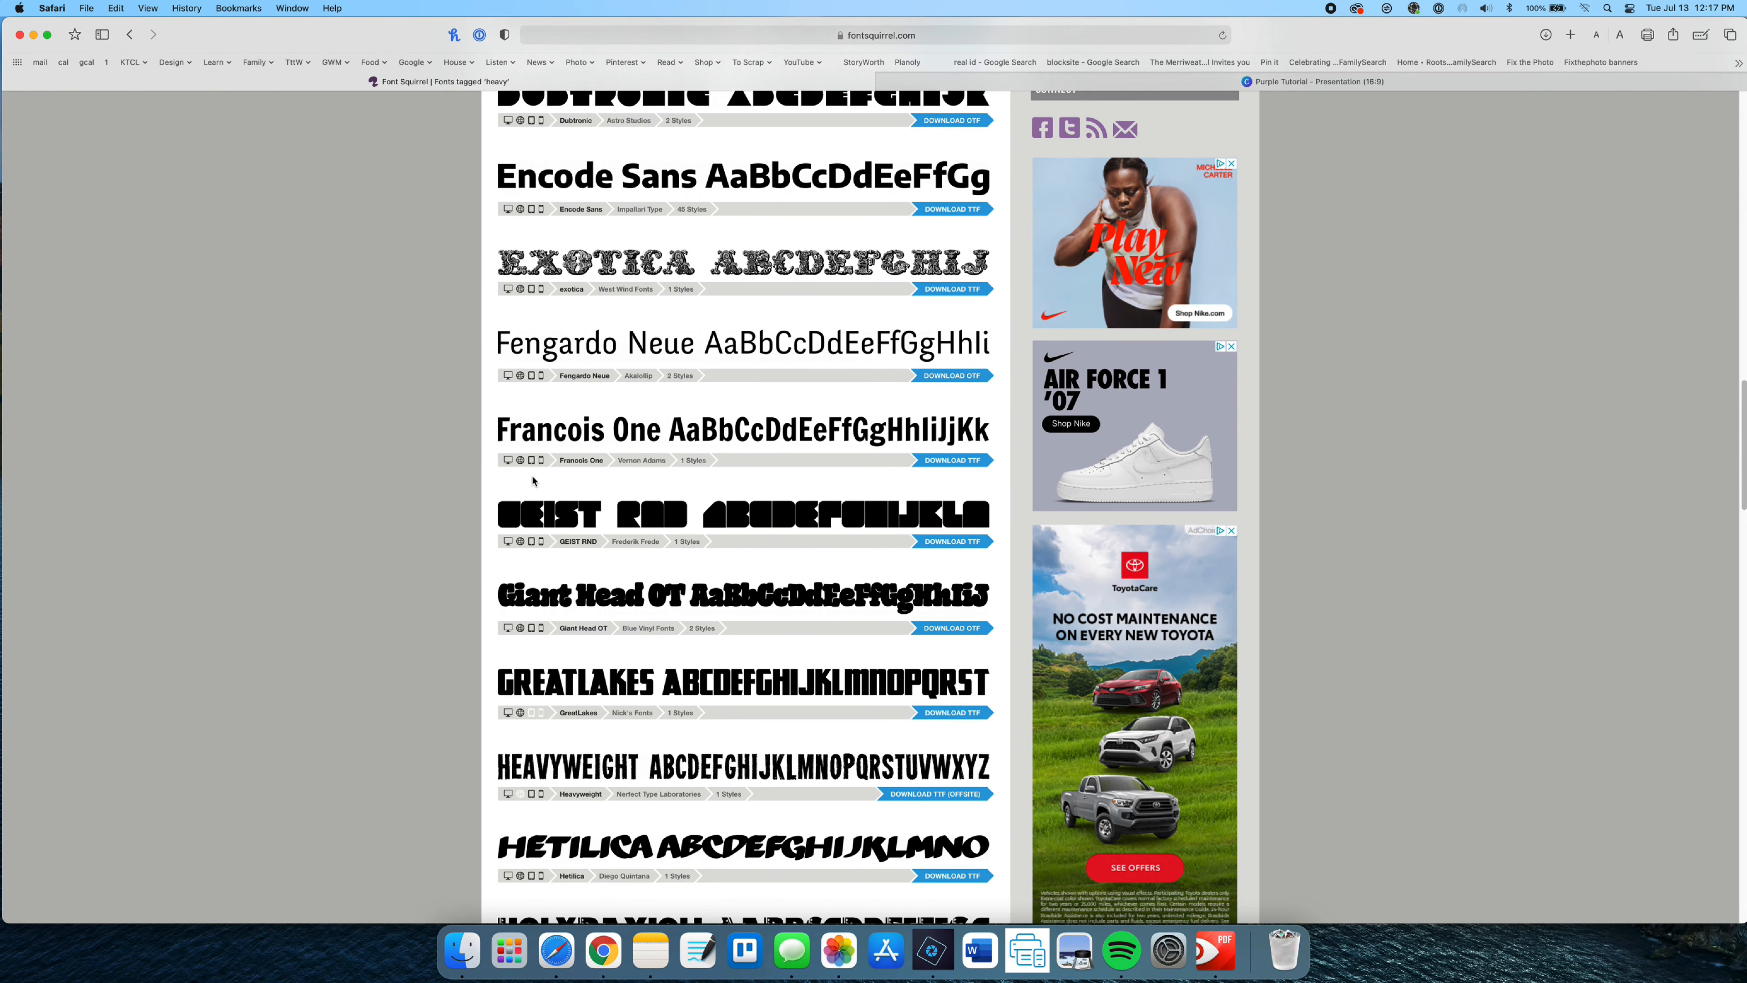
pyautogui.scroll(-2, 533, 481)
pyautogui.scroll(-1, 533, 480)
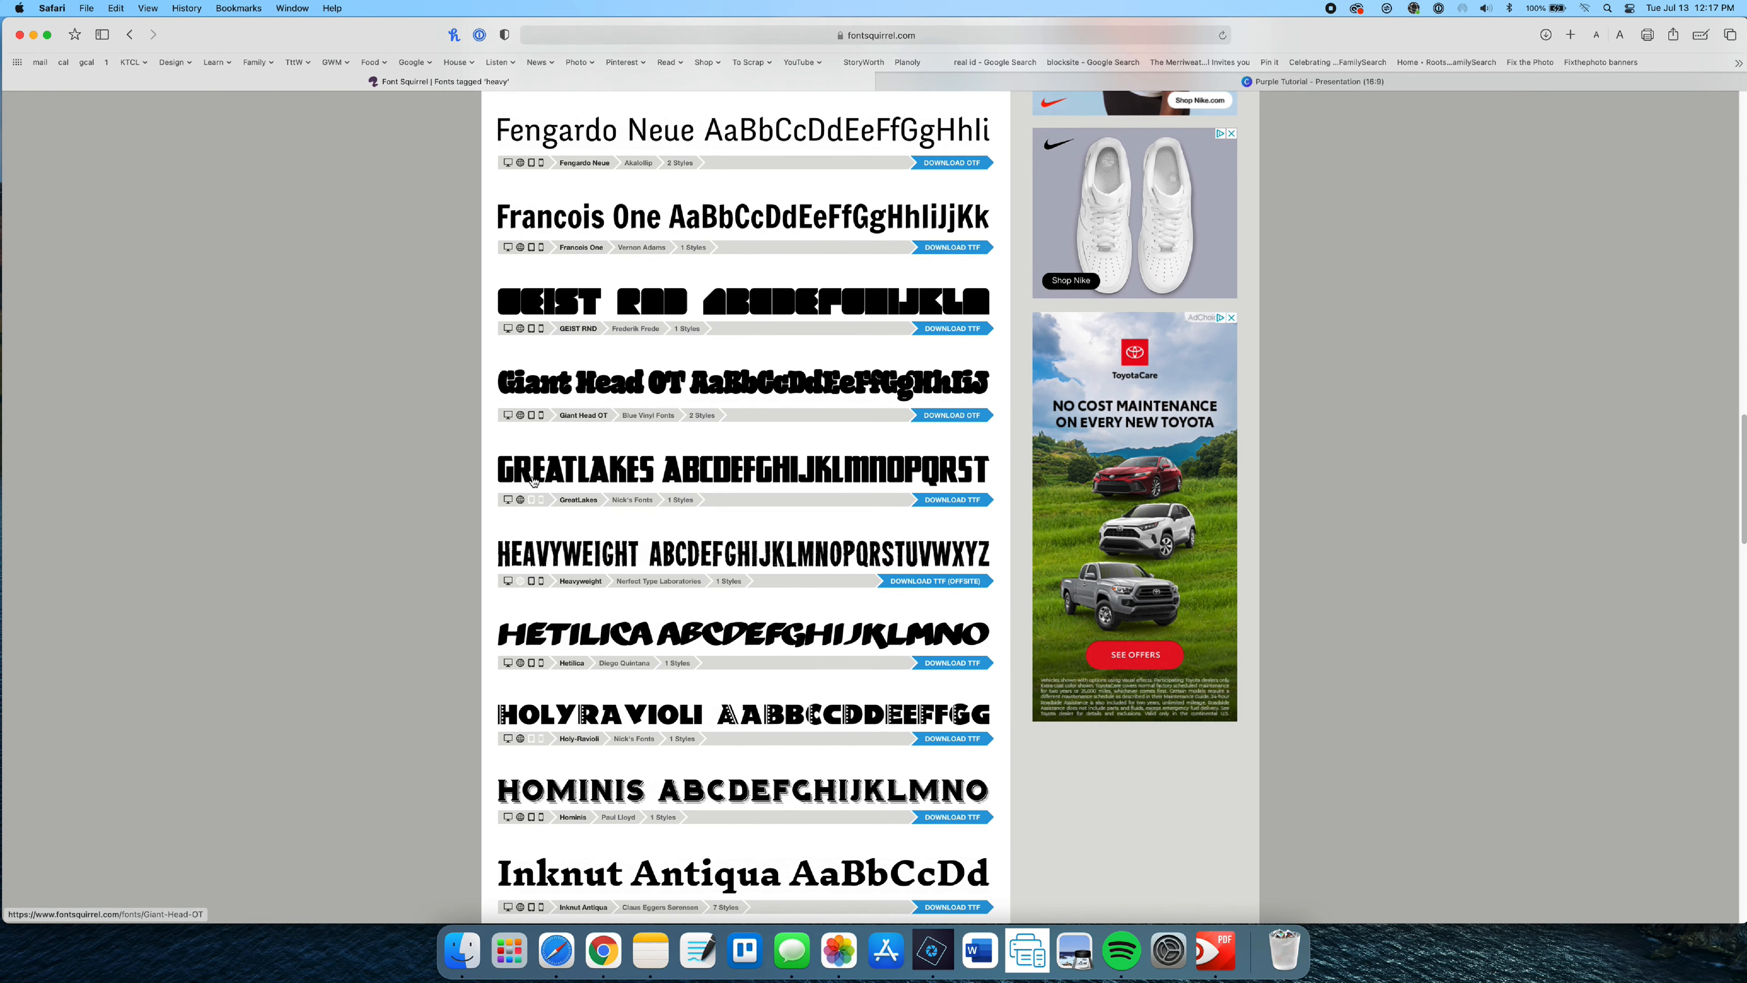
pyautogui.scroll(-1, 534, 480)
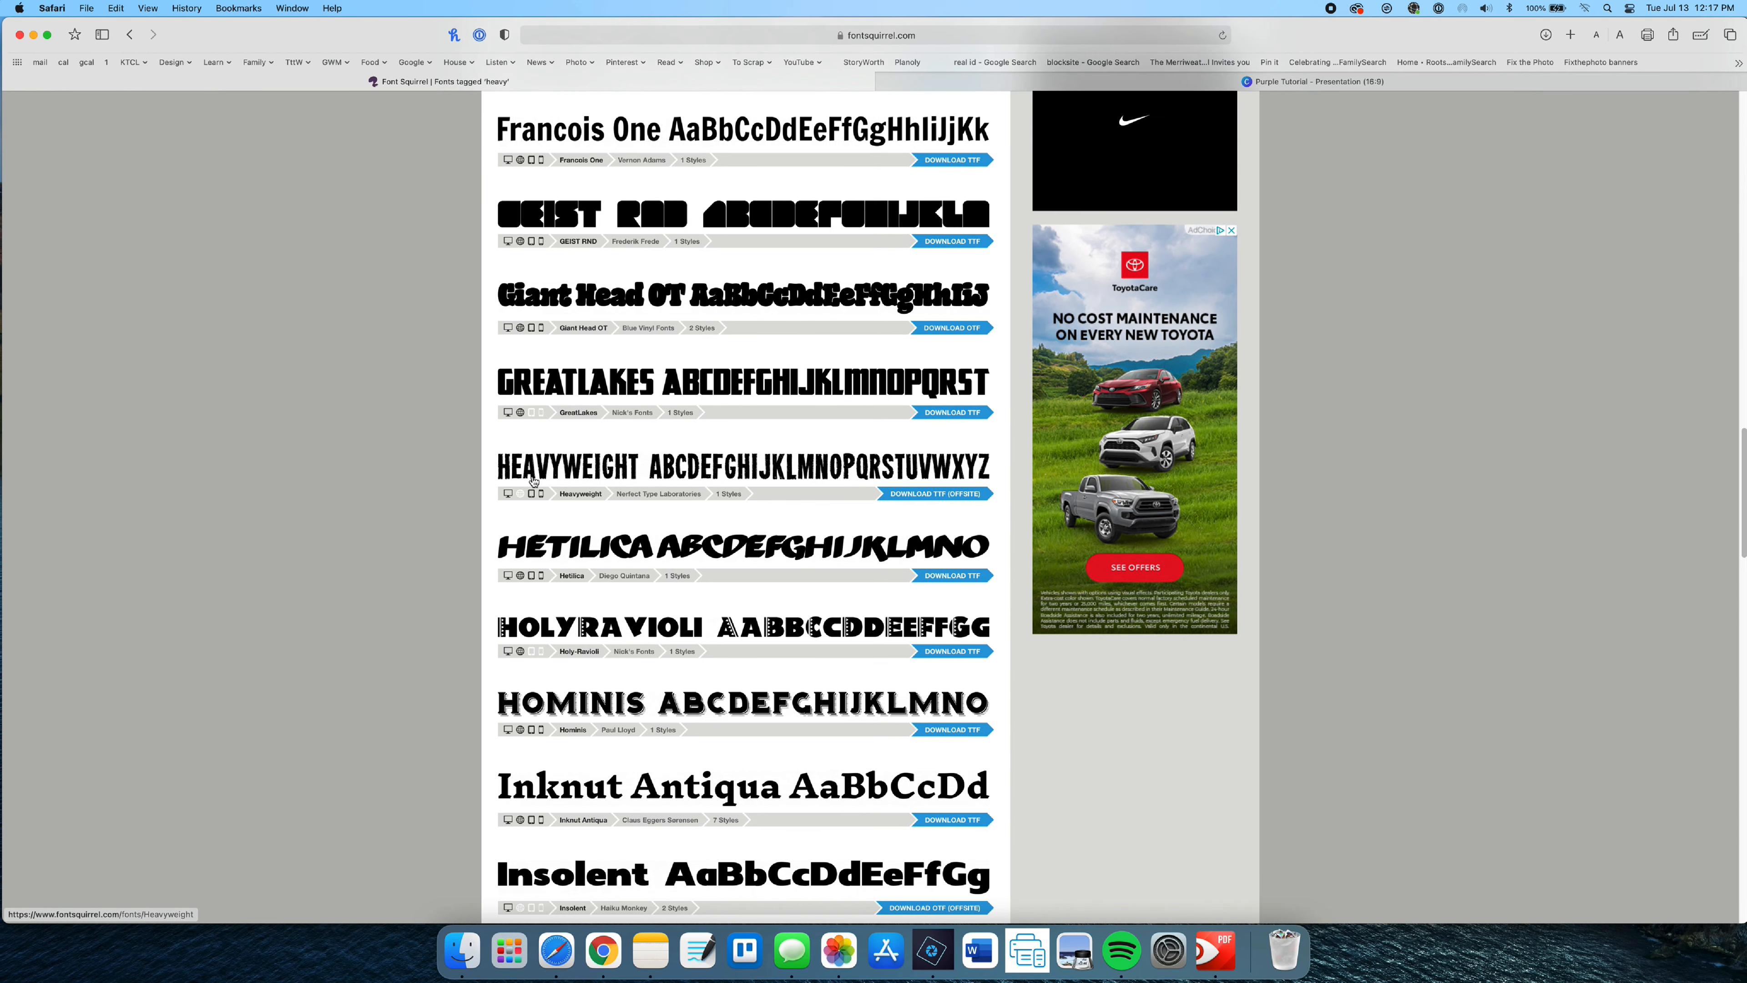
pyautogui.scroll(-1, 533, 481)
pyautogui.scroll(-2, 533, 480)
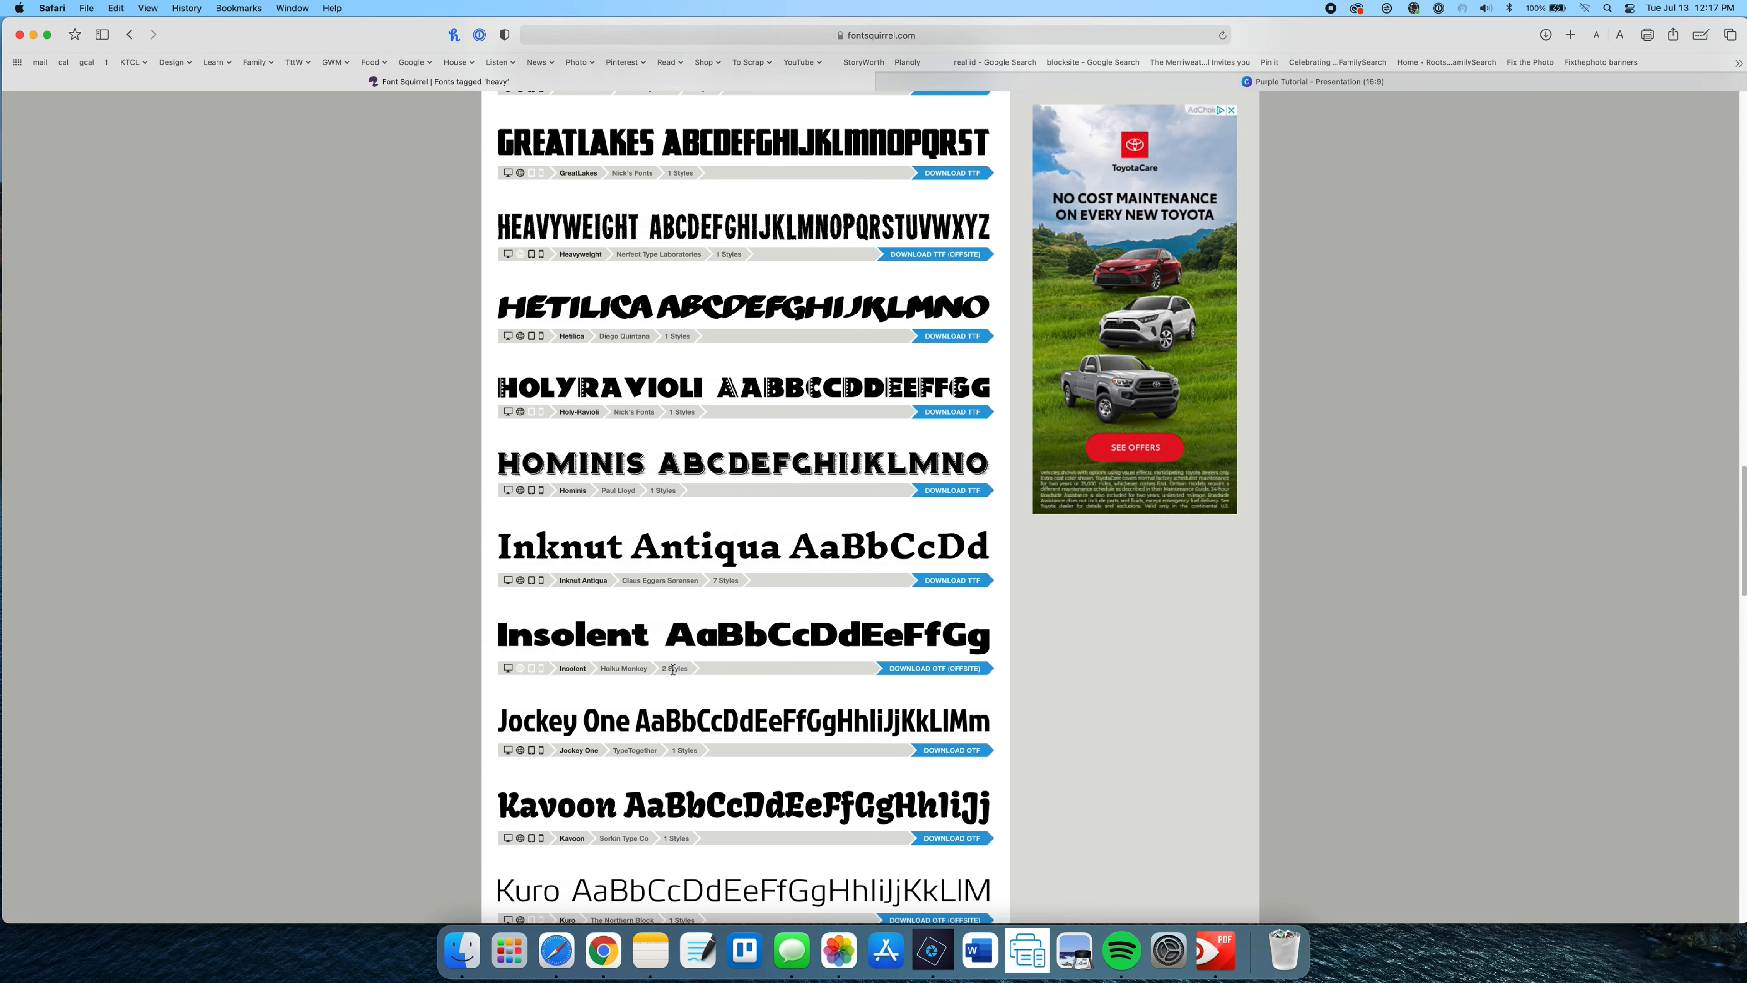
pyautogui.scroll(-1, 619, 640)
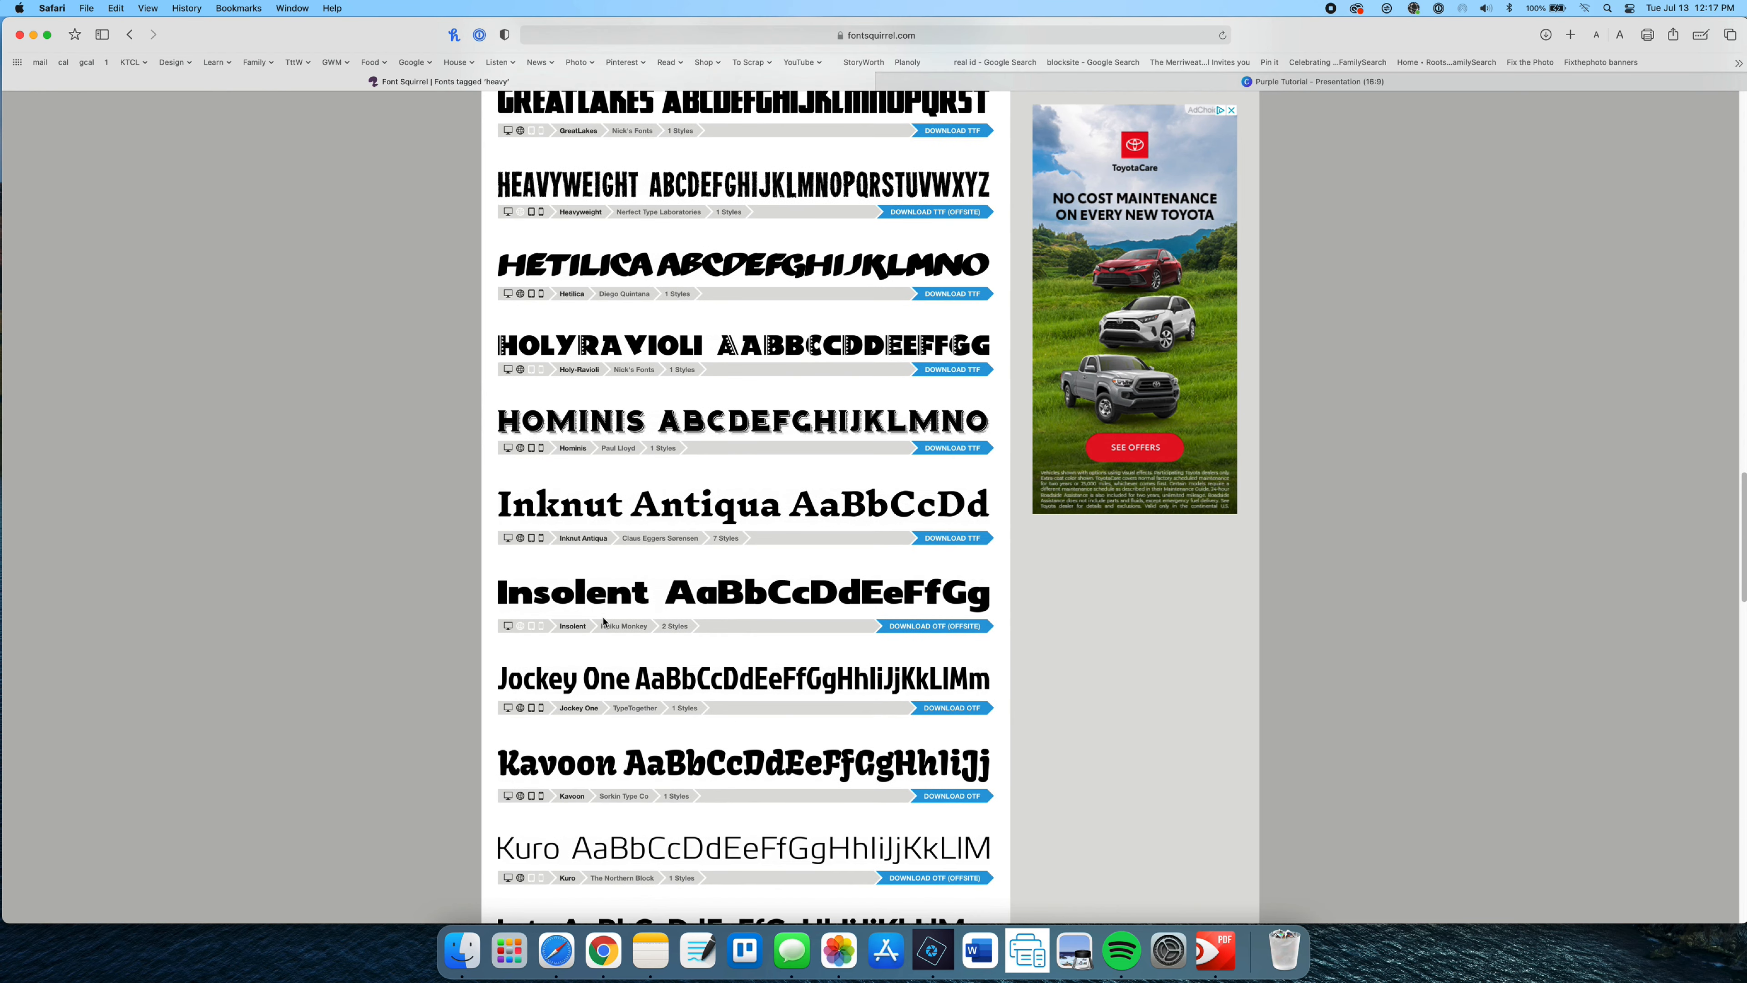
pyautogui.scroll(-3, 603, 621)
pyautogui.scroll(-3, 604, 621)
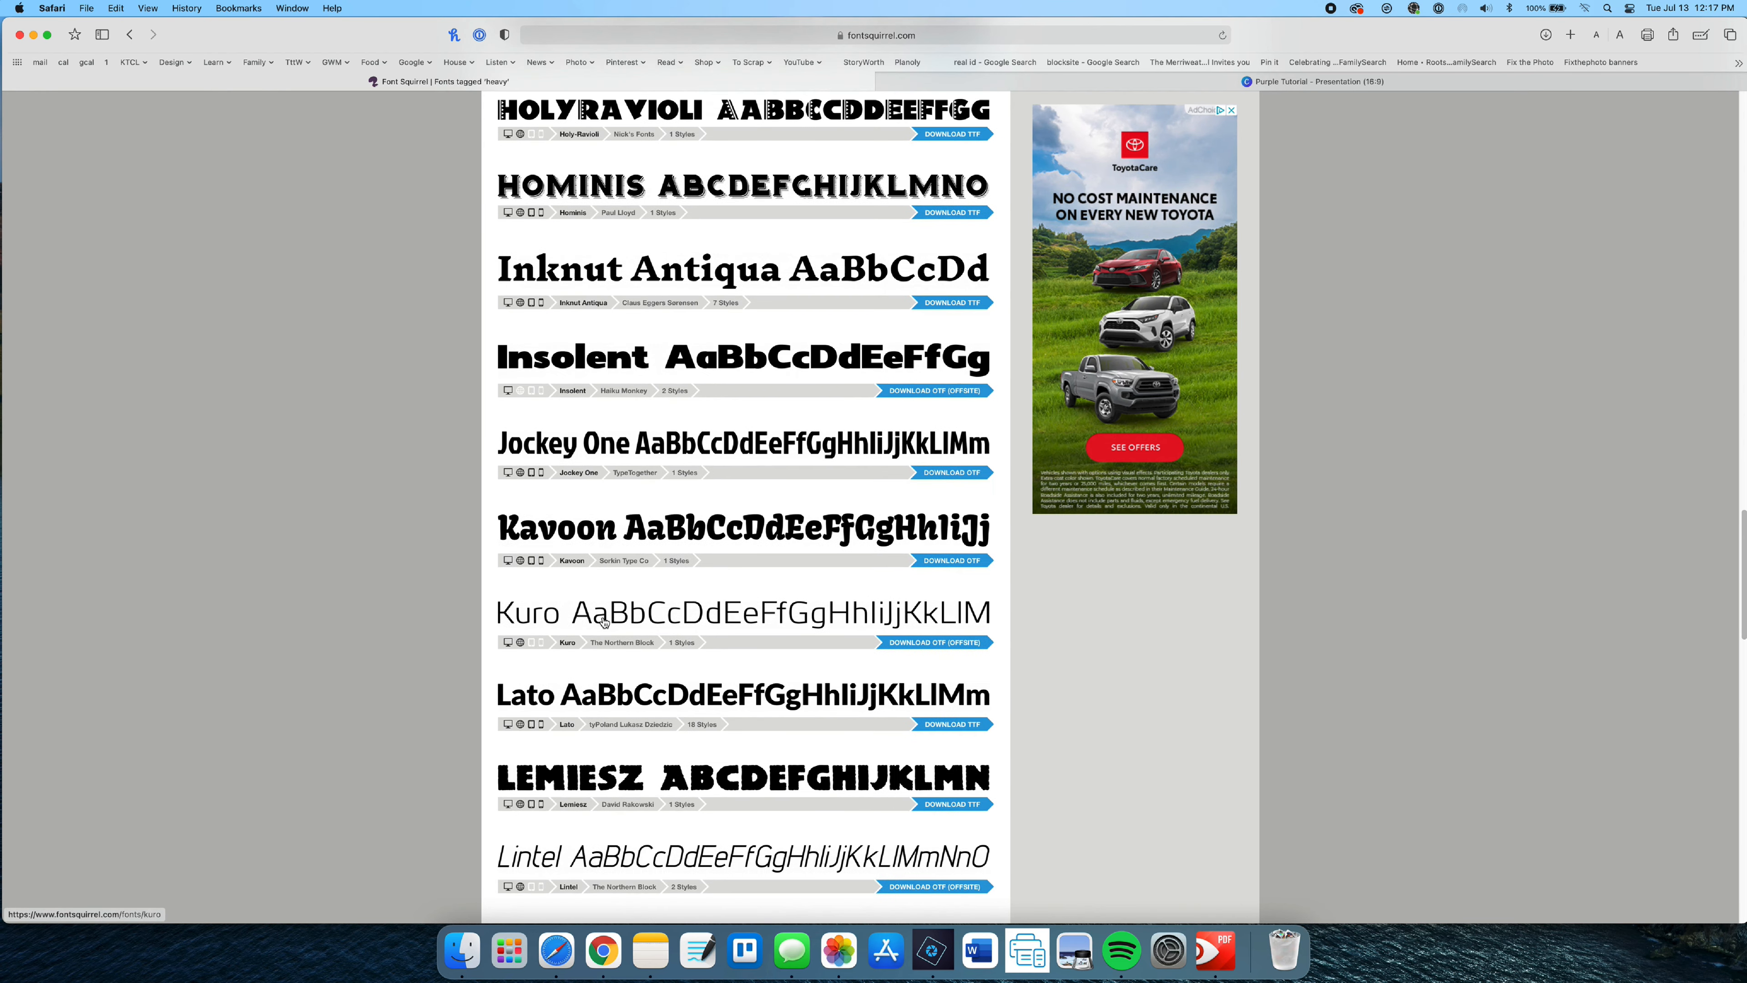
pyautogui.scroll(-5, 604, 622)
pyautogui.scroll(-5, 604, 622)
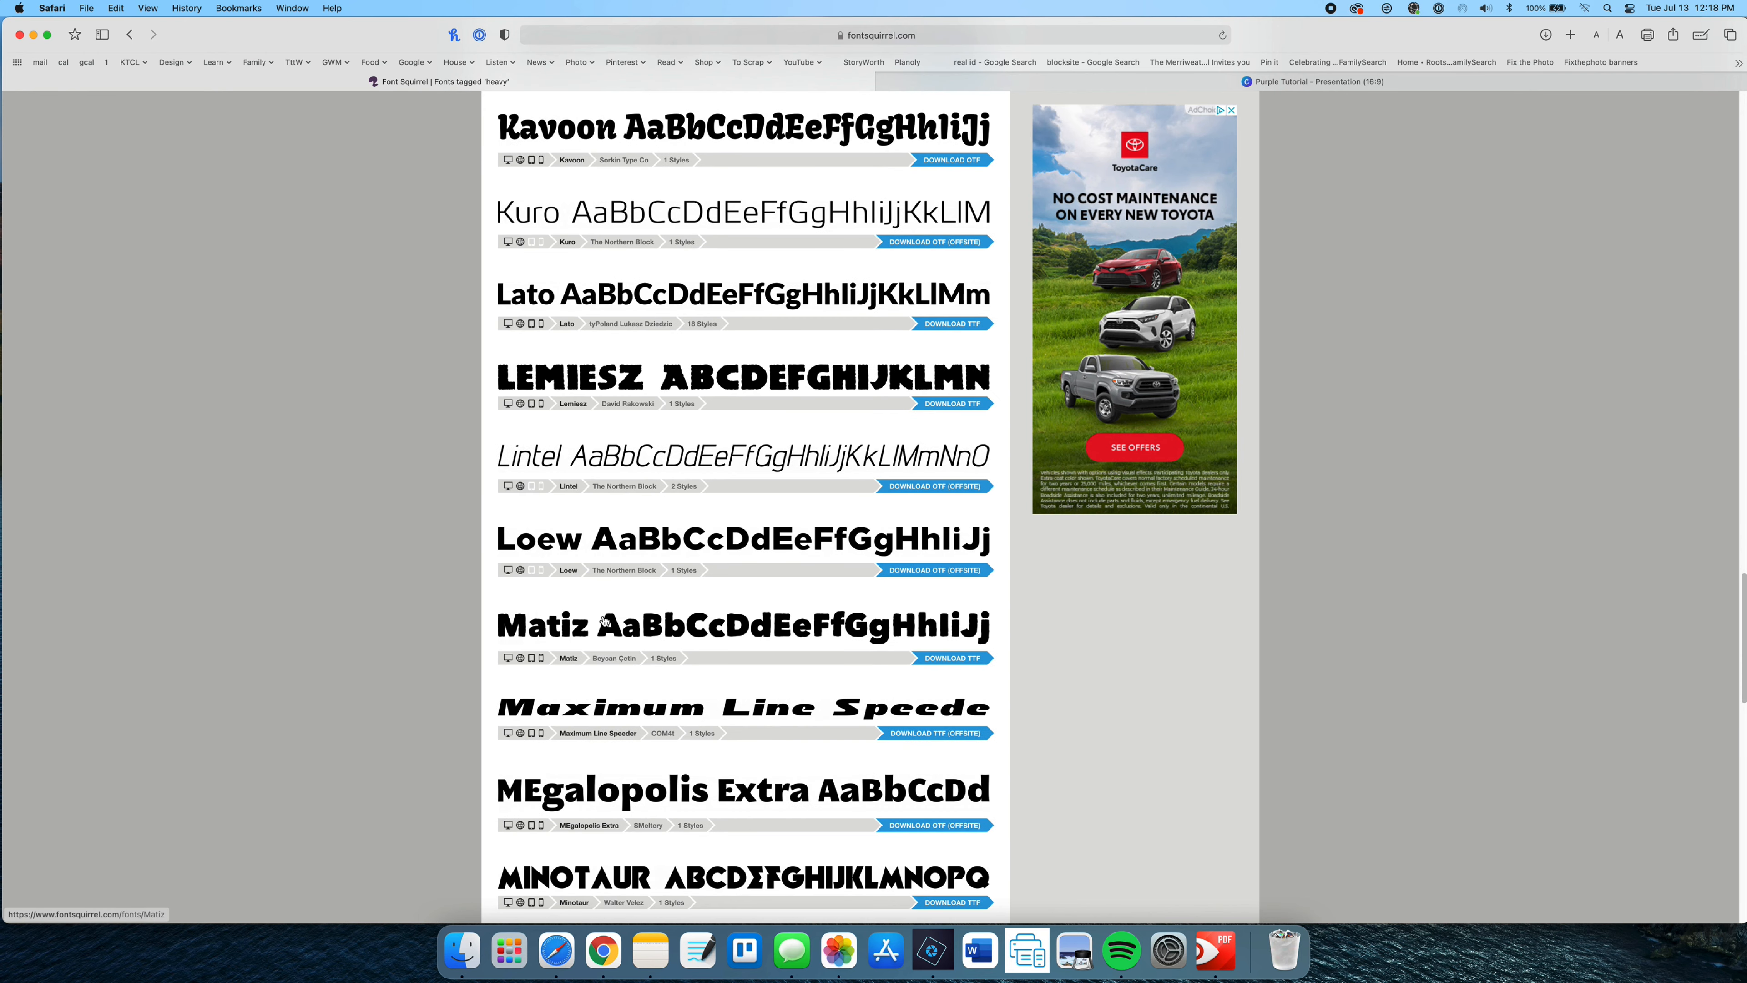
pyautogui.scroll(-3, 604, 621)
pyautogui.scroll(-3, 603, 616)
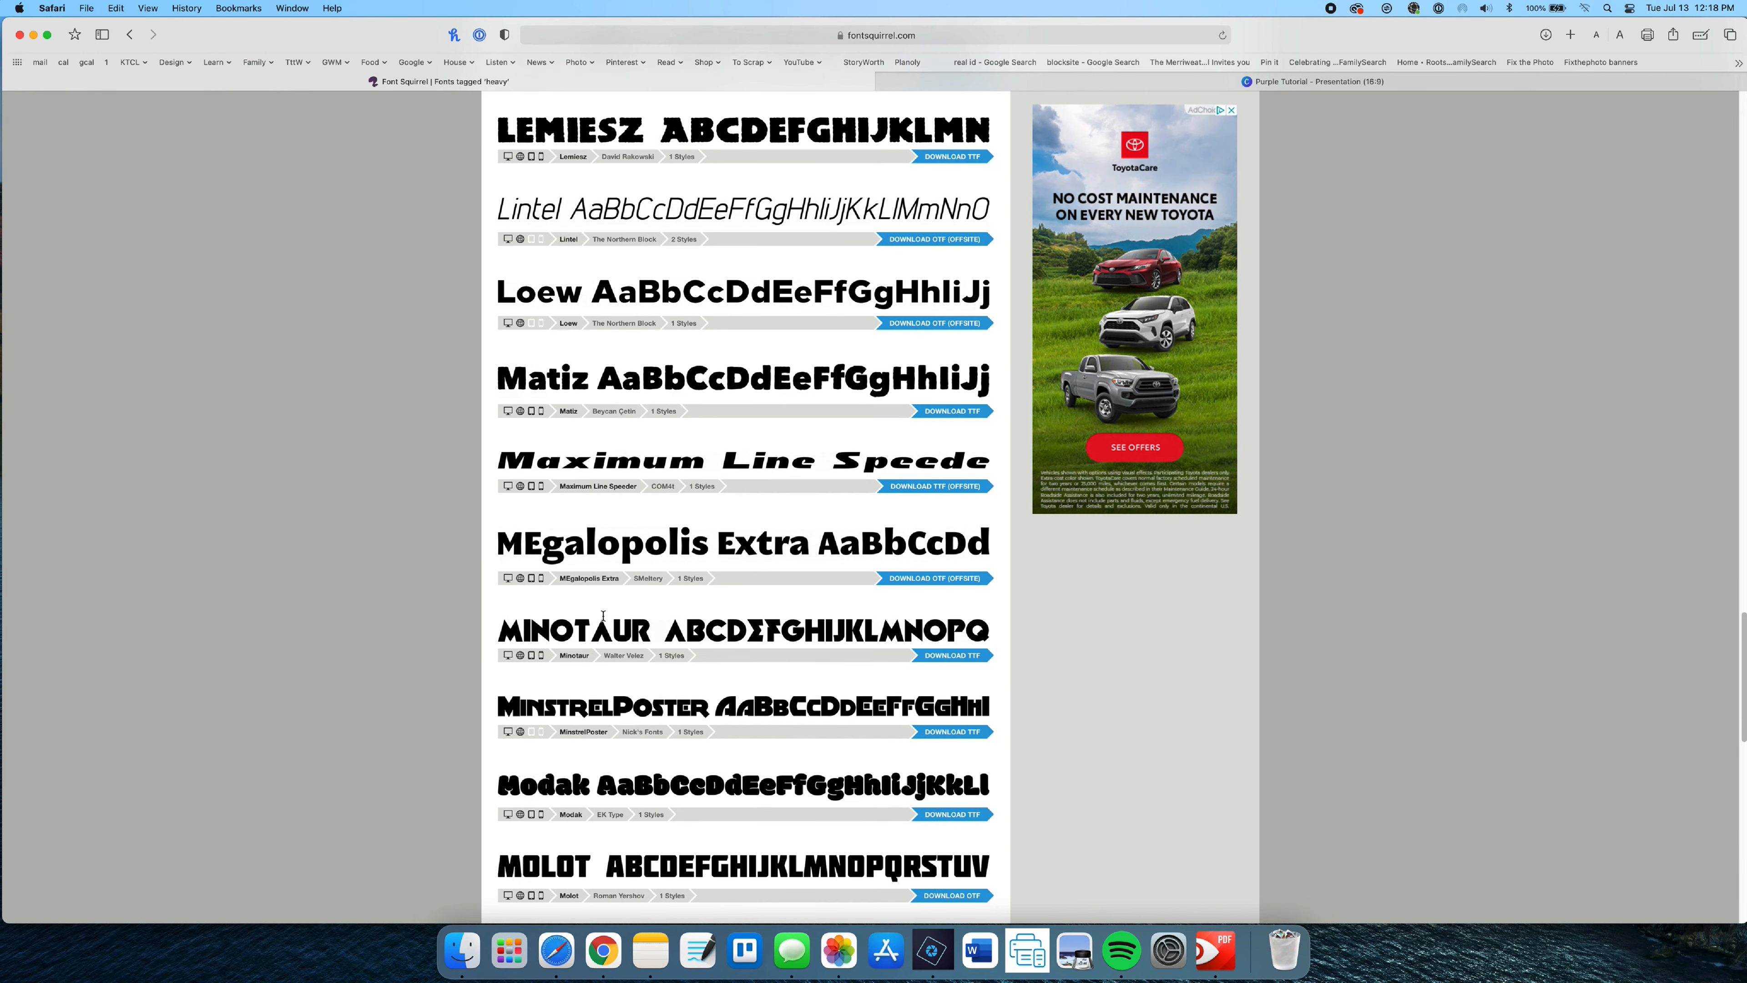
pyautogui.scroll(-1, 603, 619)
pyautogui.scroll(-4, 604, 620)
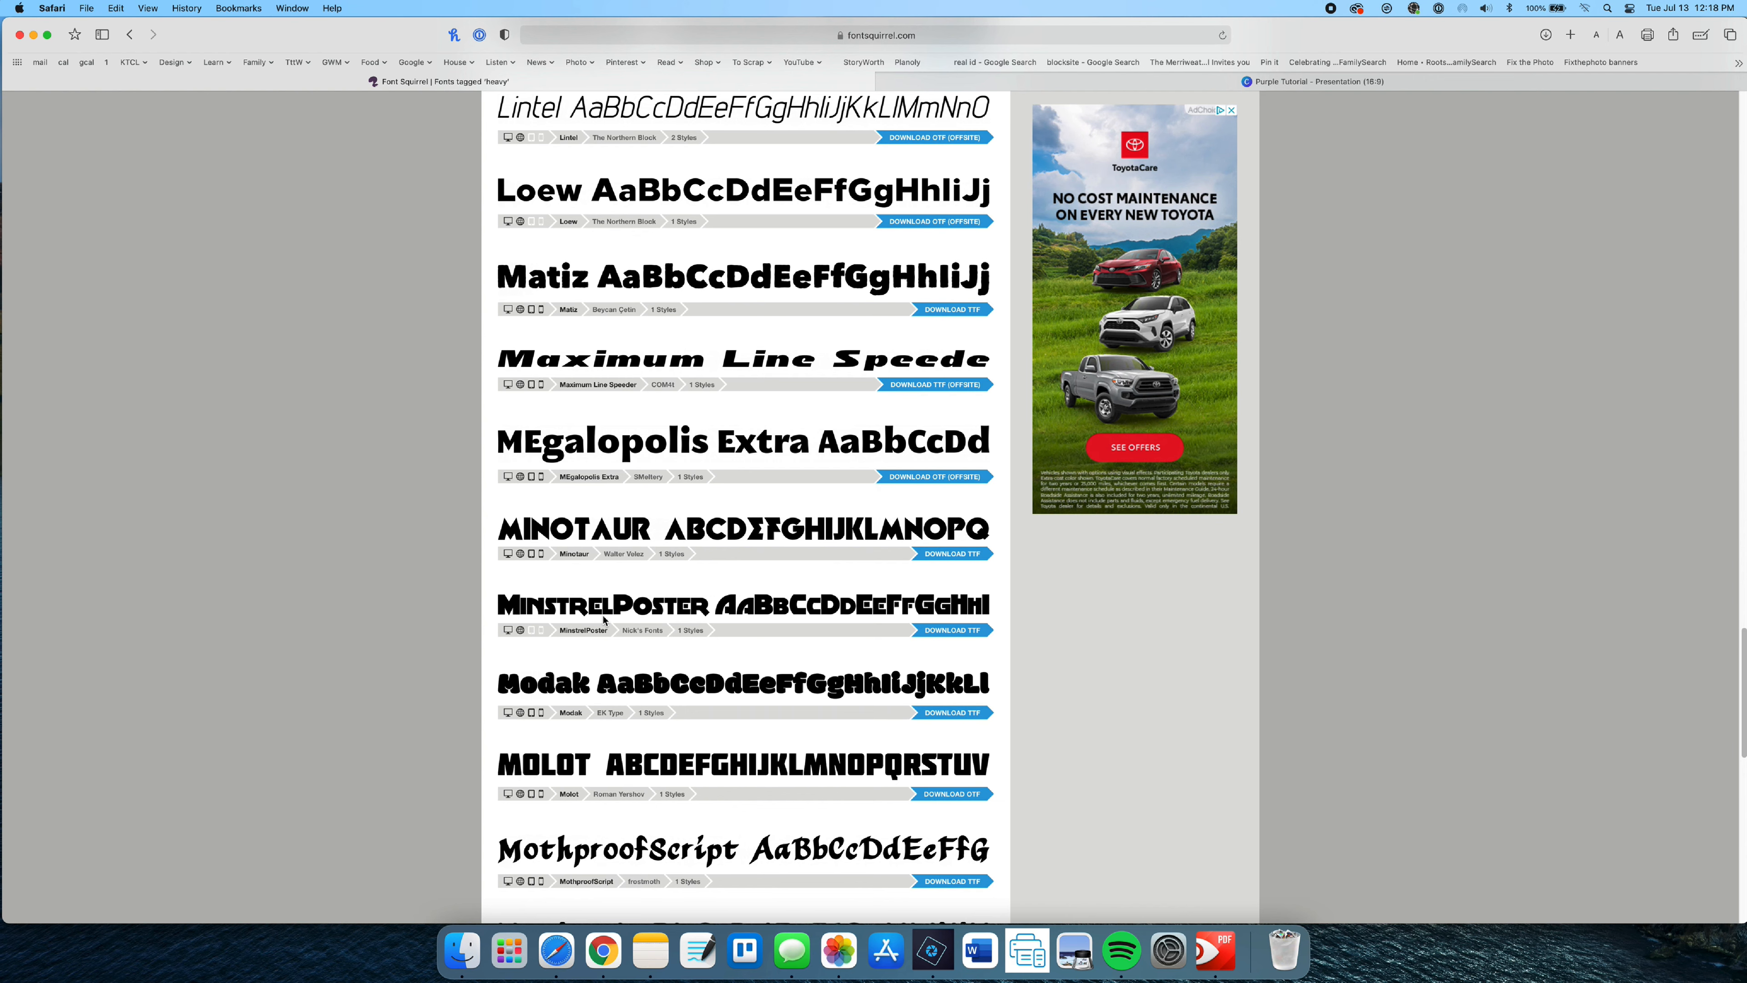
pyautogui.scroll(-3, 604, 620)
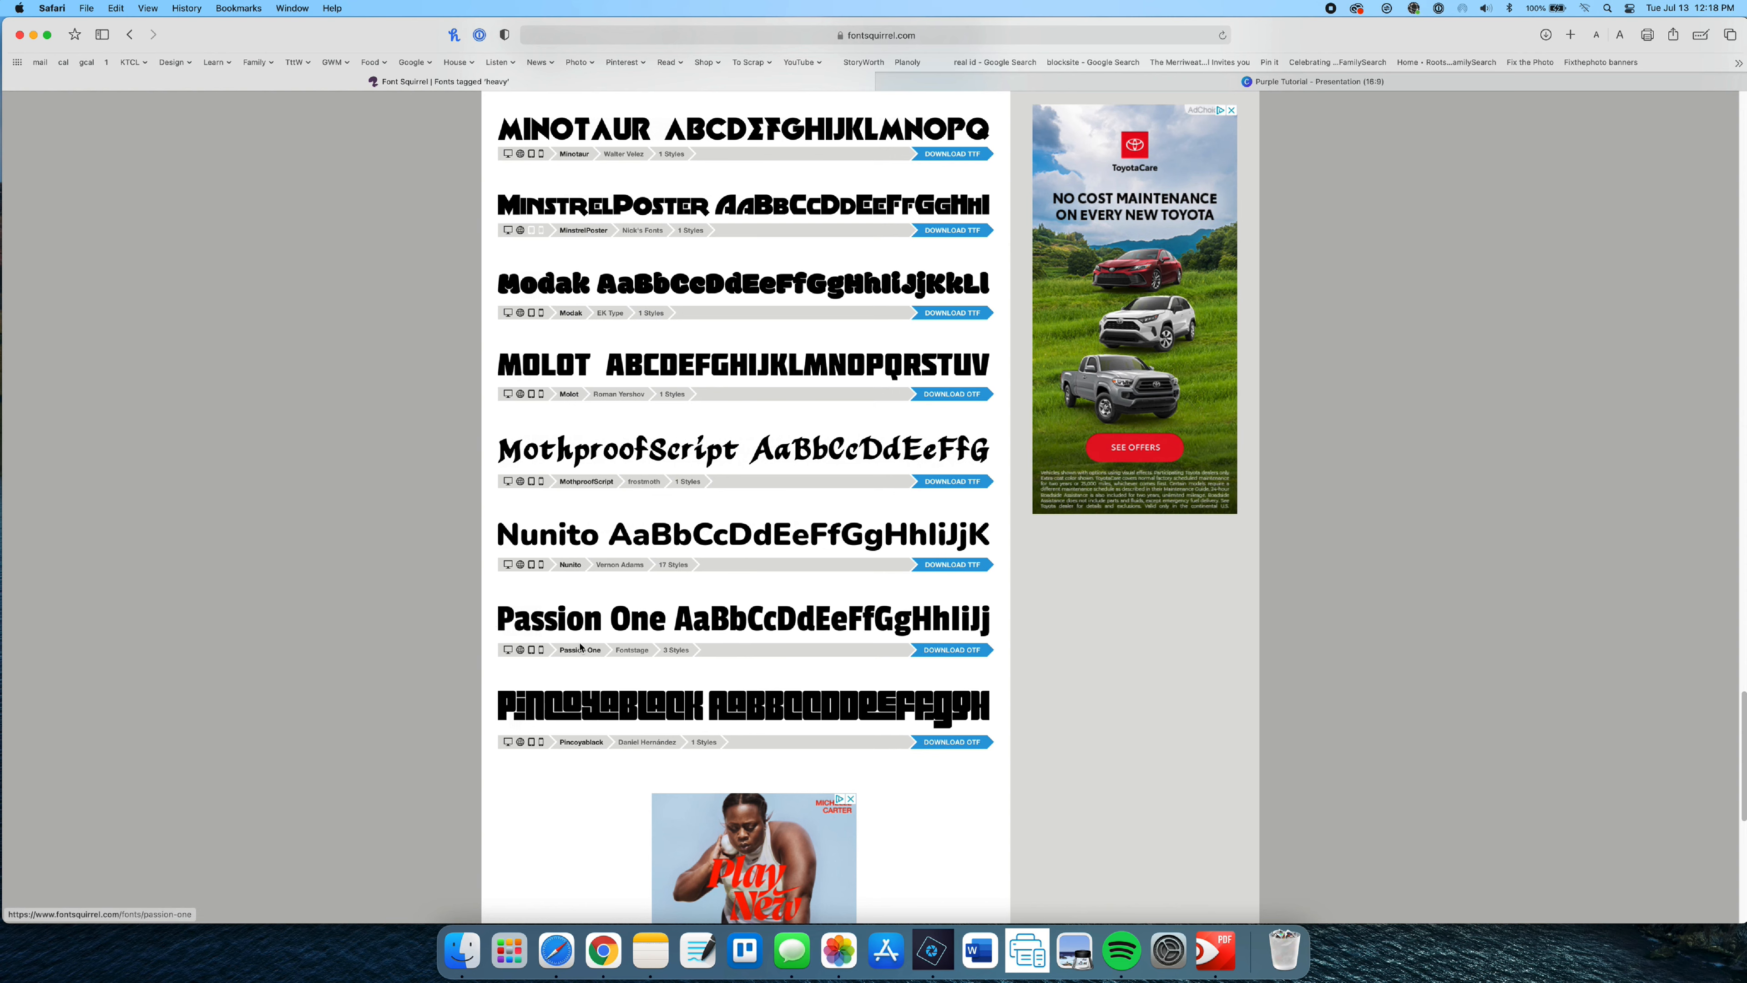
pyautogui.scroll(-5, 817, 651)
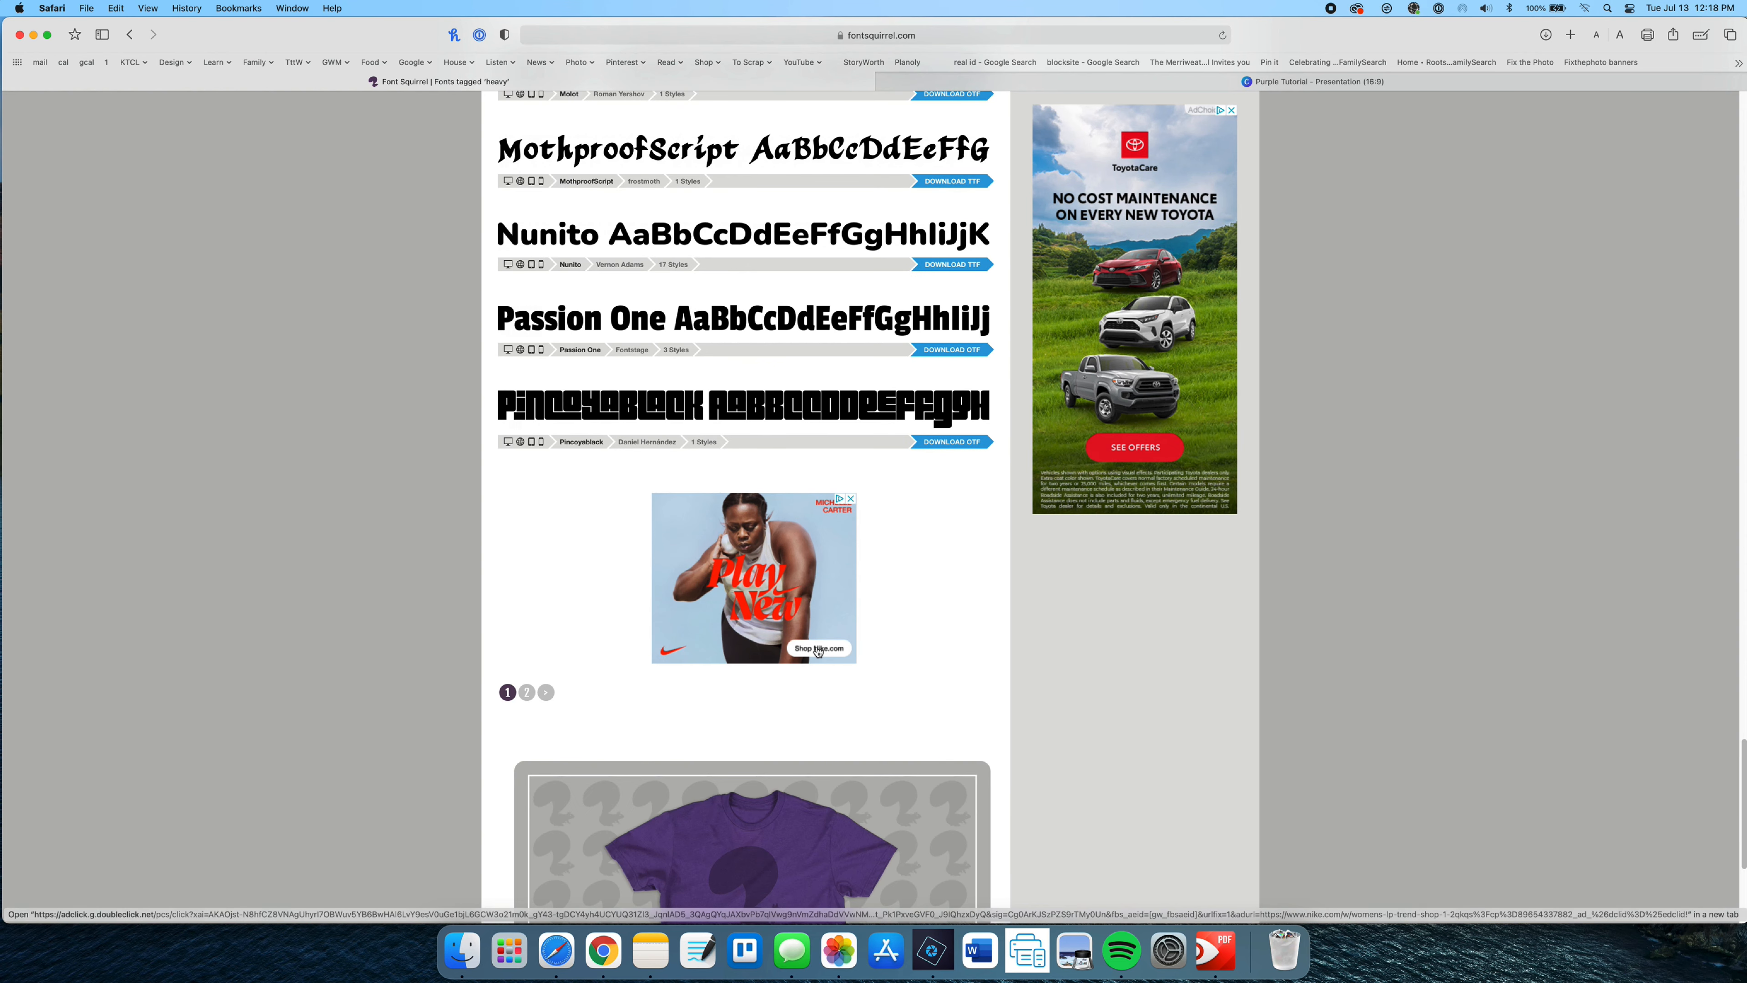
# - Open the second page of fonts tagged "heavy" and examine the typefaces listed there
pyautogui.click(528, 692)
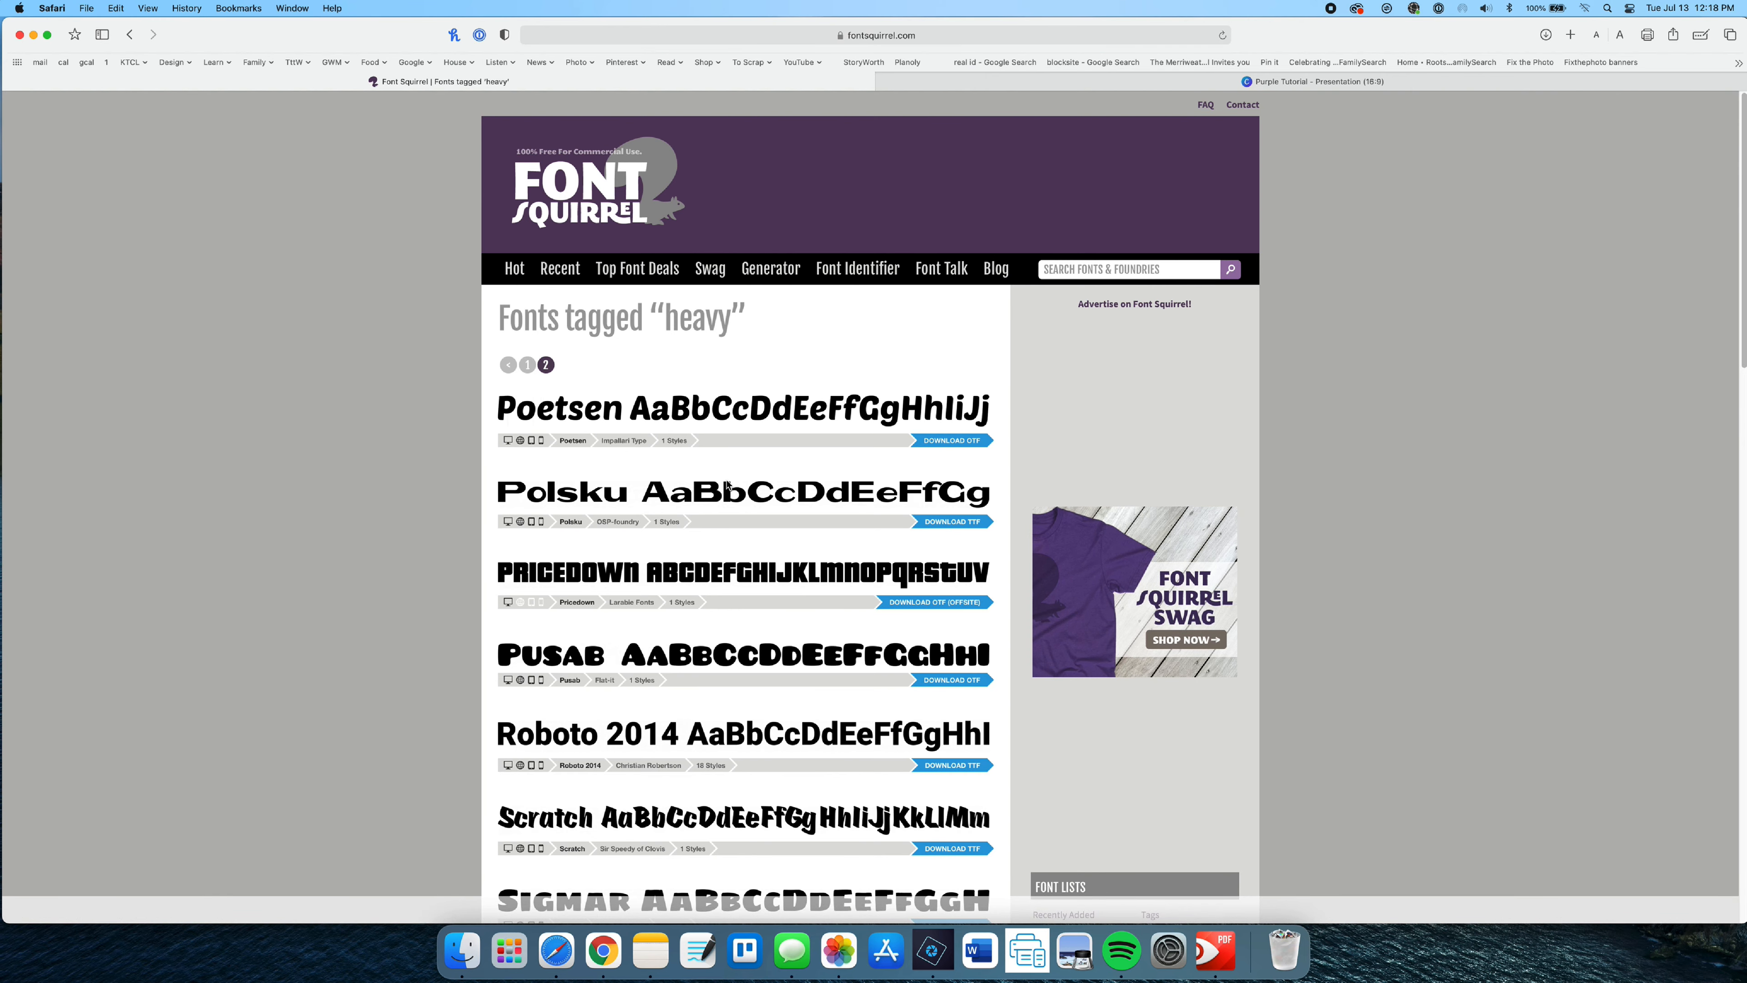
pyautogui.scroll(-2, 729, 486)
pyautogui.scroll(-3, 727, 485)
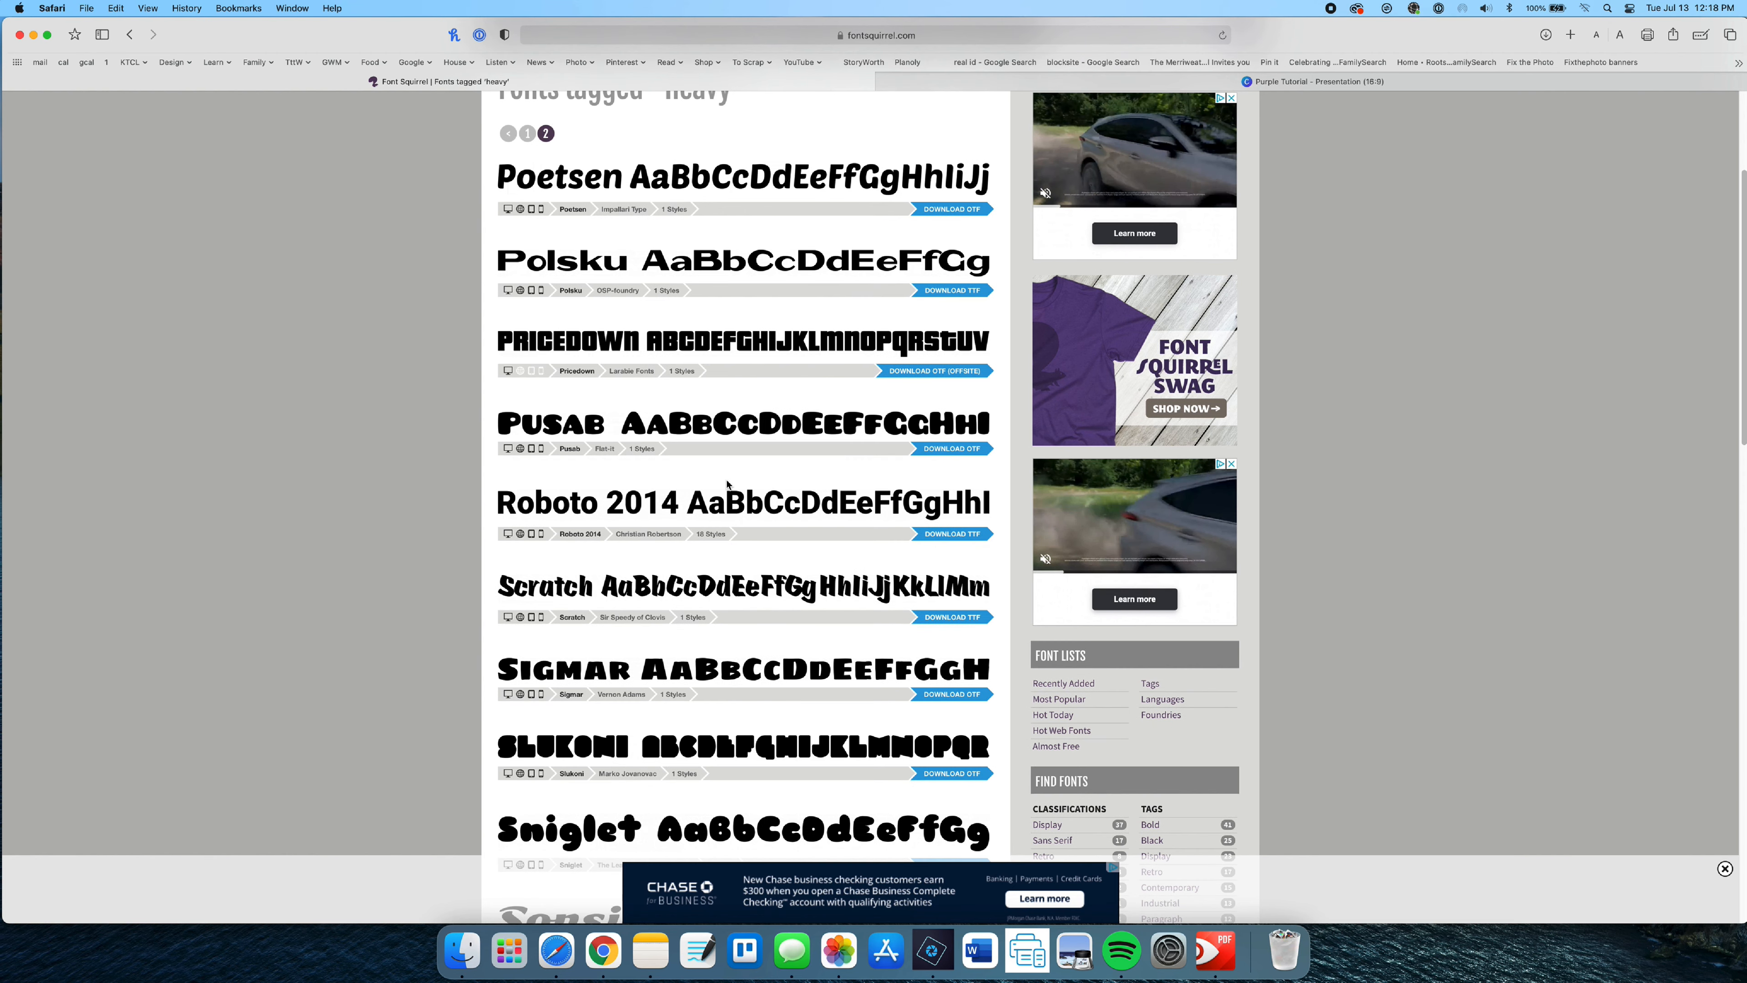
pyautogui.scroll(-1, 727, 484)
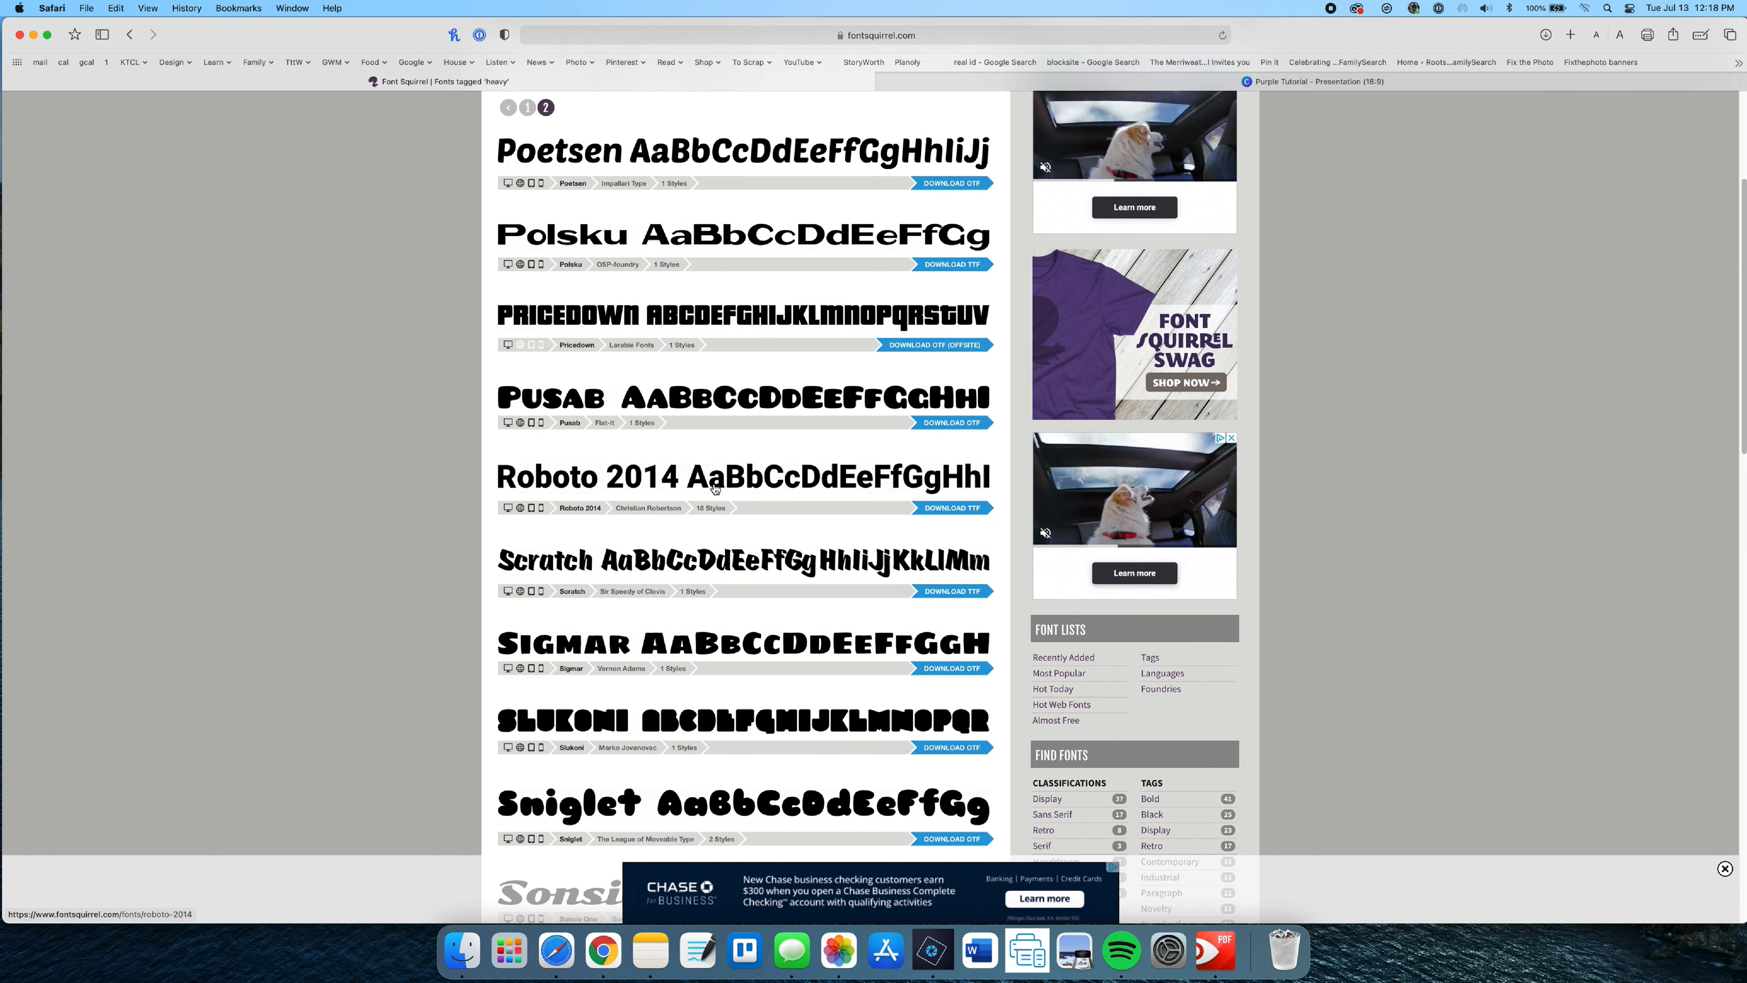
pyautogui.scroll(-11, 719, 466)
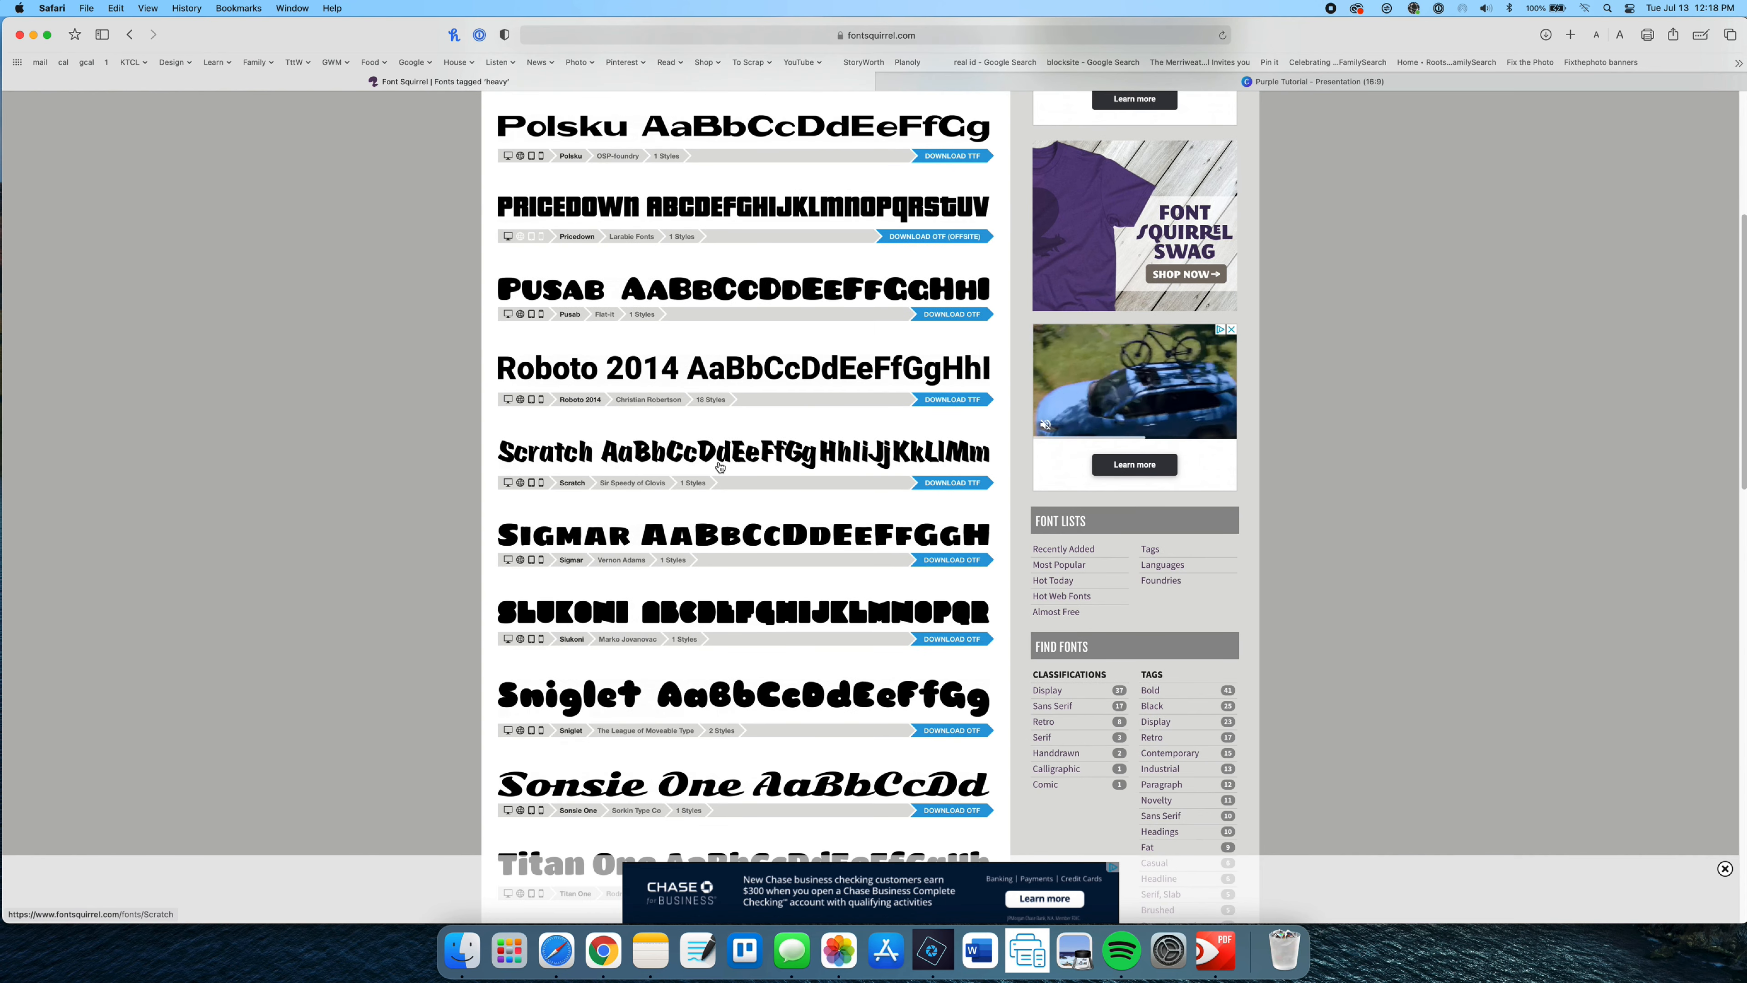
pyautogui.scroll(-11, 720, 466)
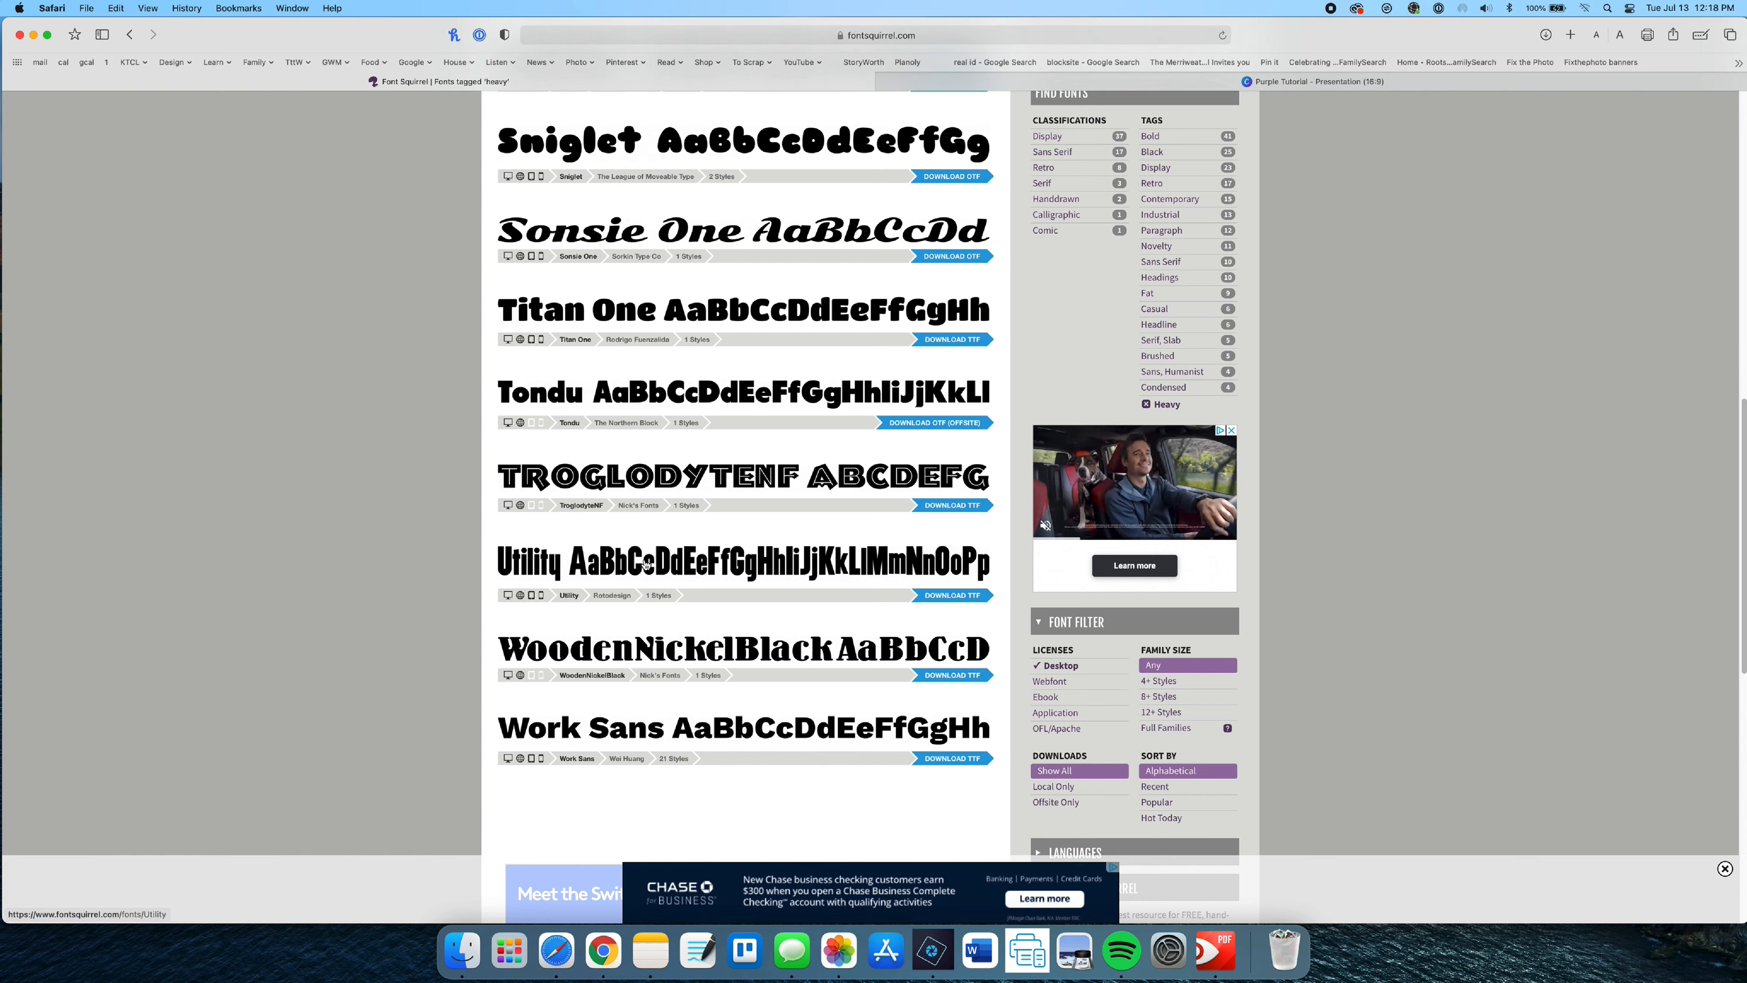
pyautogui.scroll(12, 643, 561)
pyautogui.scroll(10, 643, 561)
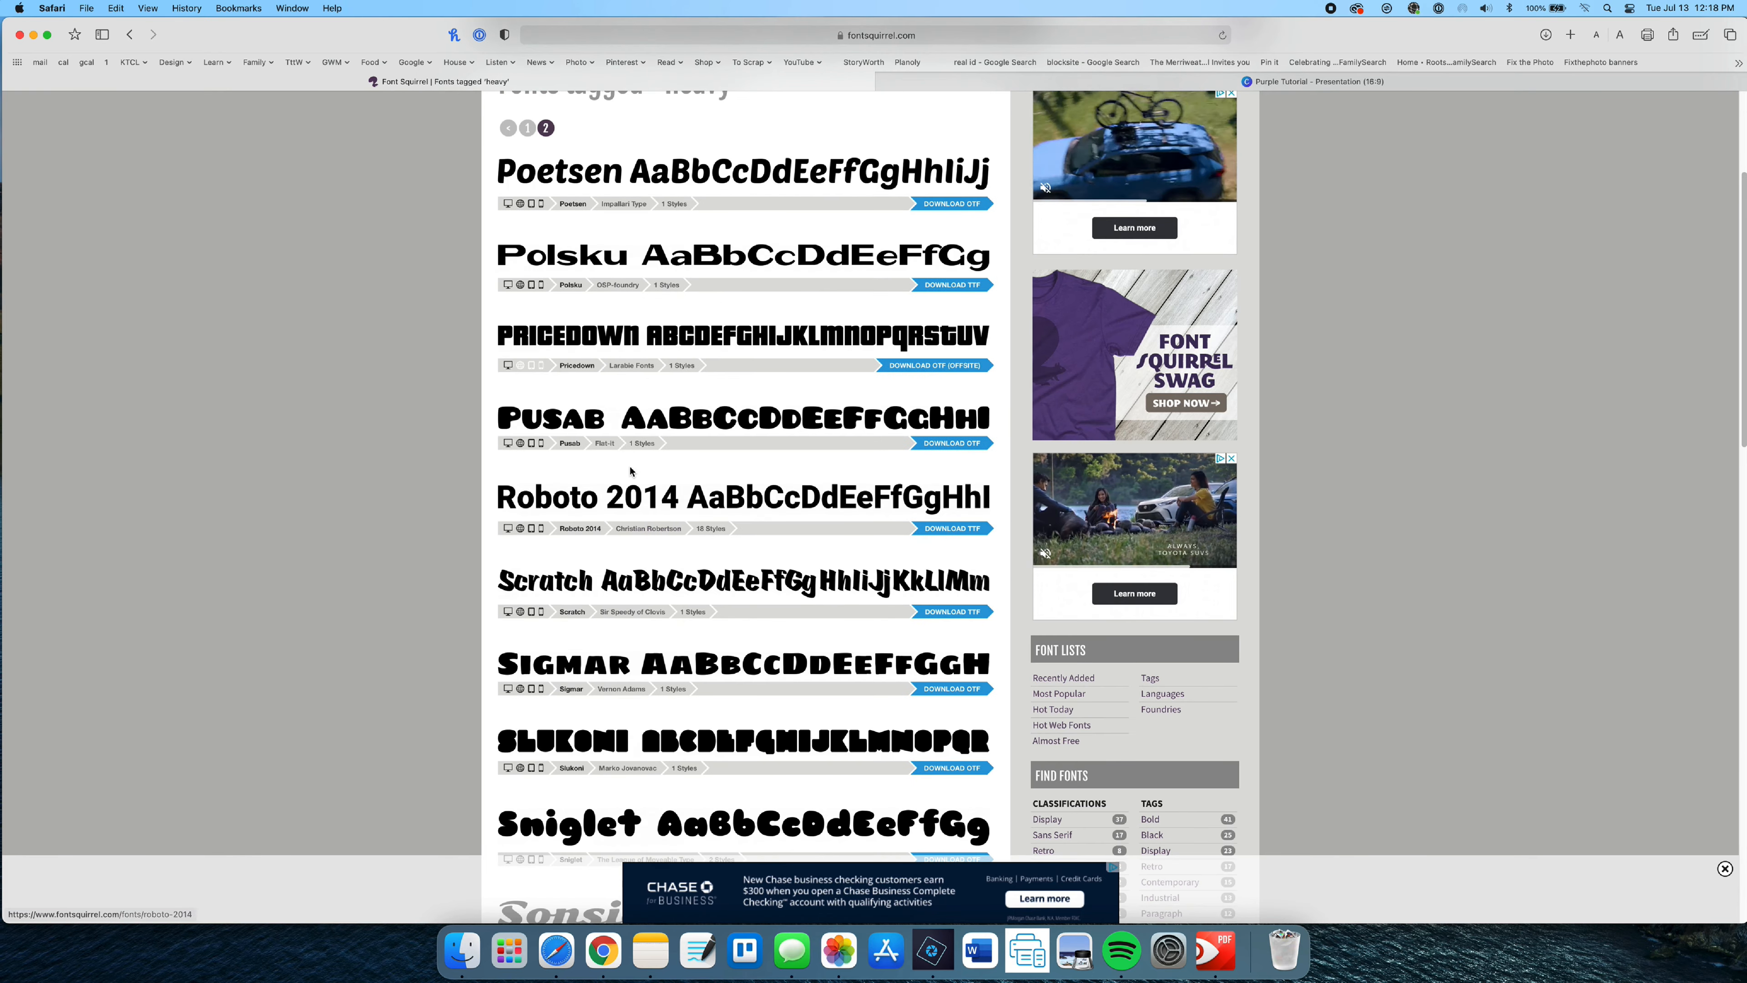
# - Review the weights and styles of the Roboto 2014 font family, then return to the font list
pyautogui.click(684, 506)
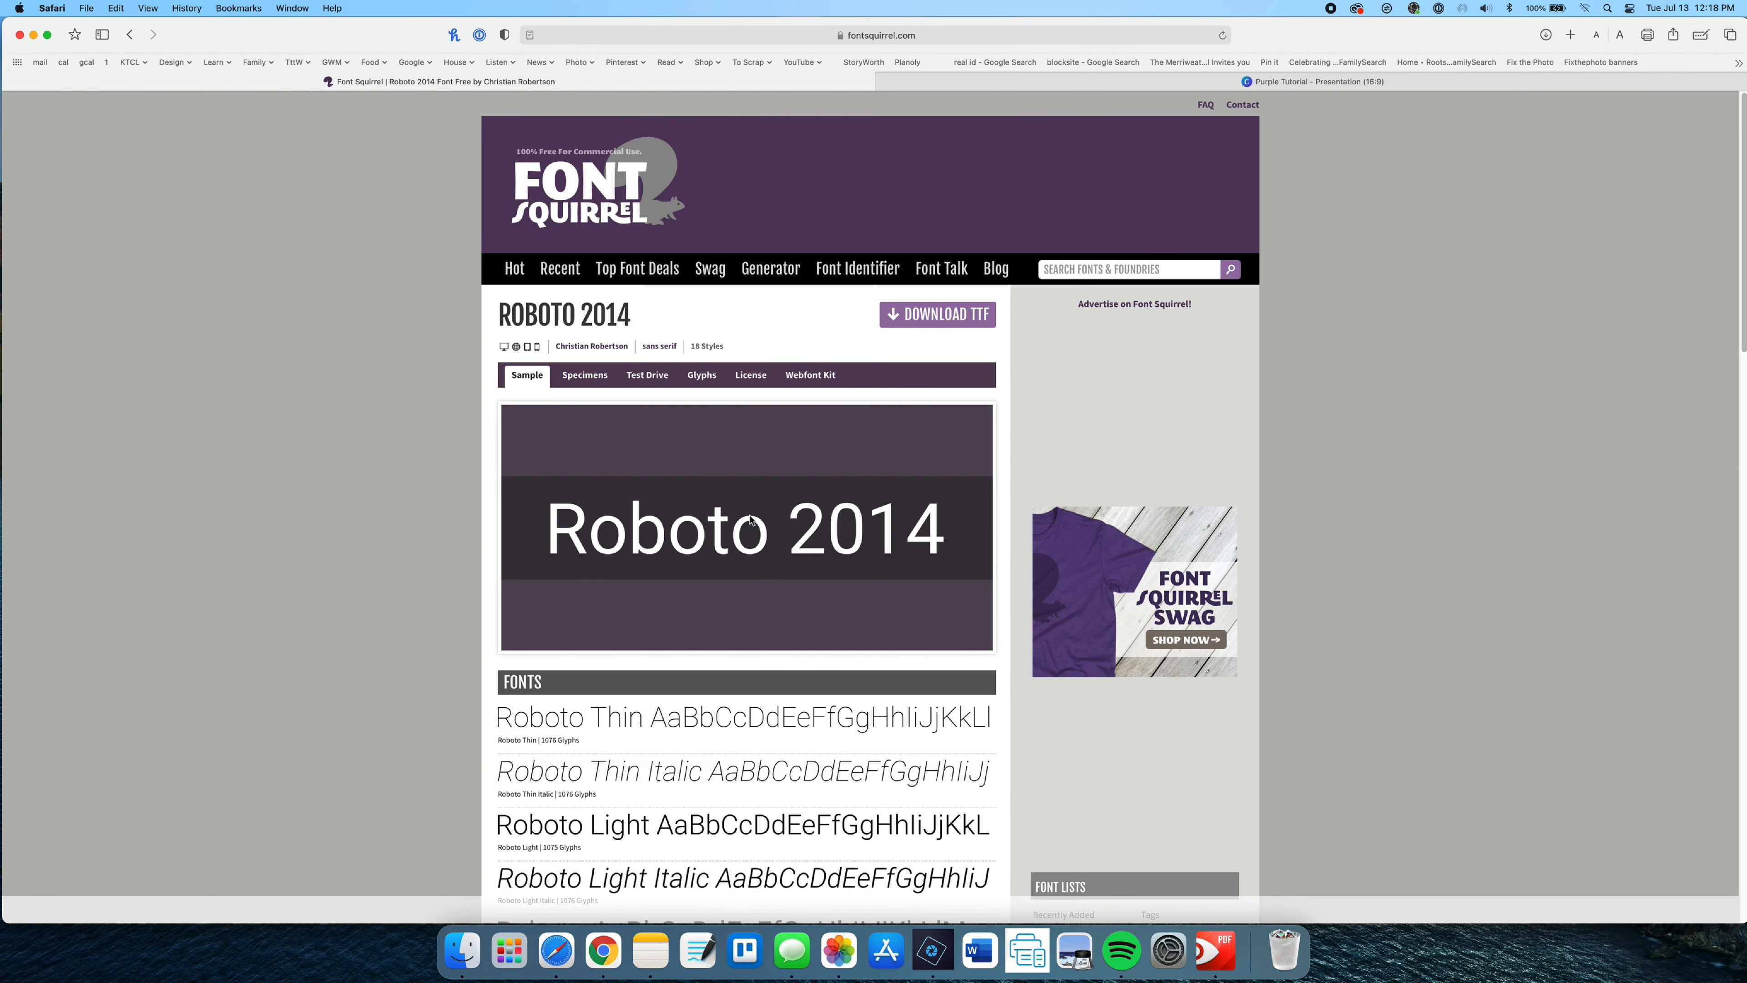
pyautogui.scroll(-20, 848, 518)
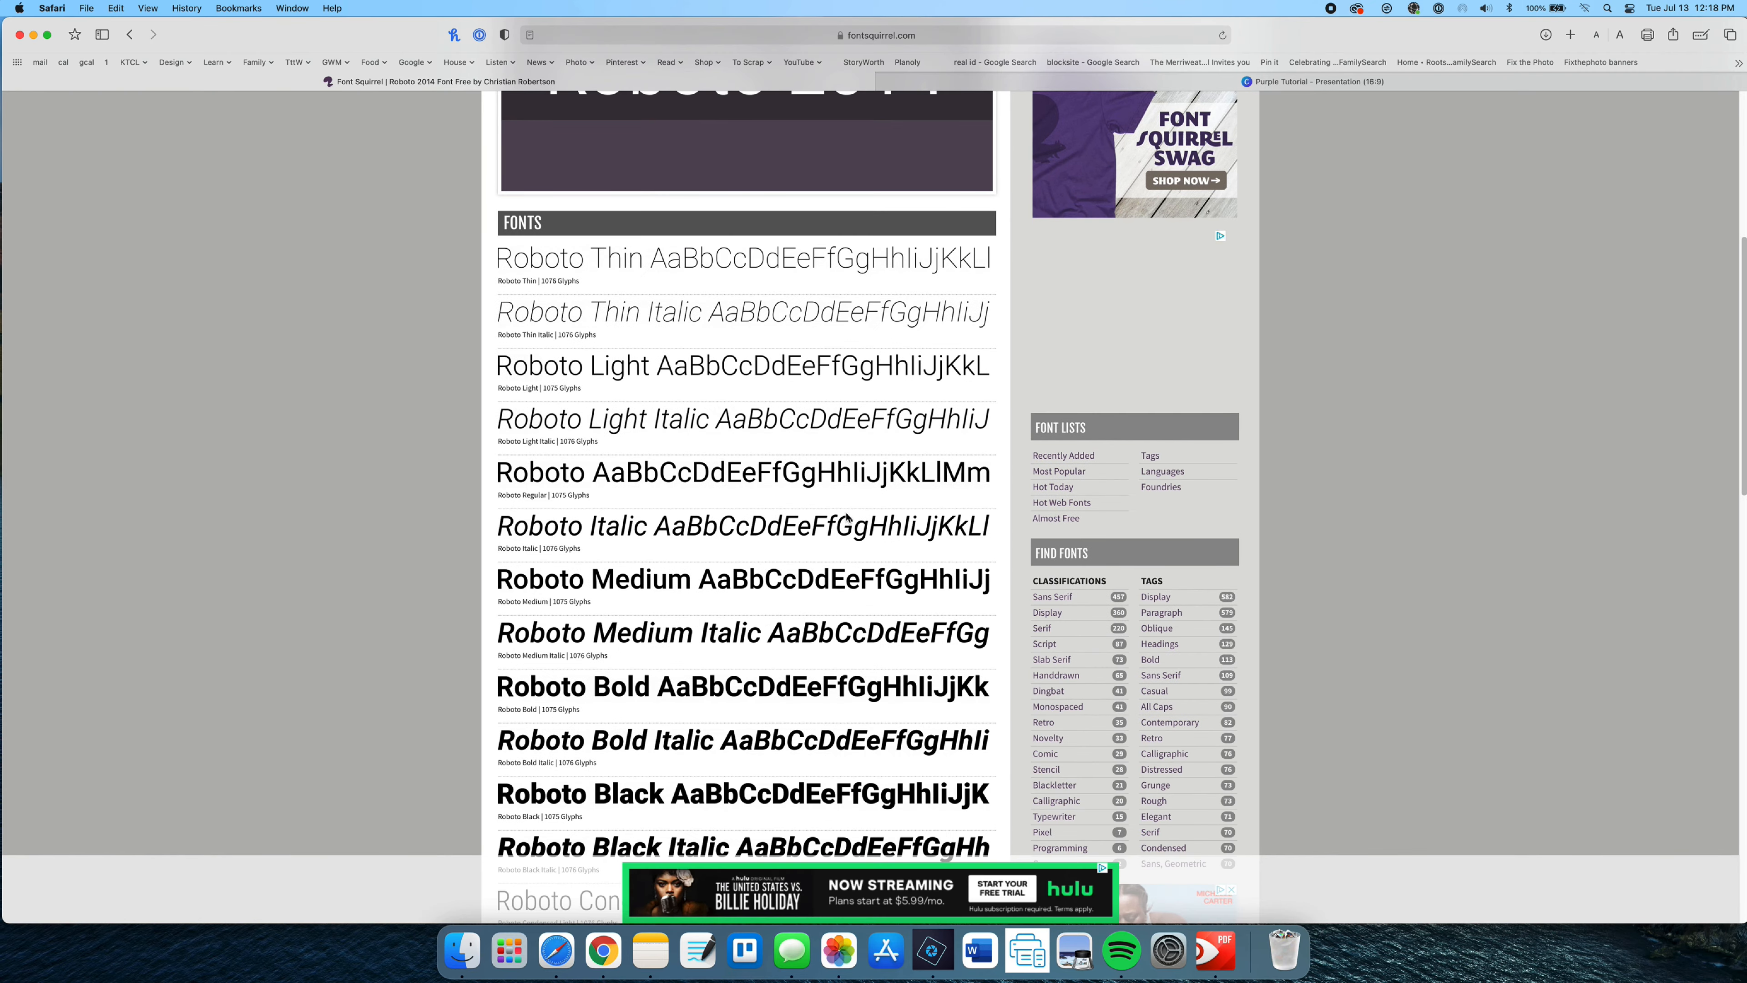
pyautogui.scroll(-6, 848, 517)
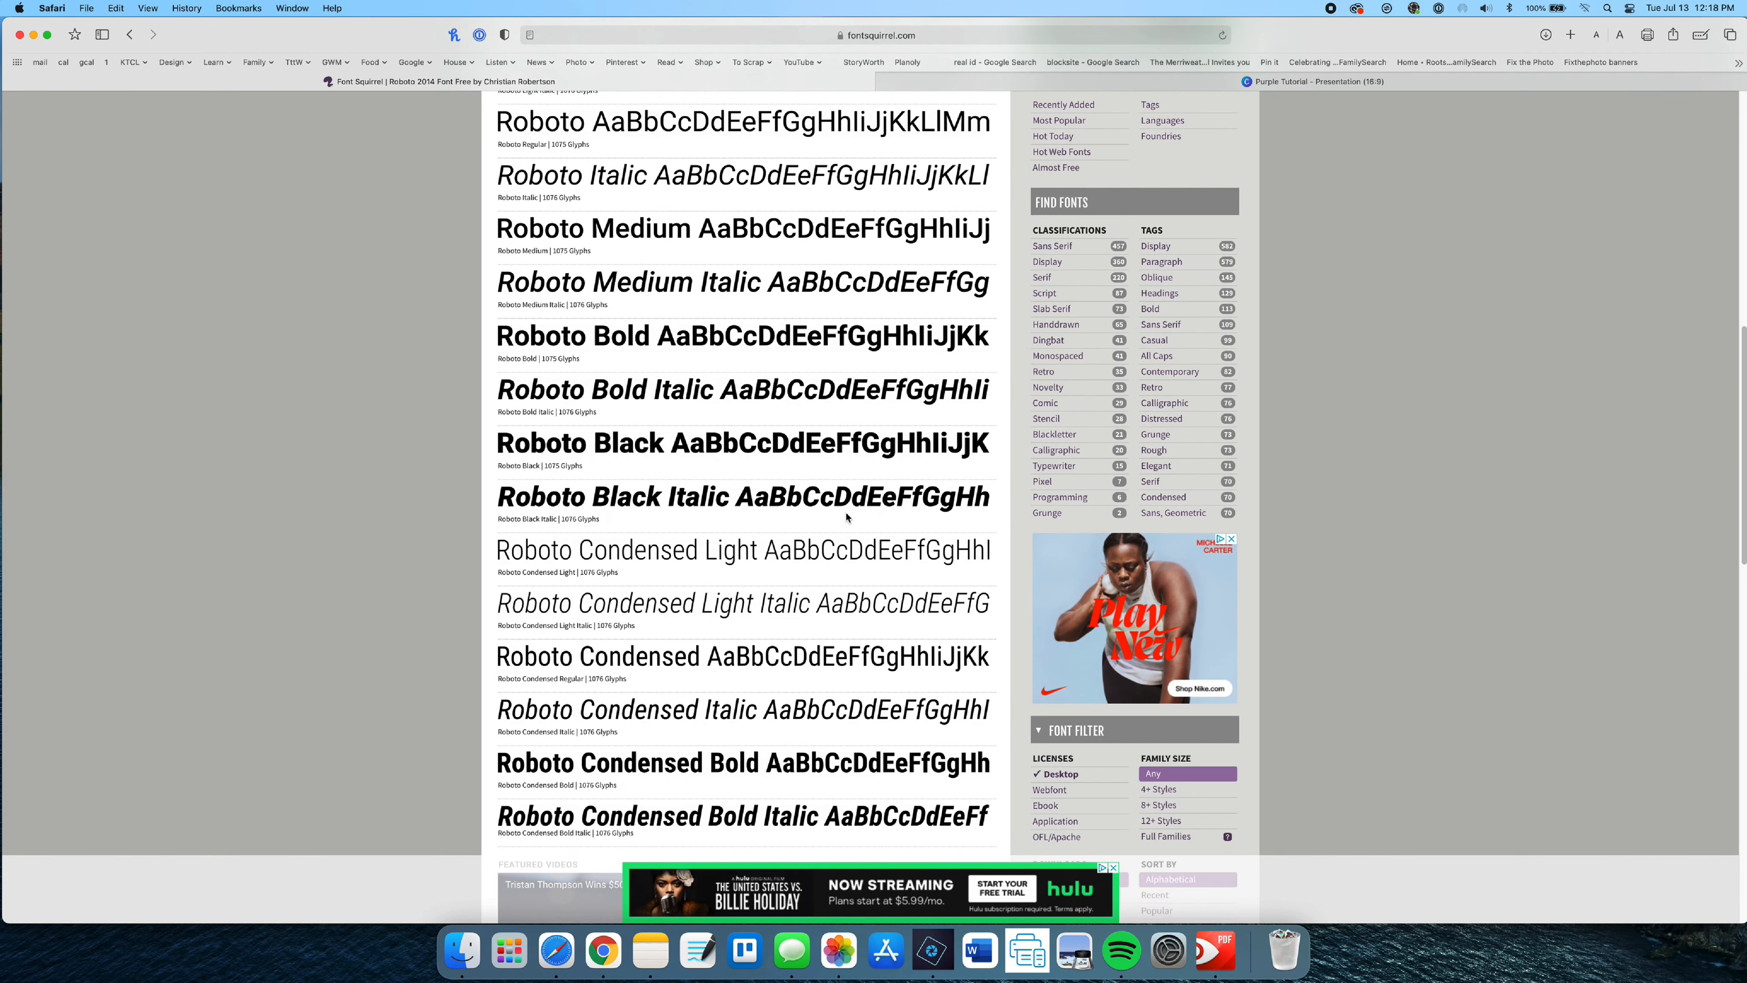
pyautogui.scroll(-1, 751, 625)
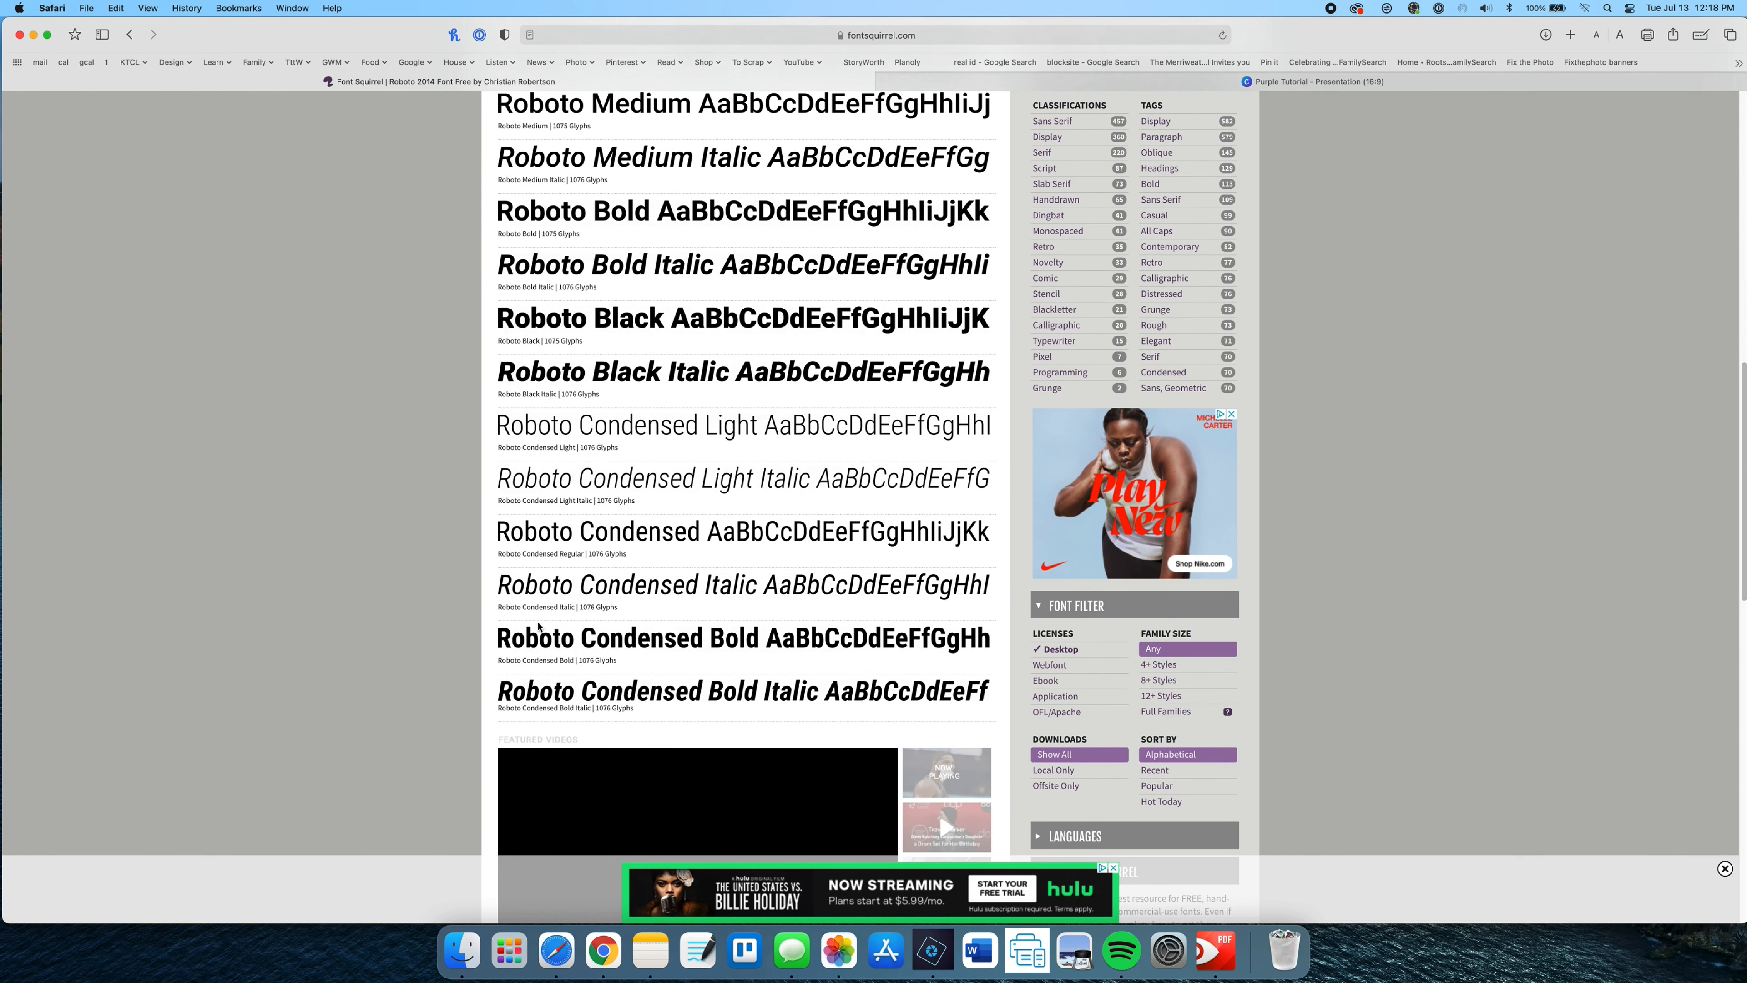
pyautogui.scroll(20, 735, 405)
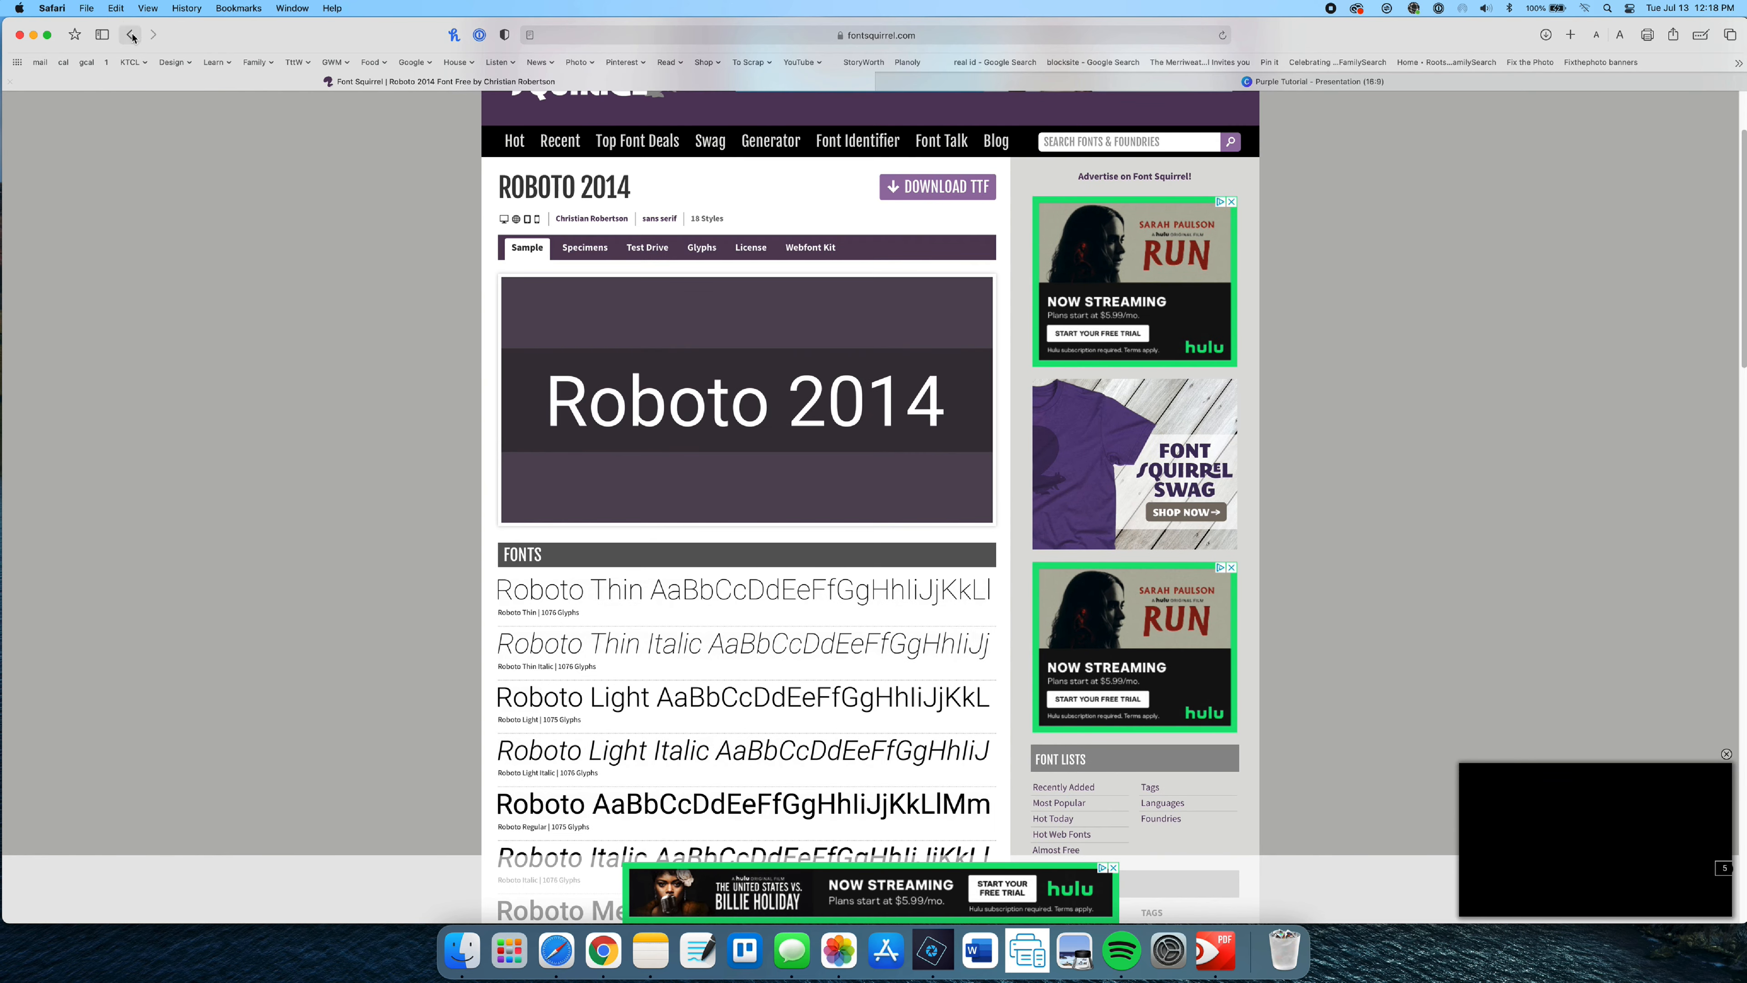
pyautogui.click(130, 35)
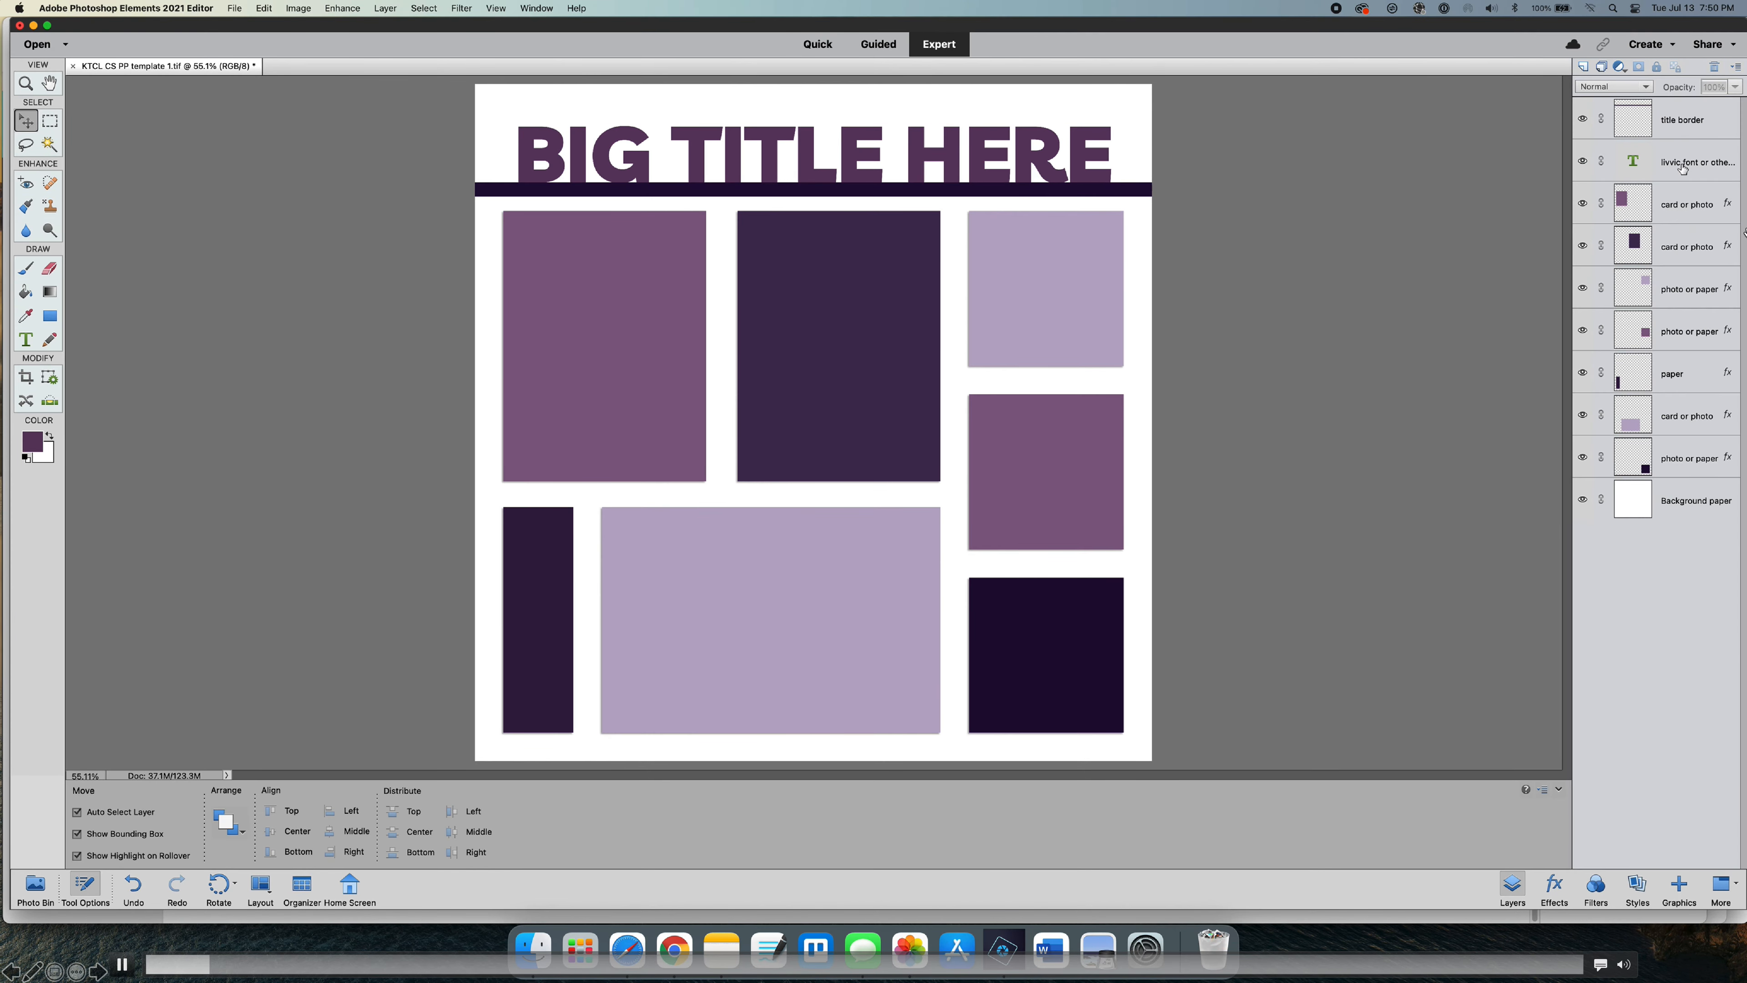
# - In Photoshop Elements, open the "BIG TITLE HERE" text layer for editing with all its text selected
pyautogui.click(1683, 167)
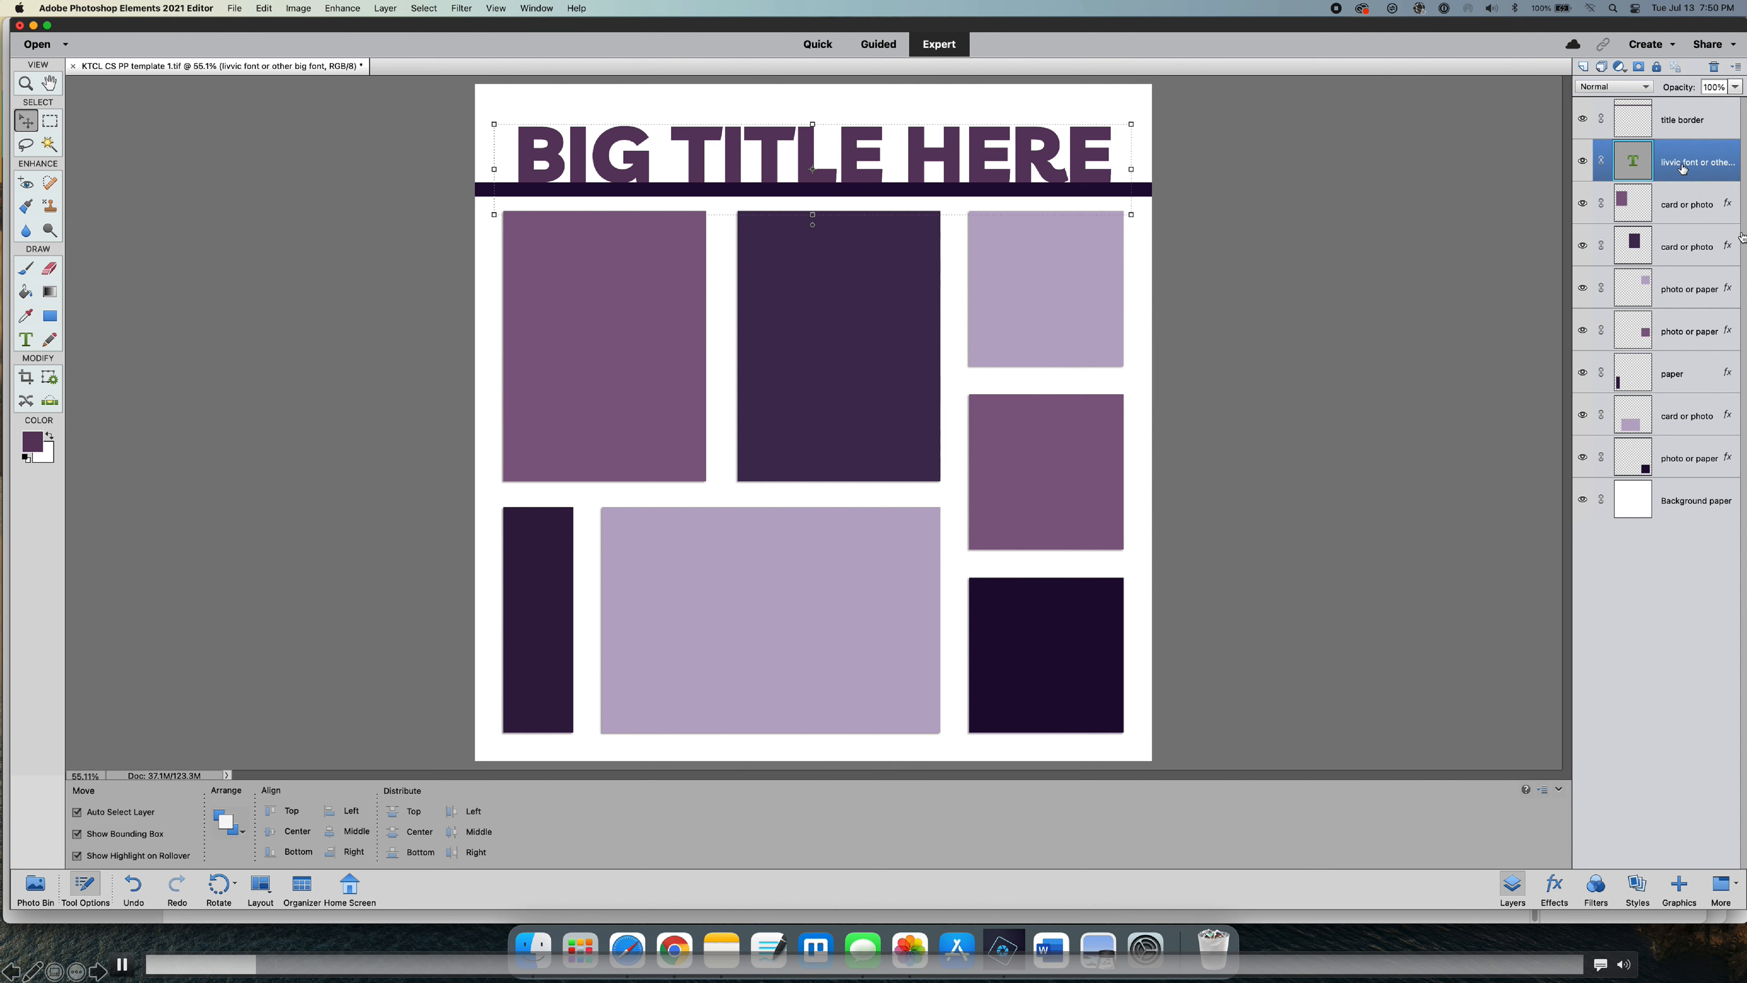
pyautogui.doubleClick(1682, 165)
pyautogui.click(1065, 149)
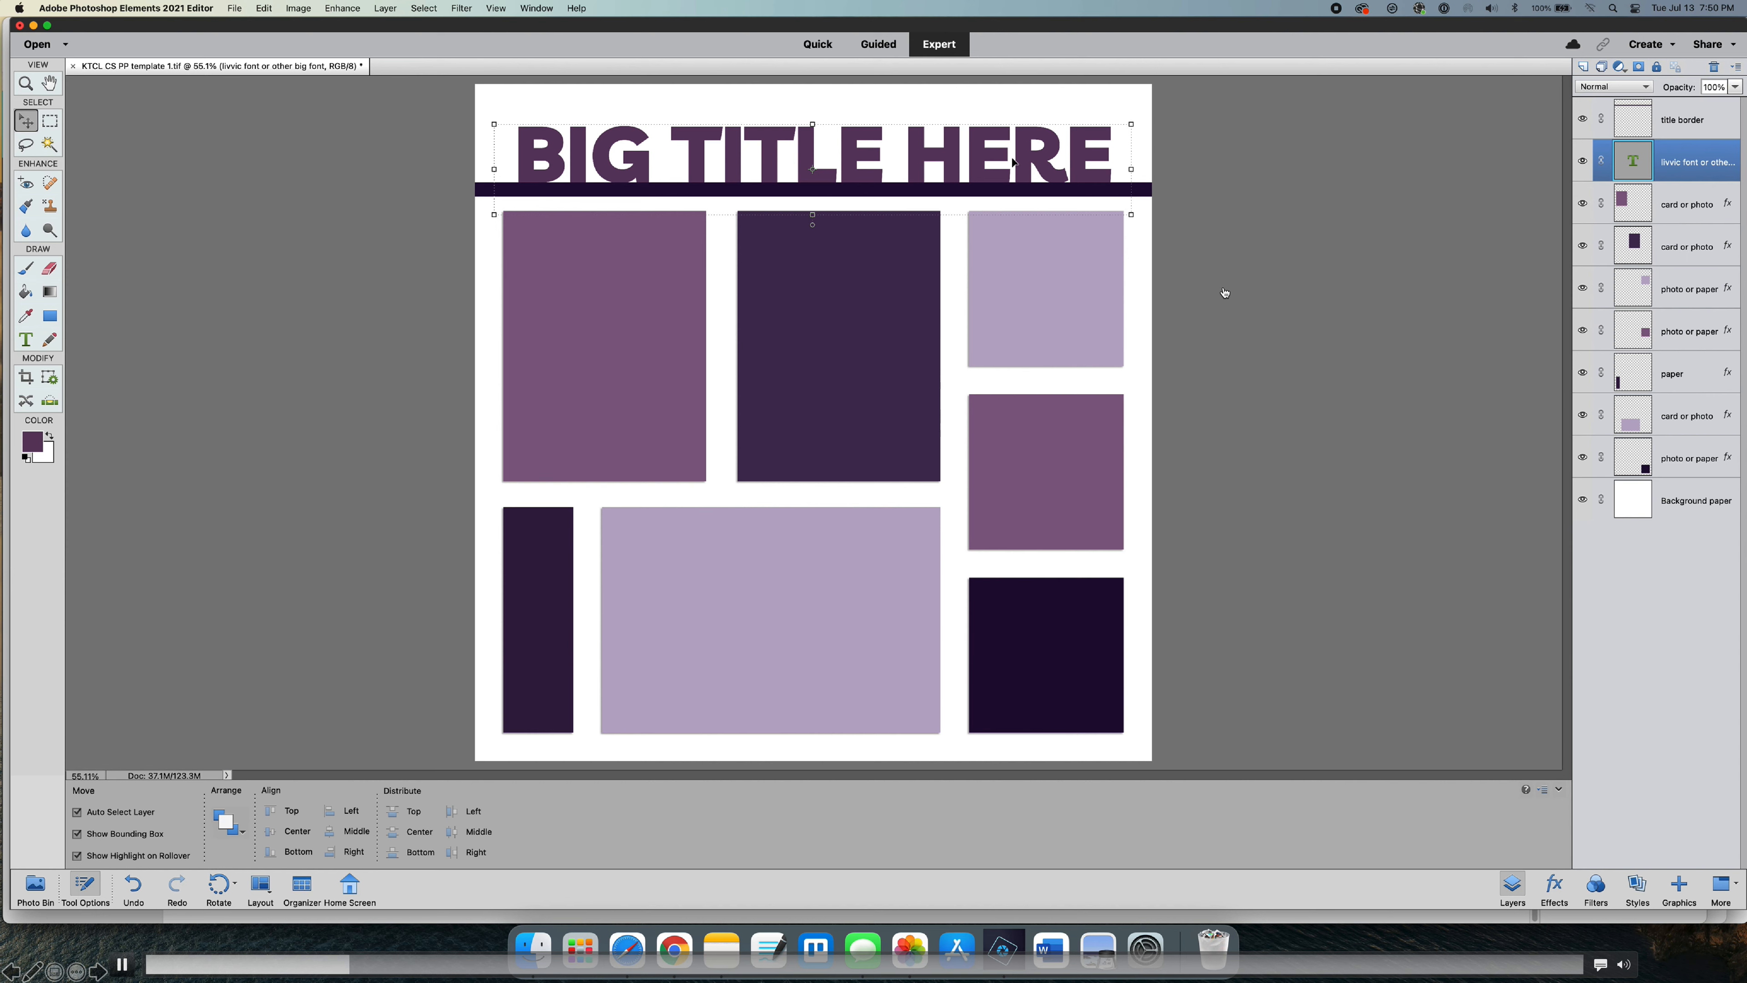
pyautogui.click(1245, 270)
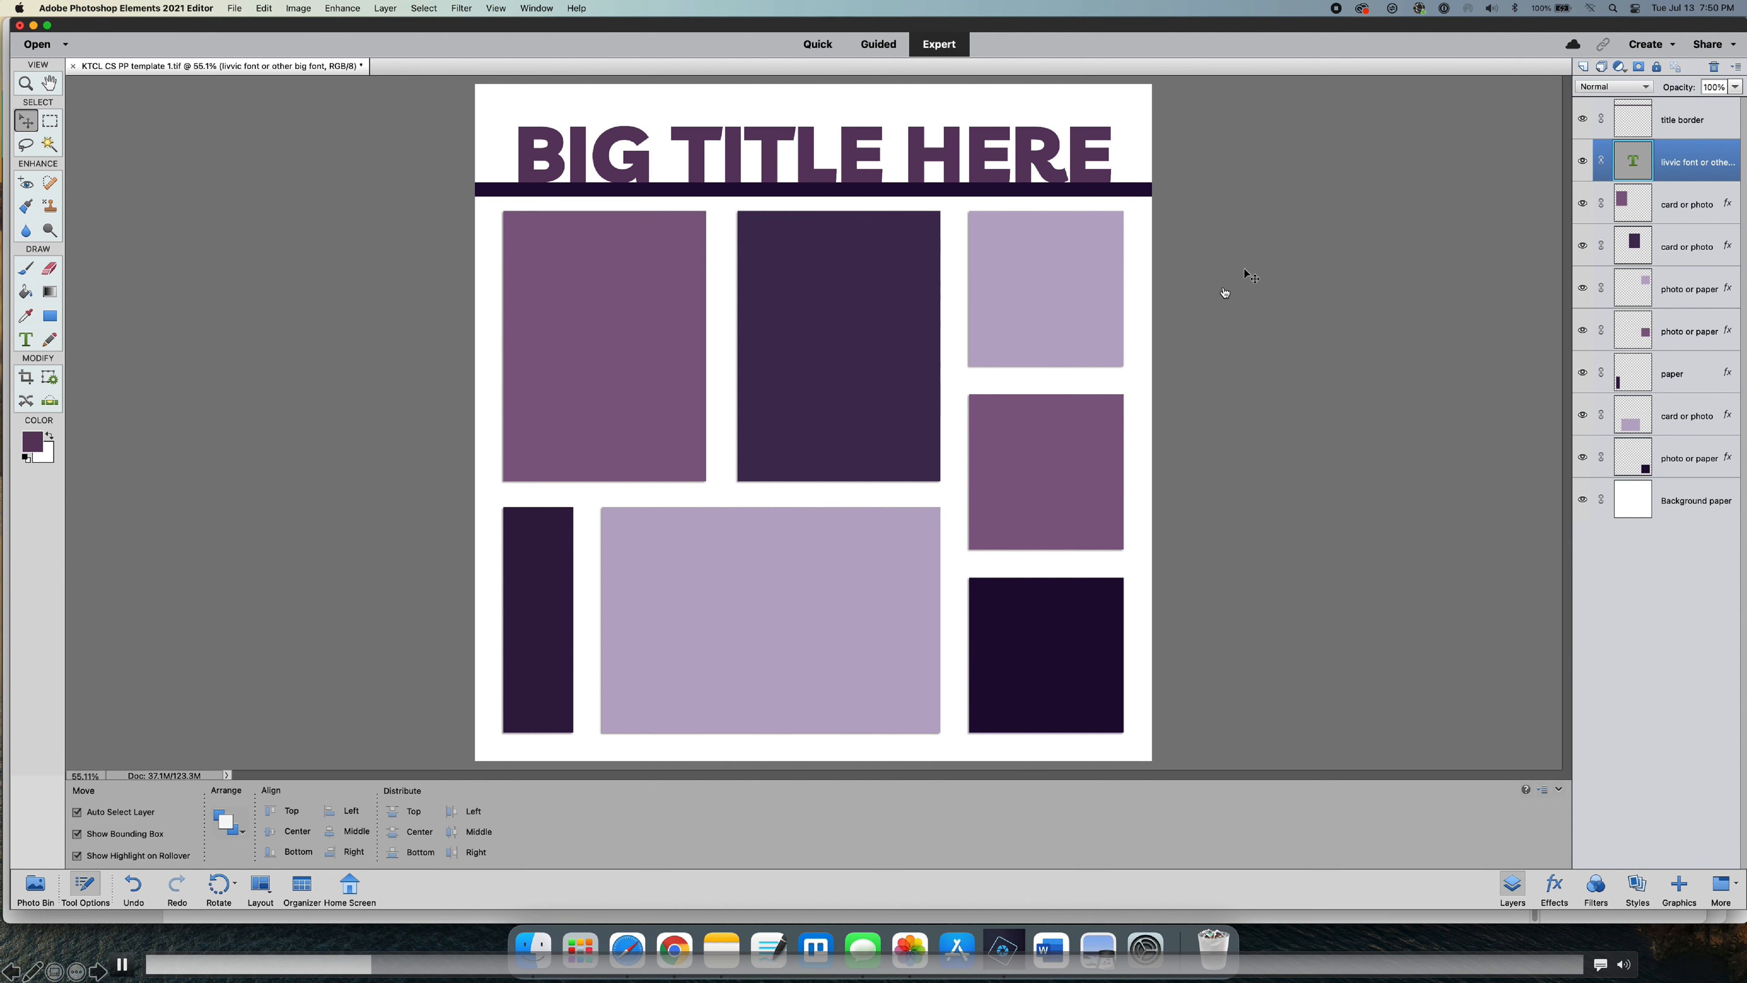
pyautogui.doubleClick(1030, 158)
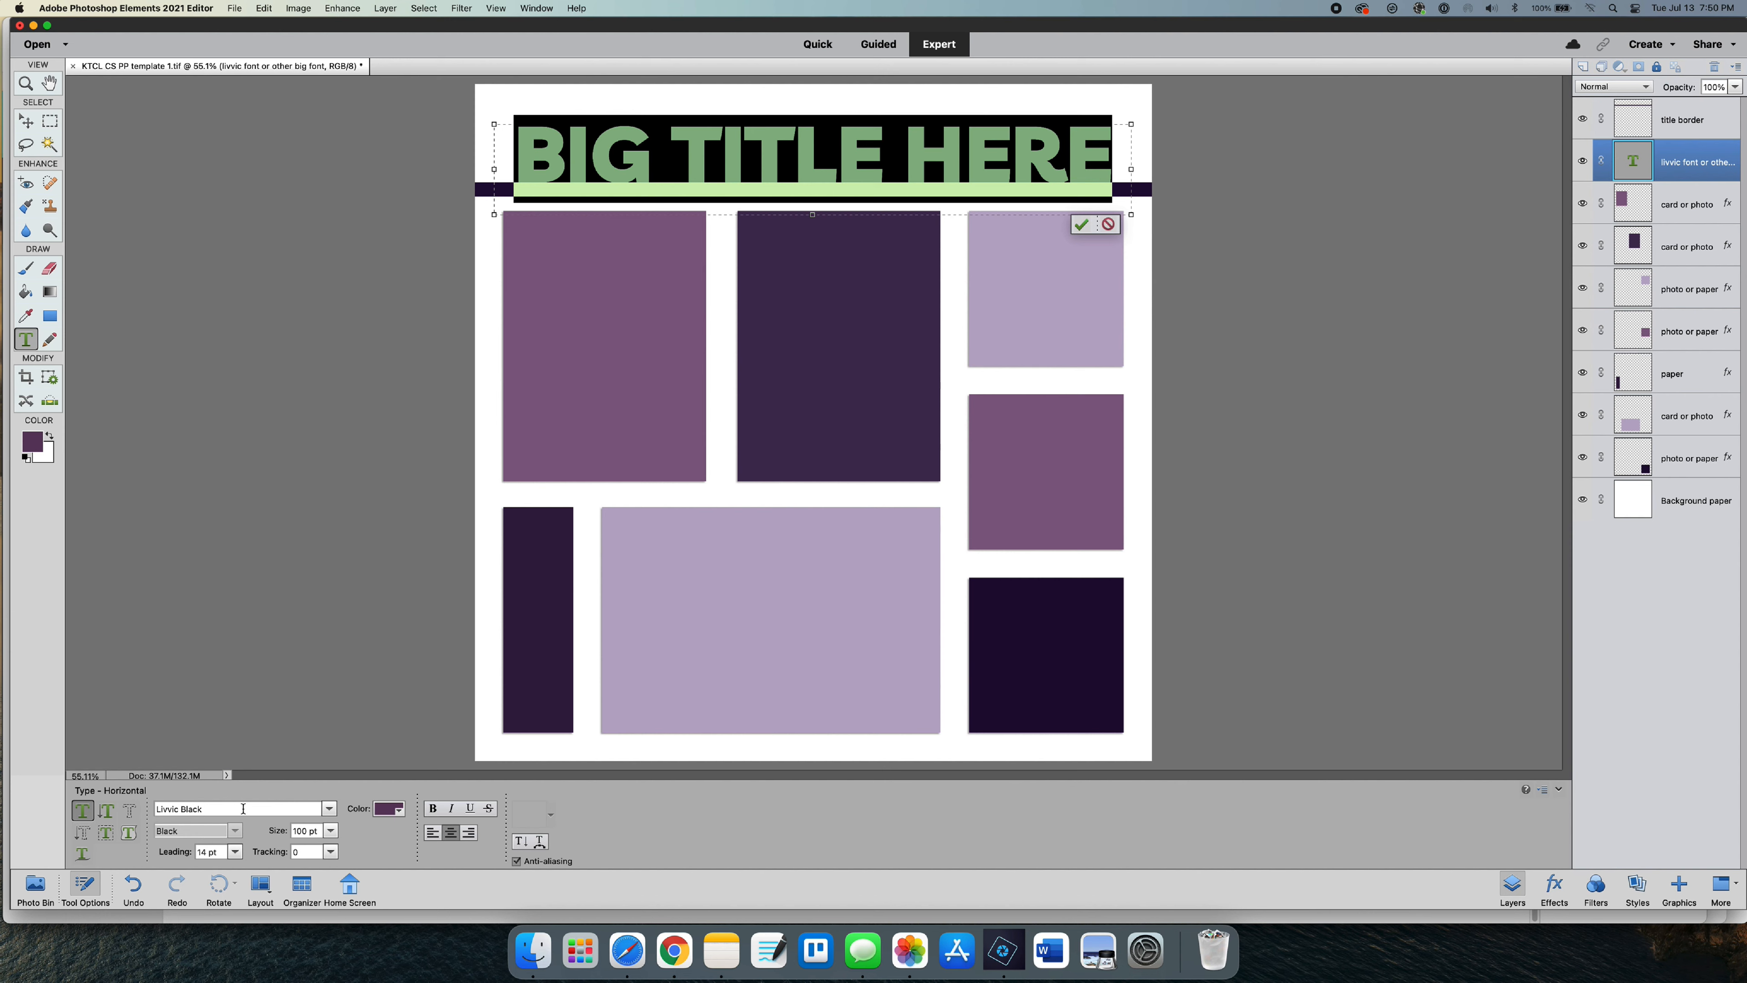
# - Try the dark purple #3b204d sampled from the narrow vertical block as the title text's color, and undo that edit
pyautogui.click(387, 811)
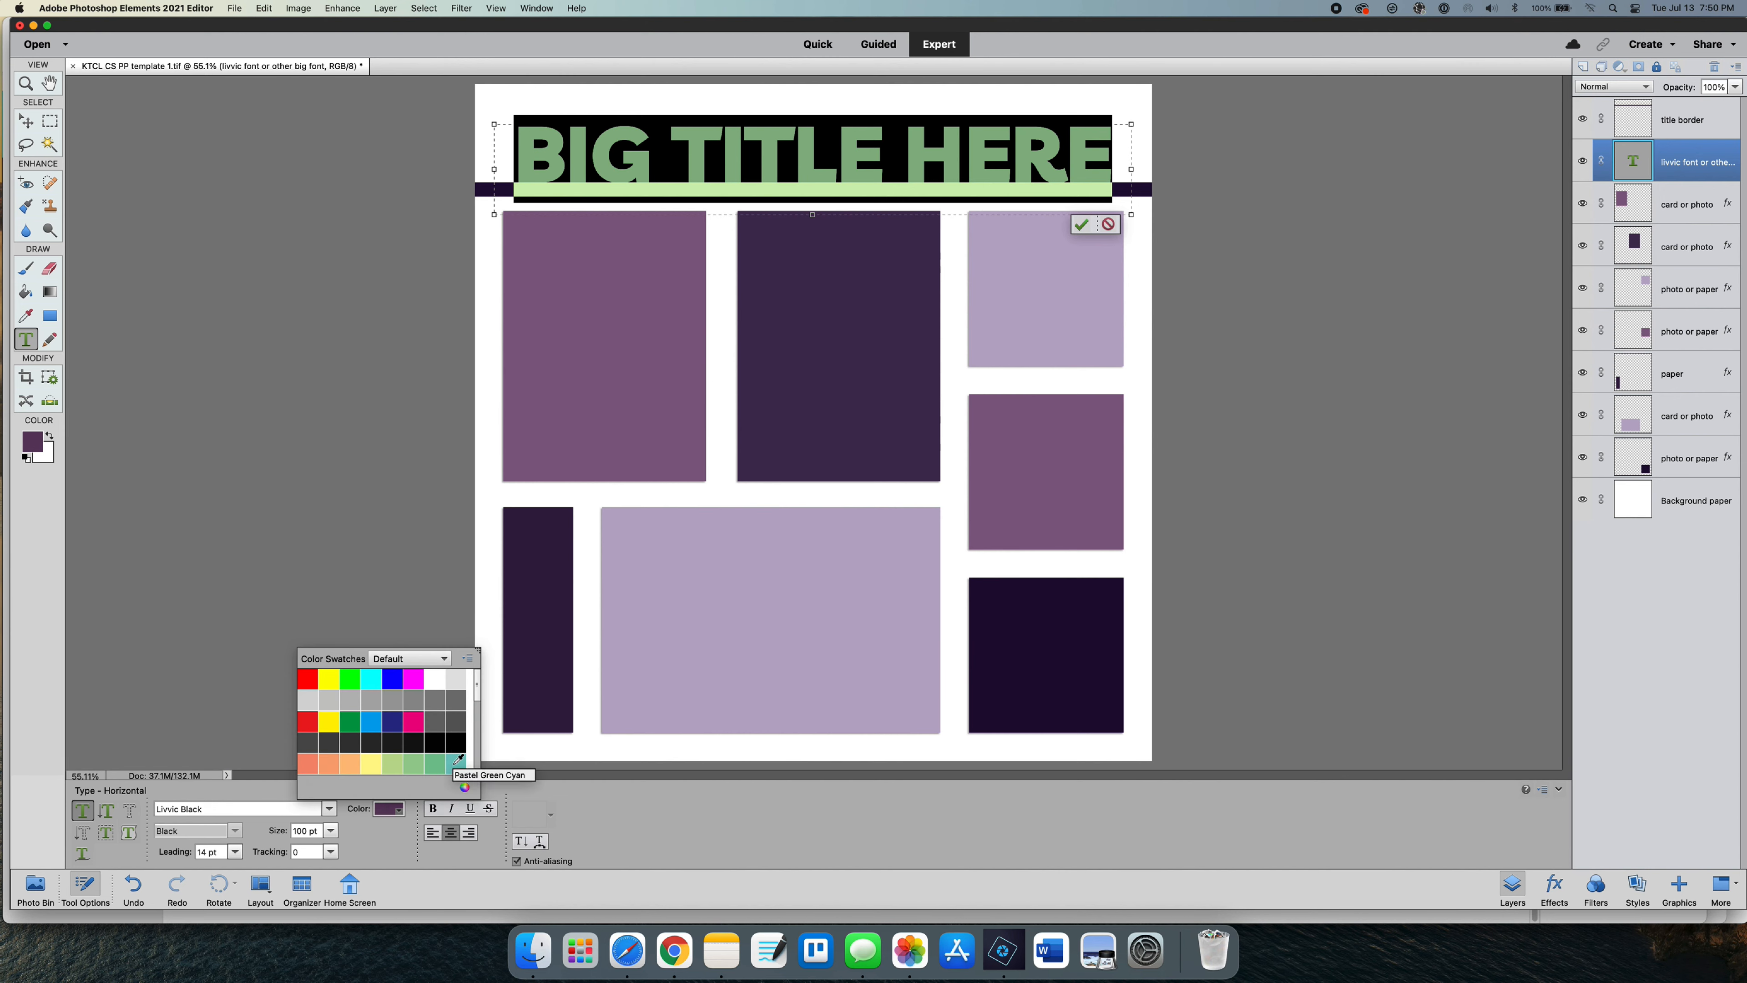
pyautogui.click(465, 787)
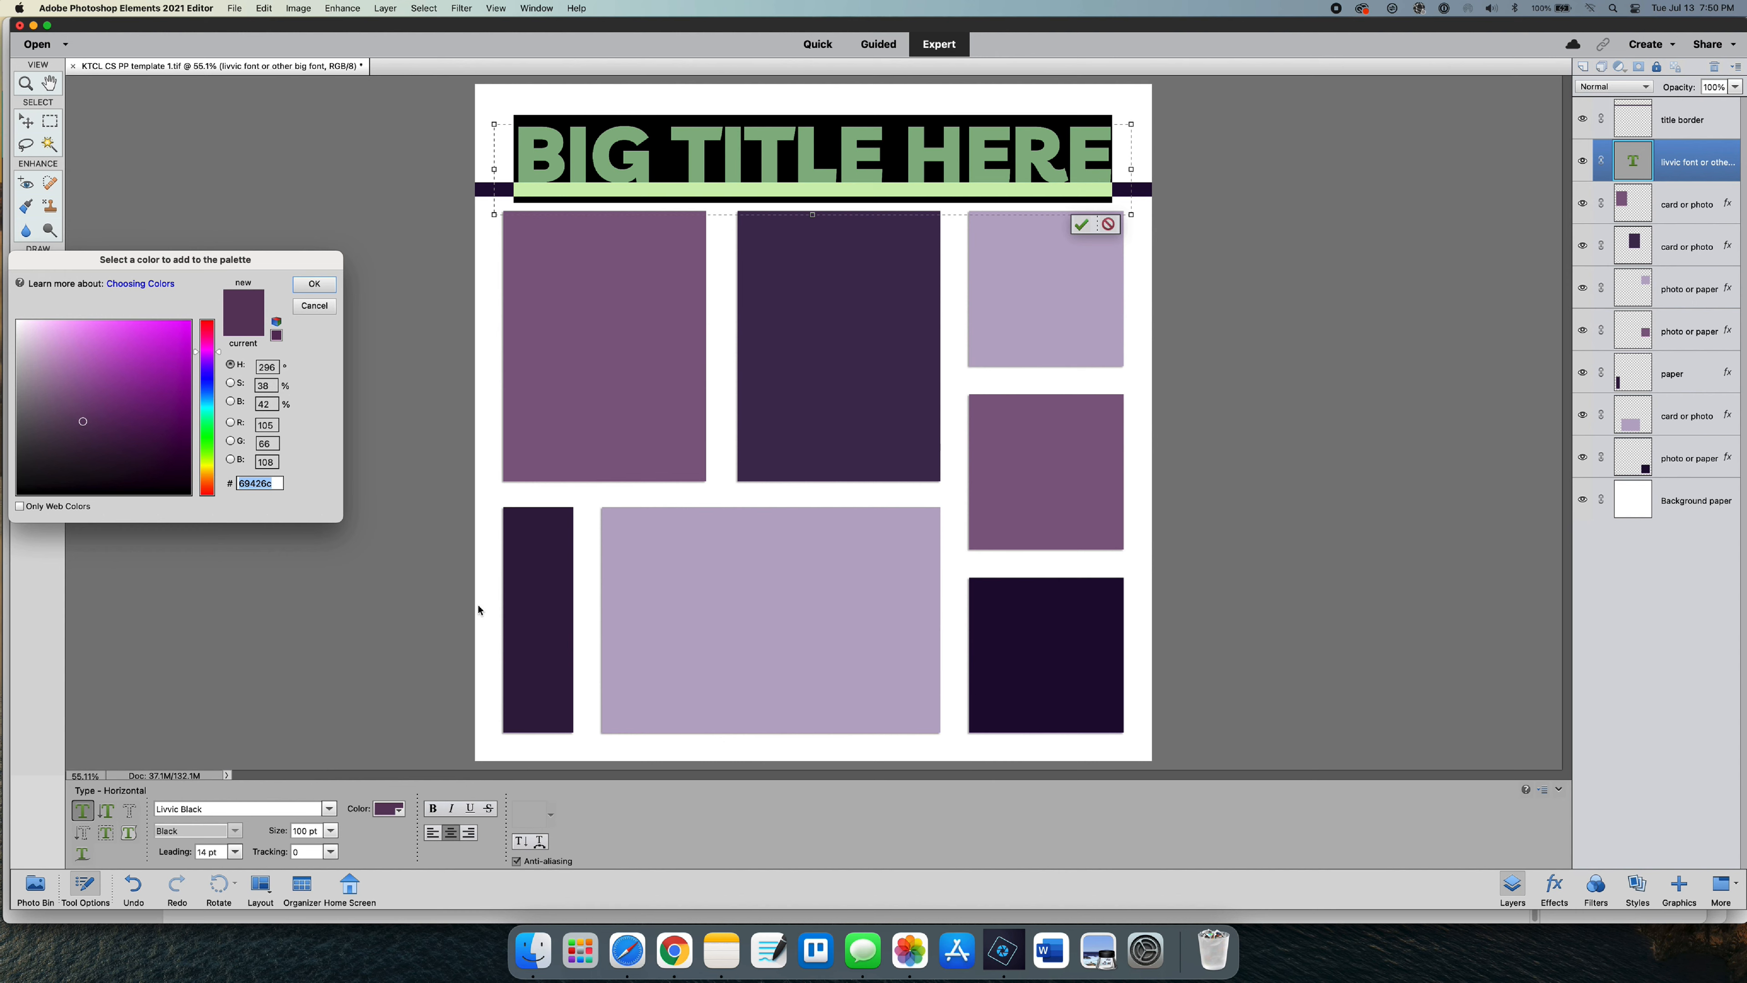
pyautogui.click(554, 591)
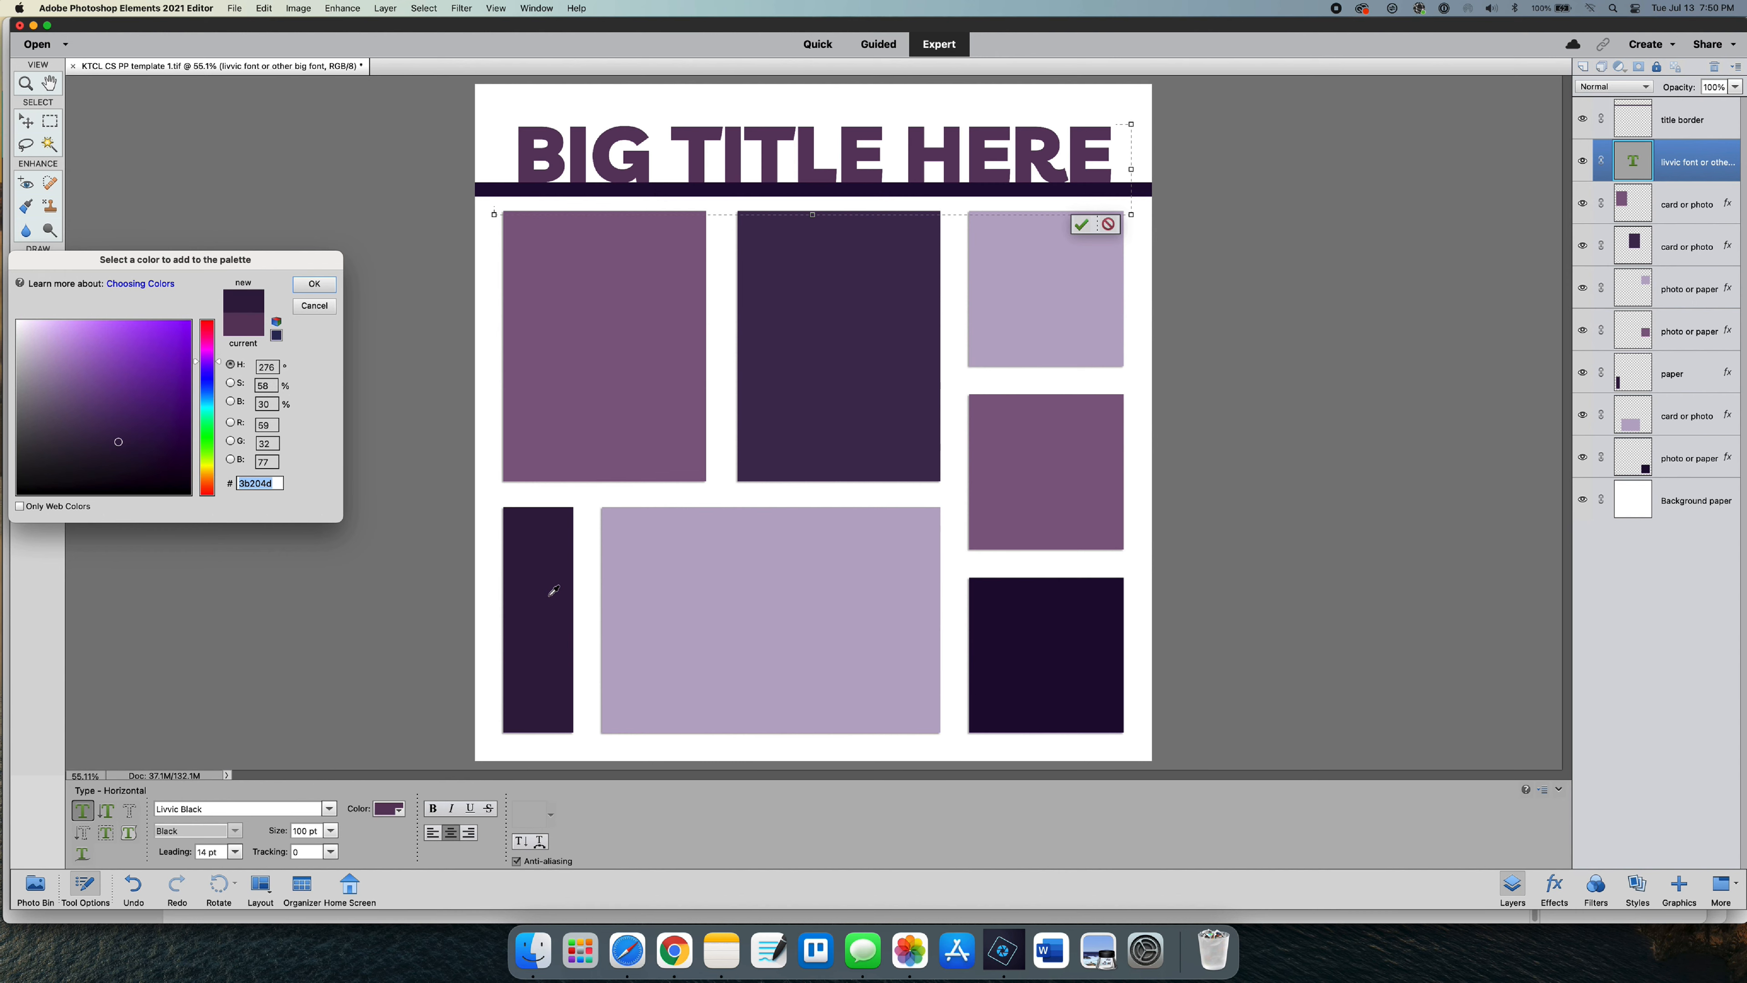
pyautogui.click(300, 309)
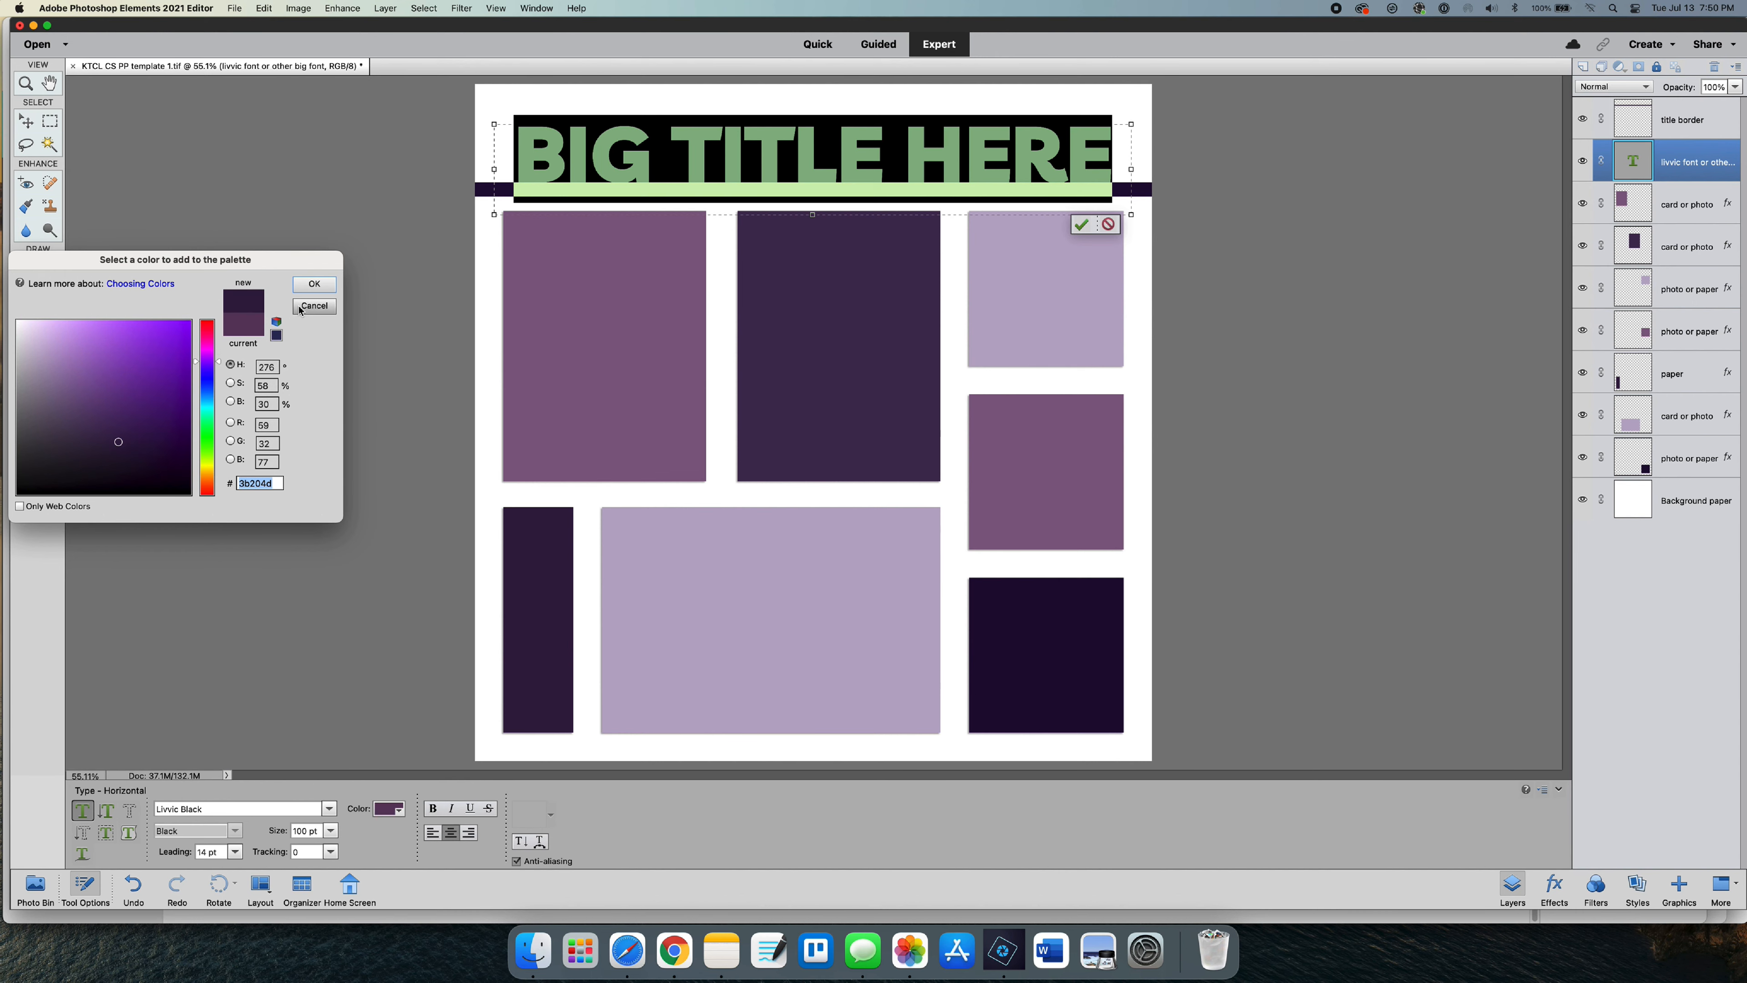
pyautogui.click(306, 285)
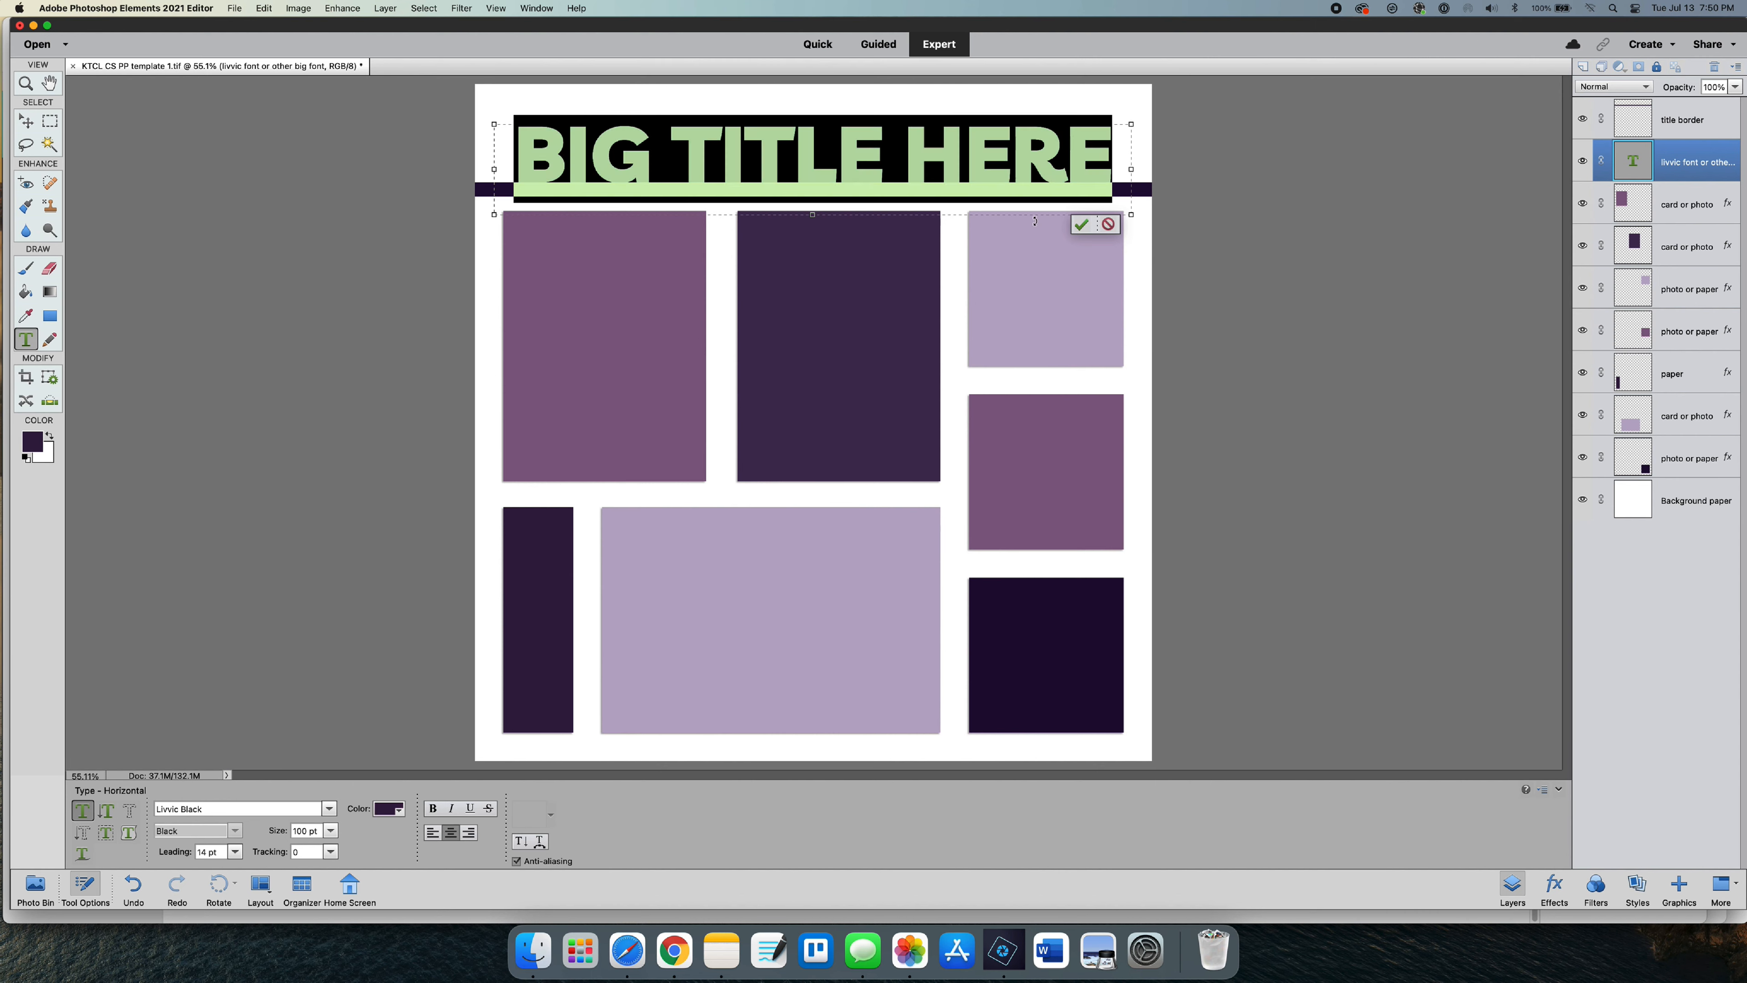
pyautogui.click(1081, 224)
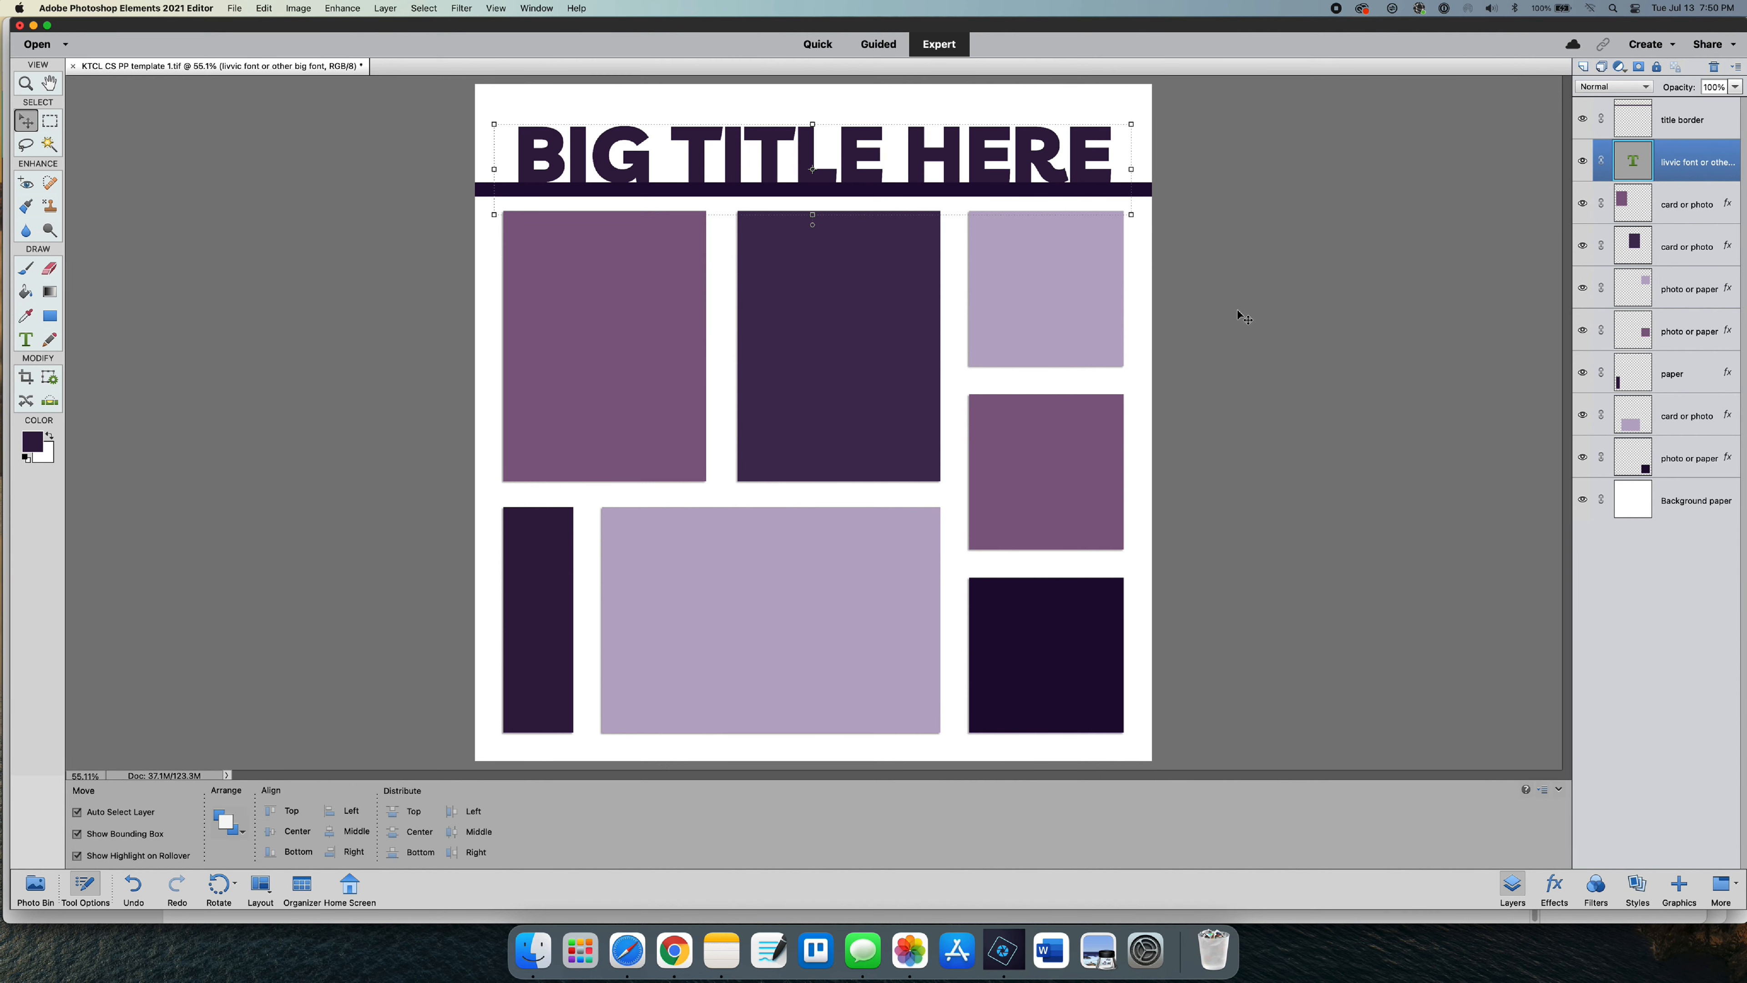
pyautogui.click(264, 8)
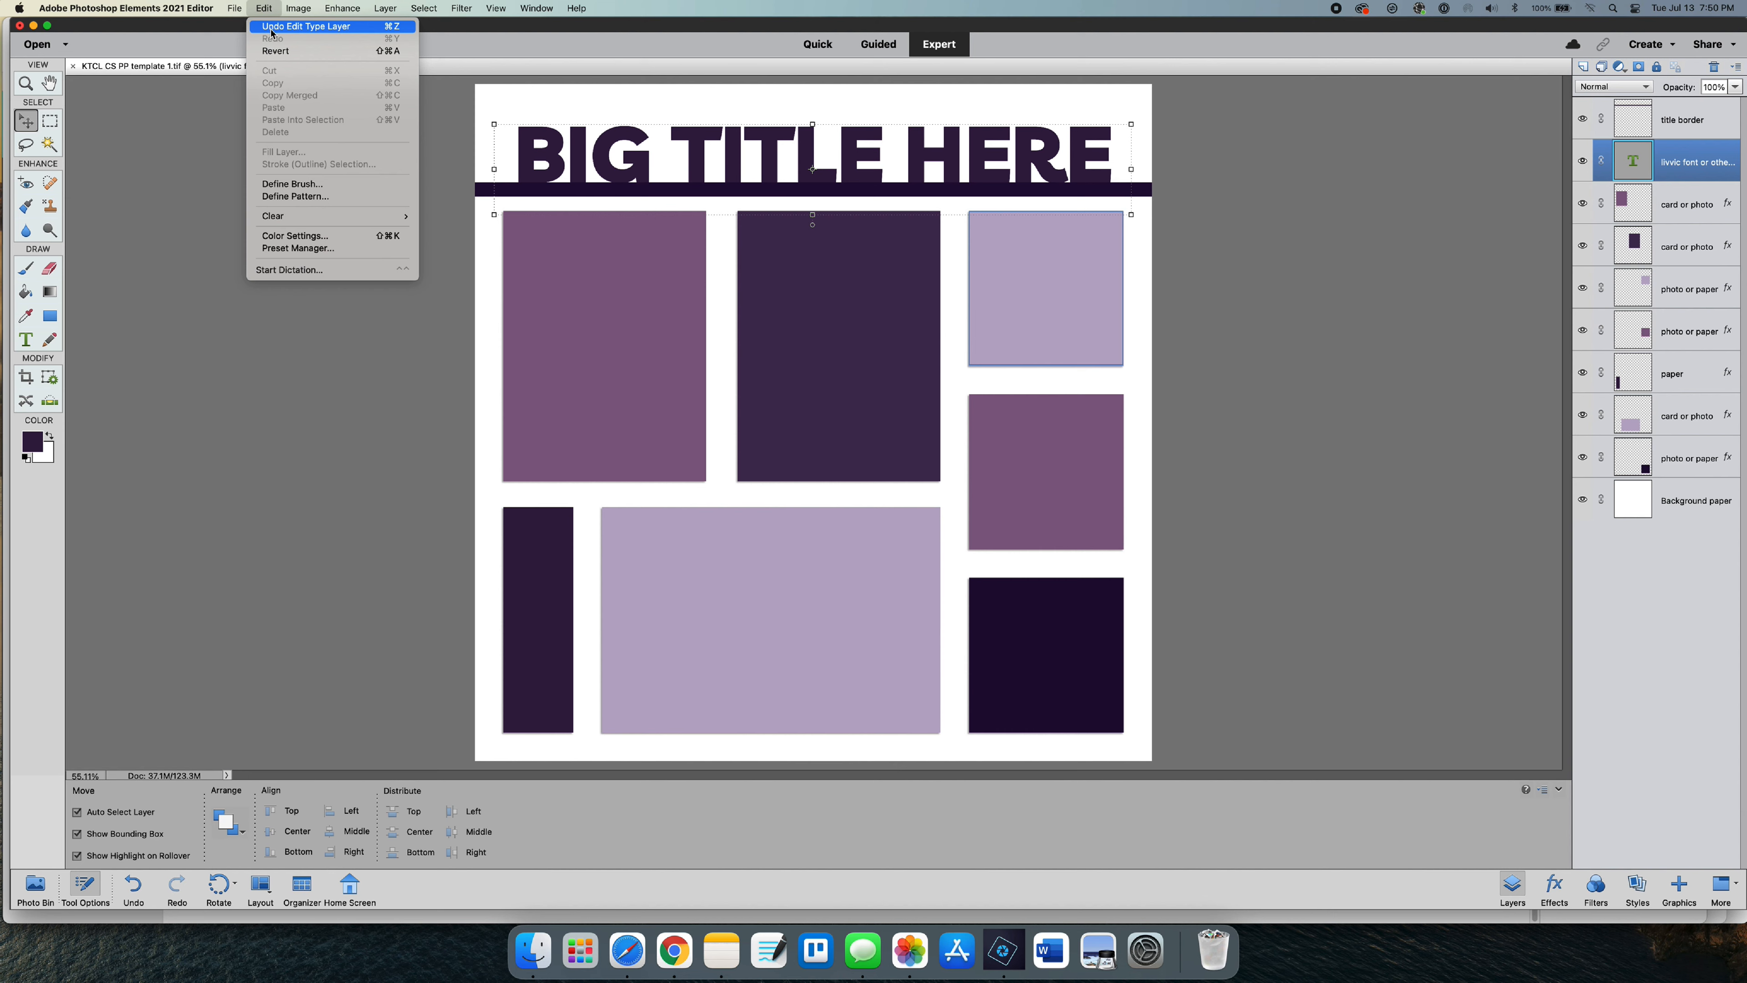
pyautogui.click(271, 28)
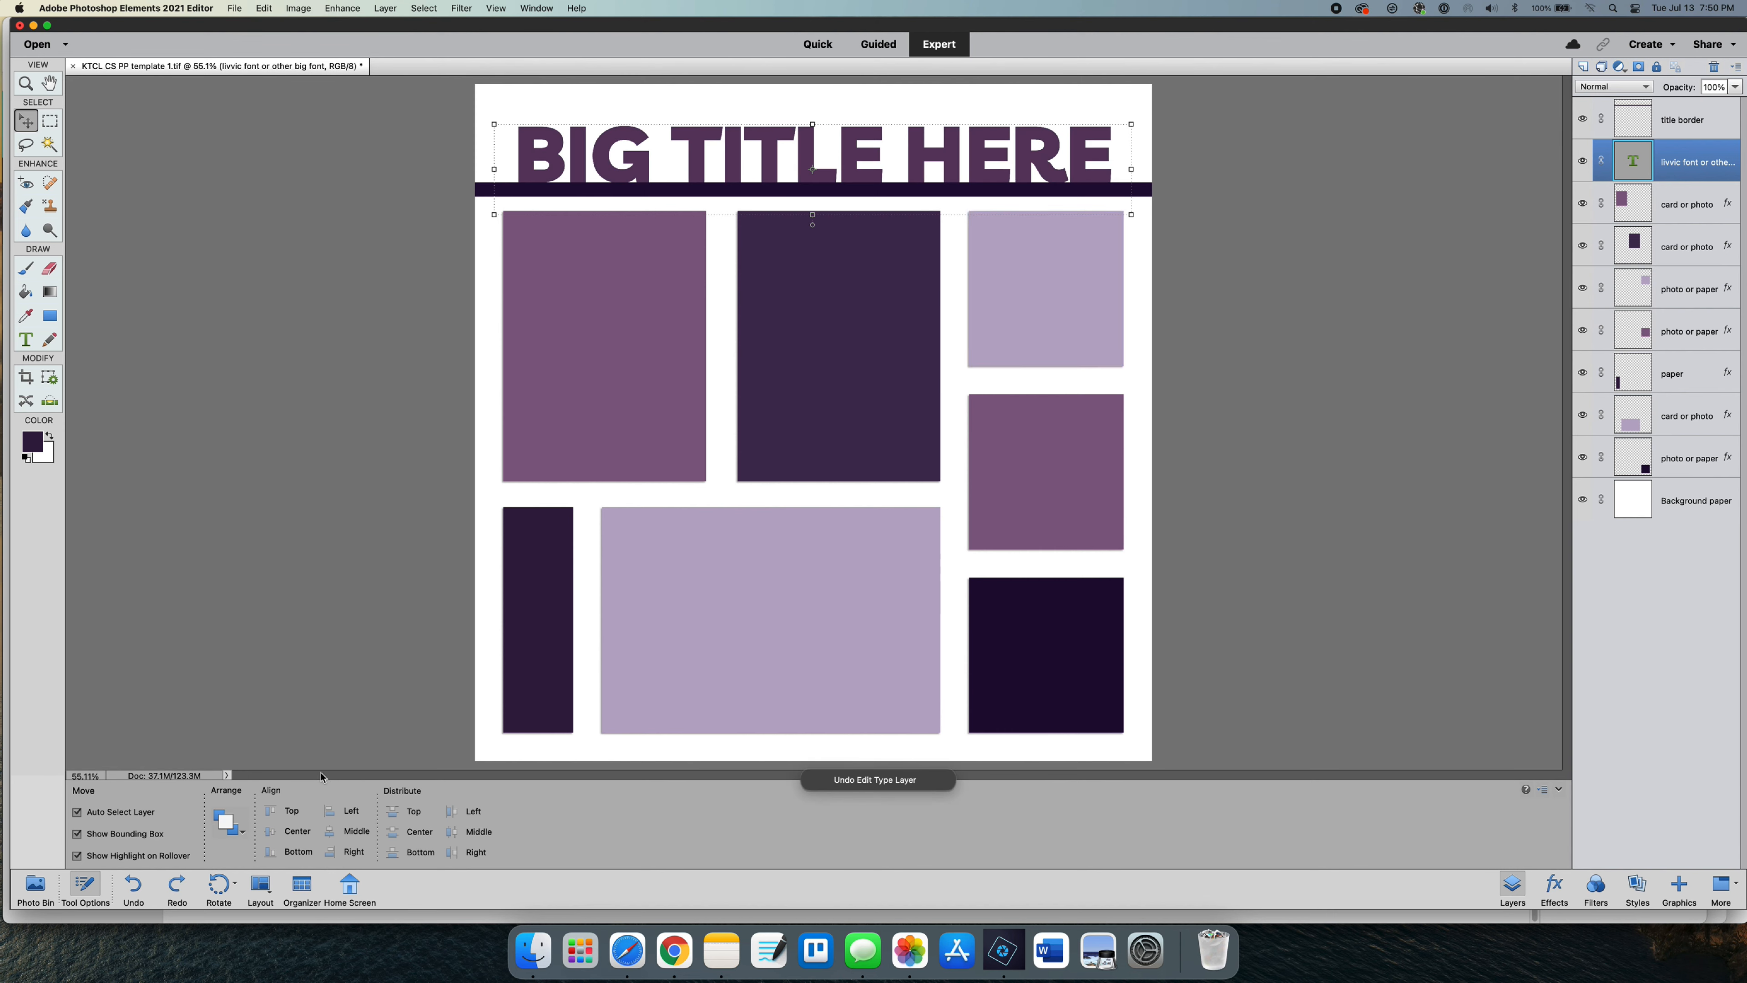
# - Try a tracking of 25 on the "BIG TITLE HERE" text, and undo that edit
pyautogui.doubleClick(778, 138)
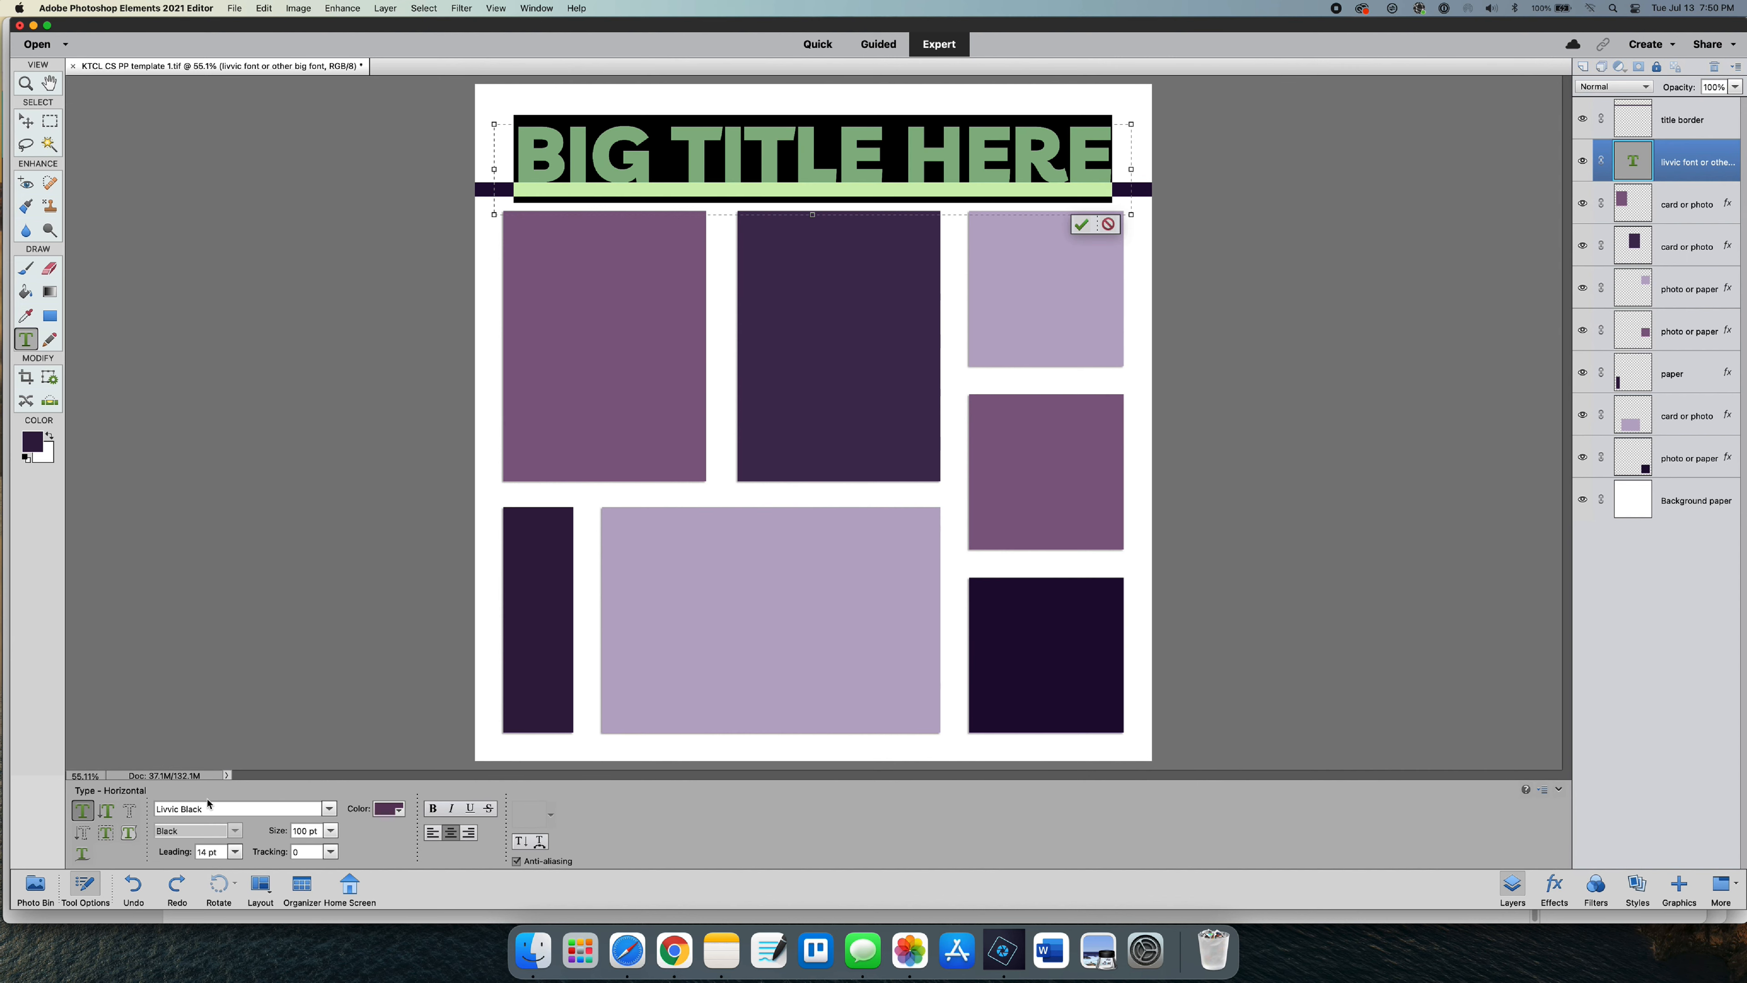
pyautogui.click(330, 851)
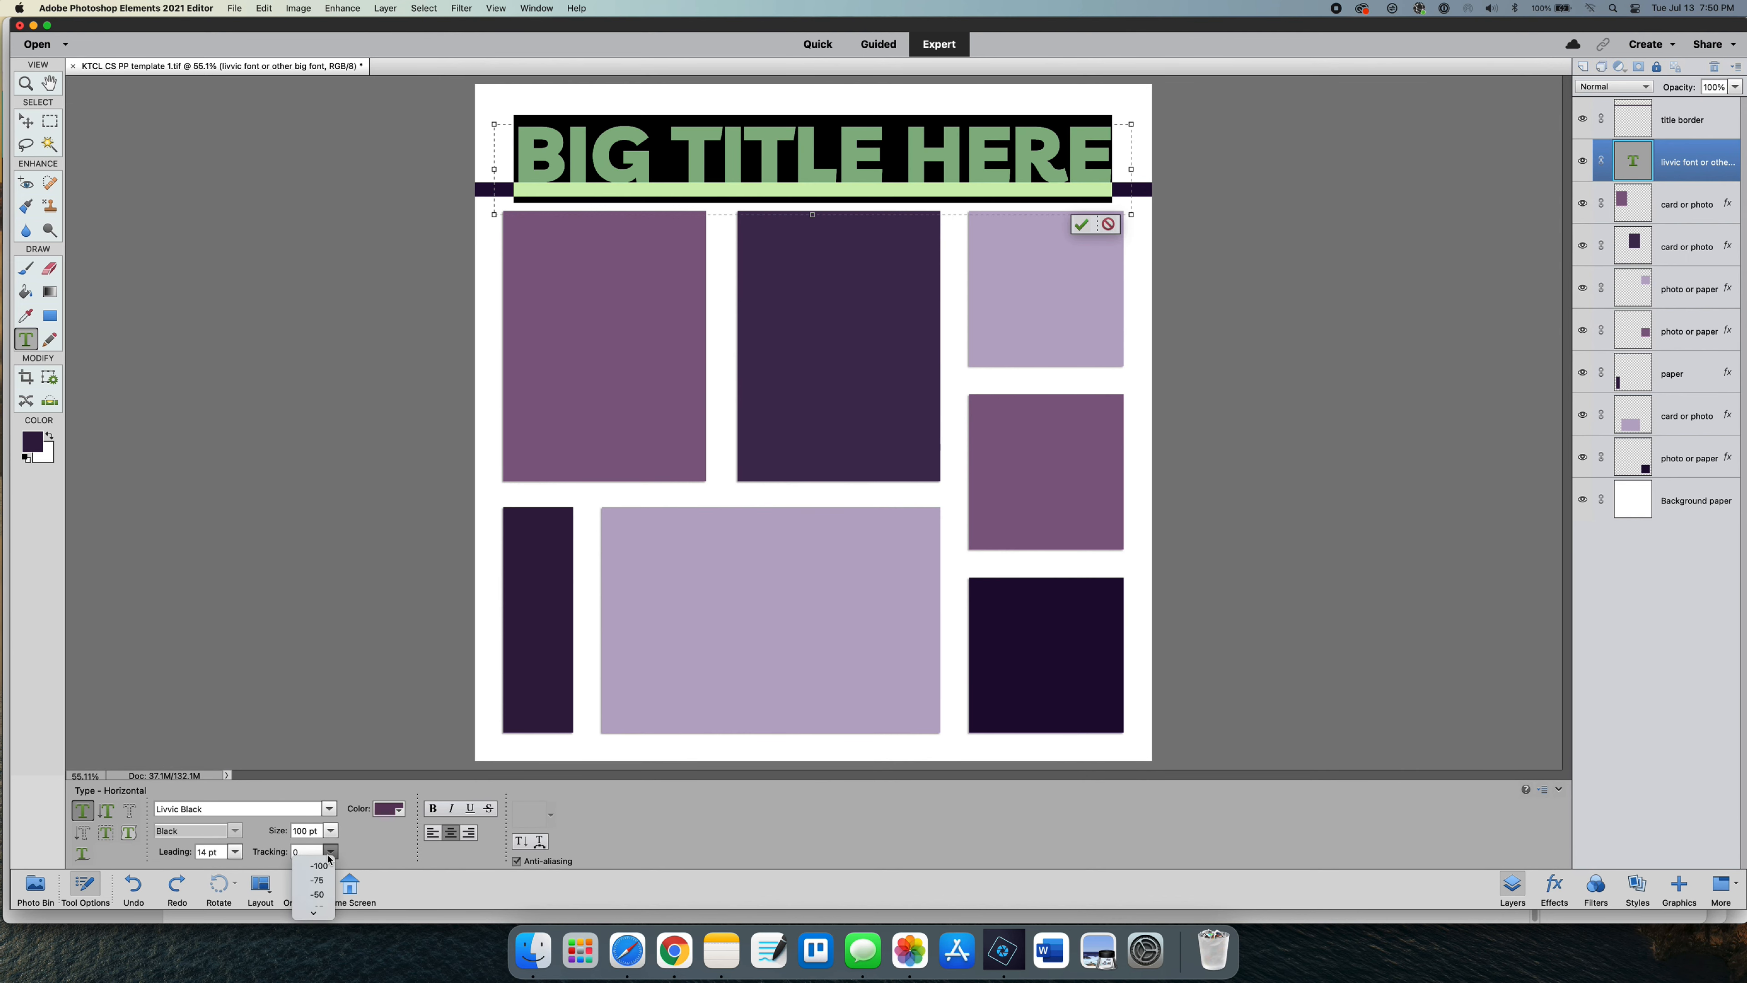
pyautogui.scroll(-5, 329, 892)
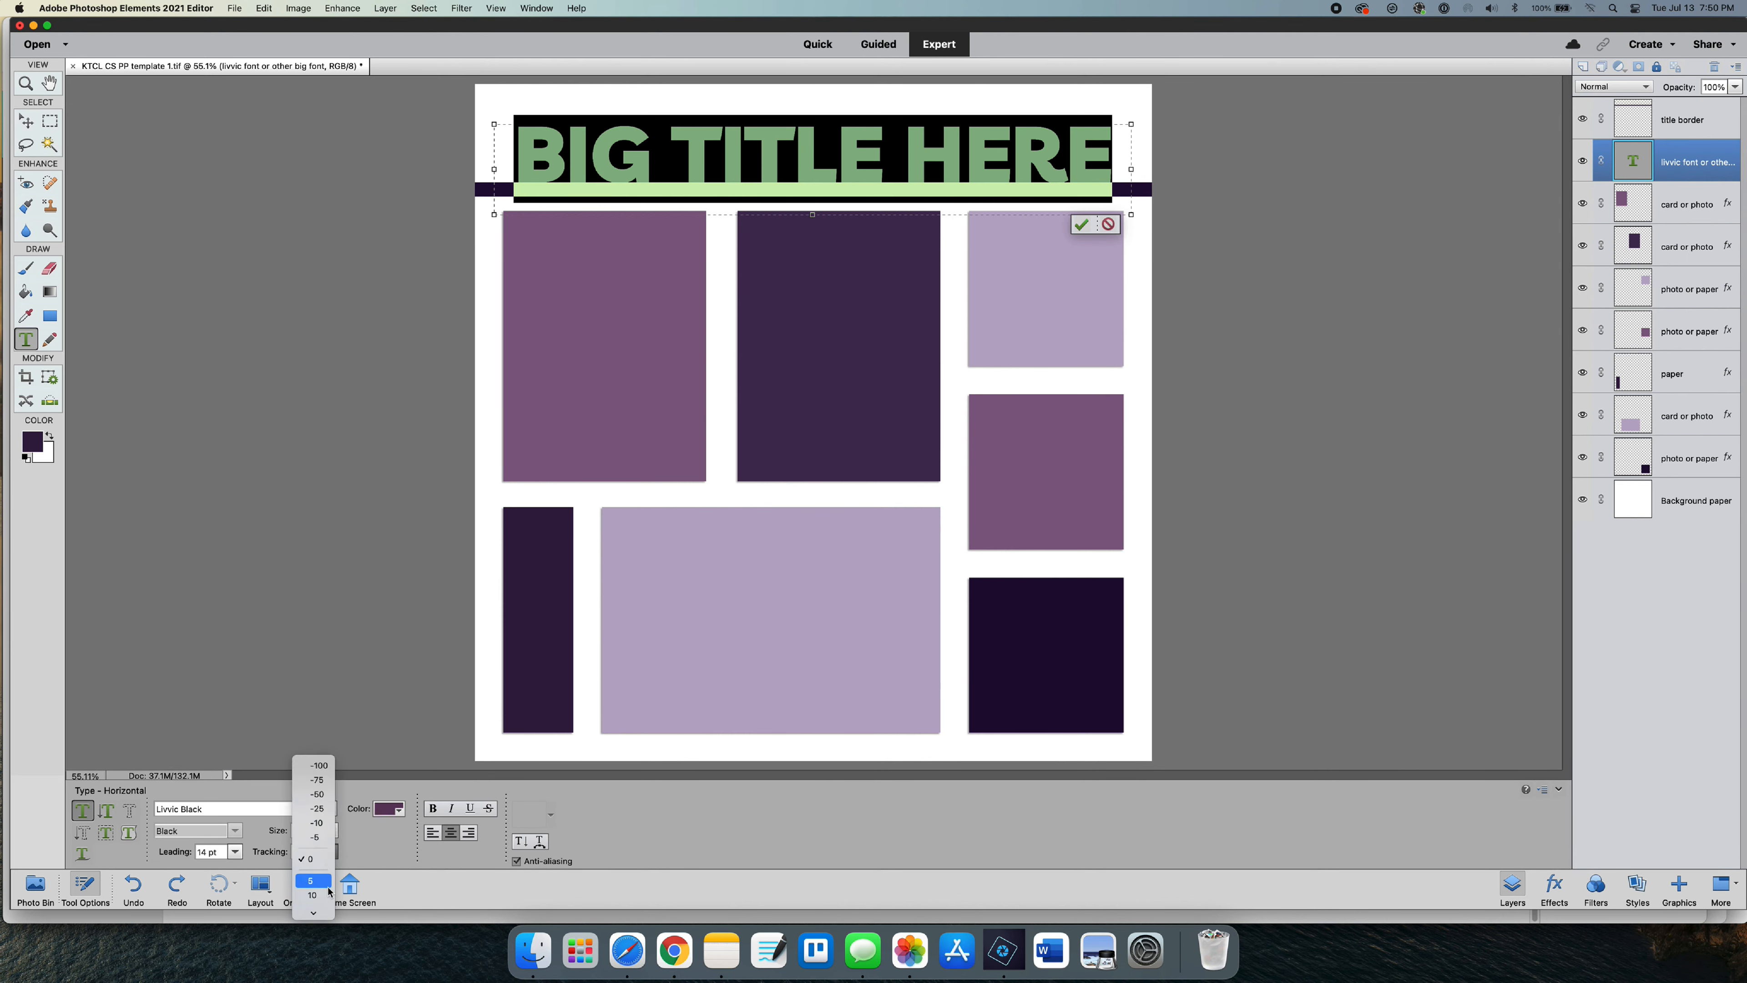
pyautogui.click(322, 857)
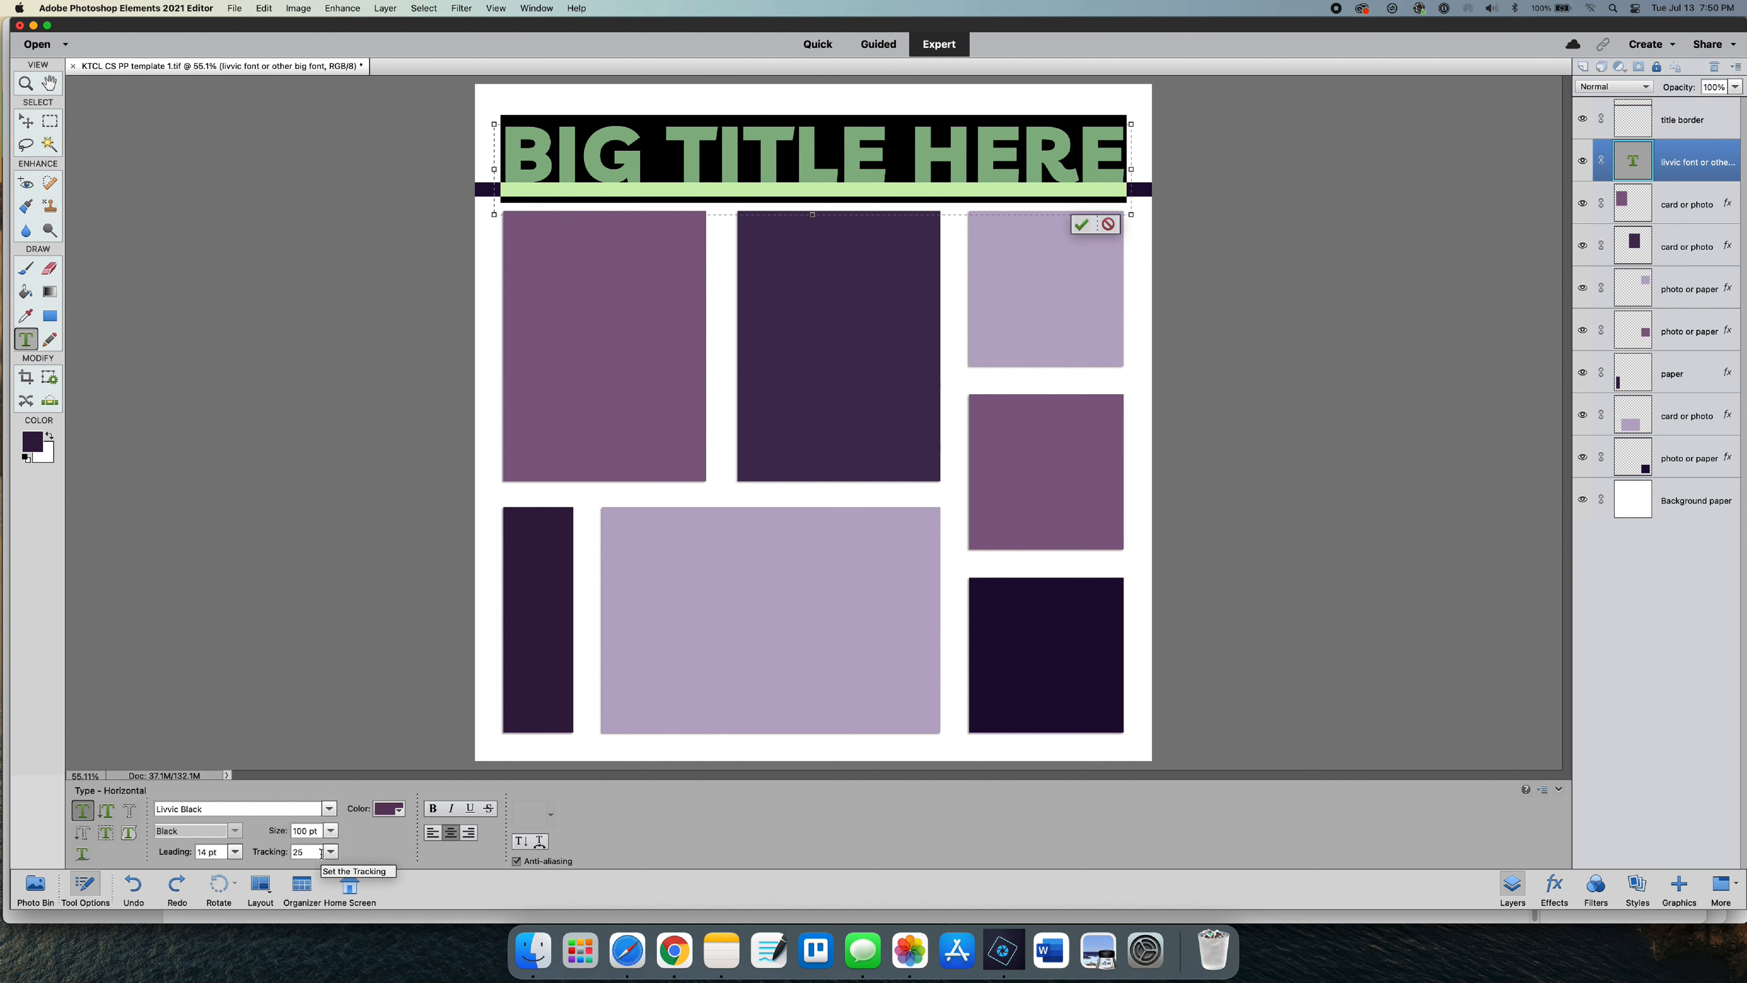
pyautogui.click(1081, 224)
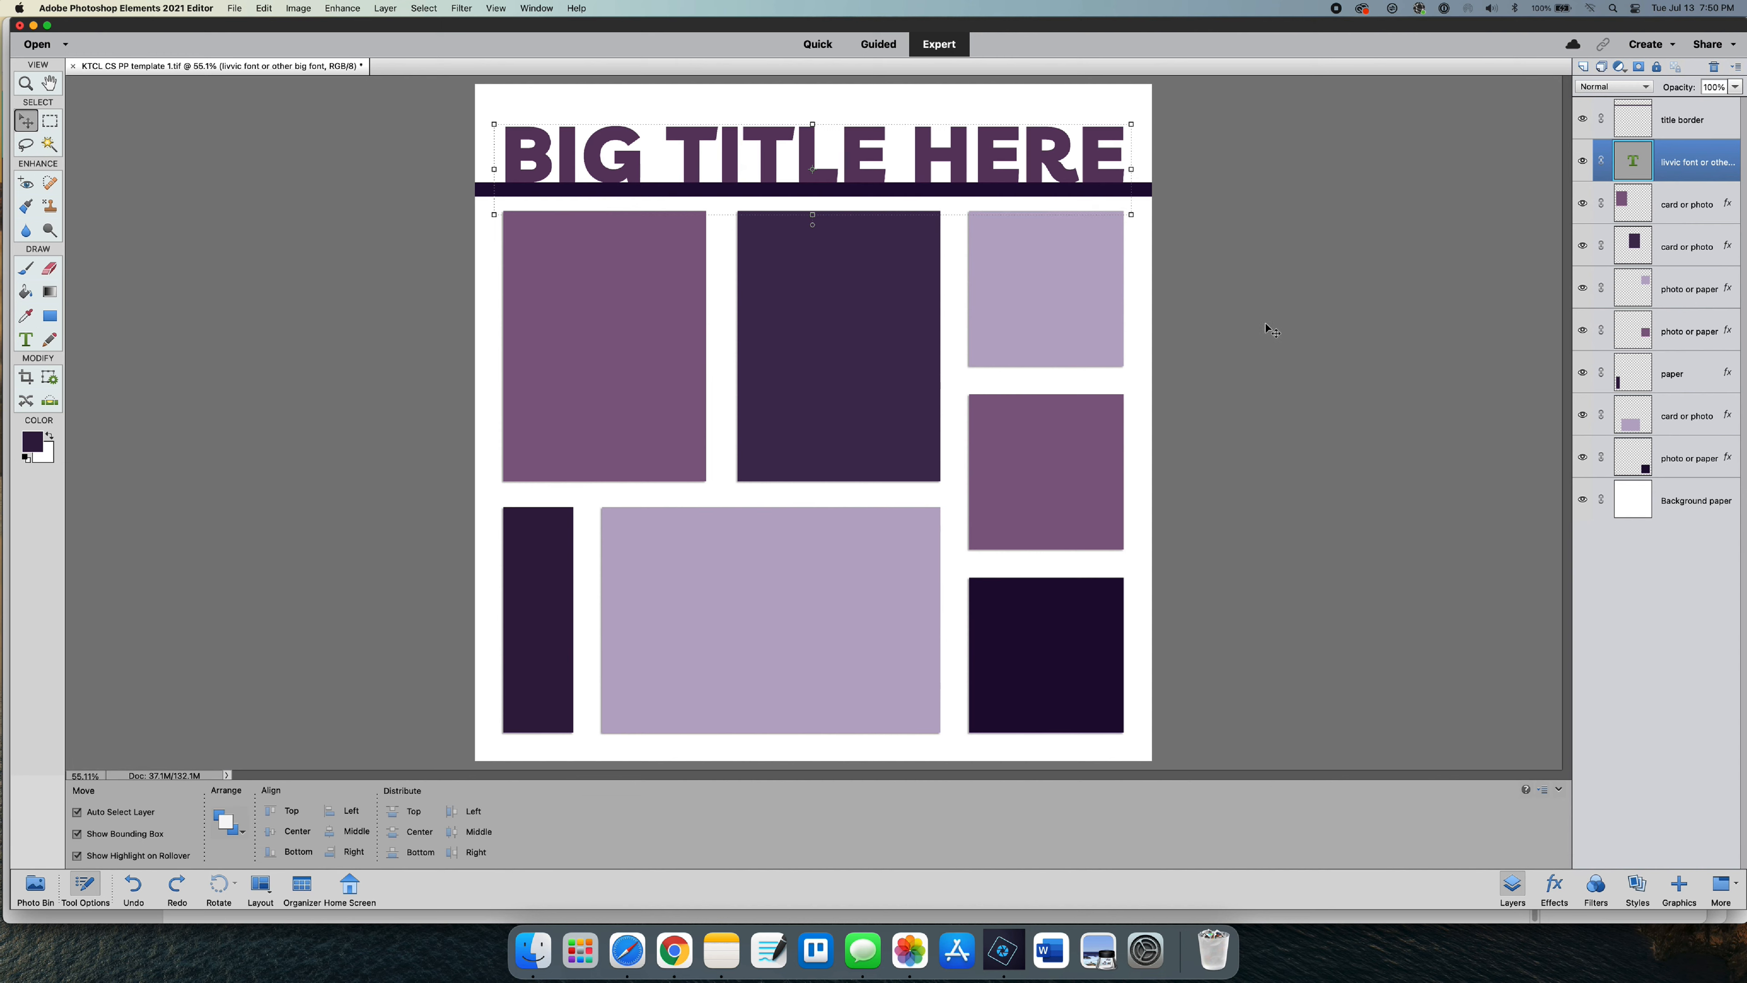
pyautogui.click(266, 8)
pyautogui.click(276, 28)
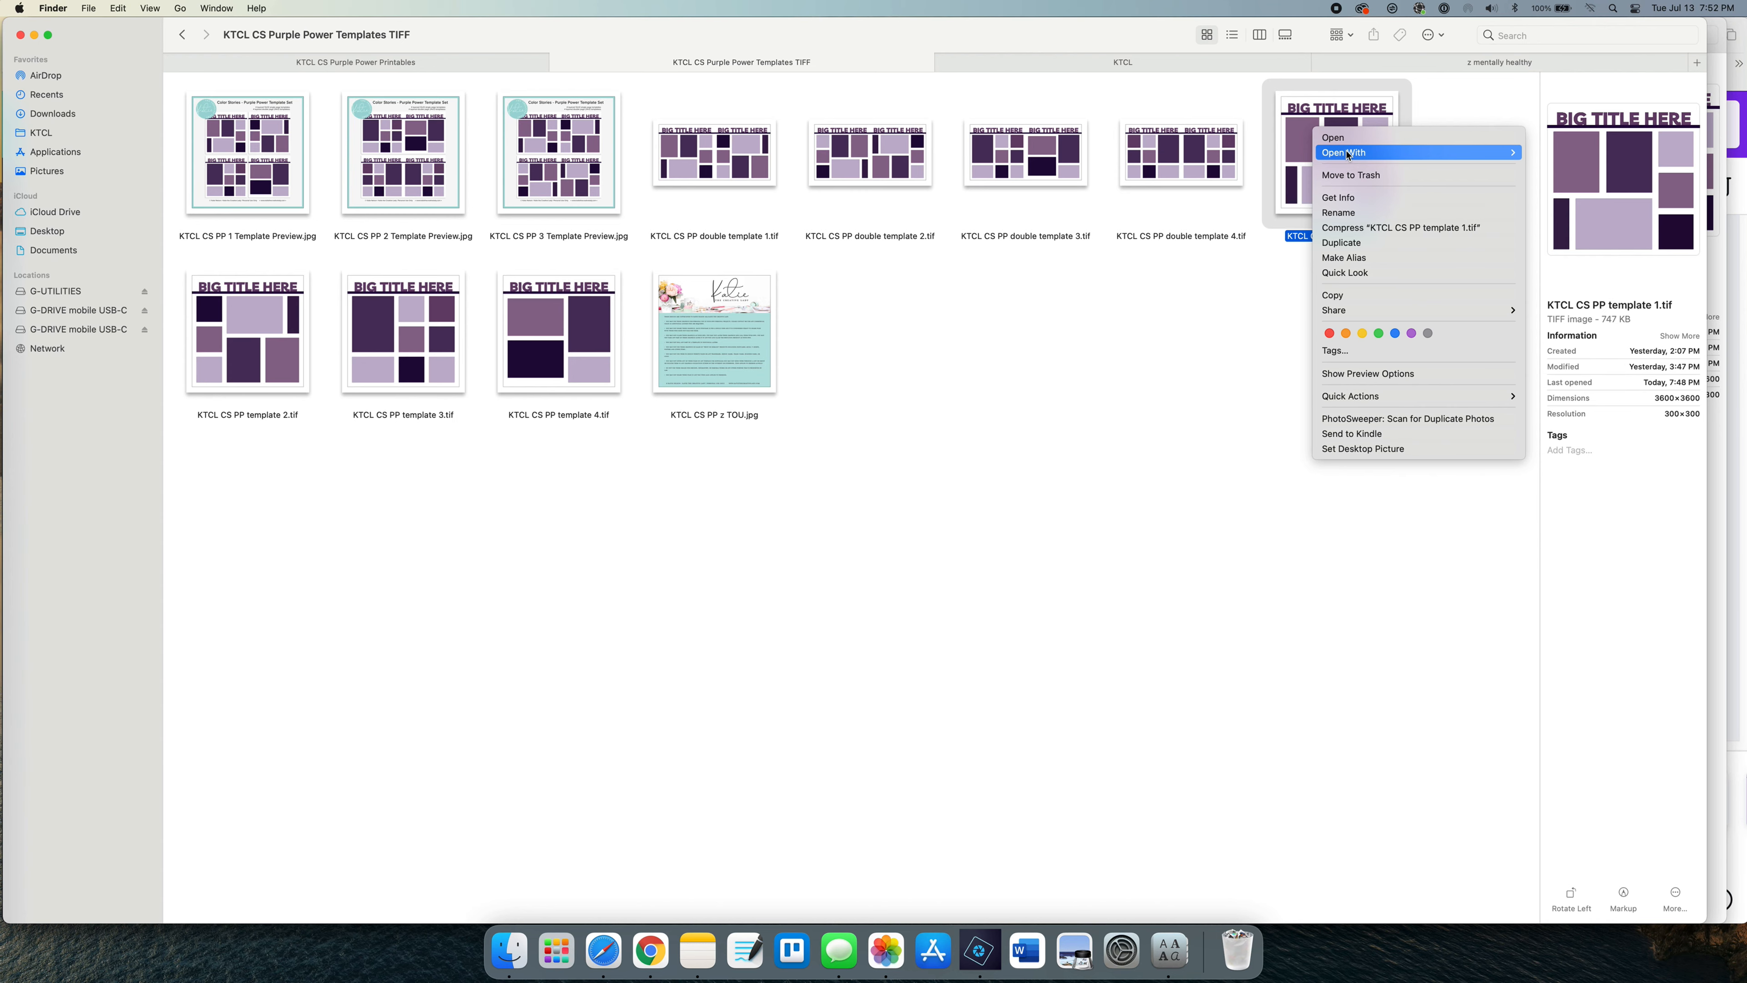
# - Open "KTCL CS PP template 1.tif" from Finder in Adobe Photoshop Elements Editor and acknowledge the missing-font notice
pyautogui.moveTo(1348, 155)
pyautogui.click(1610, 234)
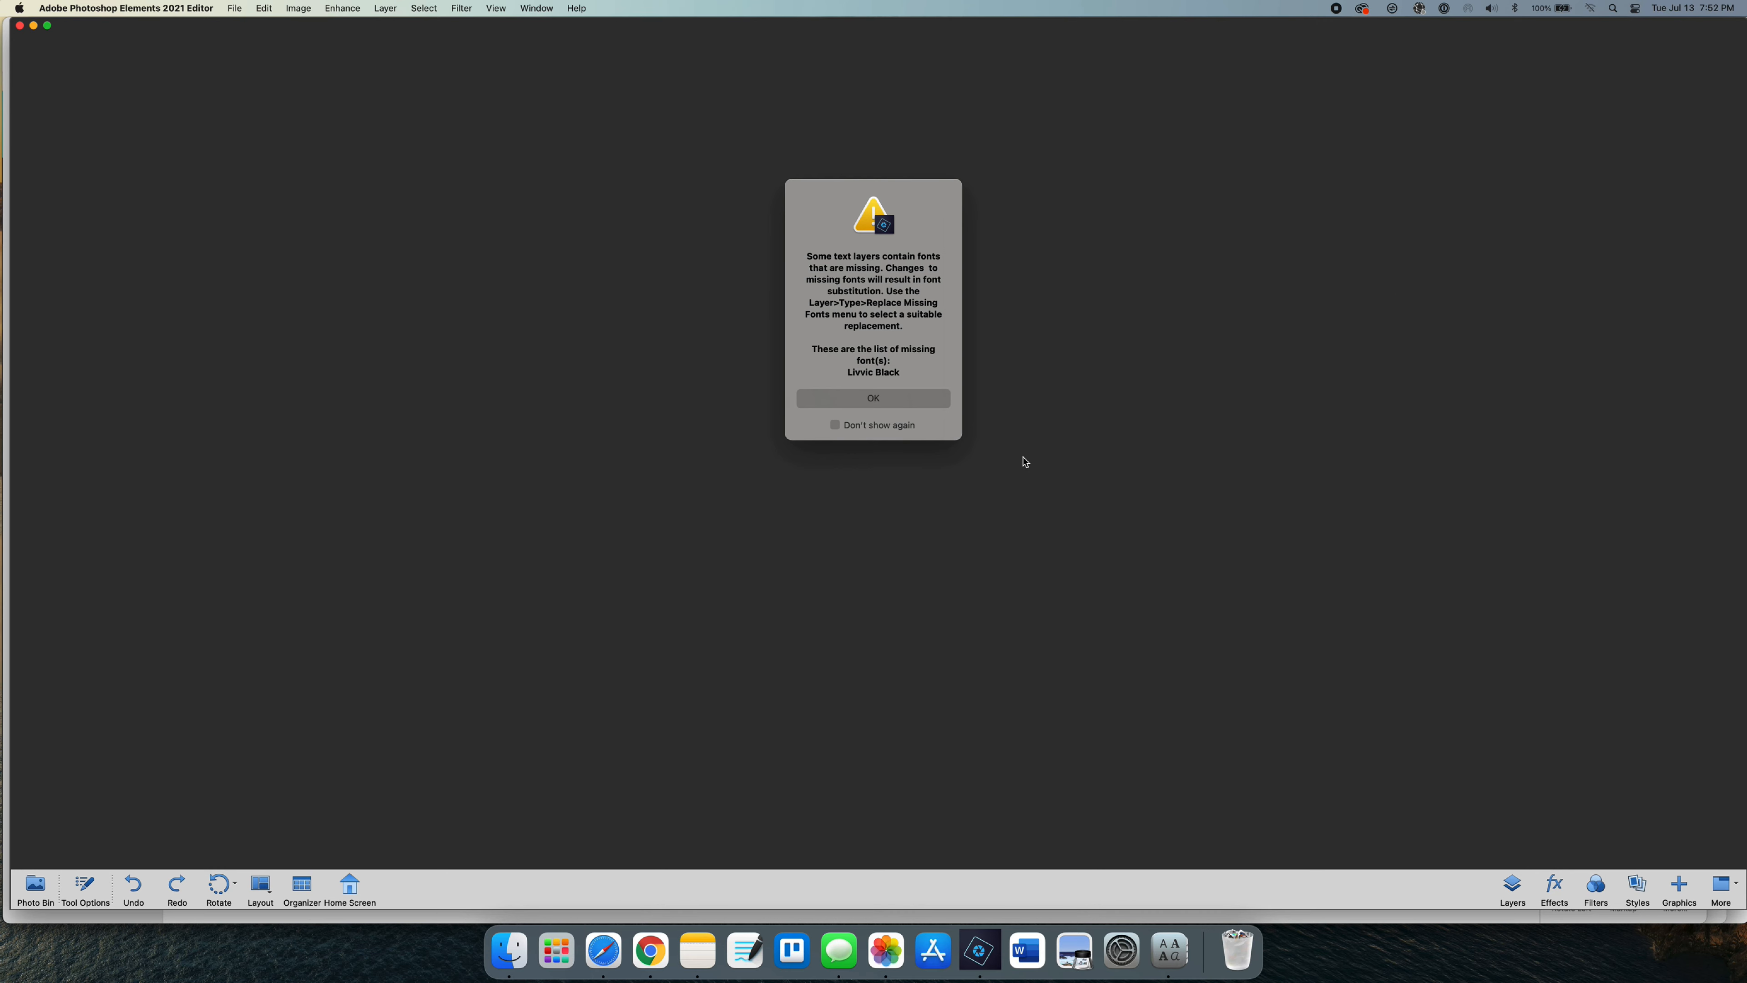
pyautogui.click(906, 402)
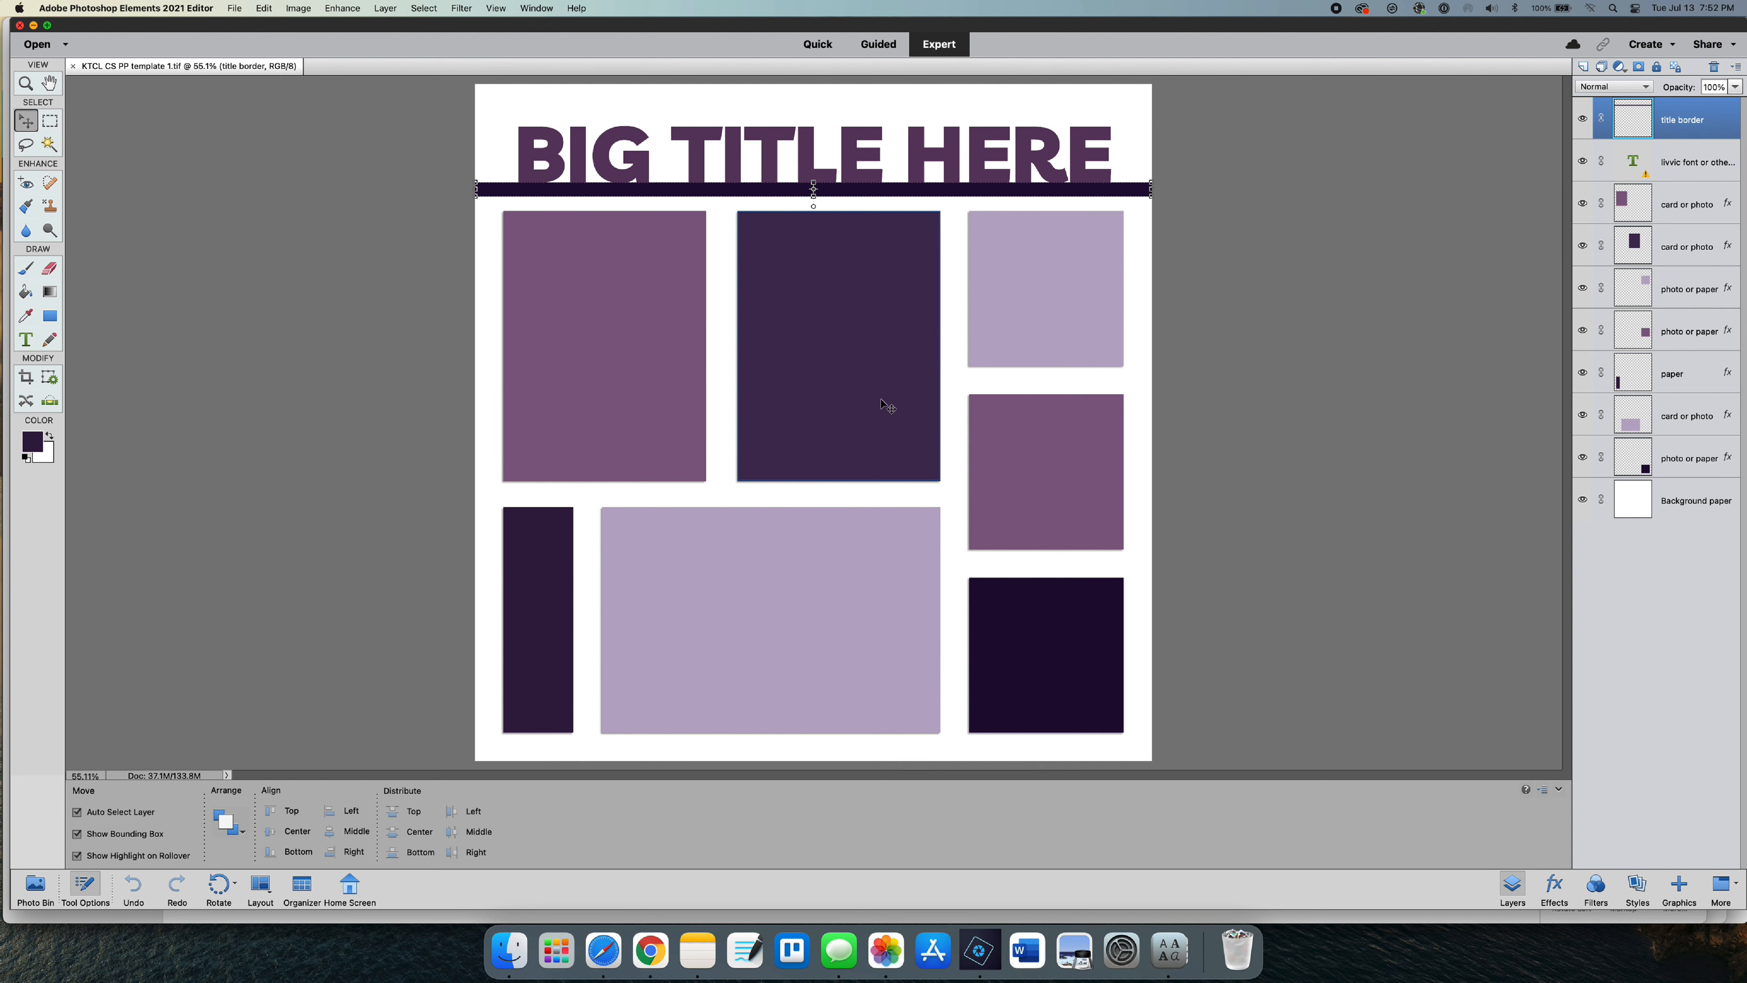
# - Open the "BIG TITLE HERE" text for editing, accept font substitution for the missing Livvic Black, and commit the text
pyautogui.click(890, 404)
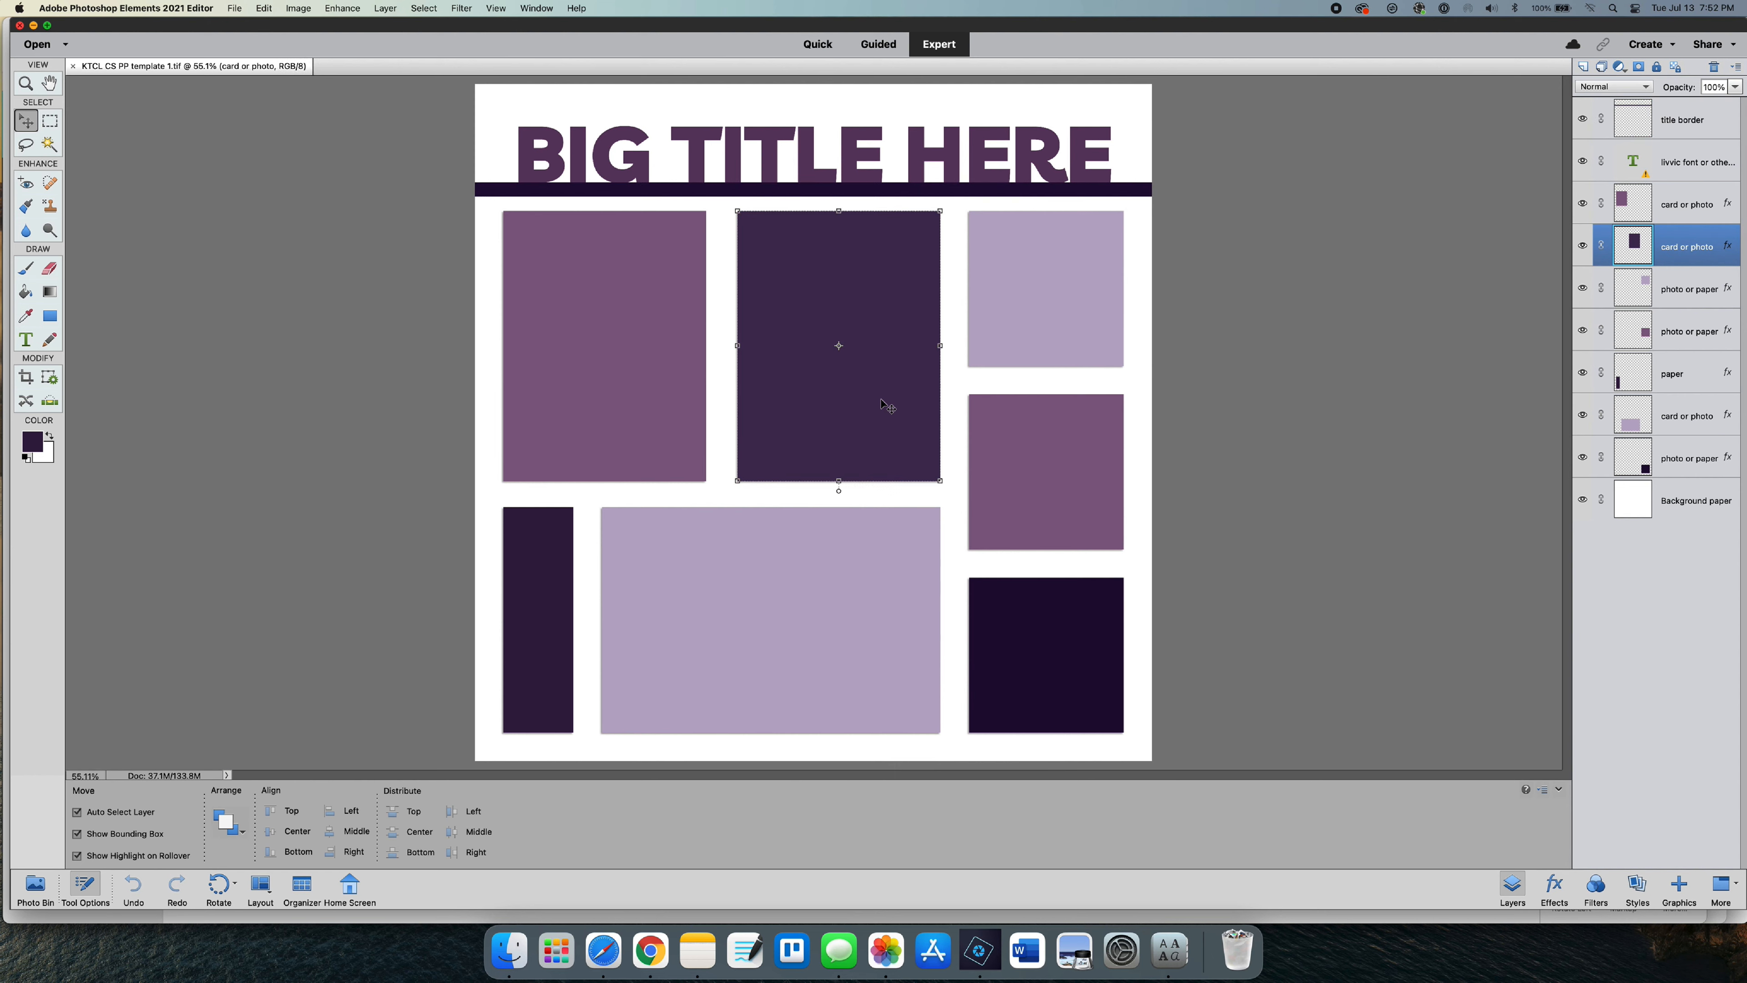
pyautogui.click(855, 154)
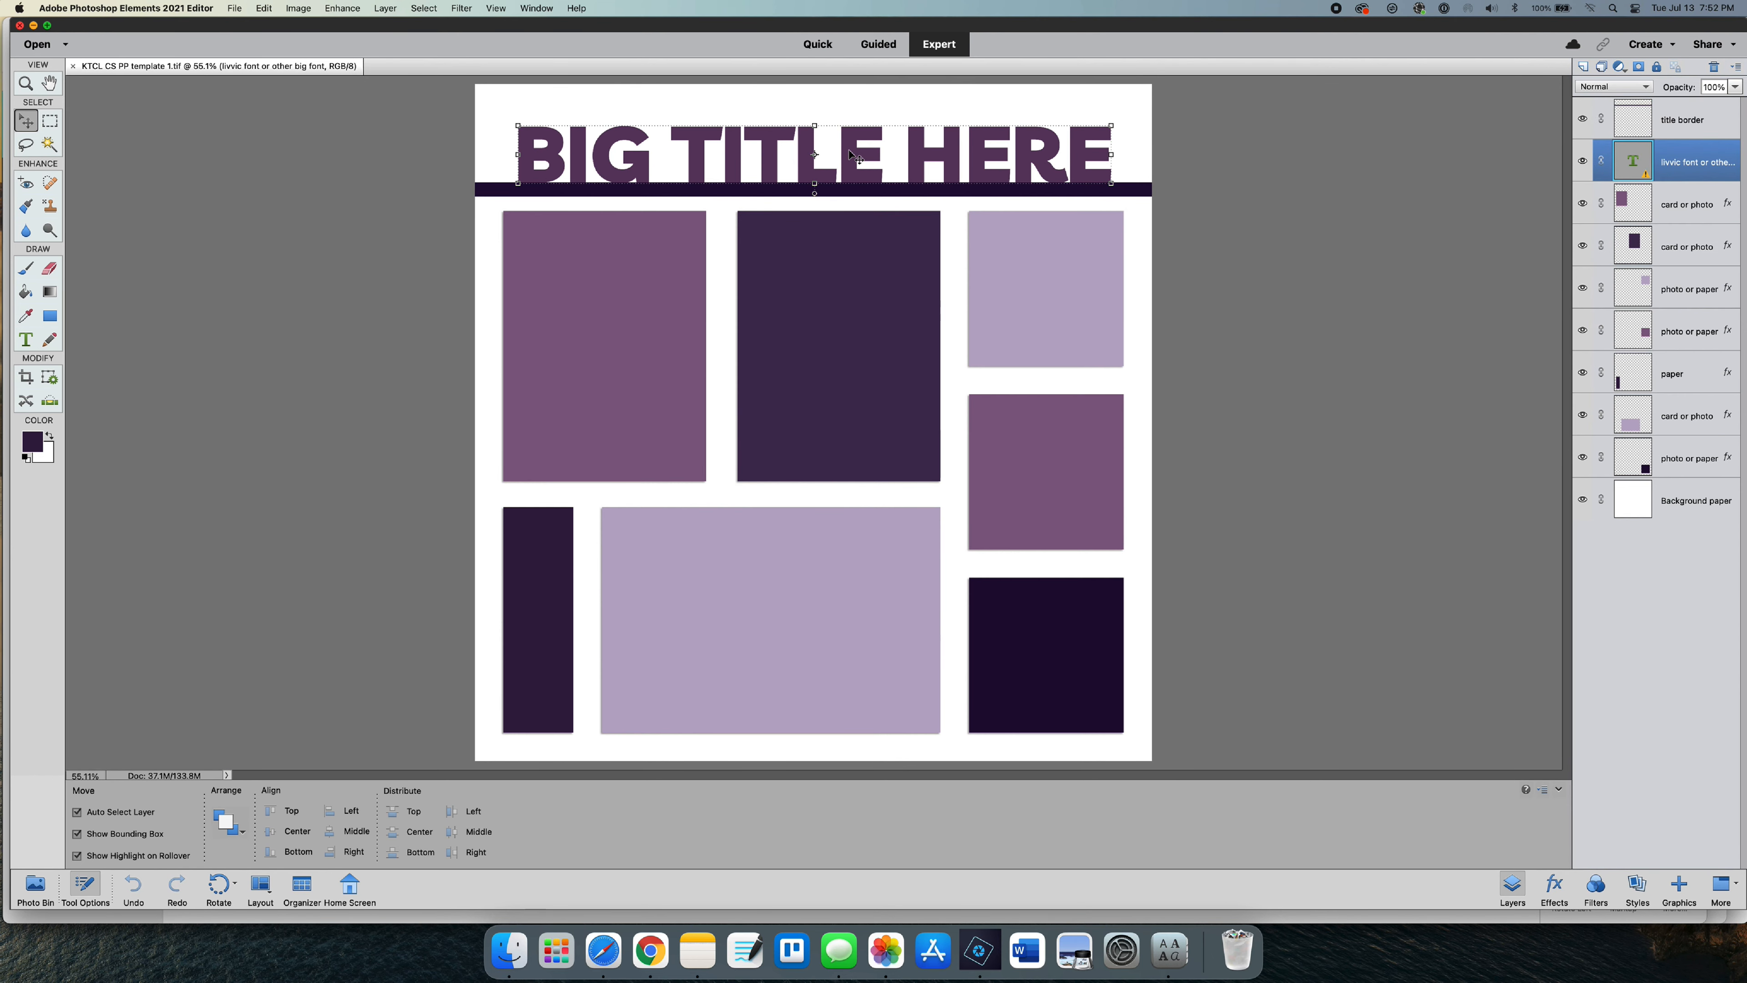
pyautogui.doubleClick(853, 154)
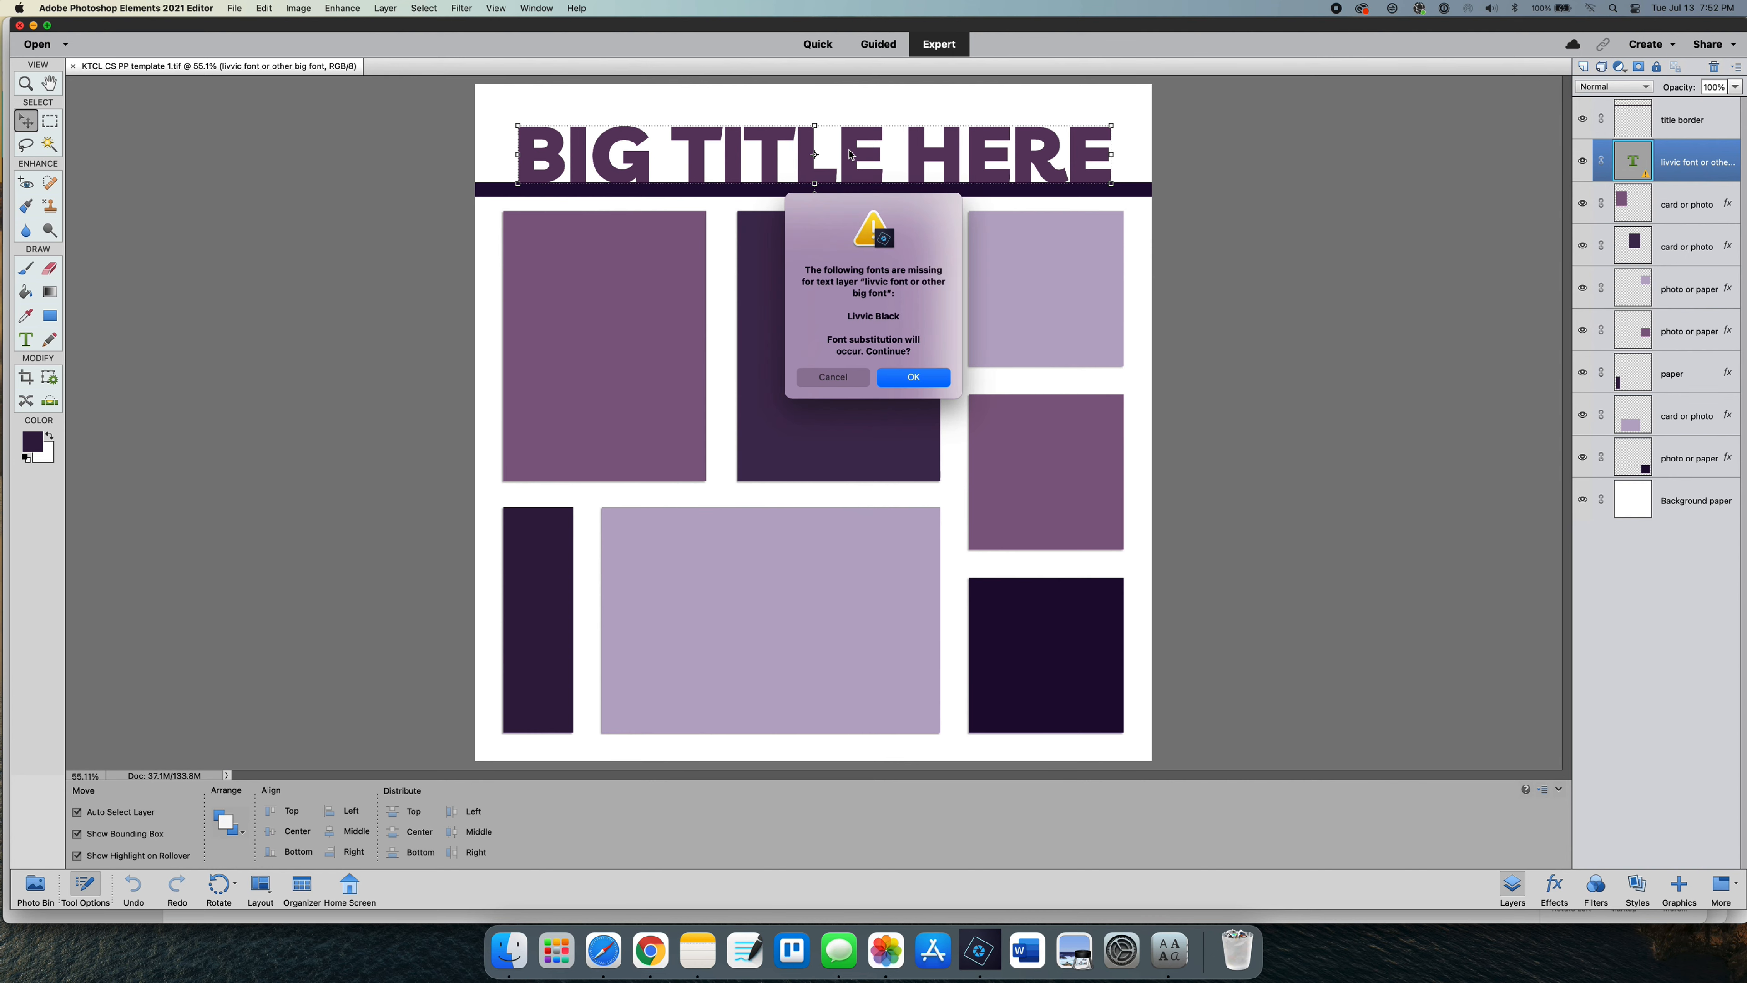
pyautogui.click(904, 378)
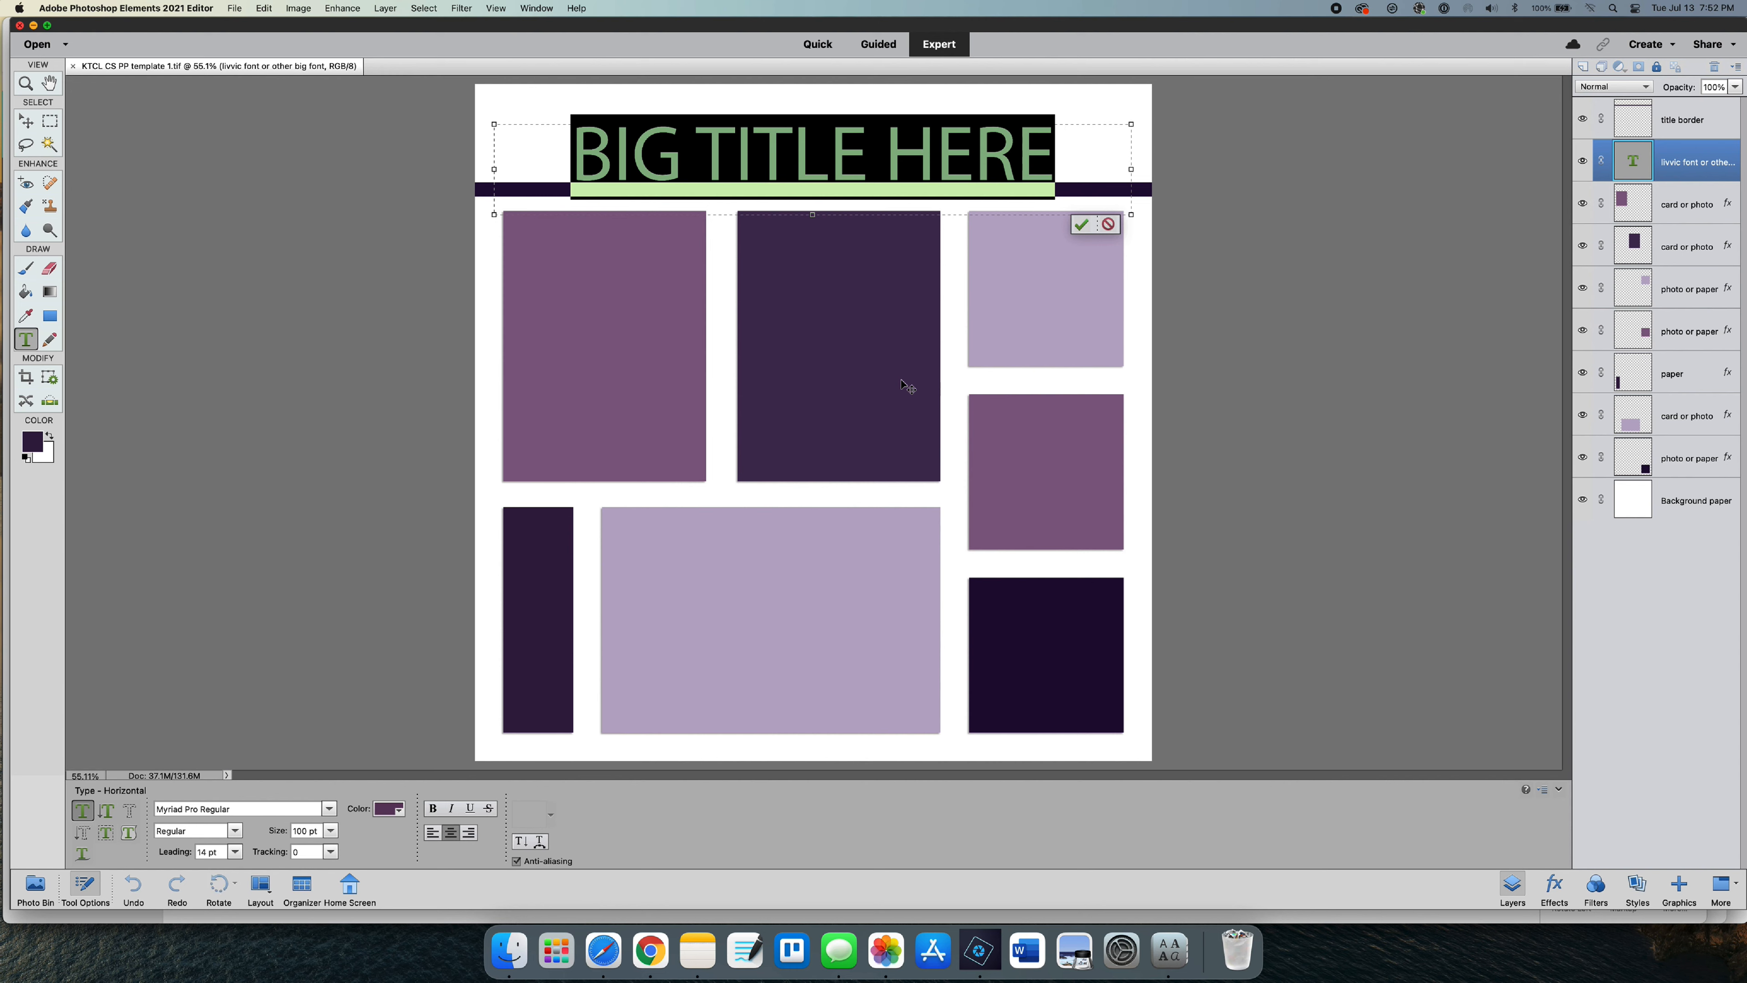
pyautogui.click(1080, 225)
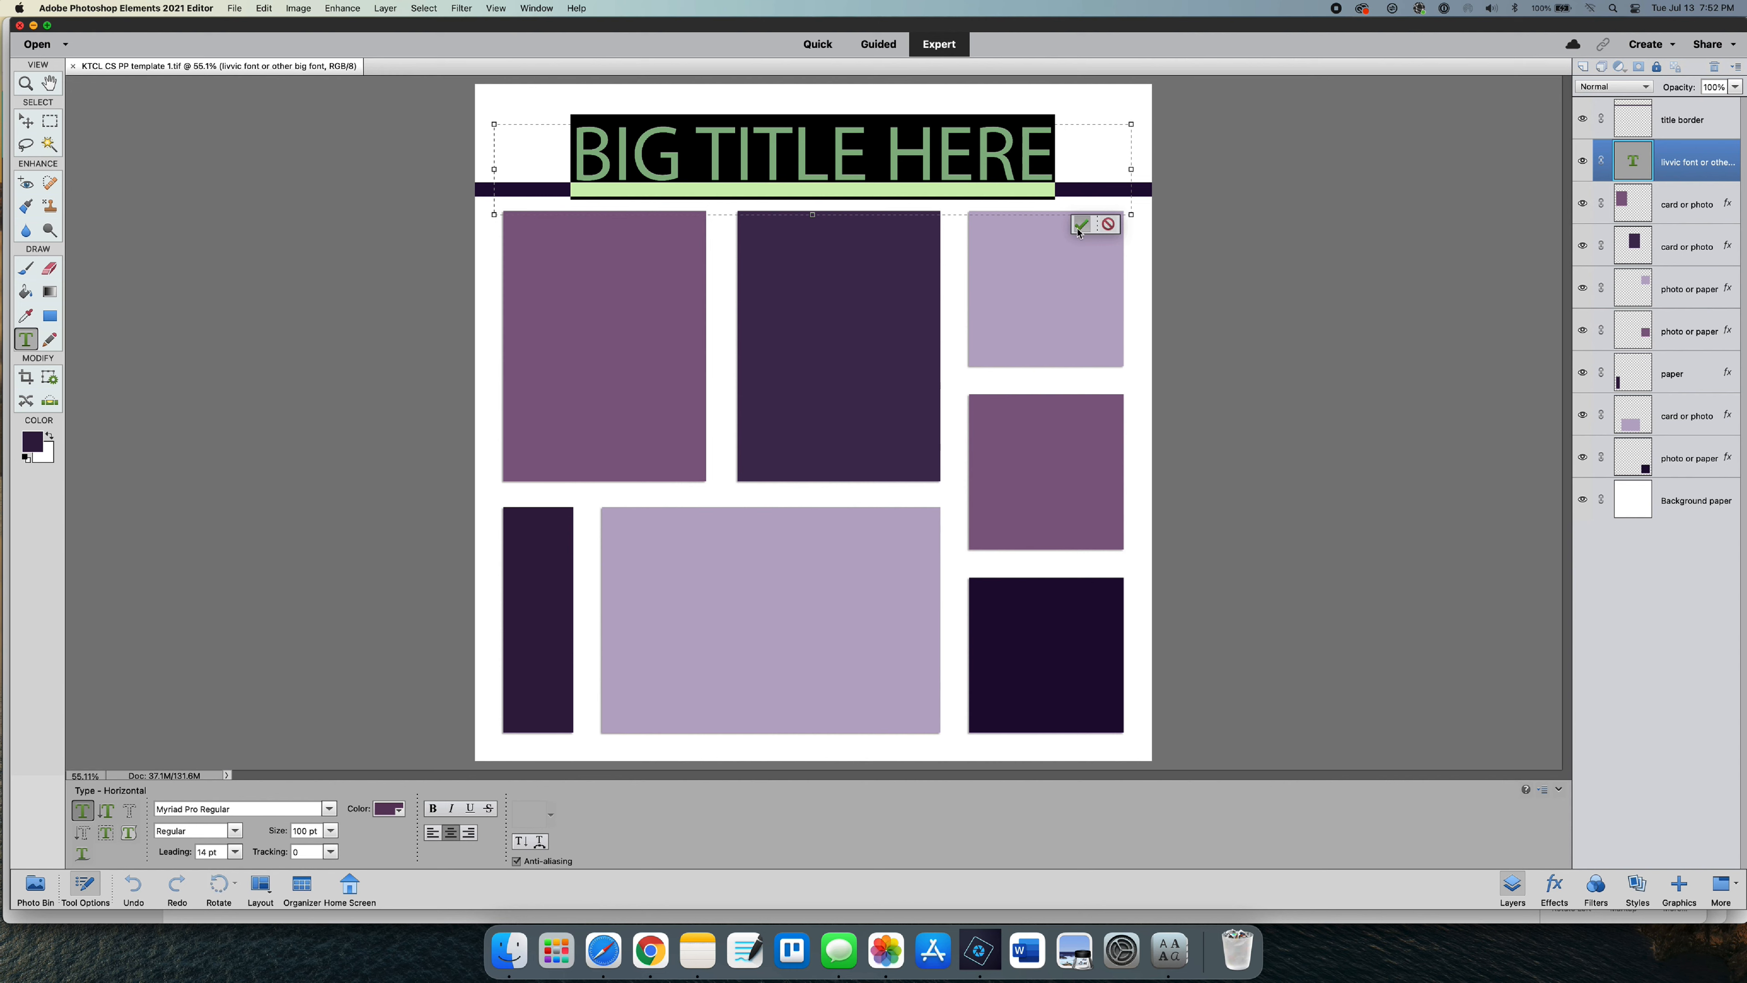
pyautogui.click(1387, 283)
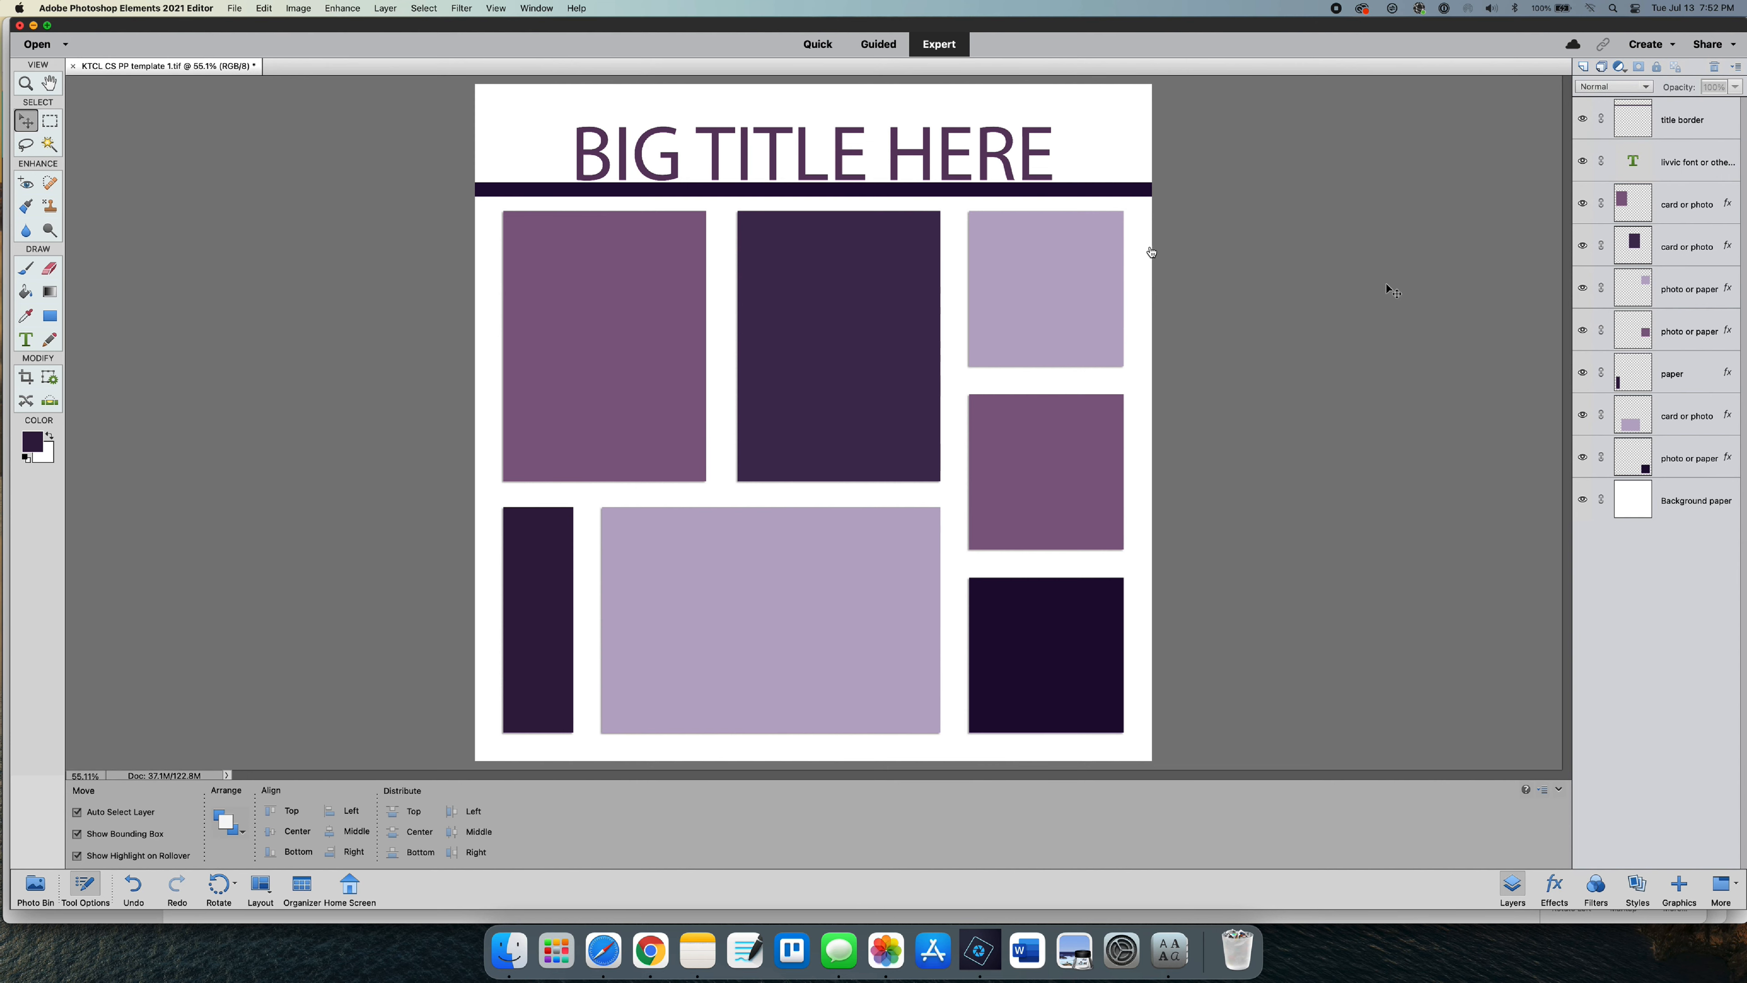
pyautogui.click(926, 170)
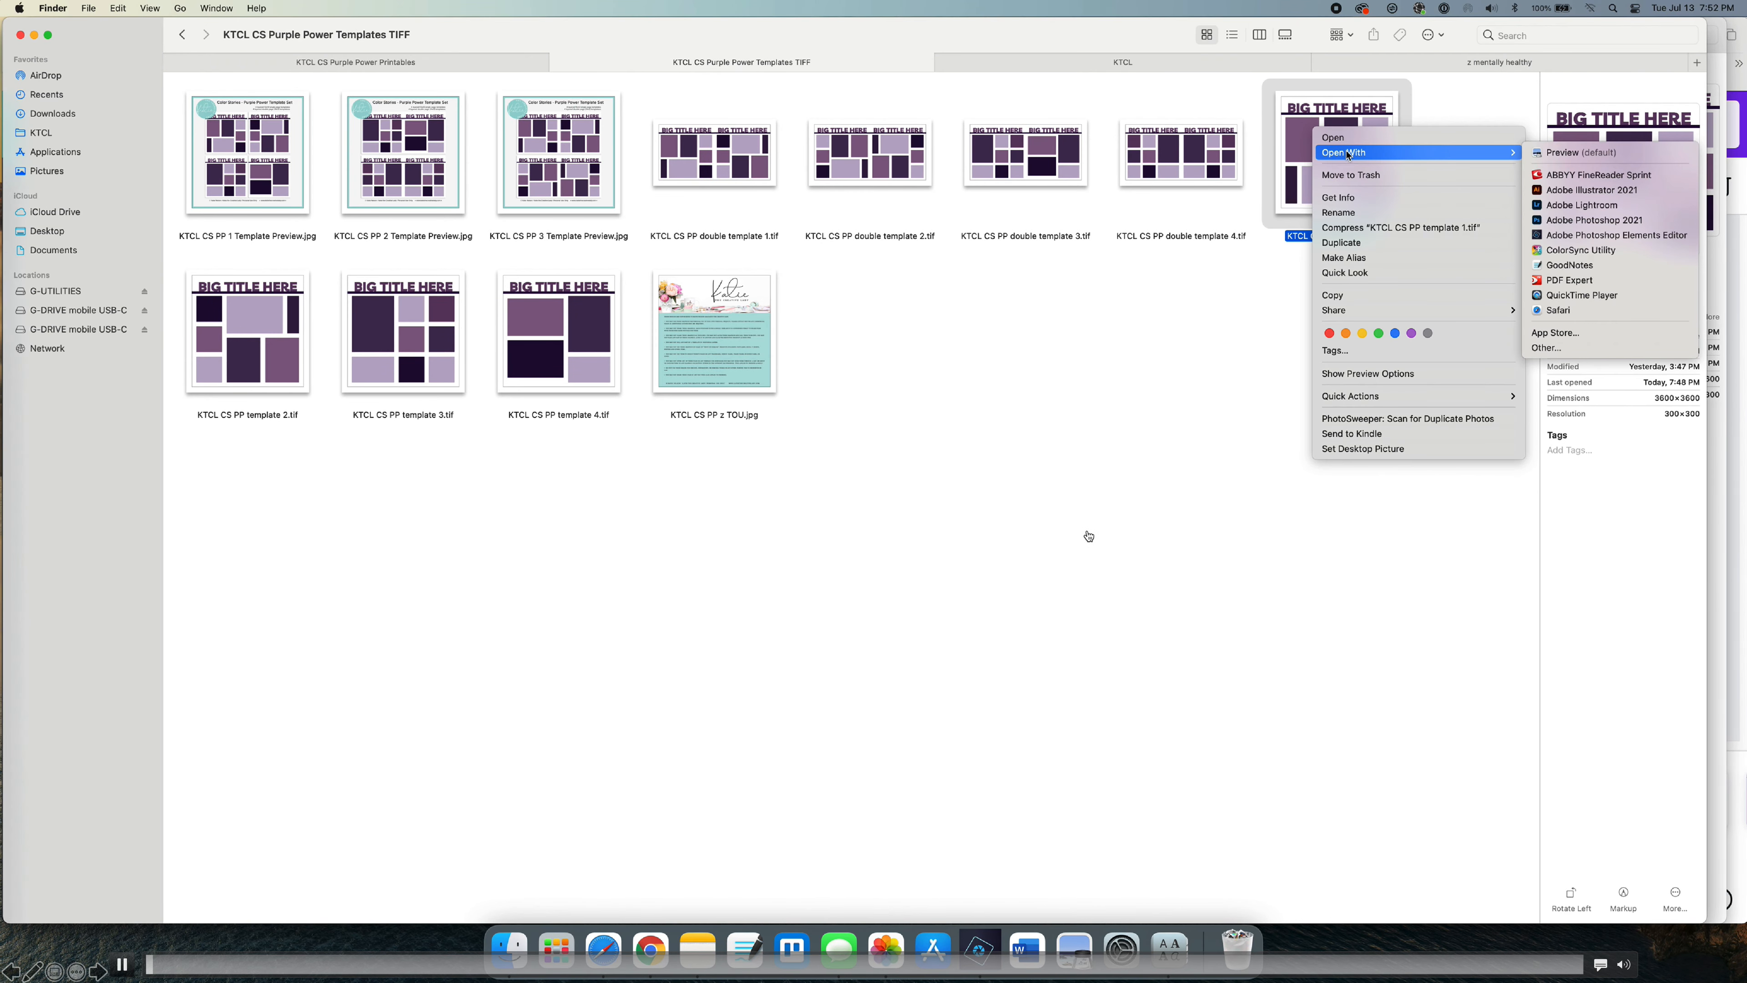
pyautogui.click(1112, 666)
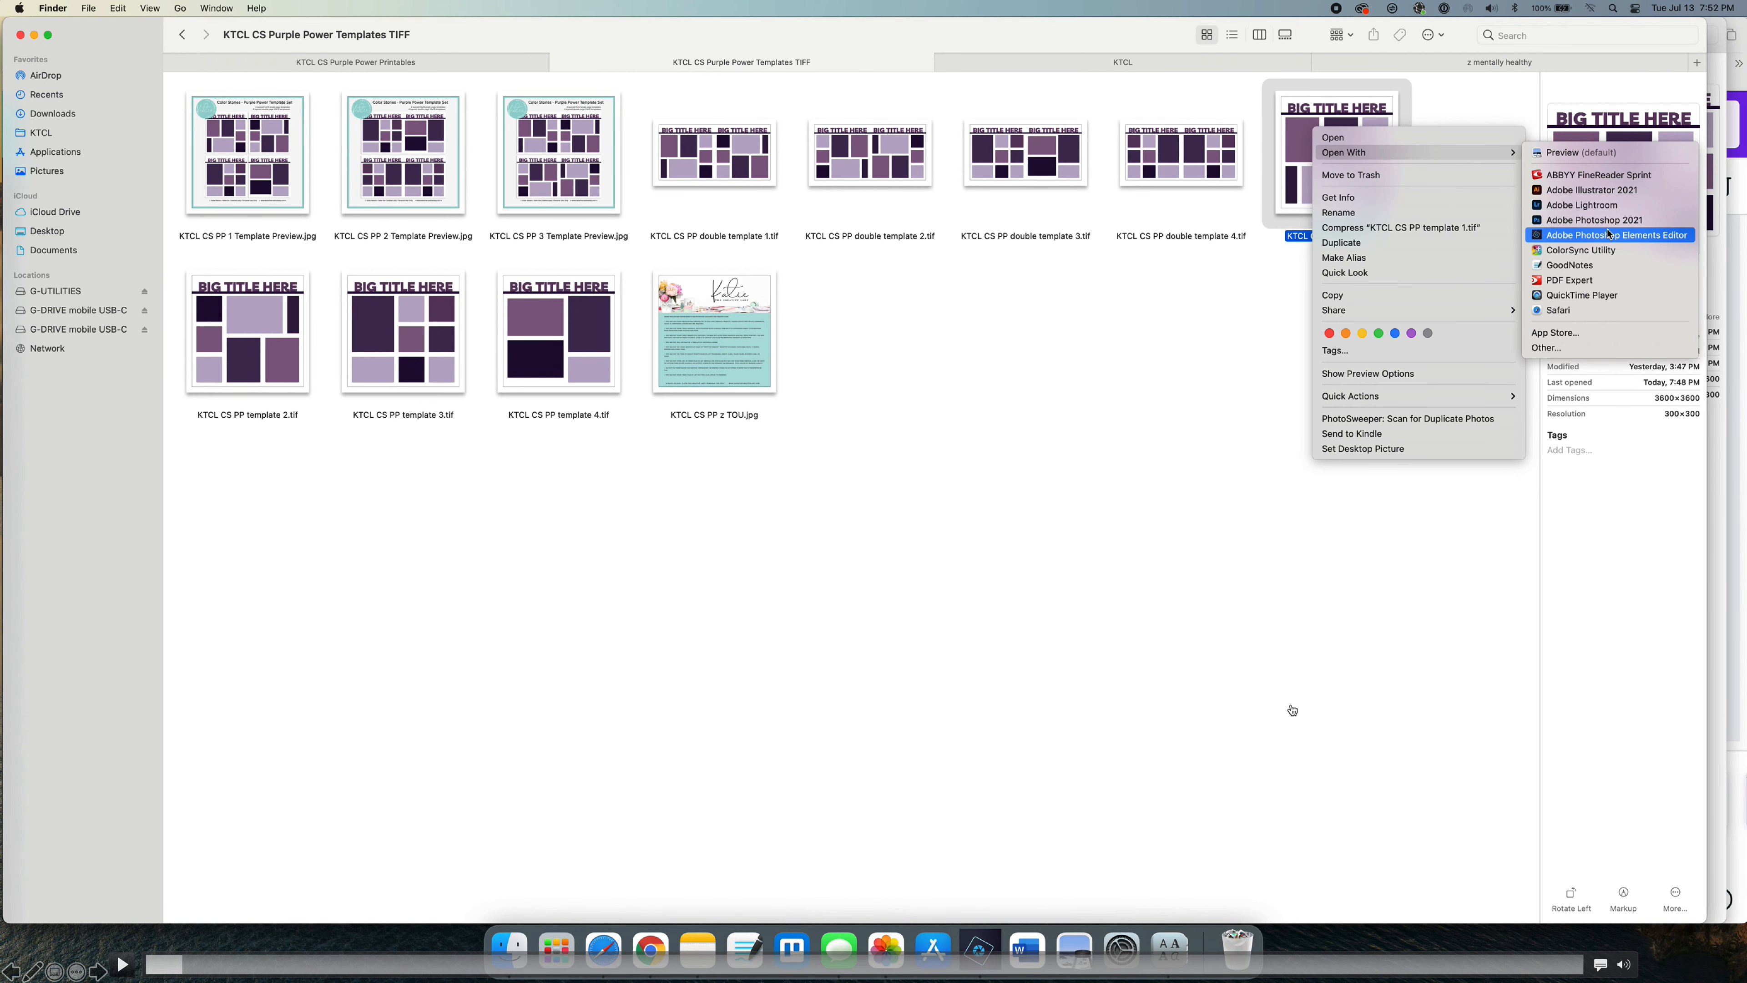
pyautogui.press('space')
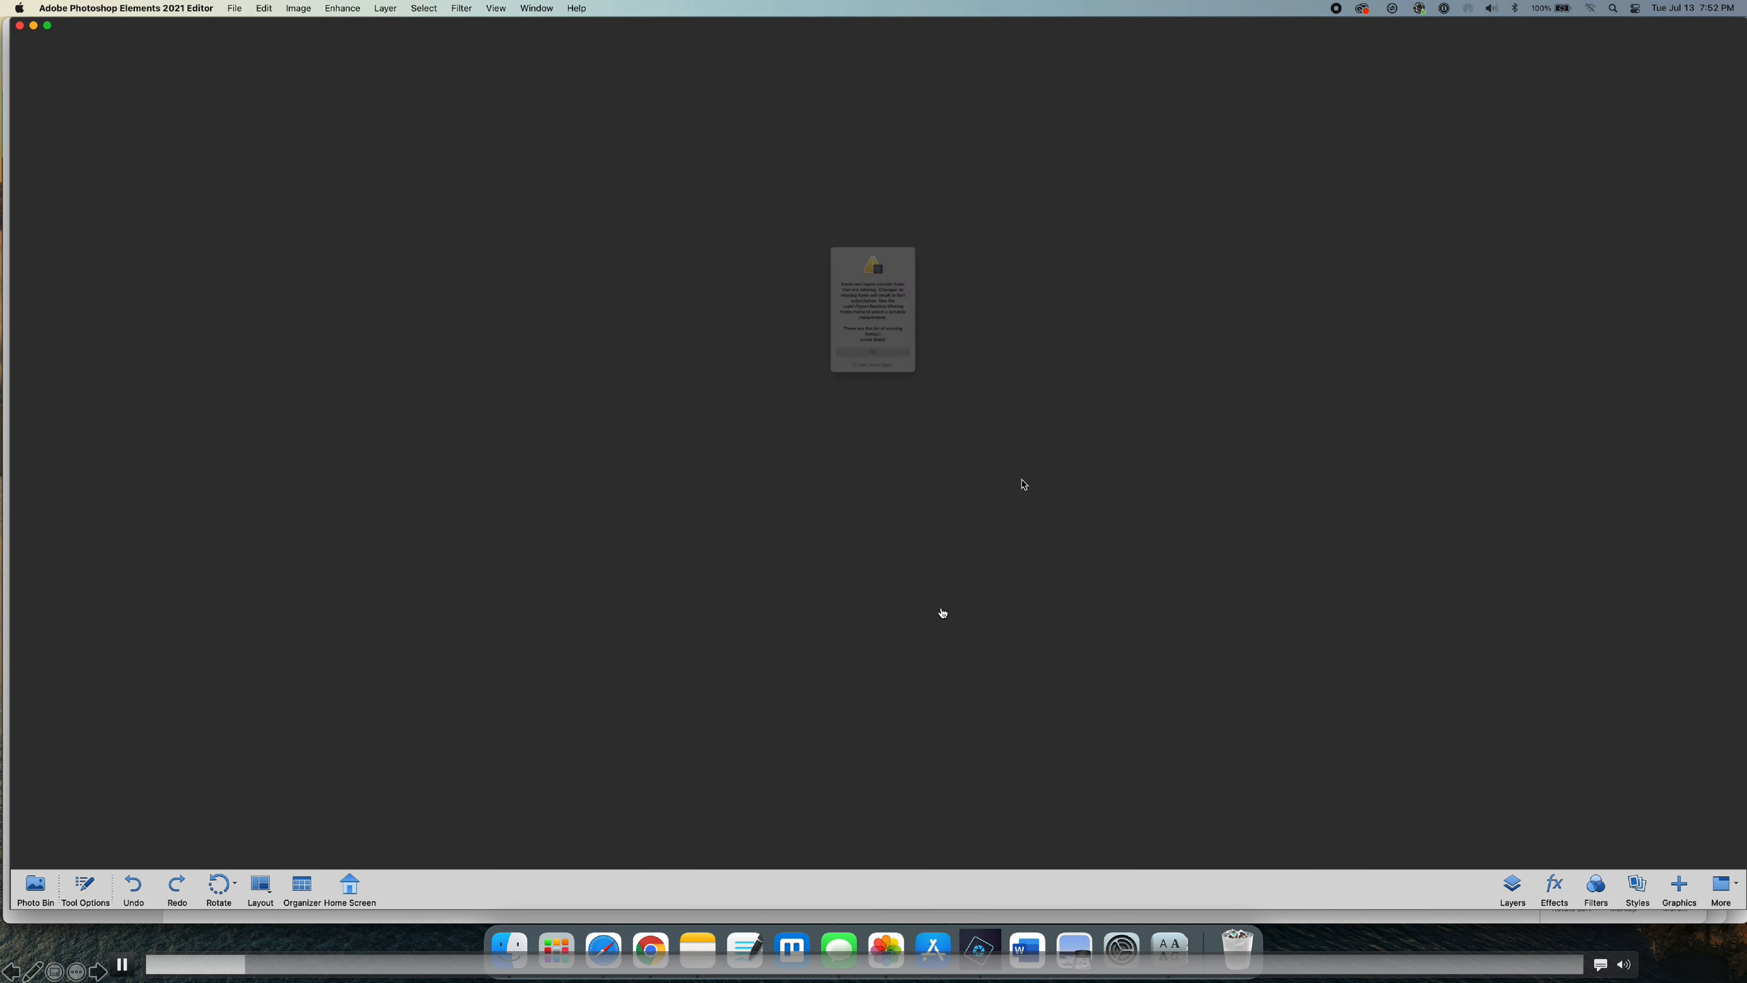
pyautogui.press('space')
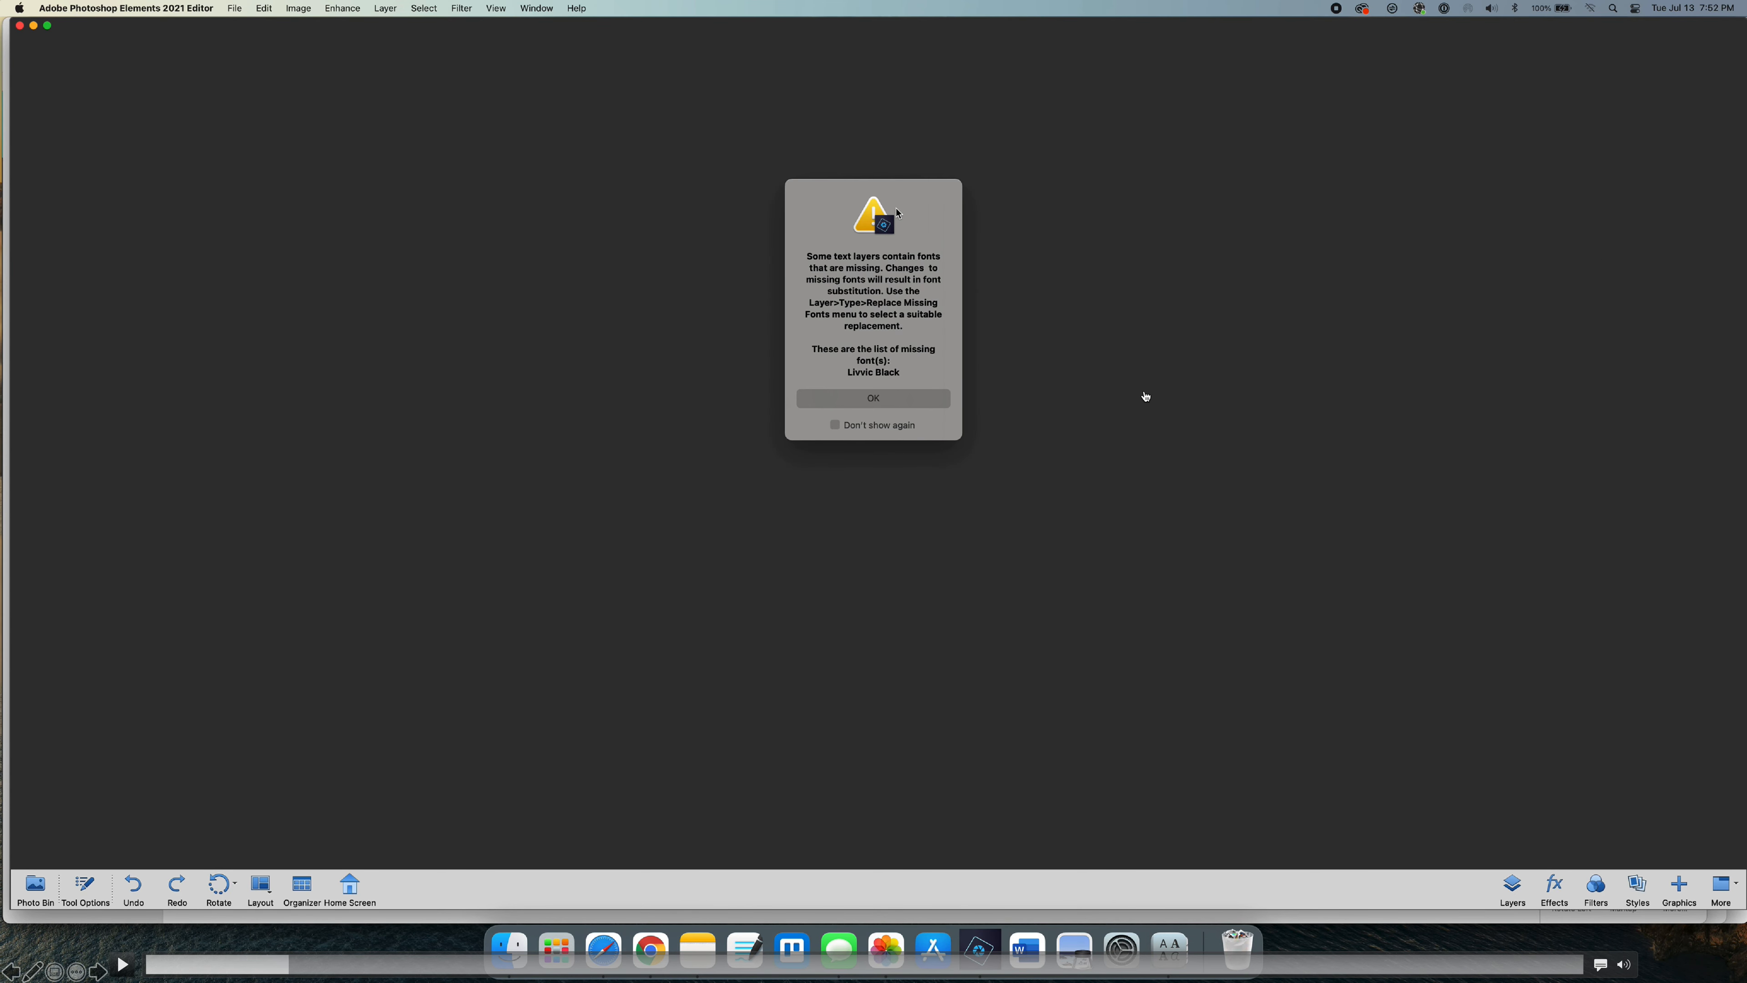
pyautogui.click(916, 403)
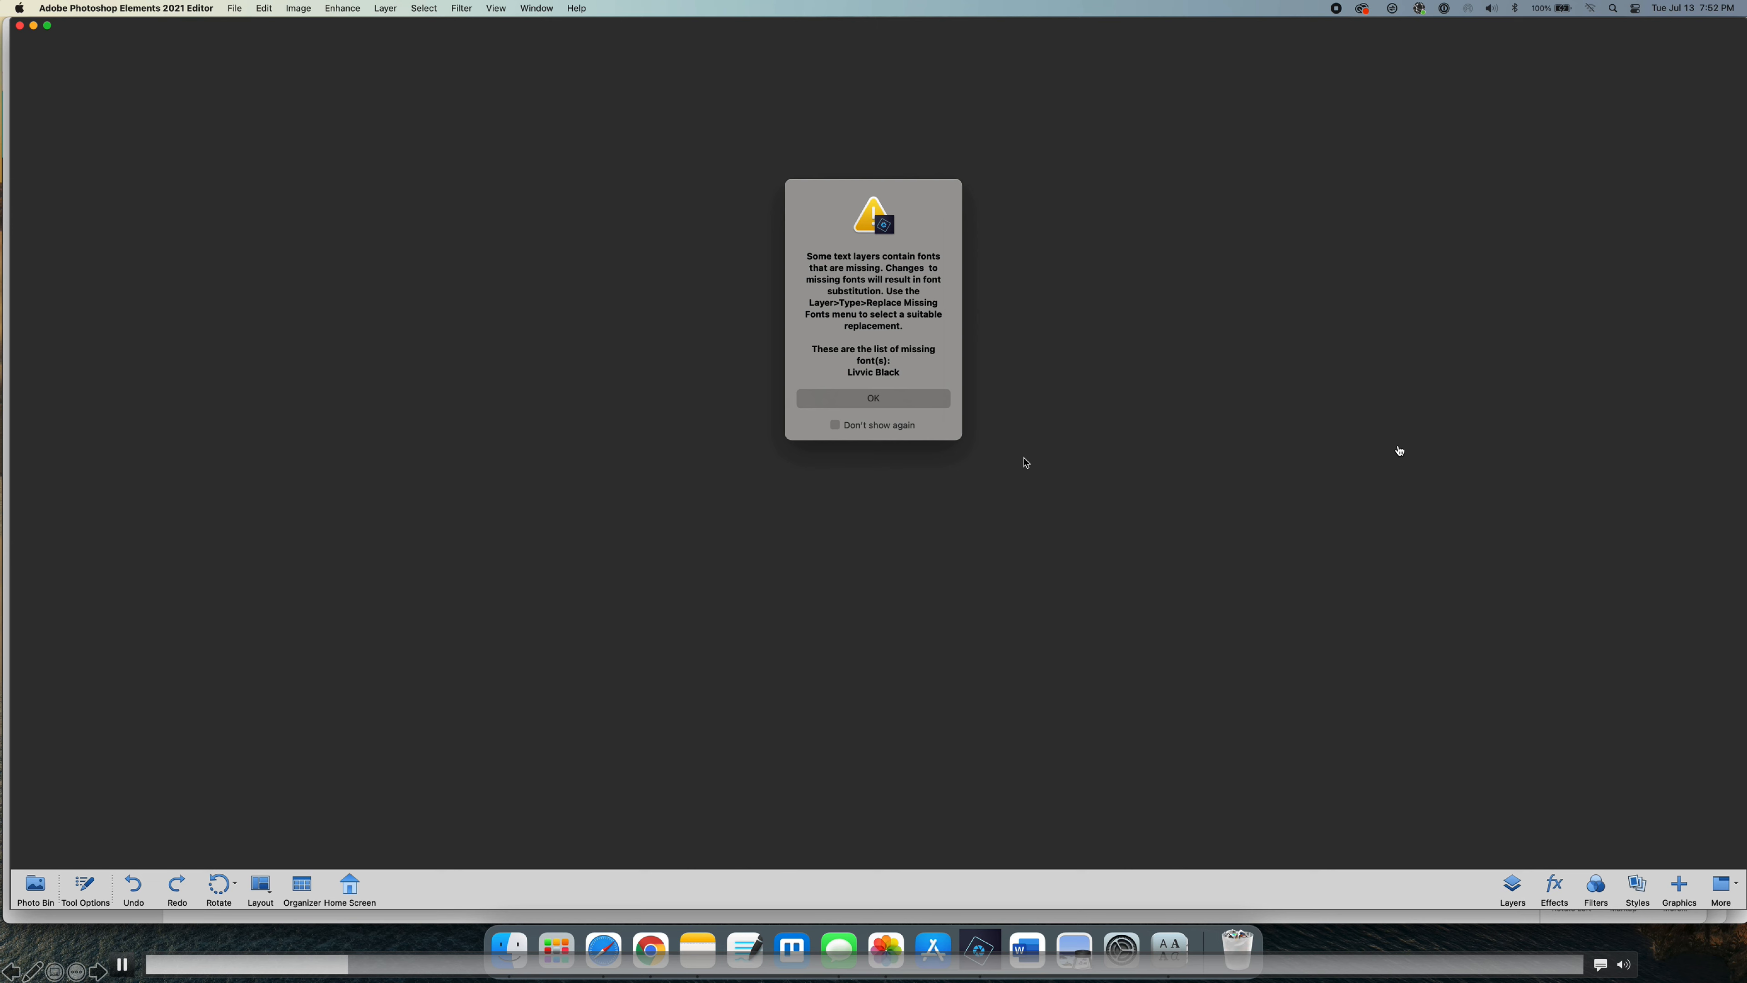
pyautogui.click(917, 405)
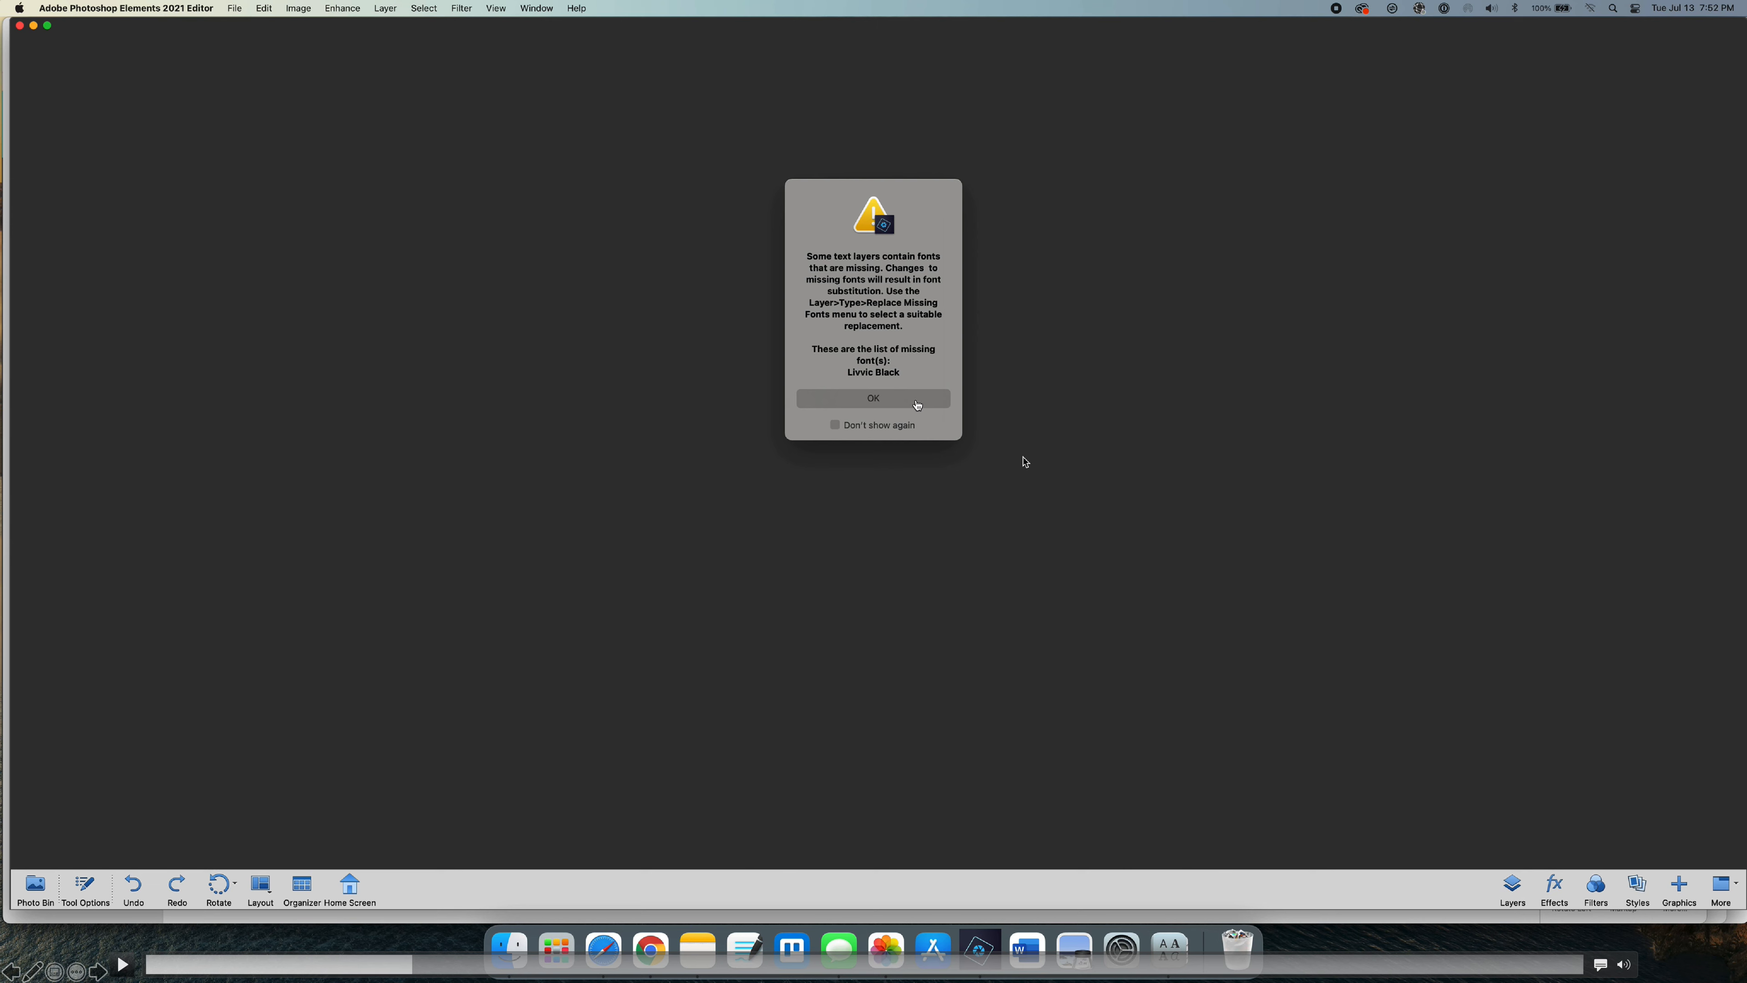
pyautogui.click(1178, 560)
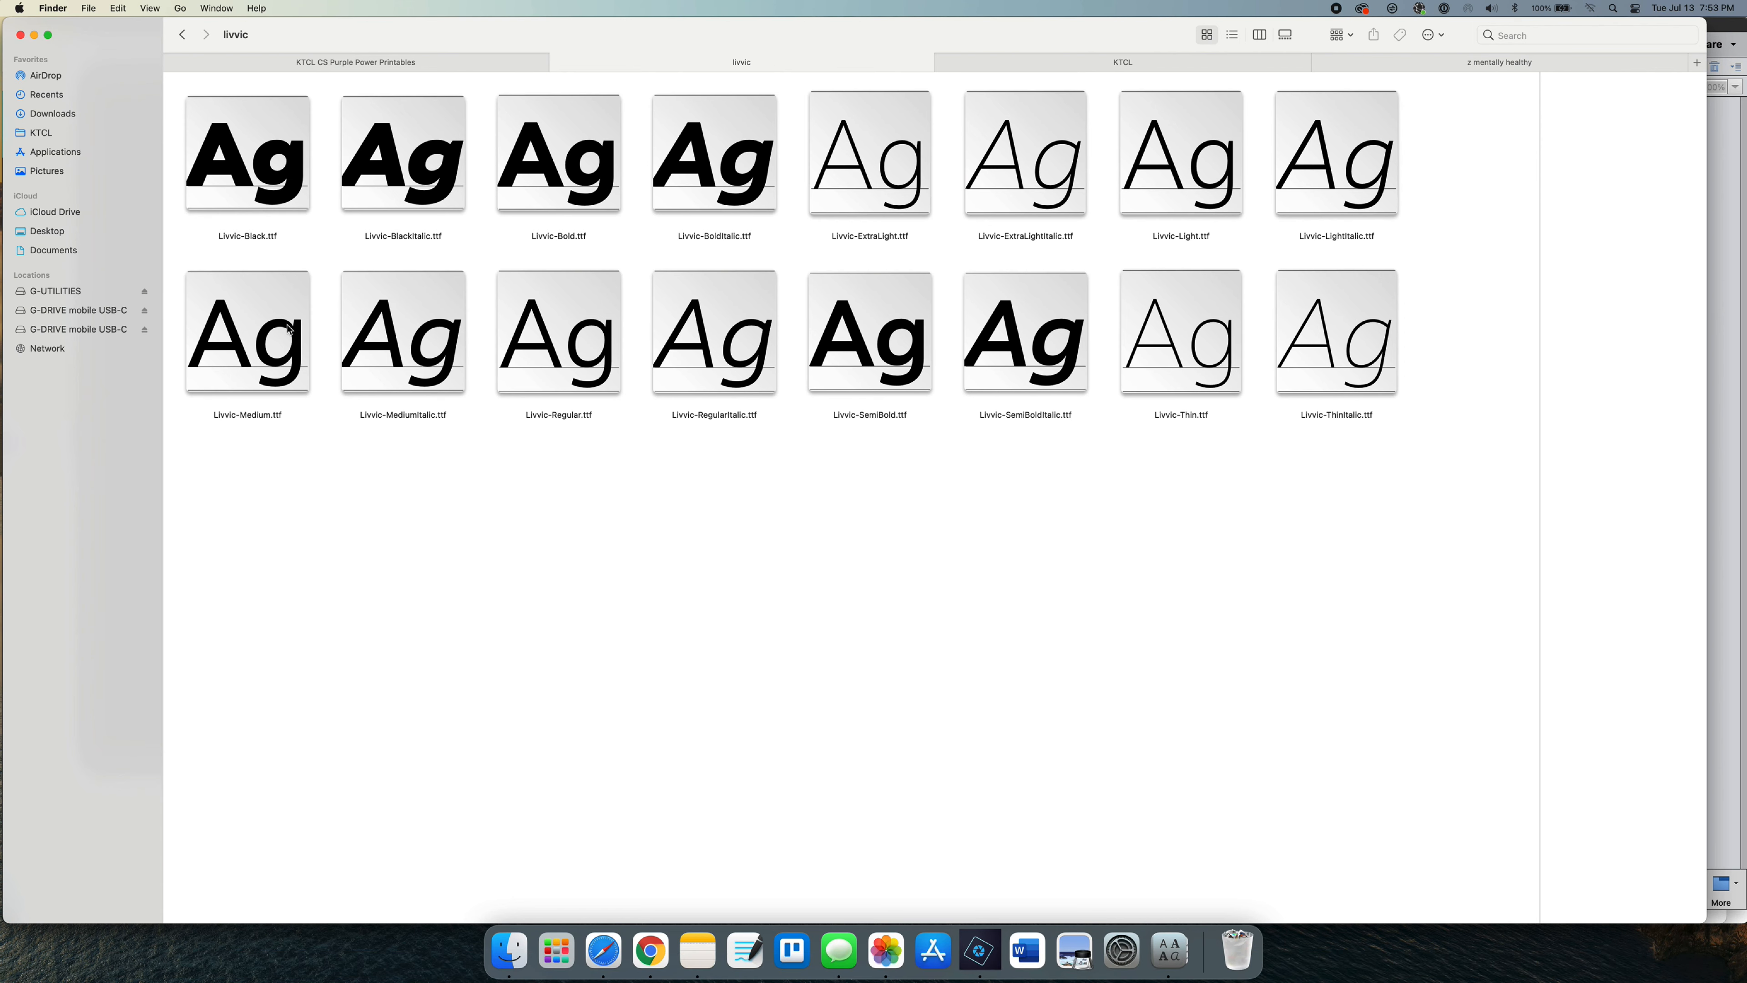
# - Install the Livvic-Black.ttf font from the Livvic folder in Finder and close Font Book
pyautogui.doubleClick(270, 155)
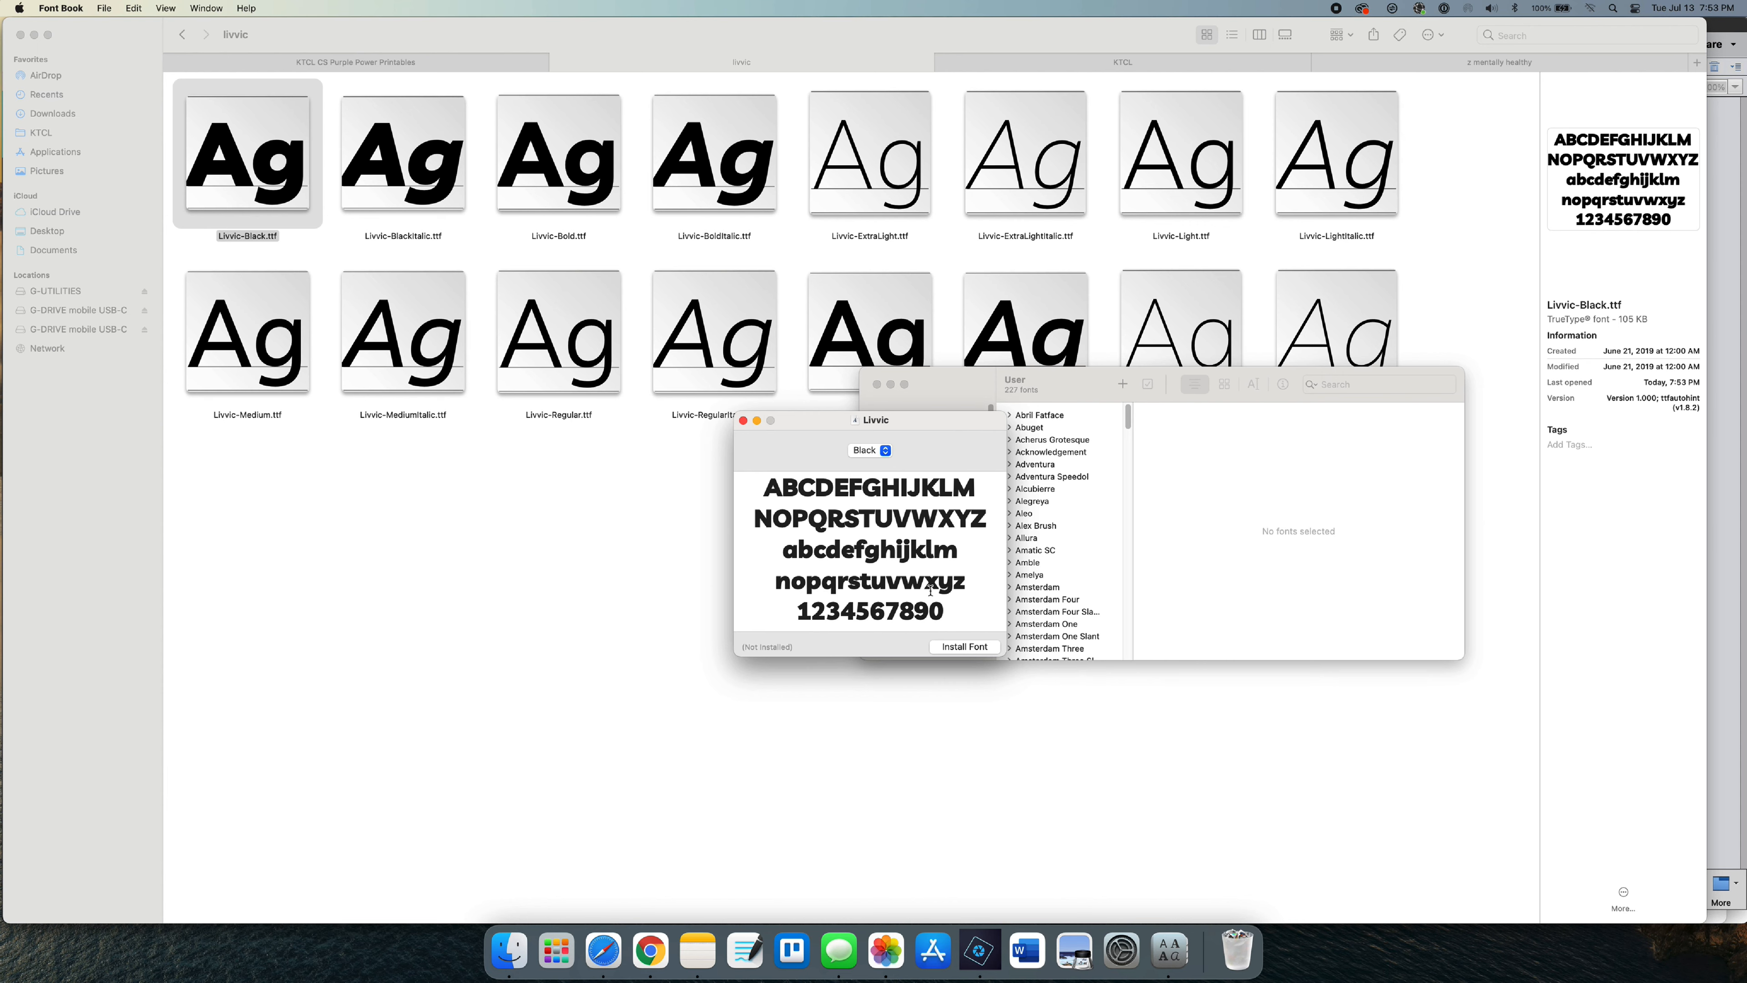
pyautogui.click(965, 646)
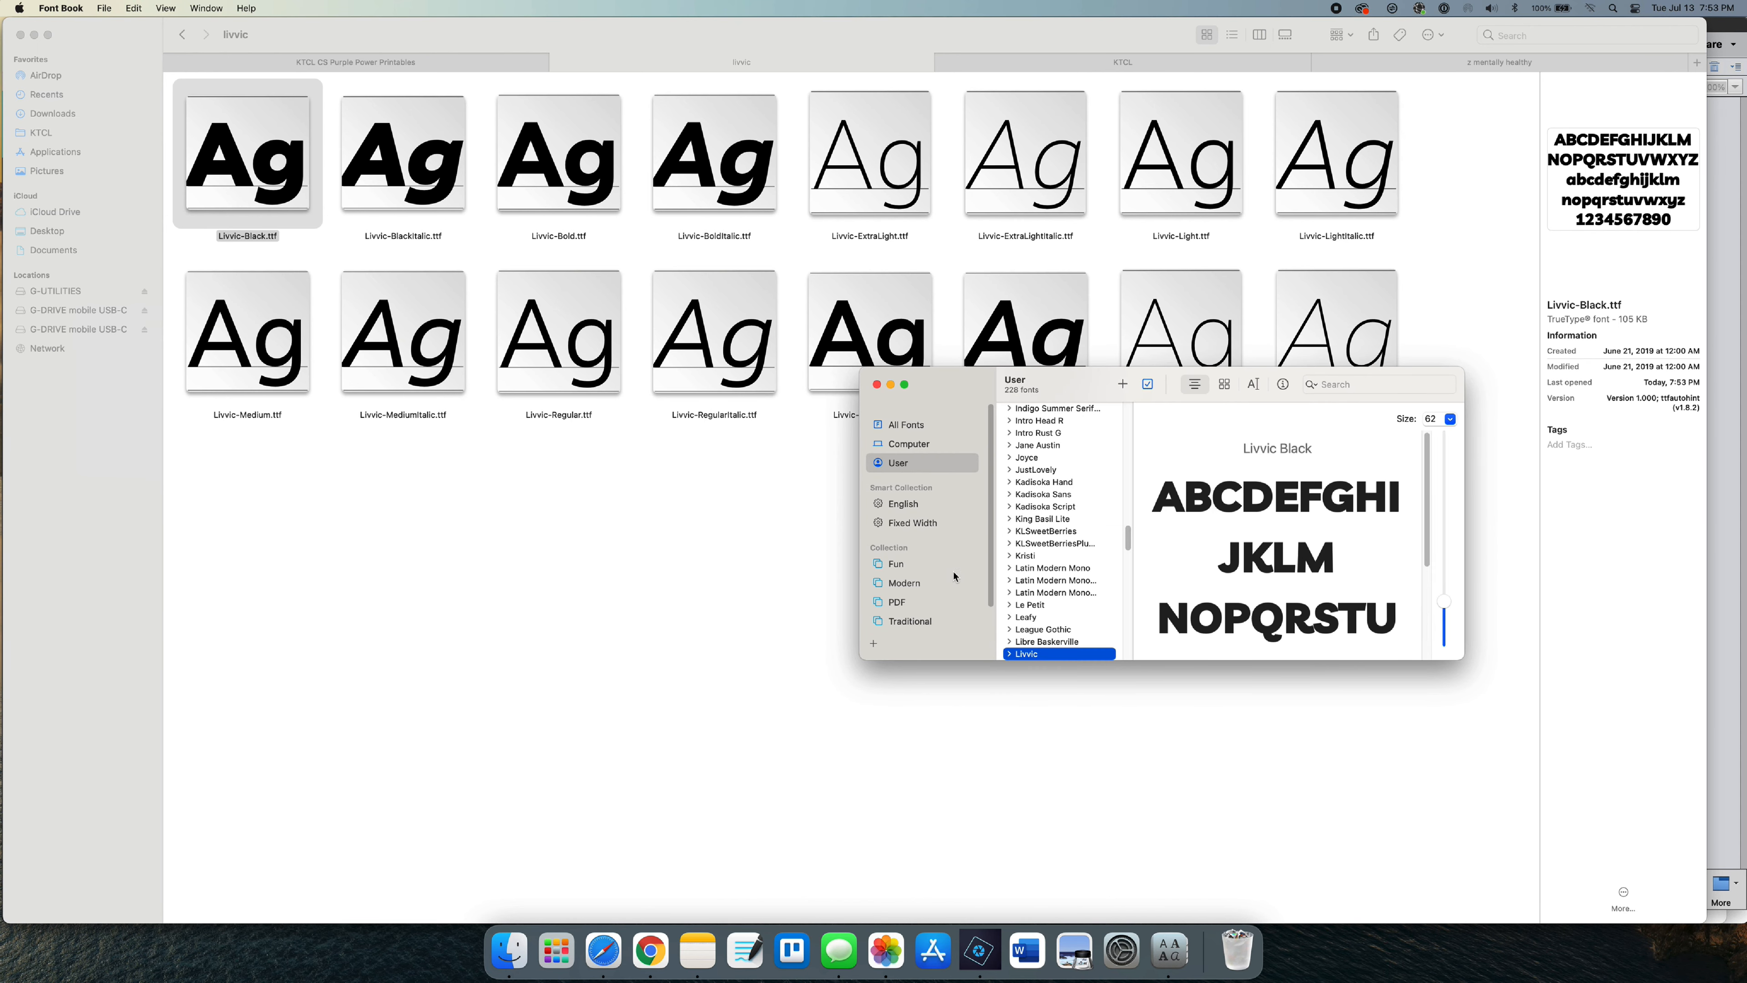
pyautogui.click(877, 384)
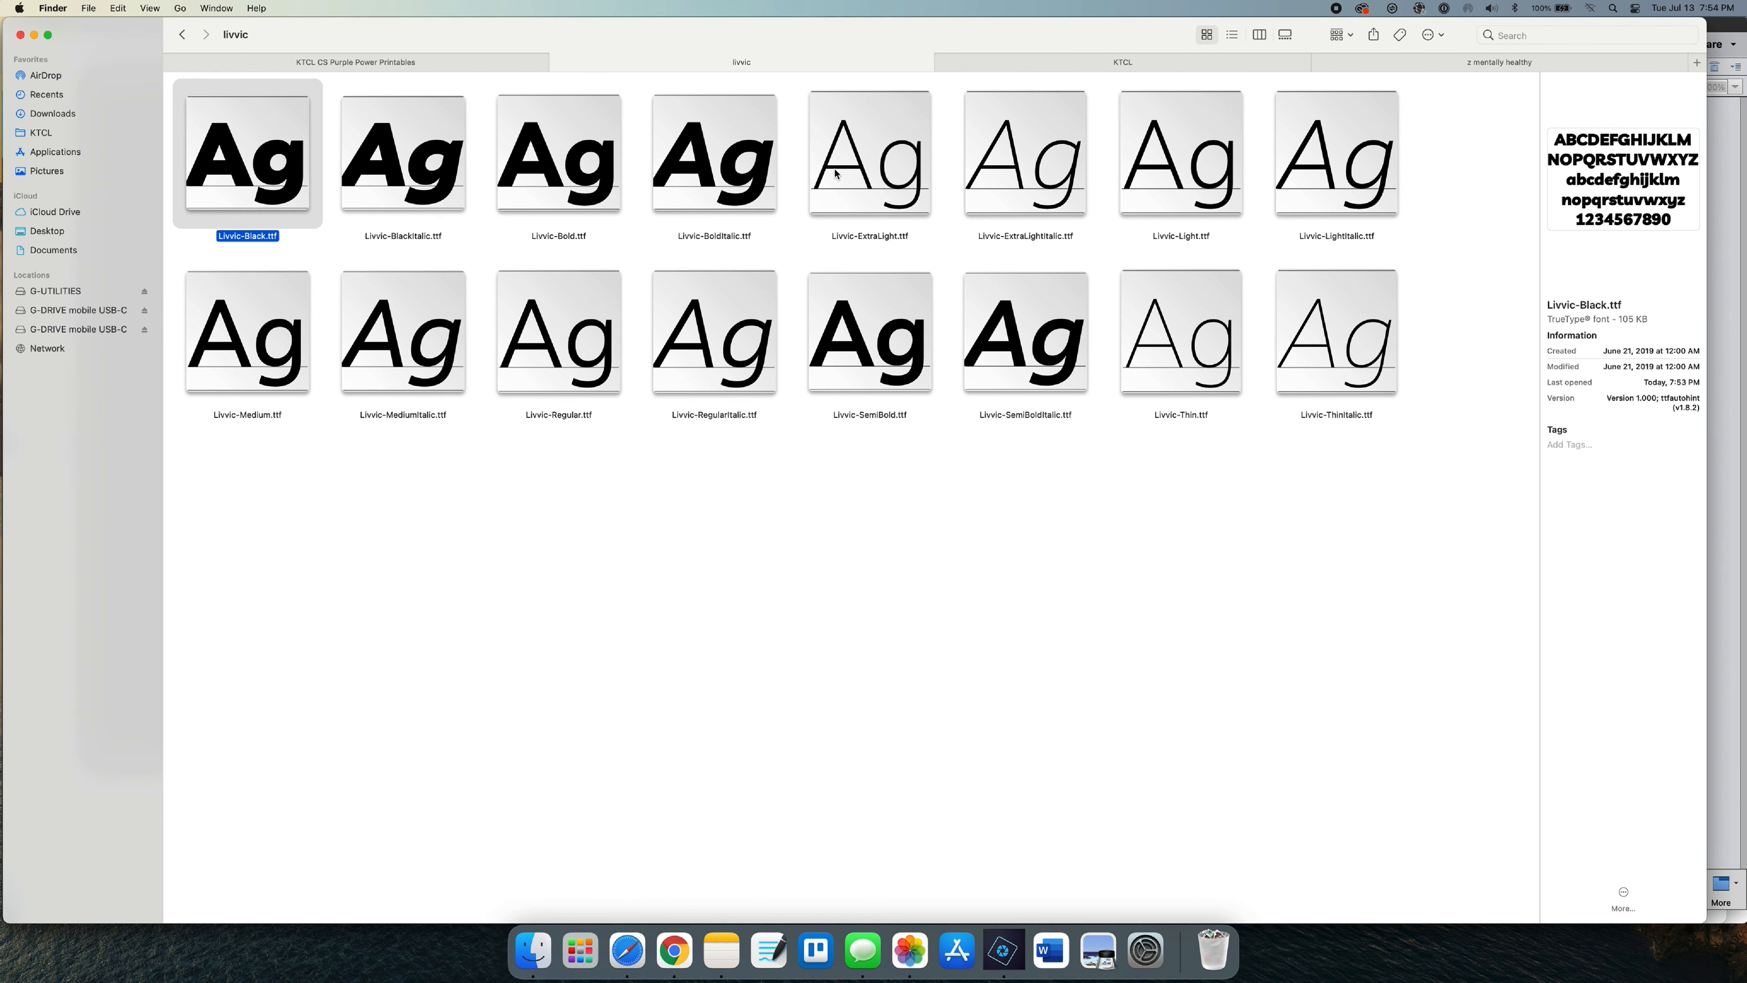
# - Install the Livvic-Light.ttf font from the Livvic folder and close Font Book
pyautogui.doubleClick(1174, 173)
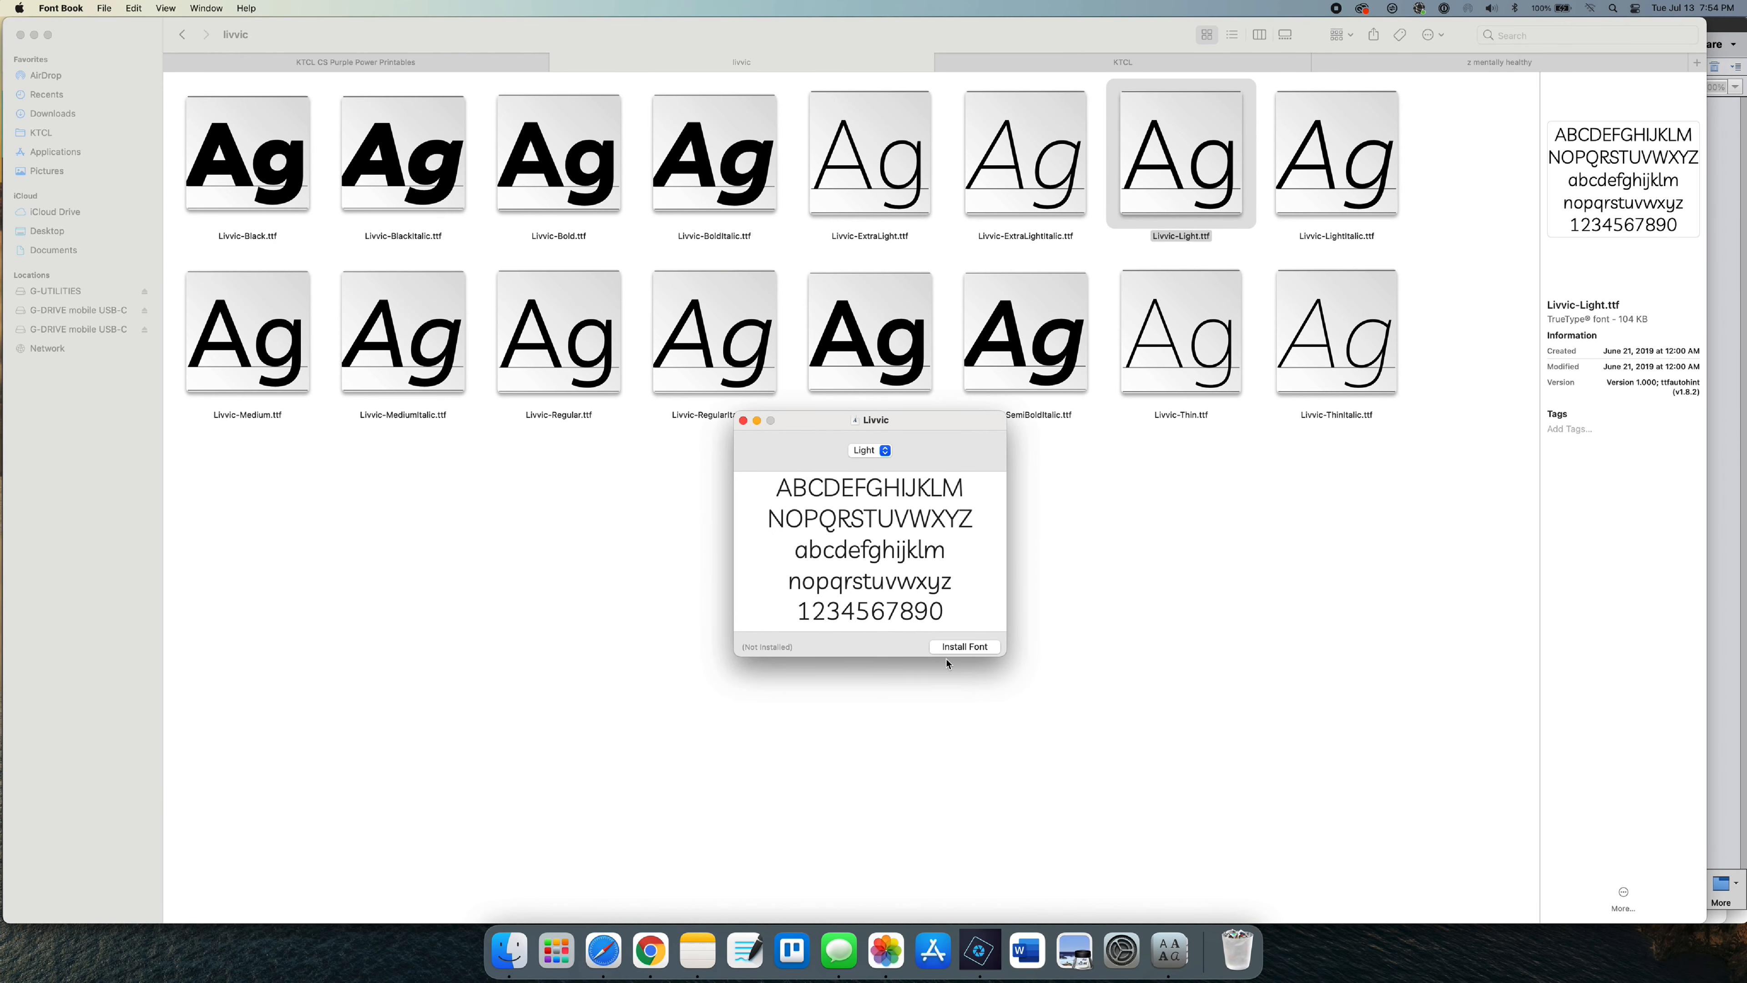
pyautogui.click(954, 648)
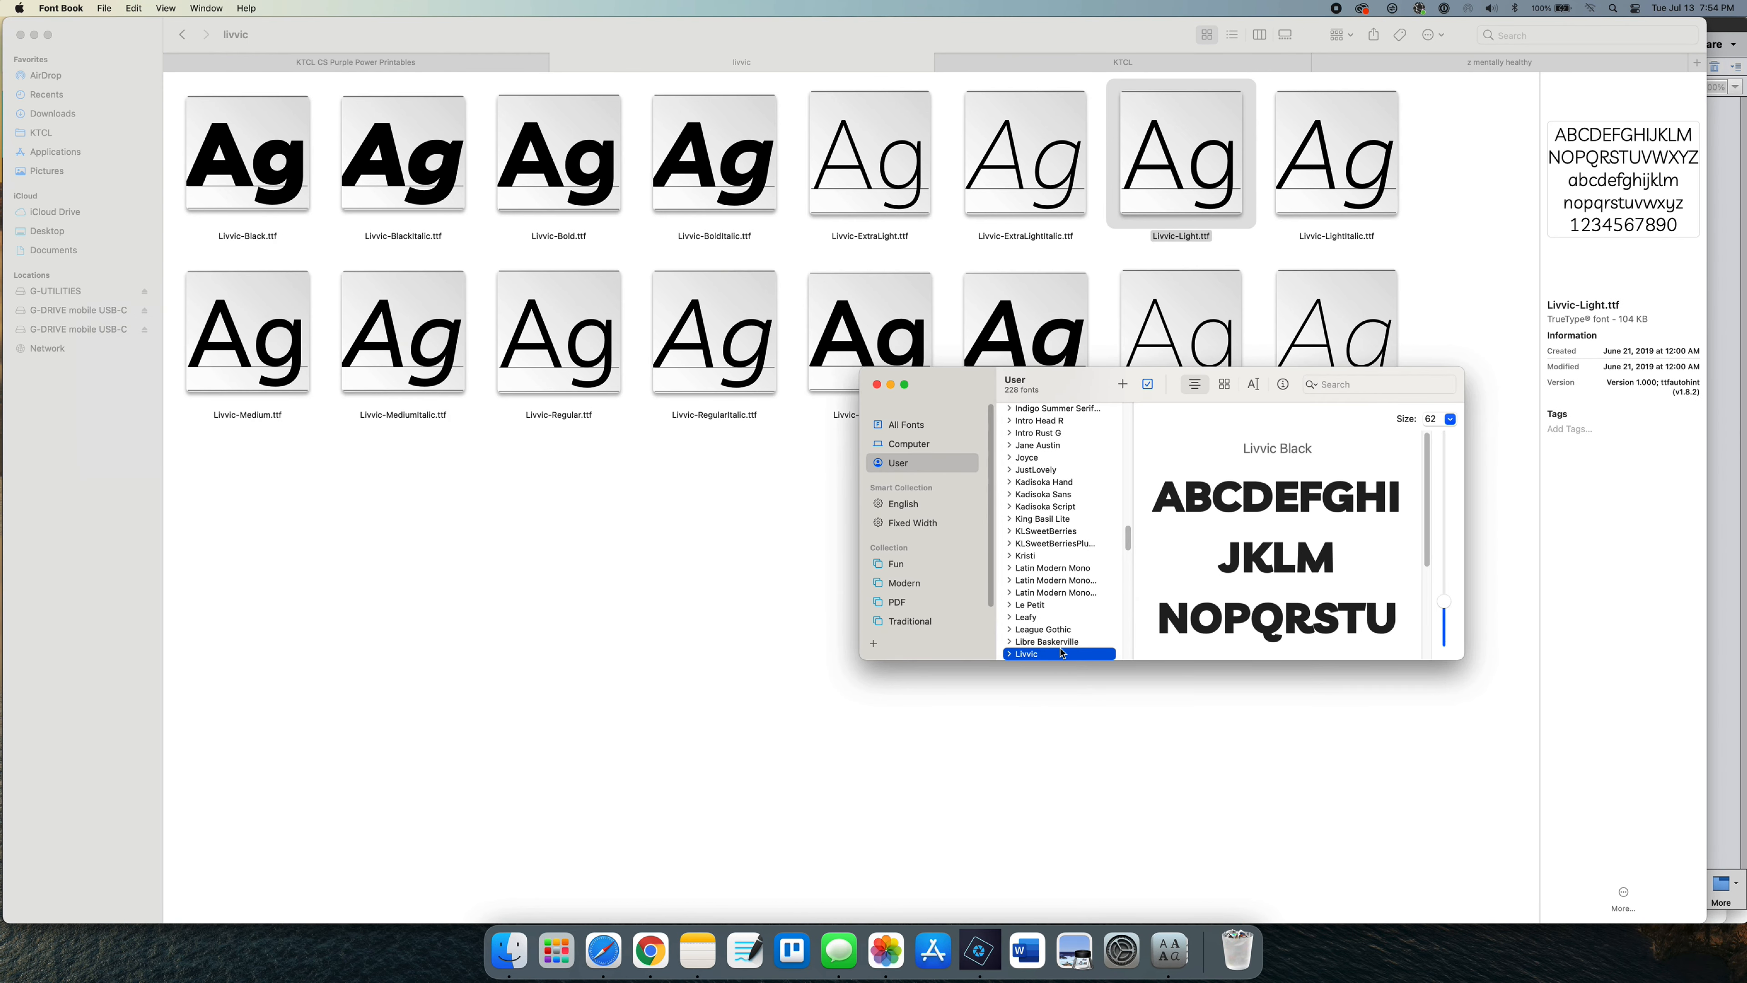
pyautogui.click(877, 385)
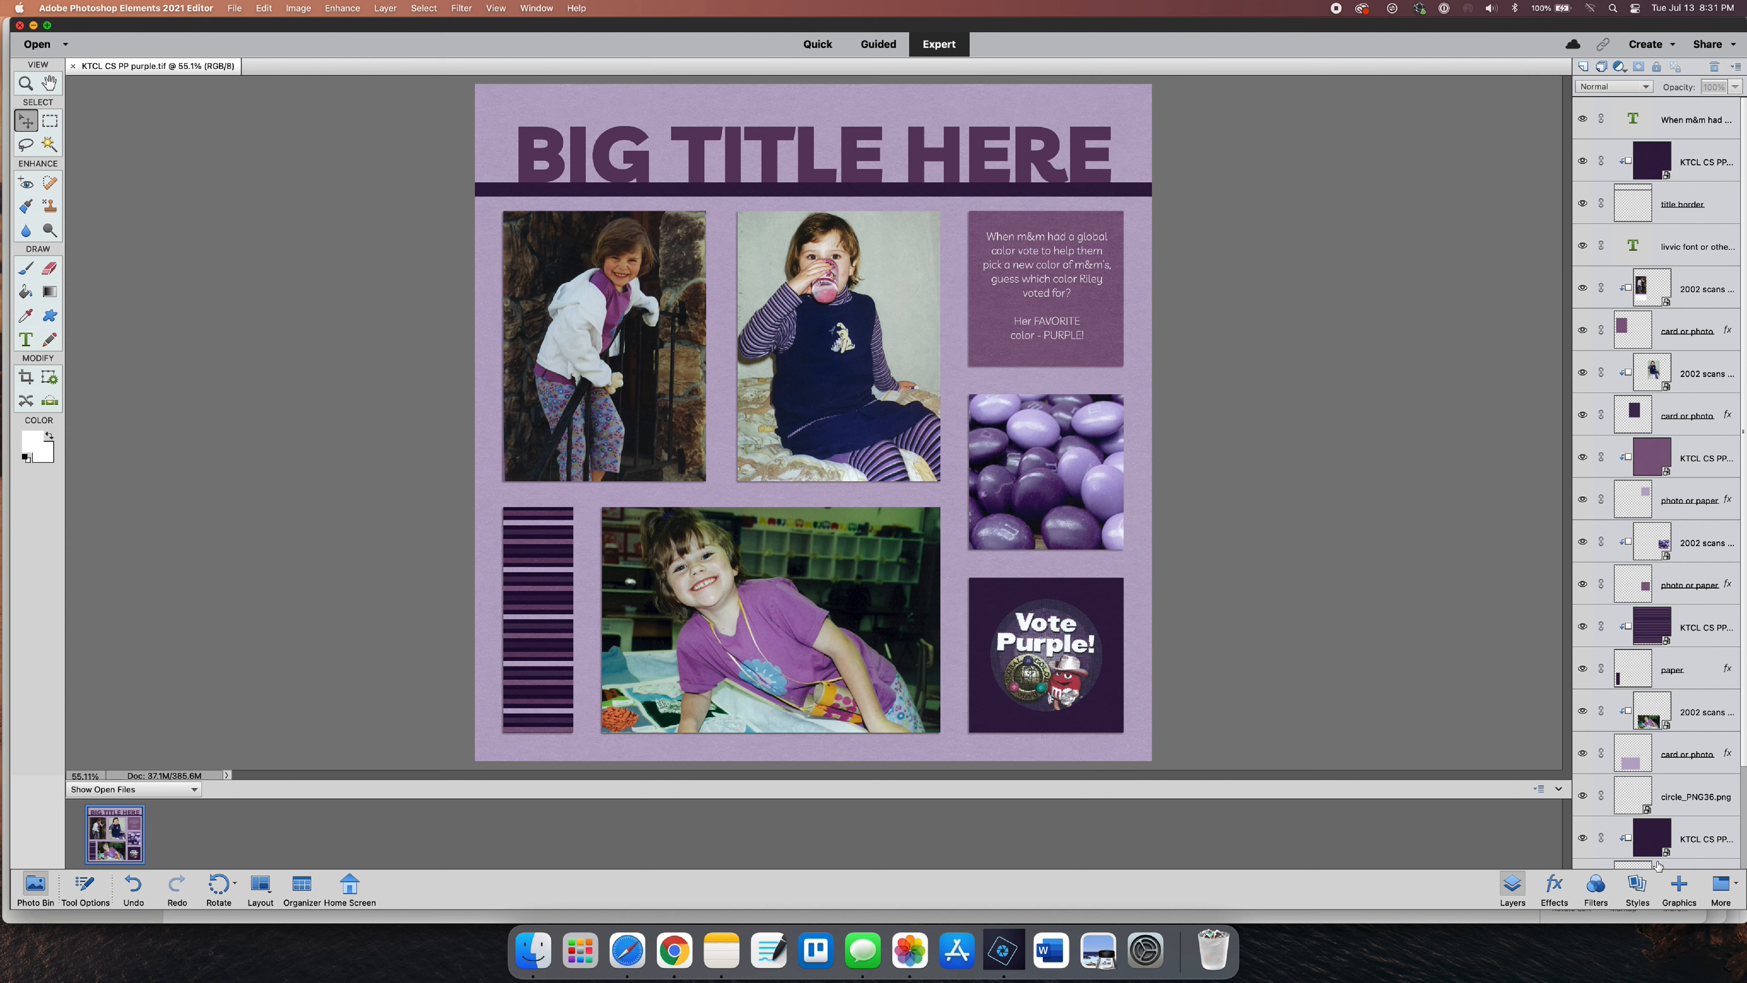
# - Replace the "BIG TITLE HERE" text on the KTCL CS PP purple.tif page with "PASSIONATE"
pyautogui.click(989, 157)
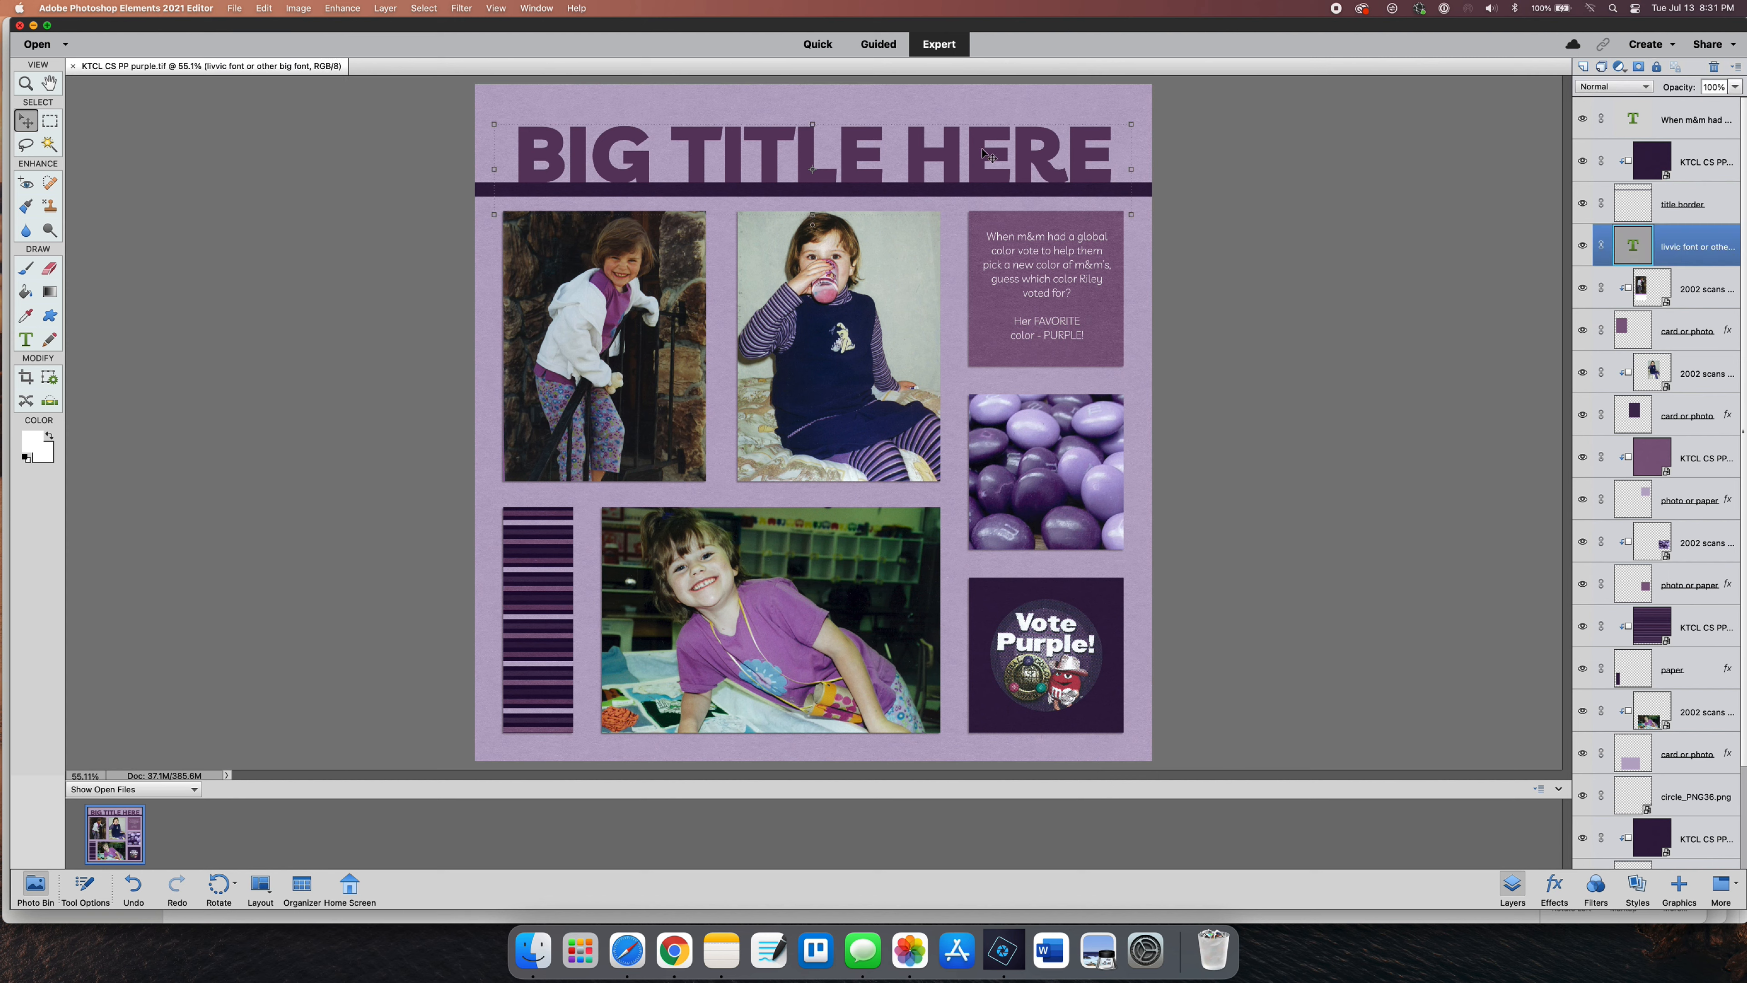
pyautogui.doubleClick(982, 147)
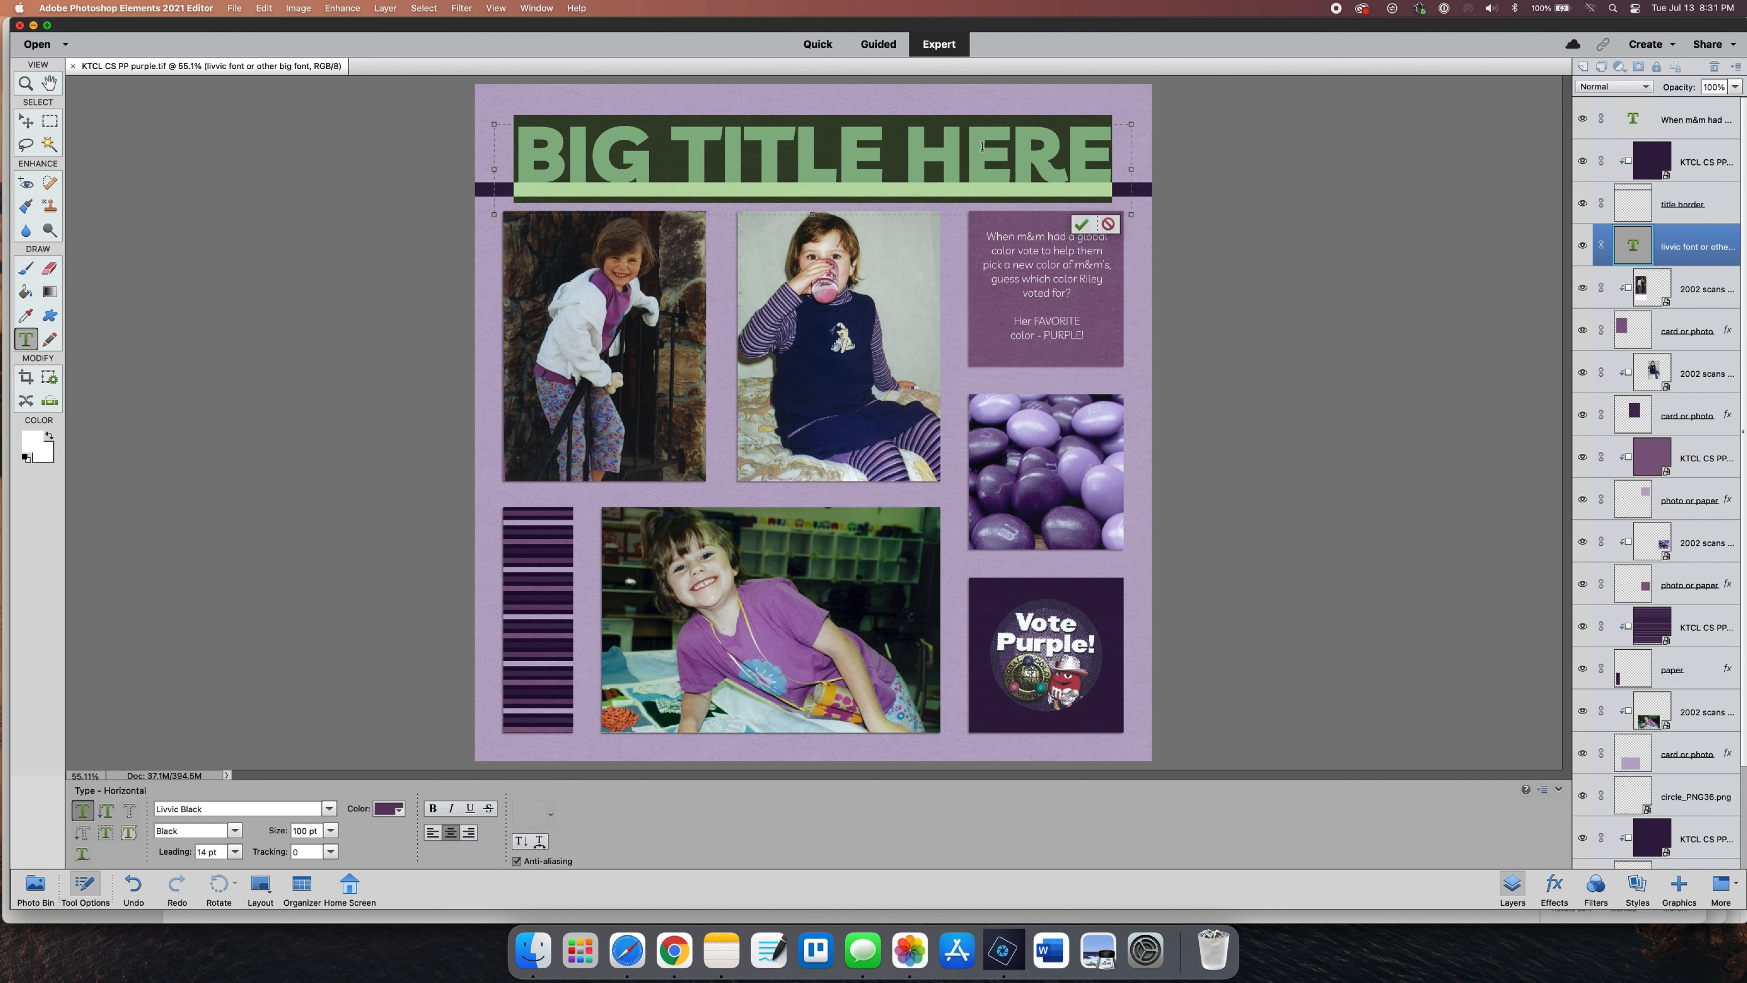
pyautogui.write('P')
pyautogui.press('BackSpace')
pyautogui.write('Pass')
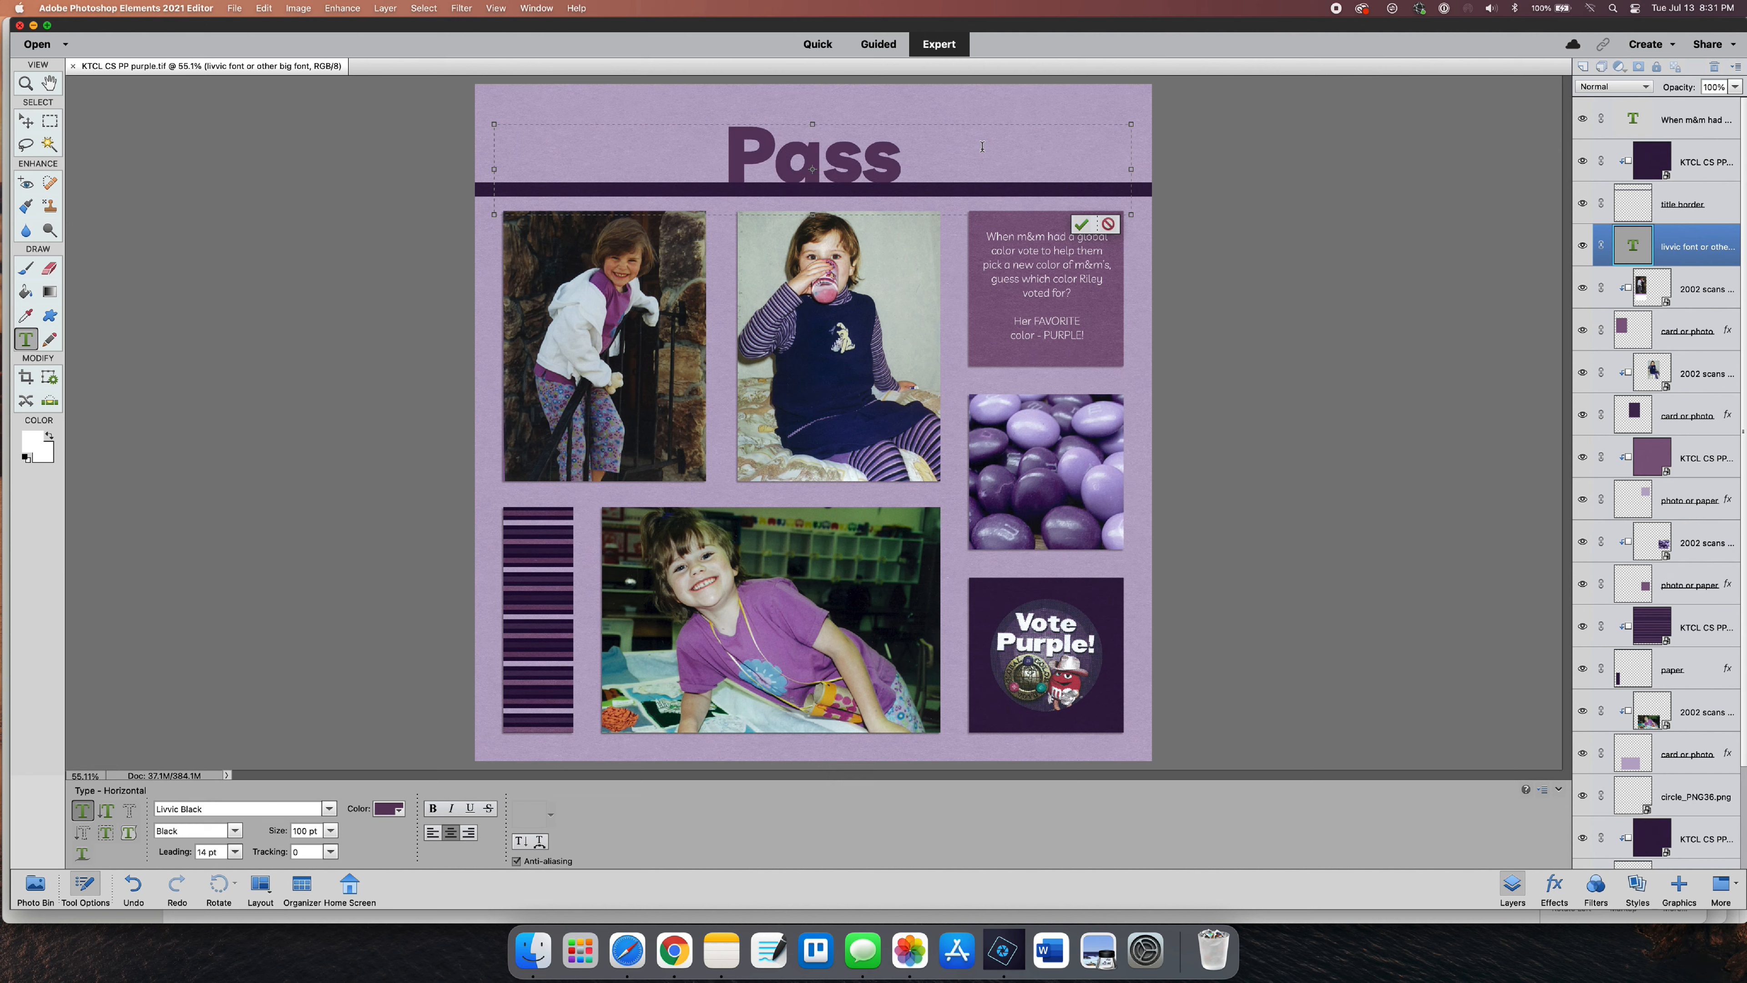
pyautogui.press('BackSpace')
pyautogui.press('BackSpace')
pyautogui.press('BackSpace')
pyautogui.write('ASSIONATE')
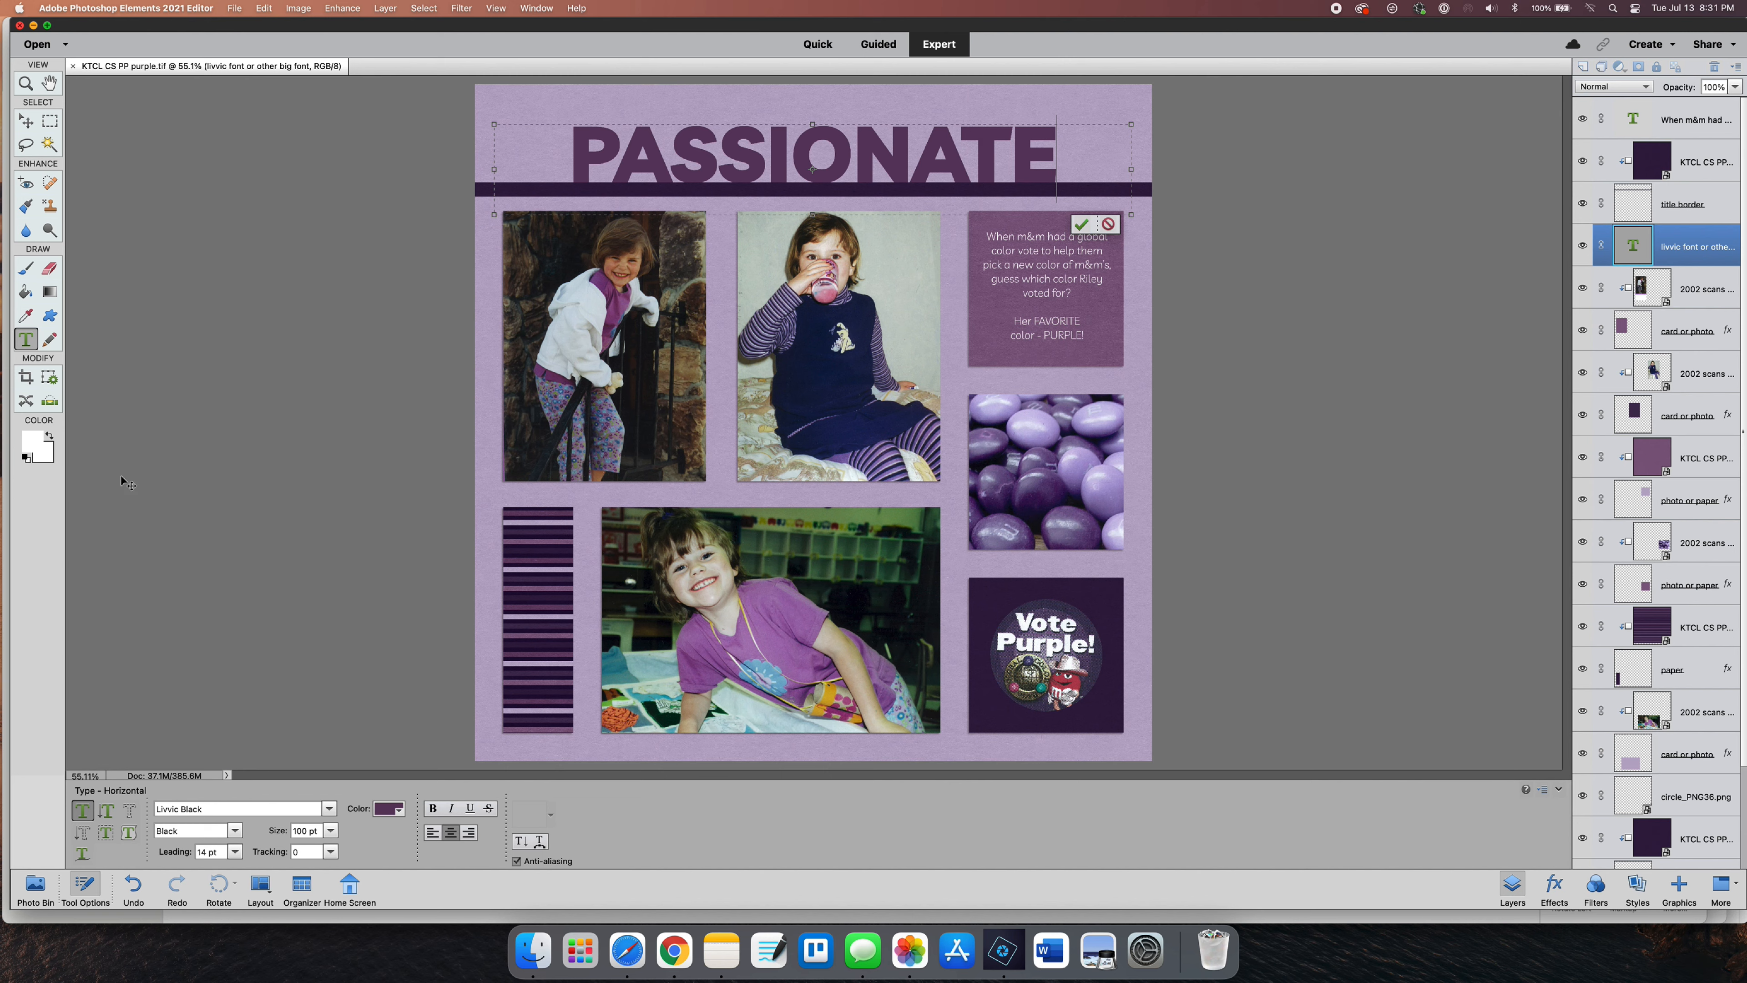
# - Set the tracking of the whole PASSIONATE title to 25
pyautogui.click(330, 852)
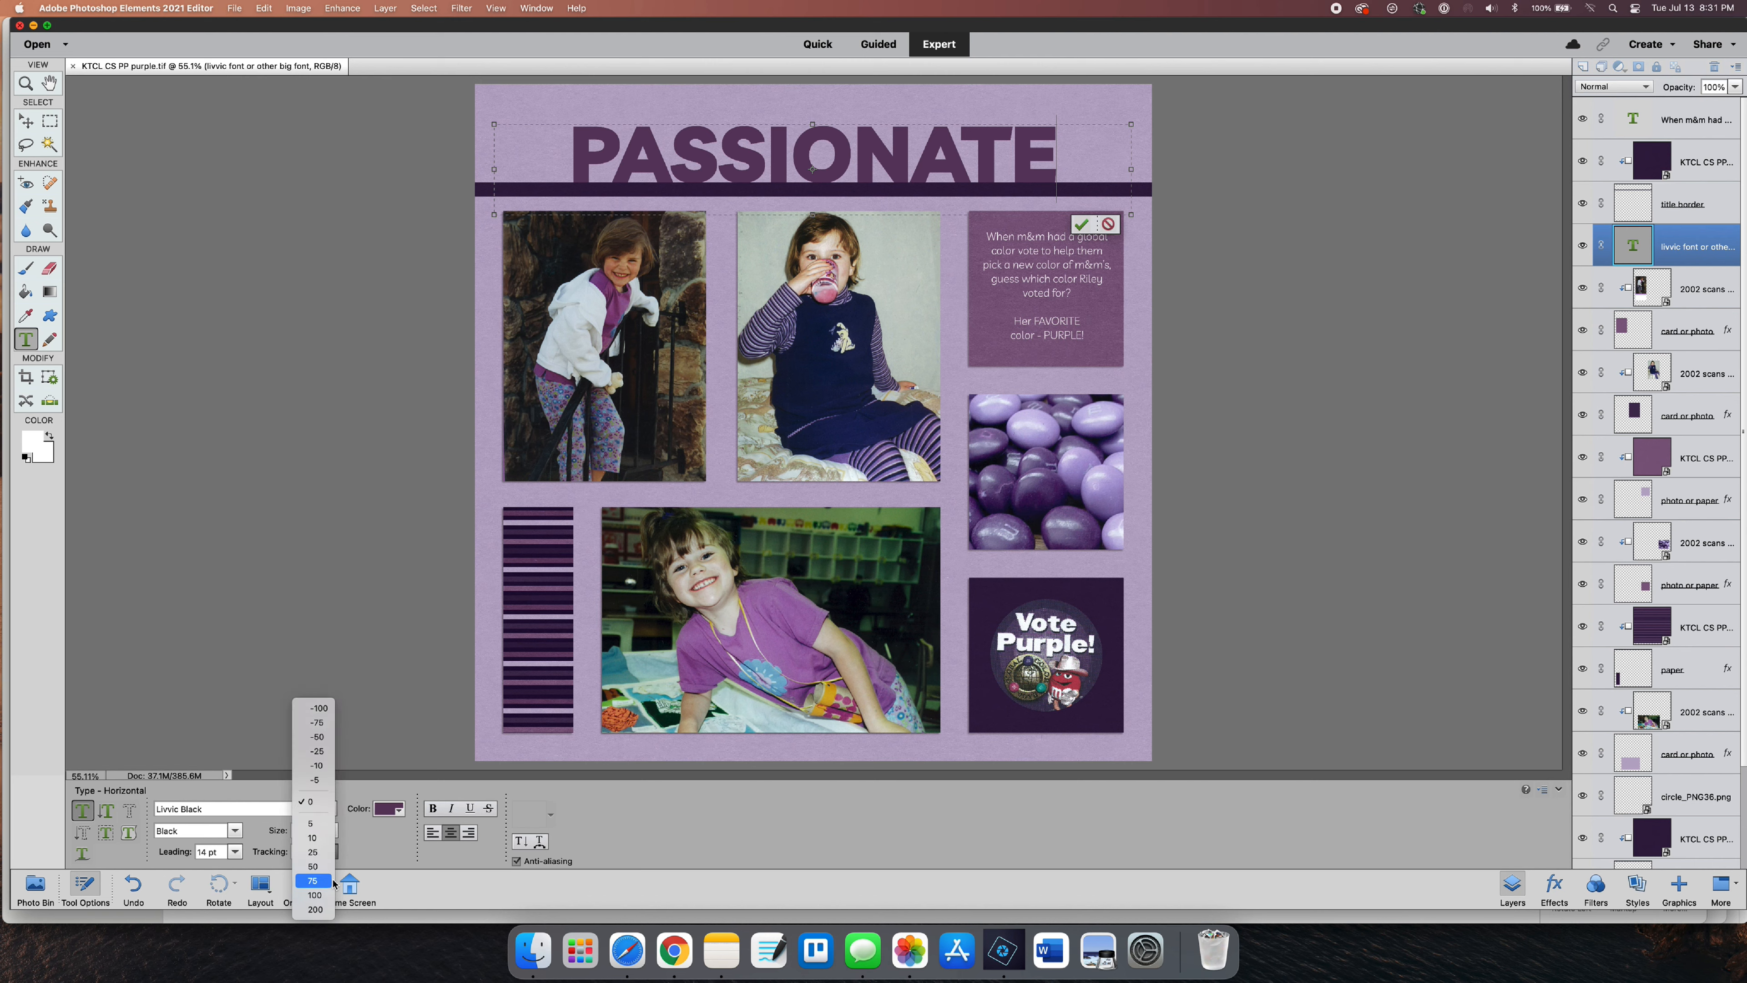
pyautogui.click(311, 854)
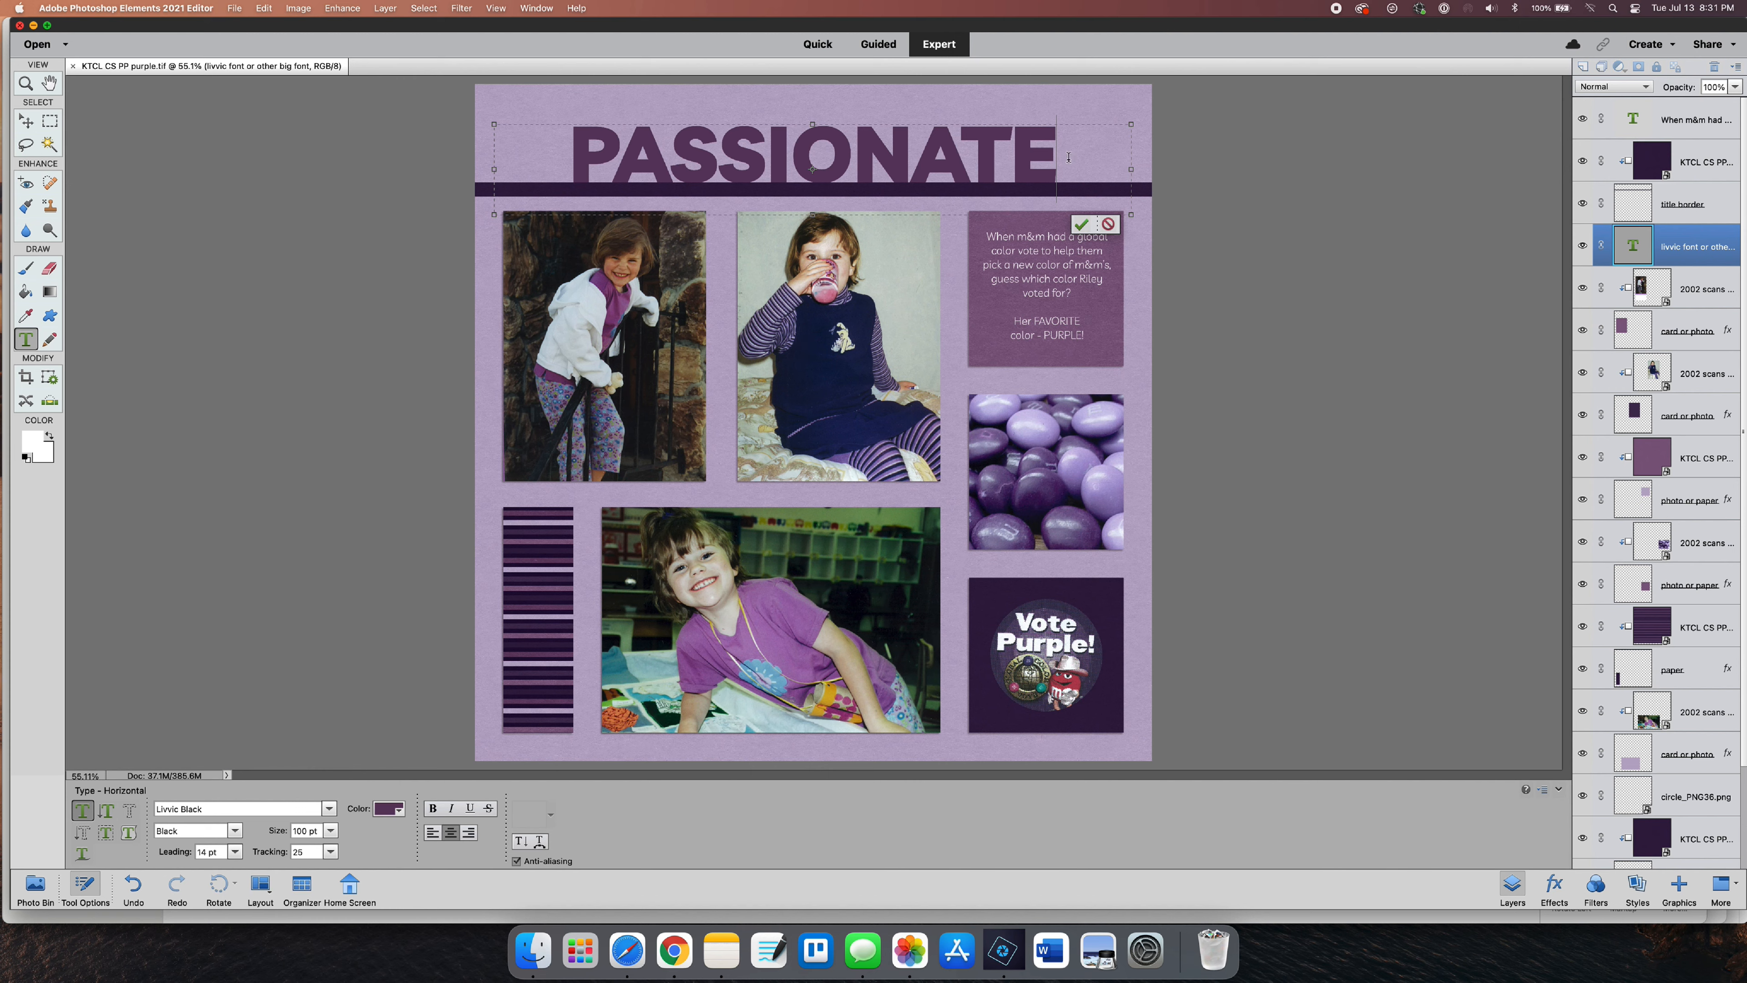
pyautogui.moveTo(1068, 157); pyautogui.dragTo(549, 163)
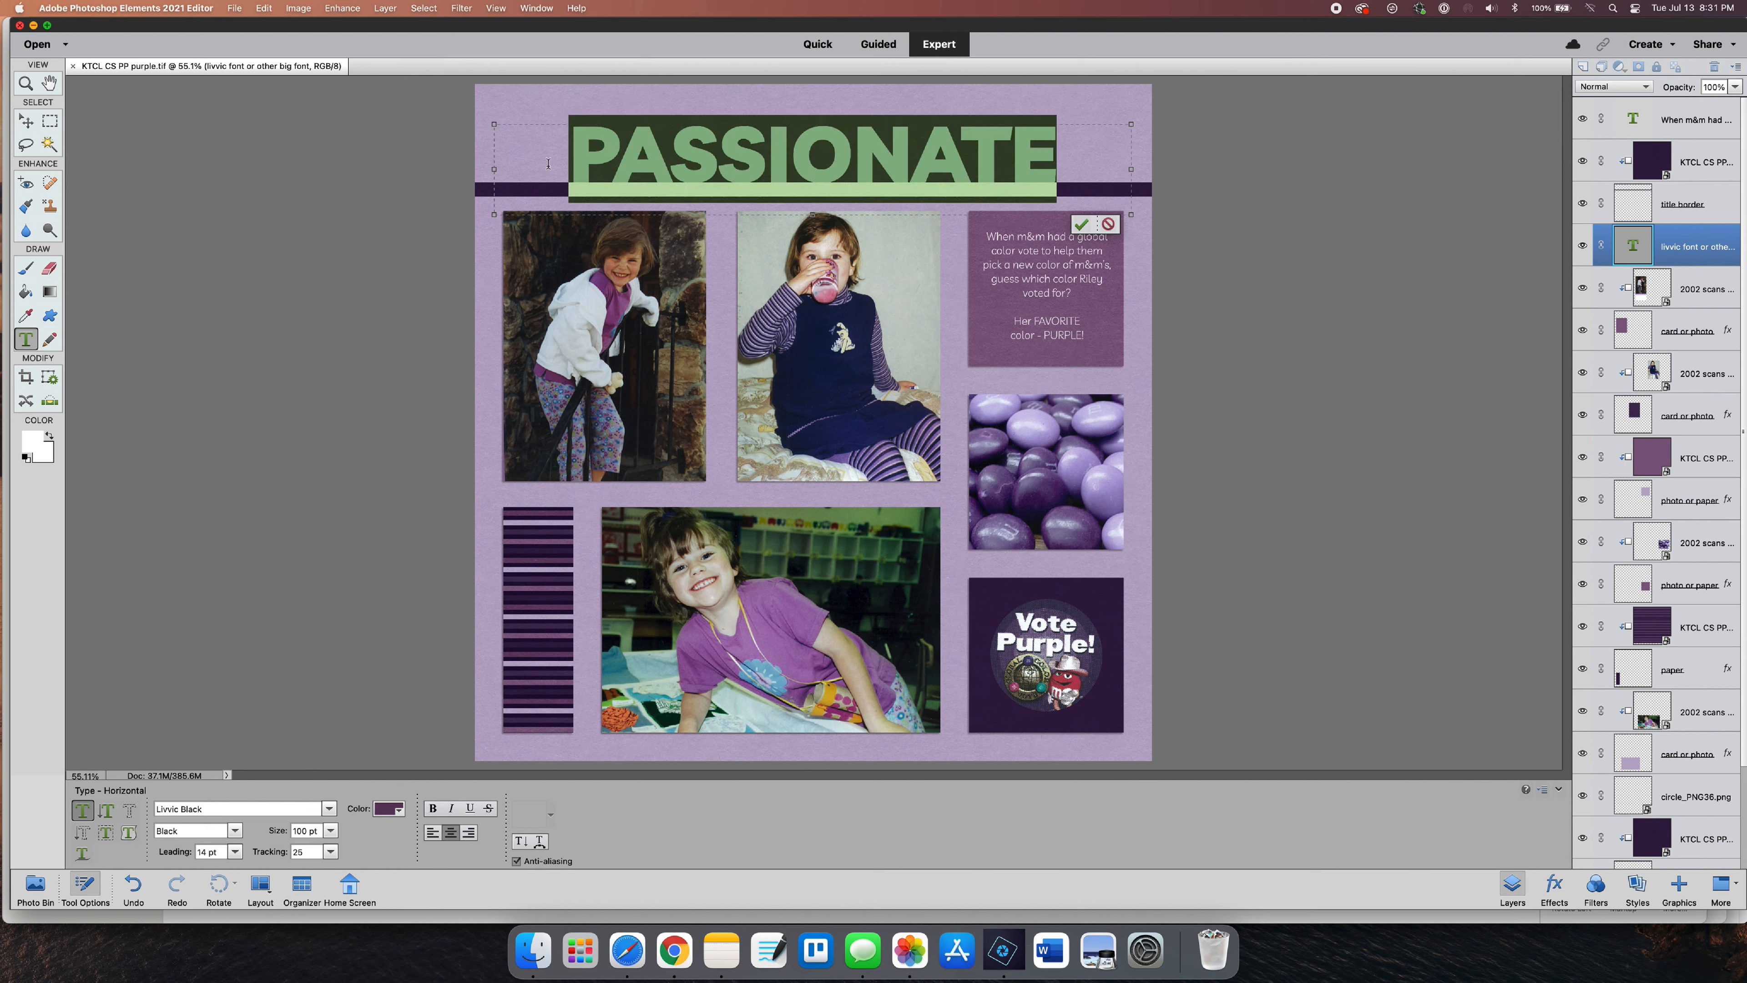
pyautogui.click(330, 852)
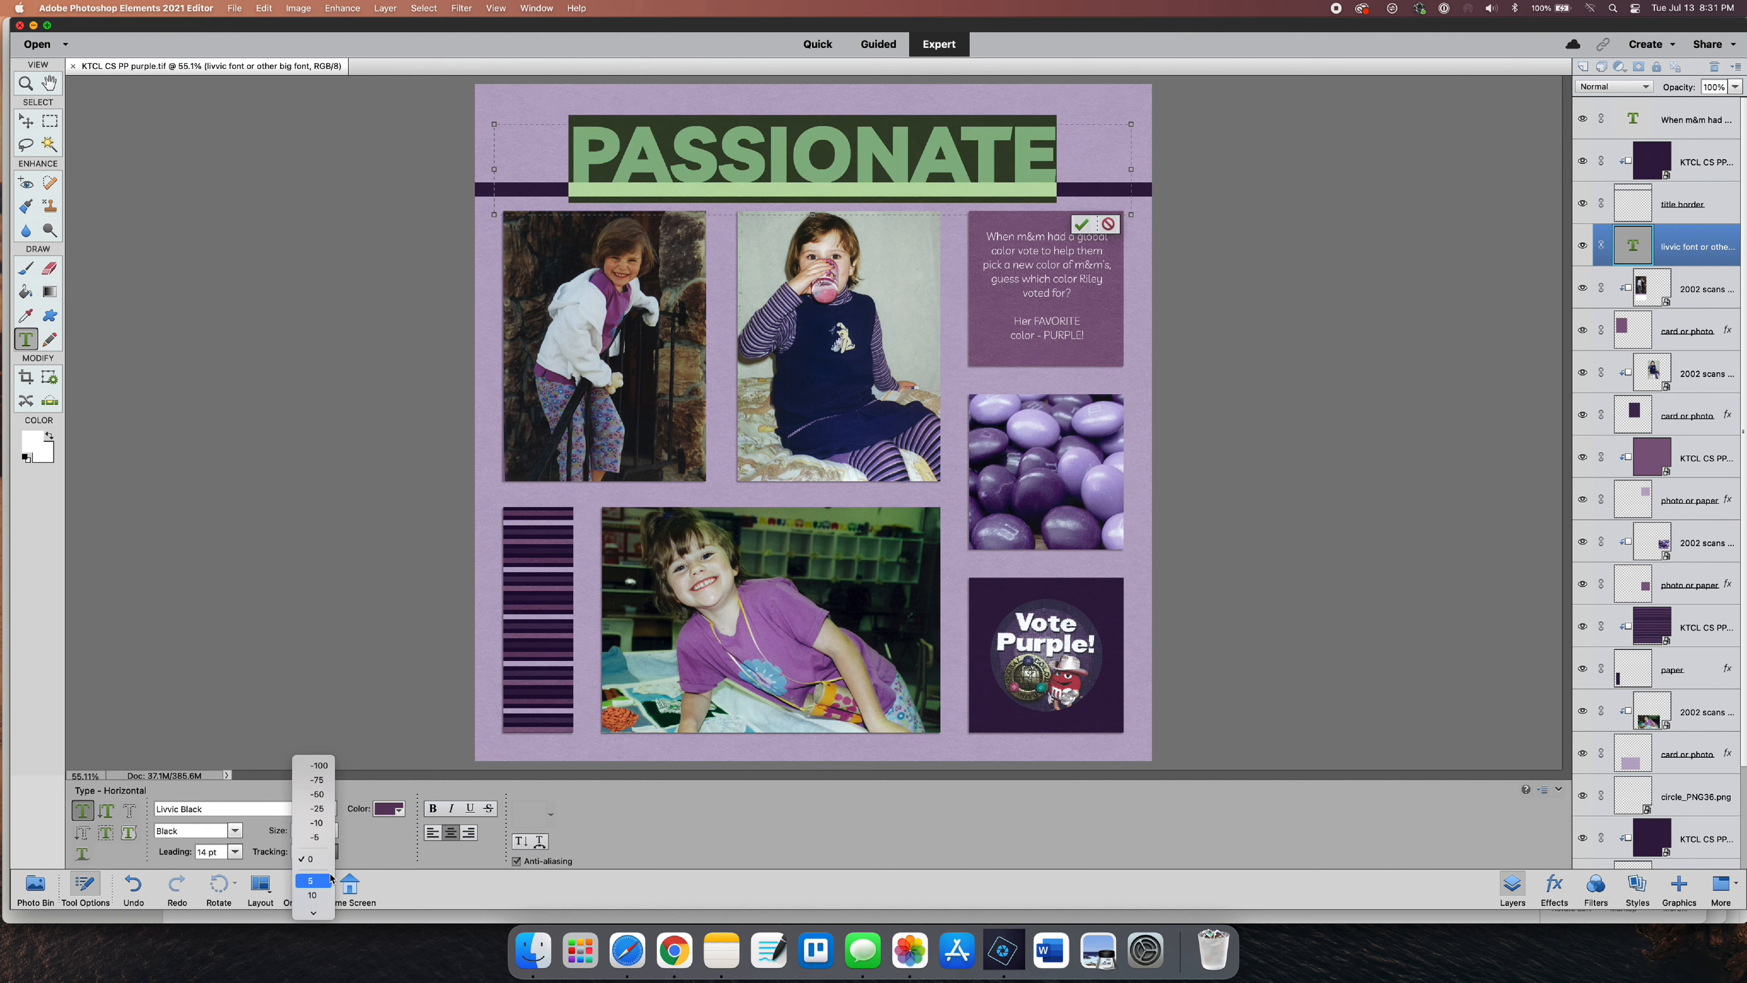
pyautogui.scroll(-2, 331, 878)
pyautogui.press('Escape')
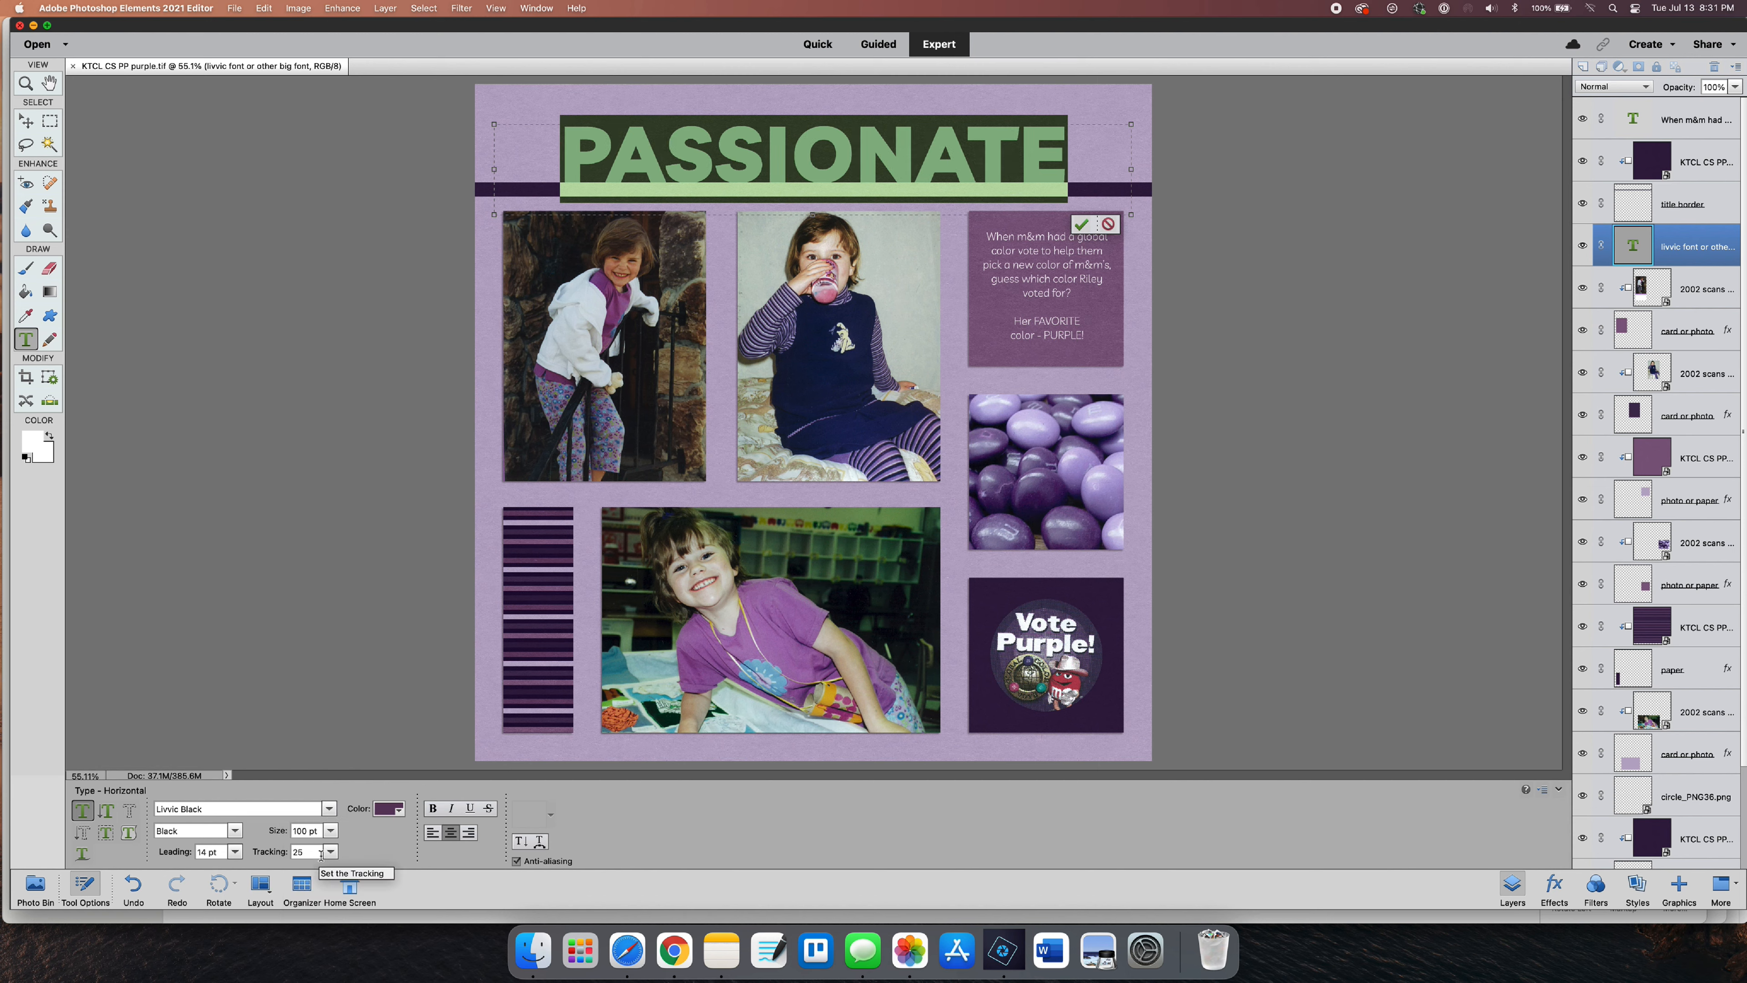
# - Set the tracking of the PASSIONATE title to 50, commit the text, and deselect its layer
pyautogui.click(330, 852)
pyautogui.scroll(-3, 326, 890)
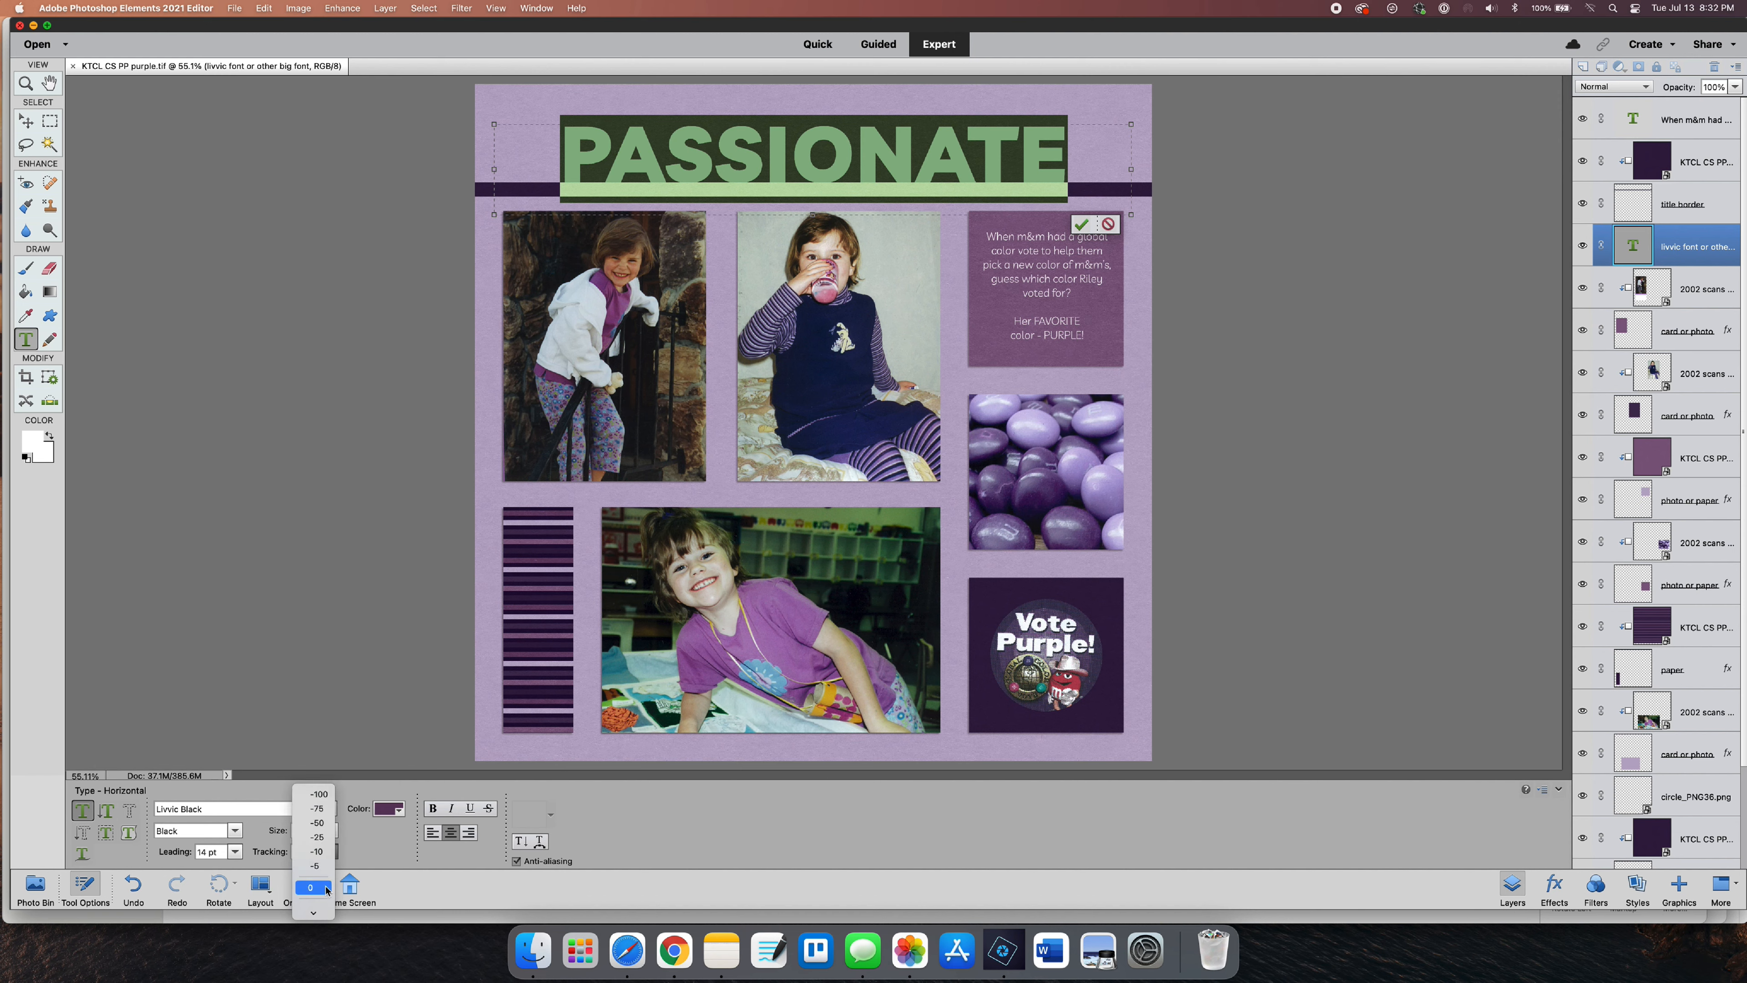
pyautogui.scroll(-5, 326, 891)
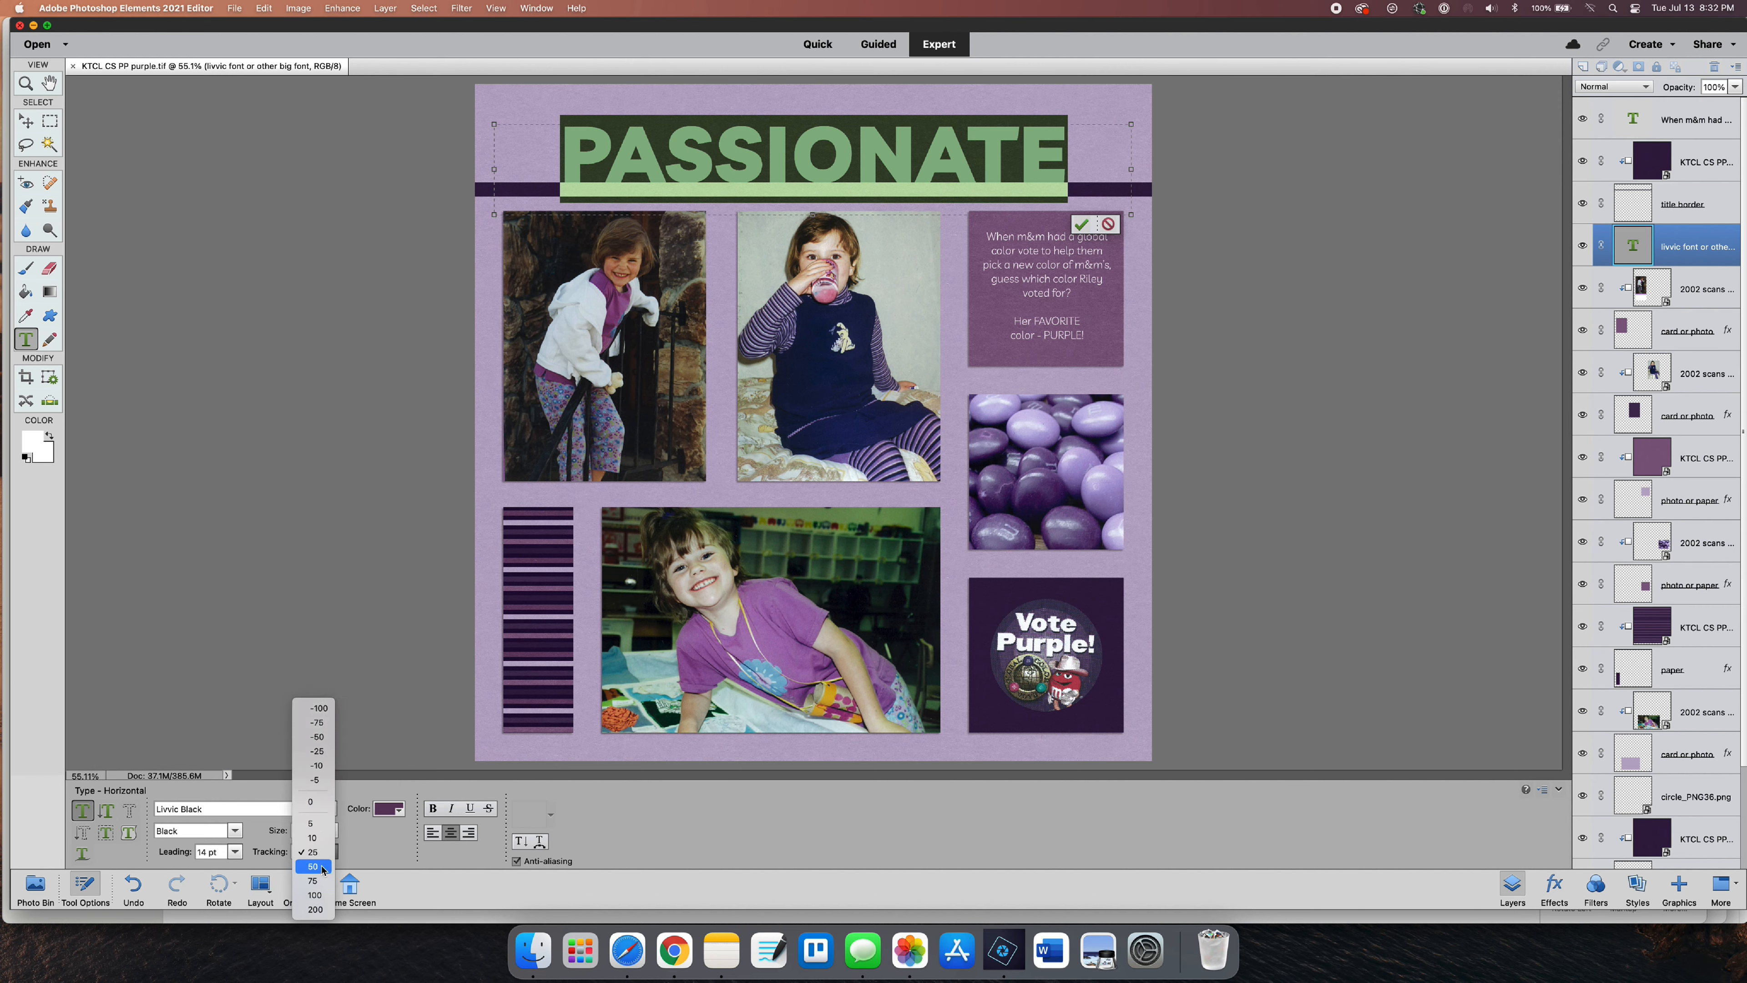
pyautogui.click(313, 867)
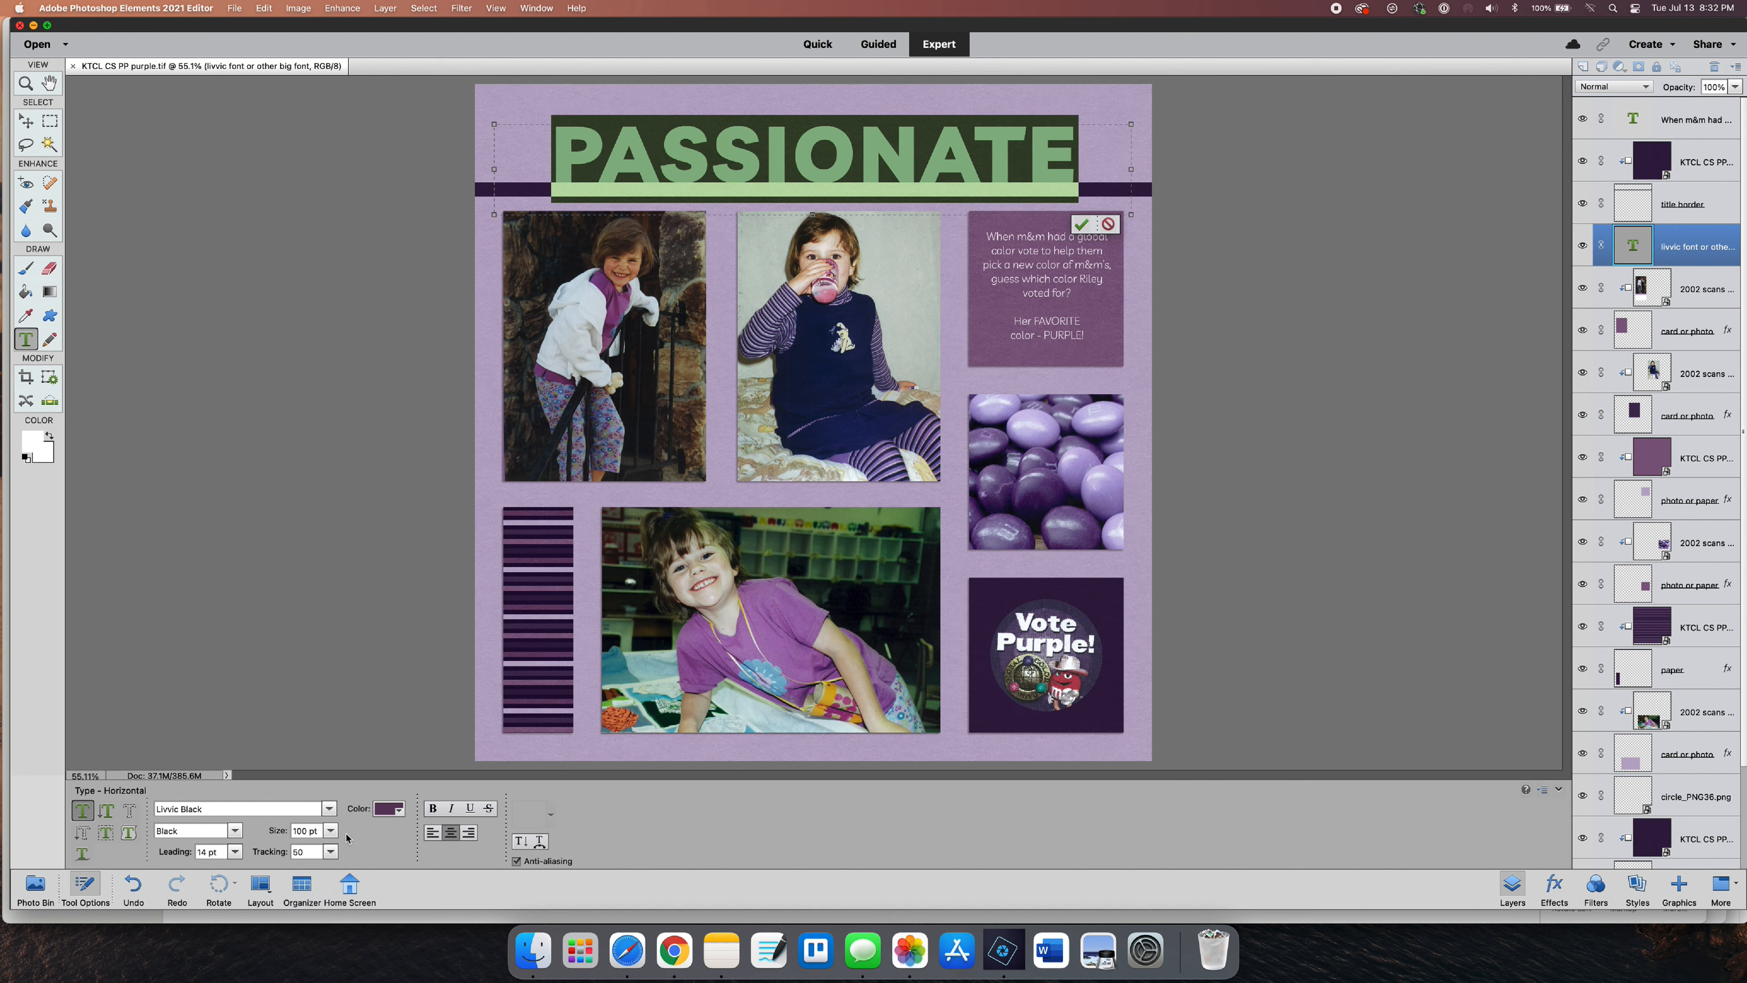
pyautogui.click(1082, 224)
pyautogui.press('v')
pyautogui.click(1169, 409)
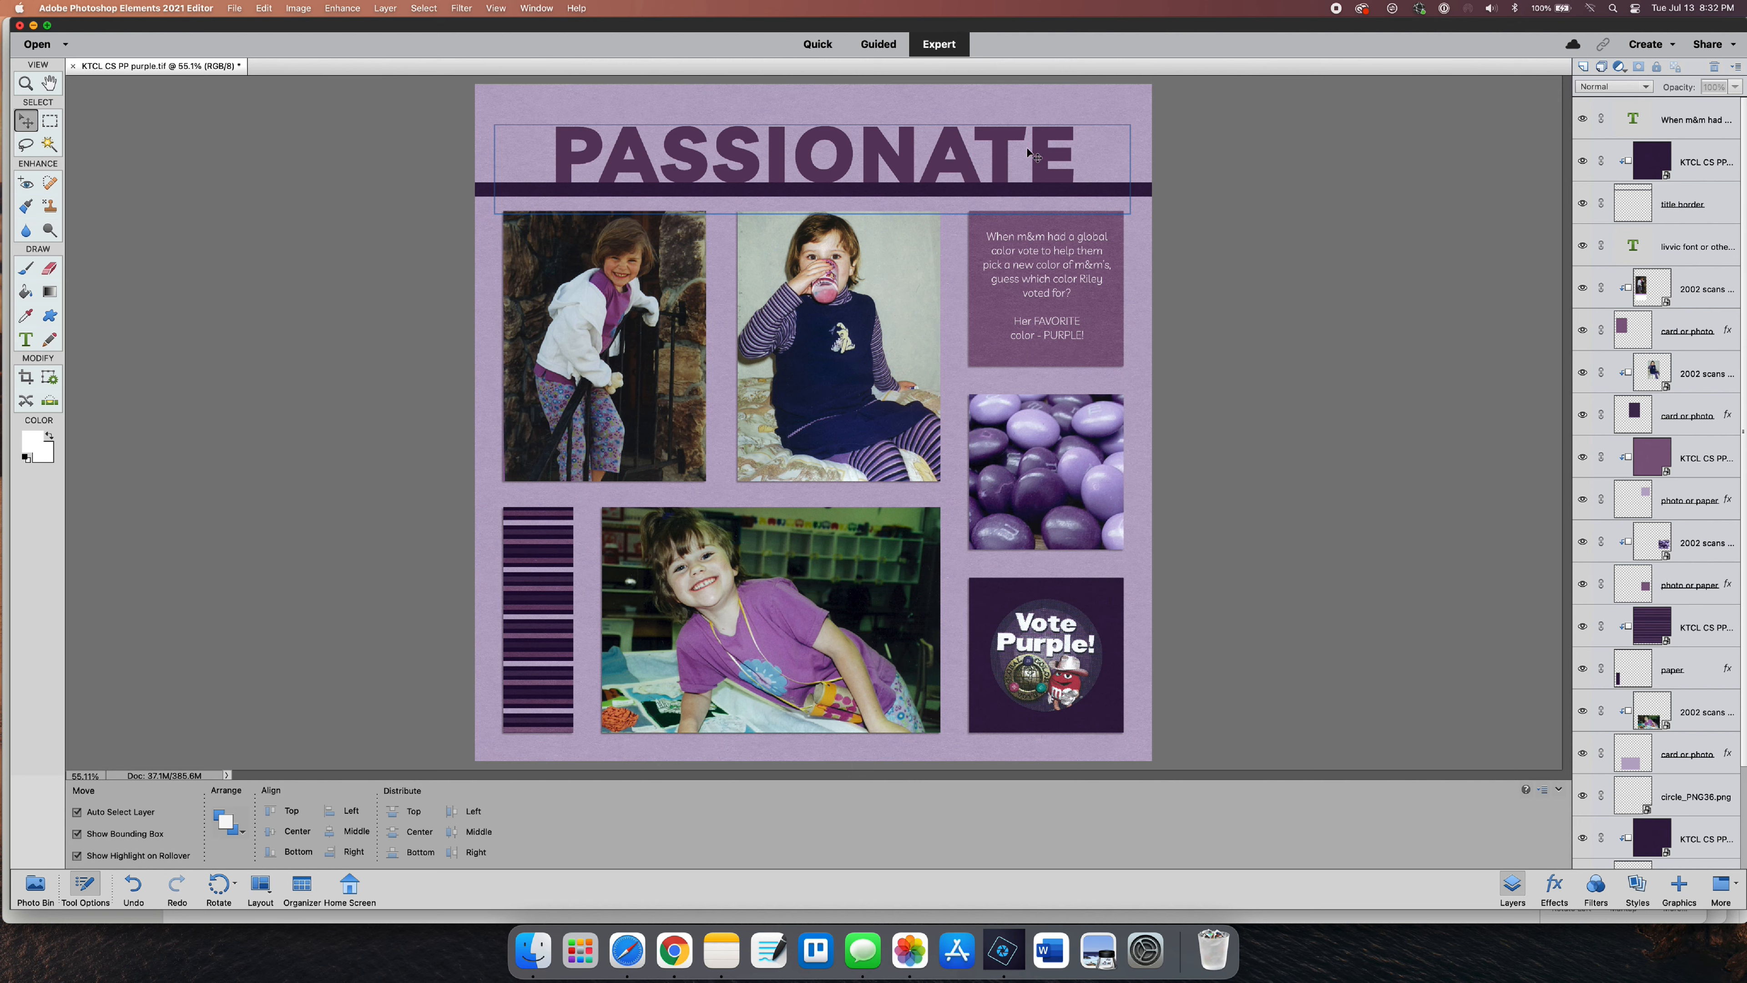
# - Select the PASSIONATE title layer, and open "KTCL CS PP cosmic purple.jpg" from Finder in Adobe Photoshop Elements Editor
pyautogui.click(998, 138)
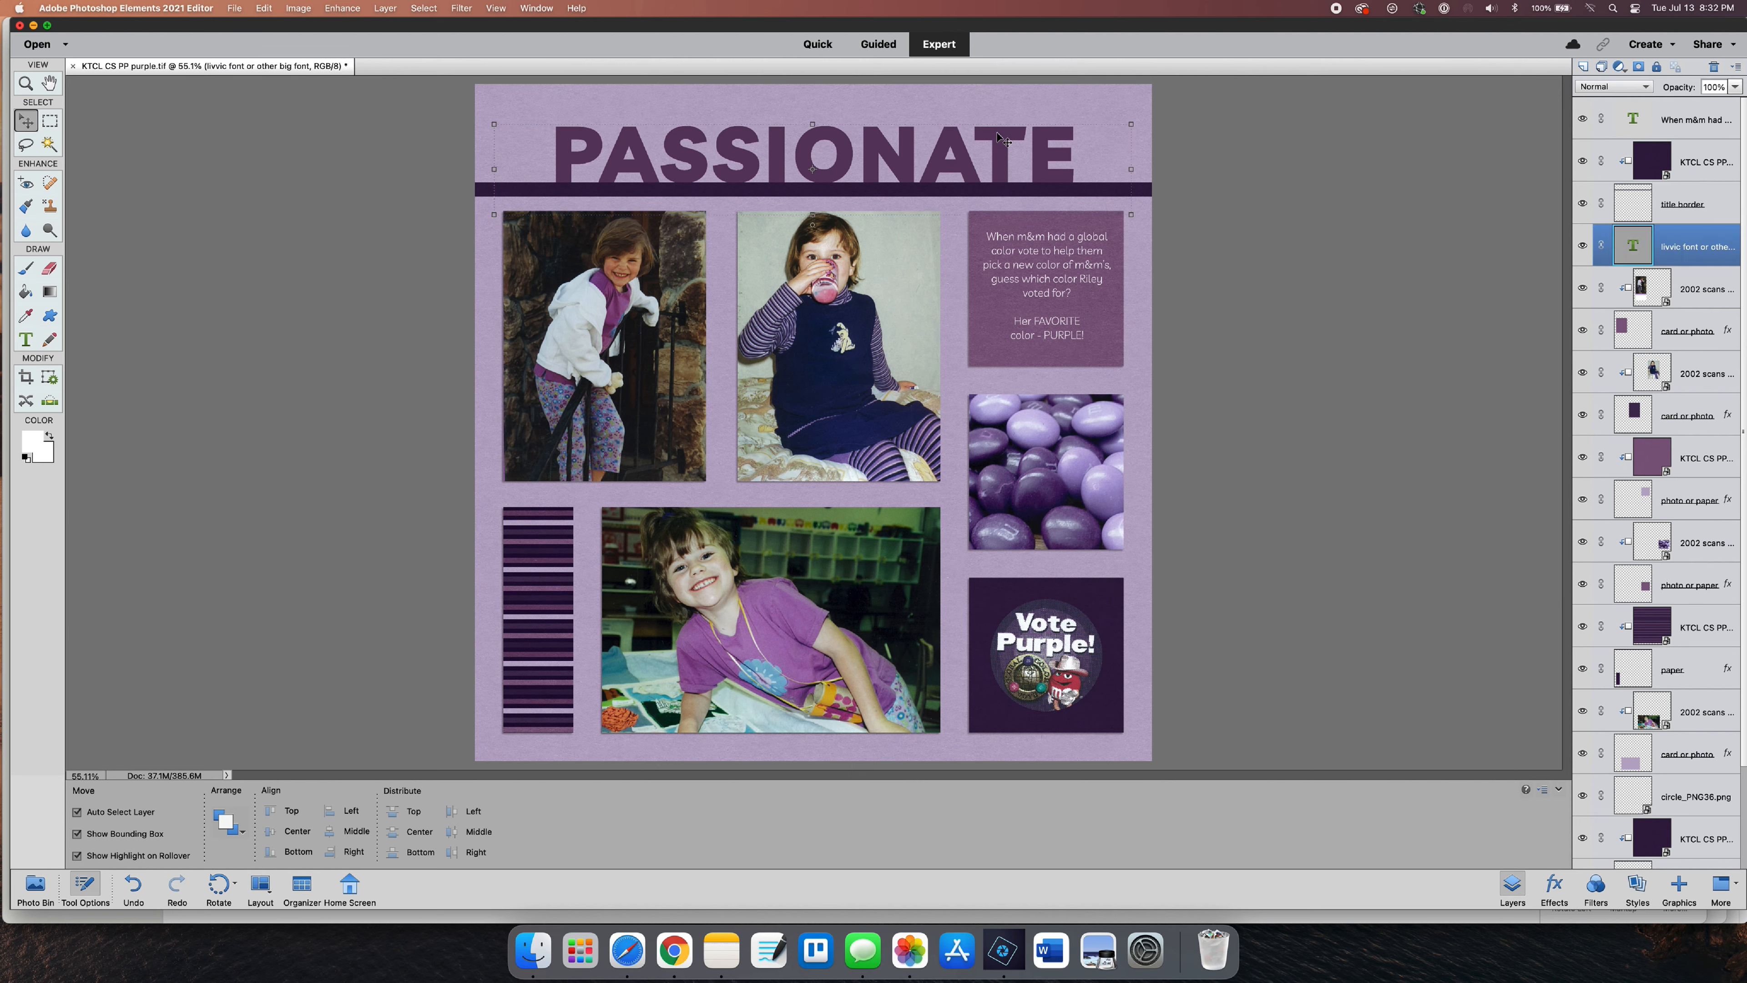
pyautogui.click(1238, 274)
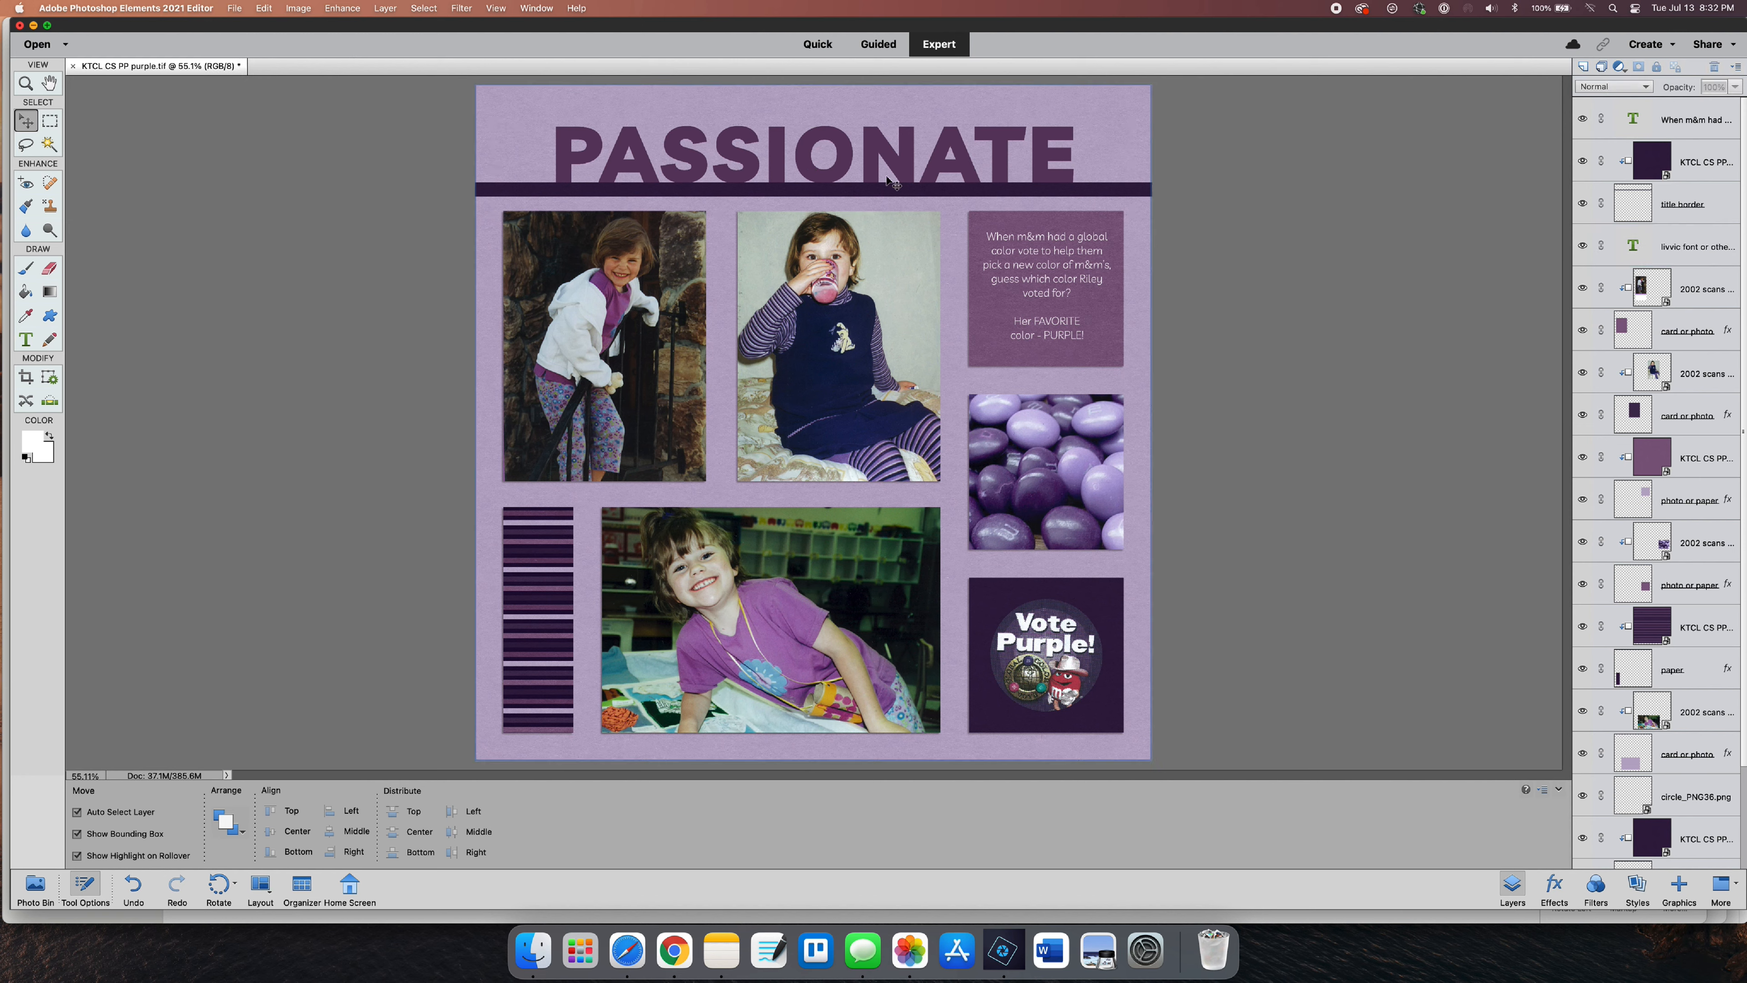
pyautogui.click(947, 168)
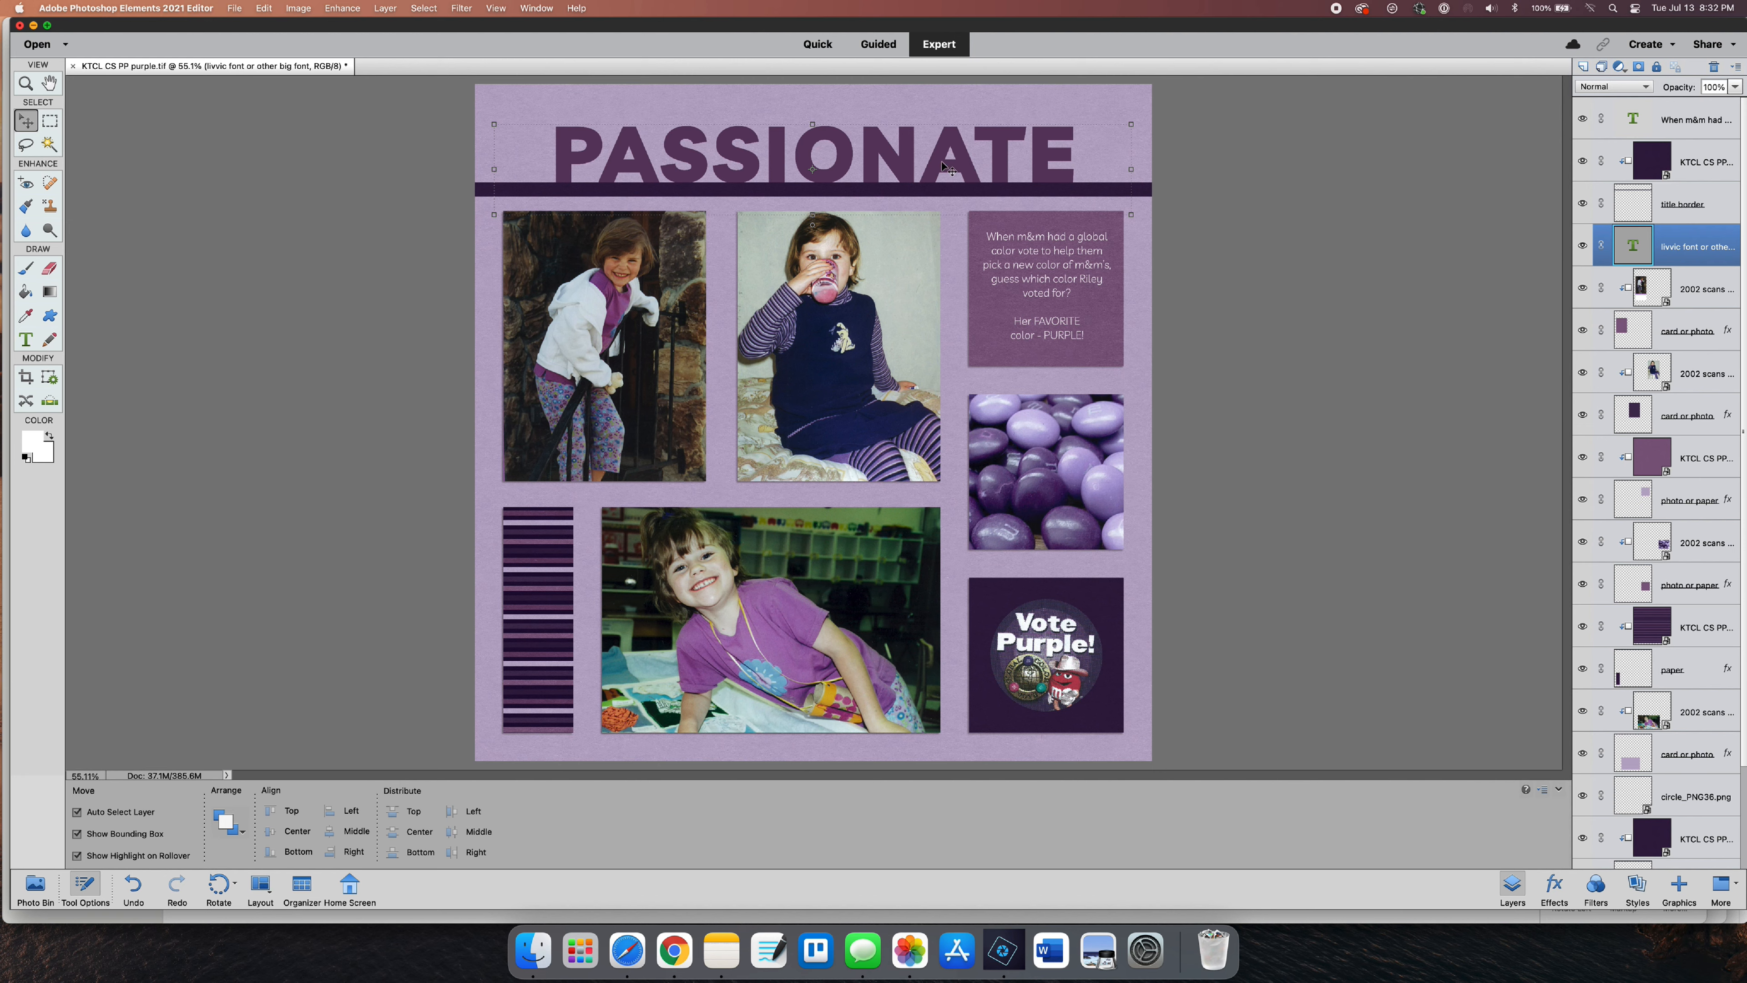
pyautogui.click(534, 956)
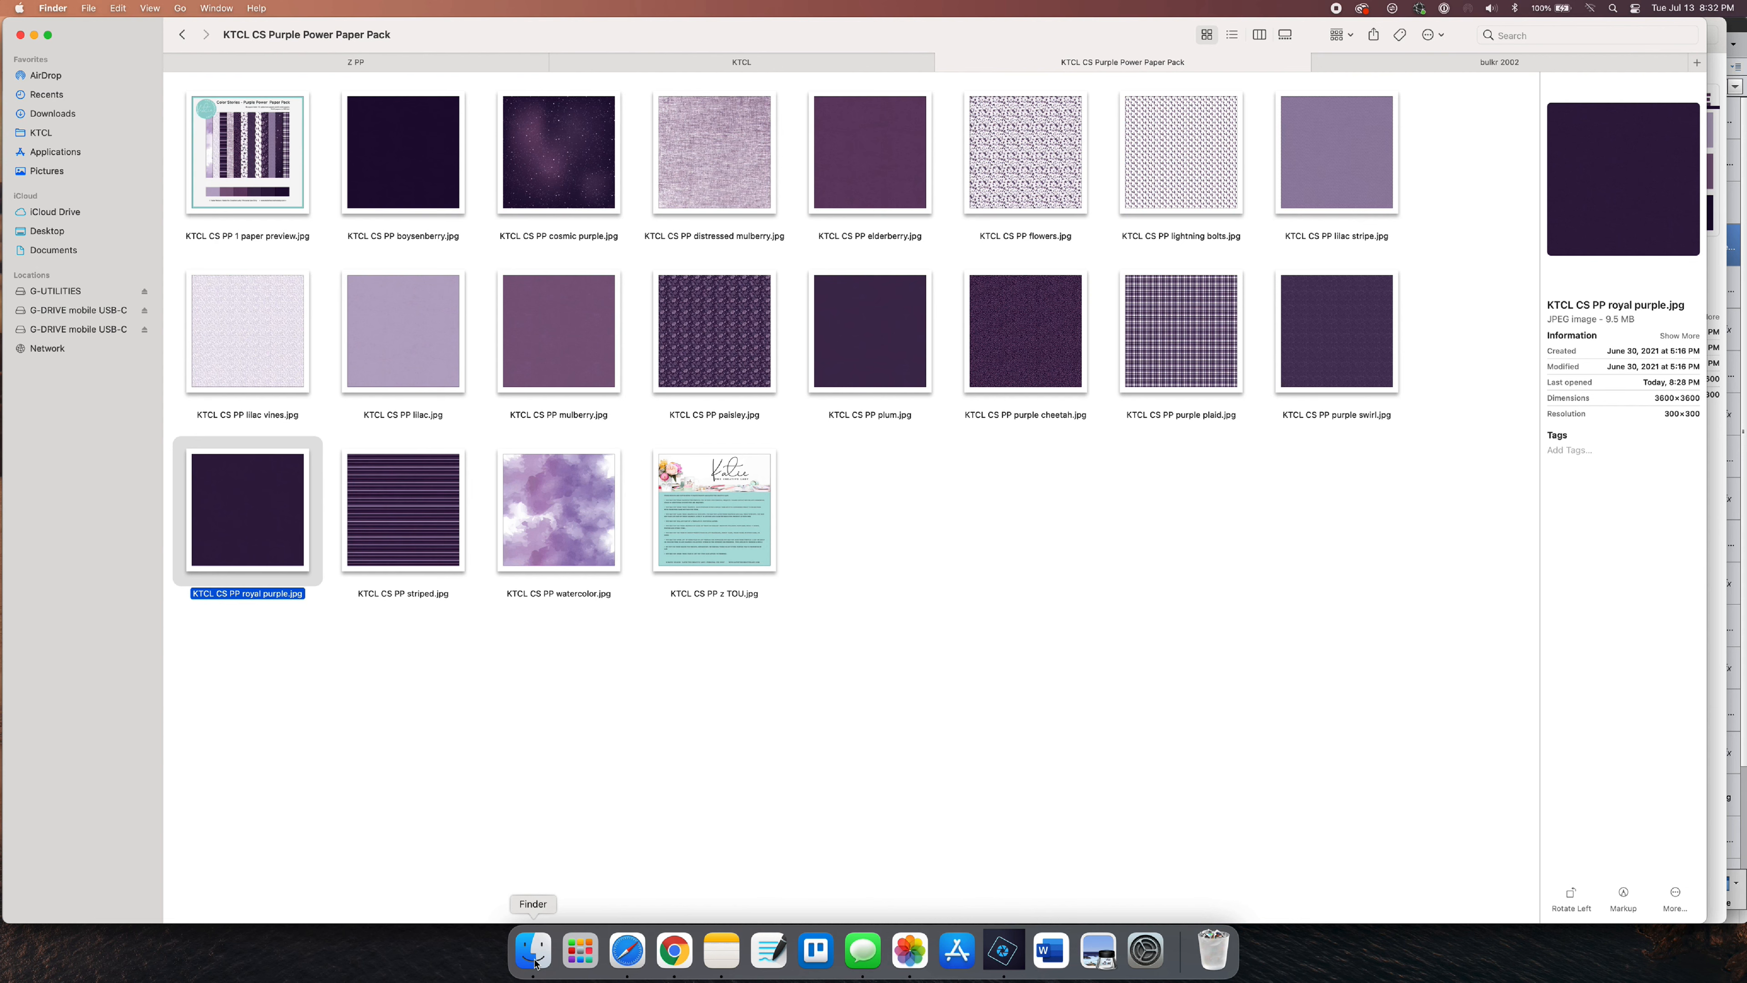
pyautogui.click(1091, 503)
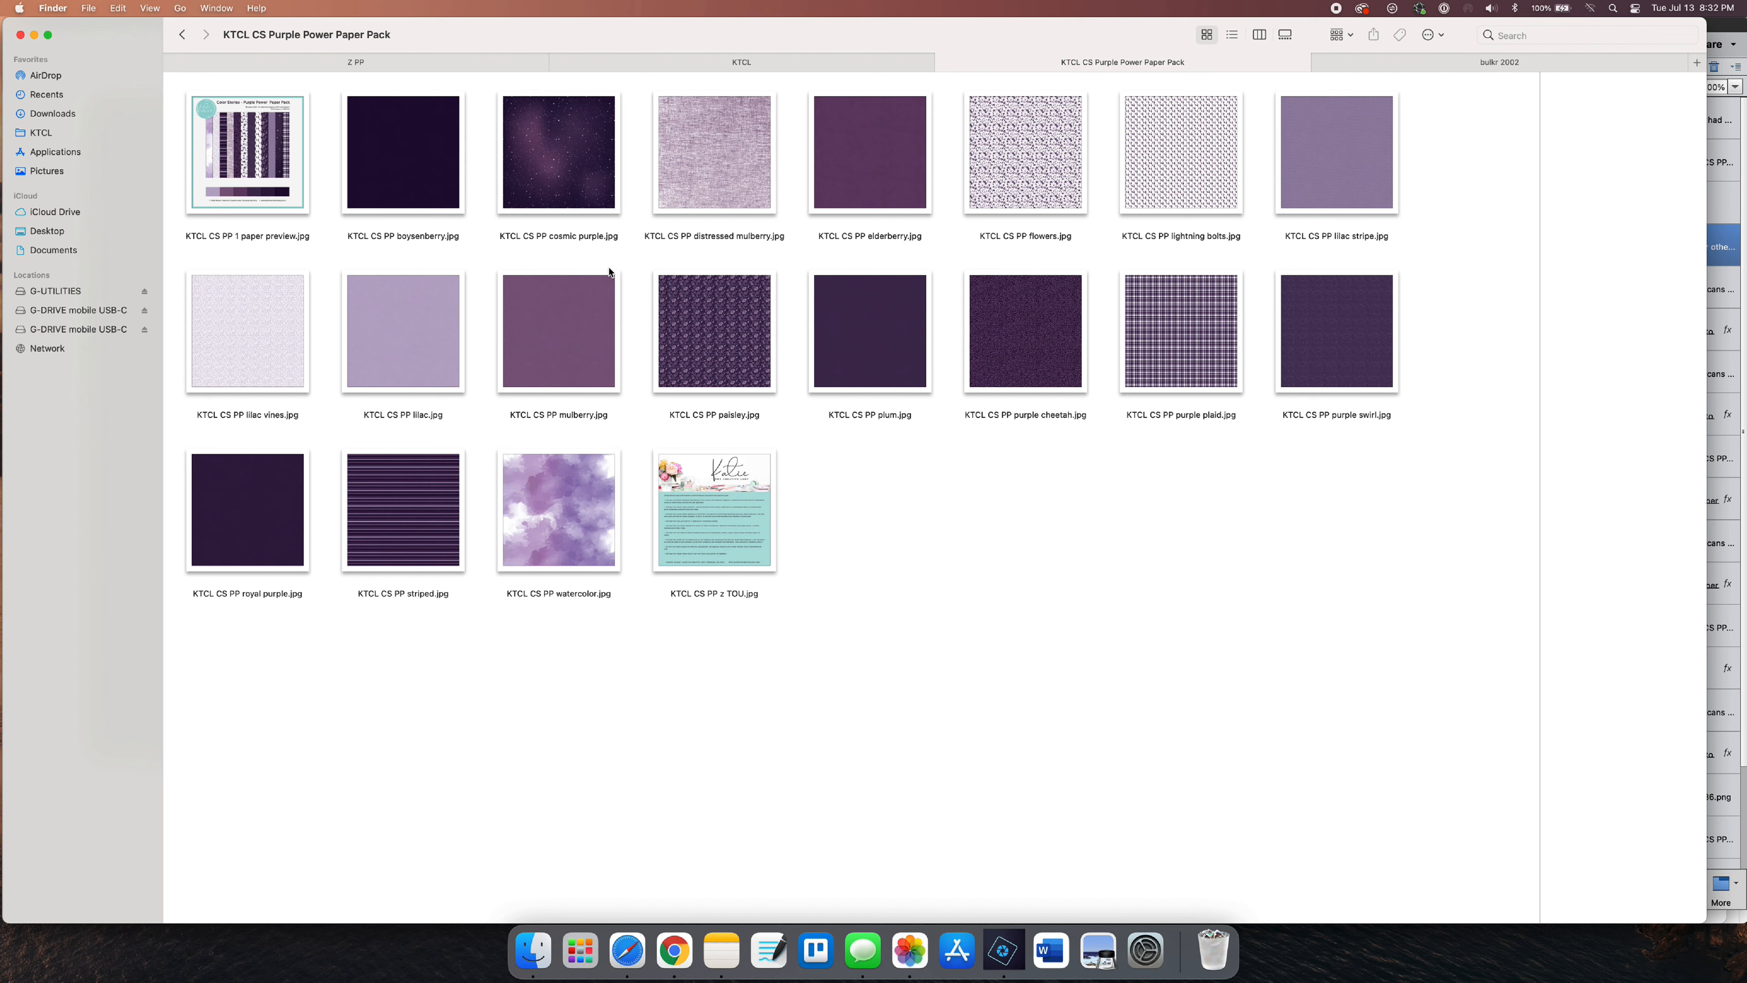
pyautogui.click(532, 129)
pyautogui.rightClick(533, 130)
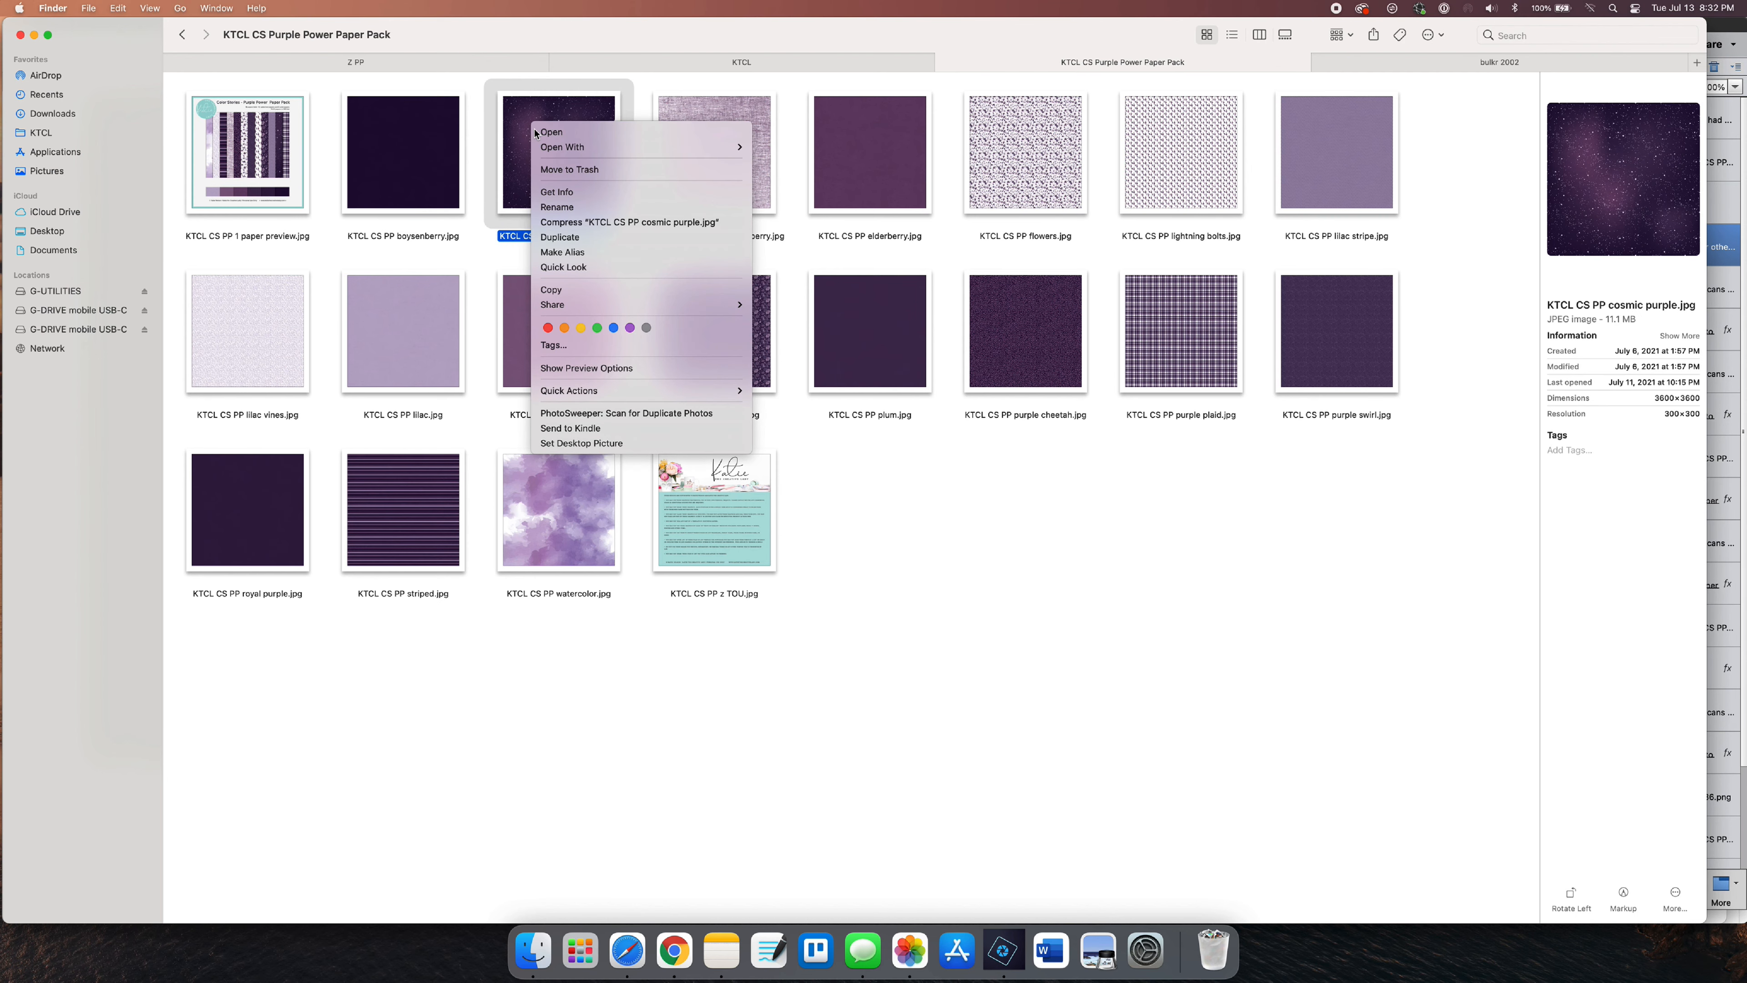
pyautogui.moveTo(556, 151)
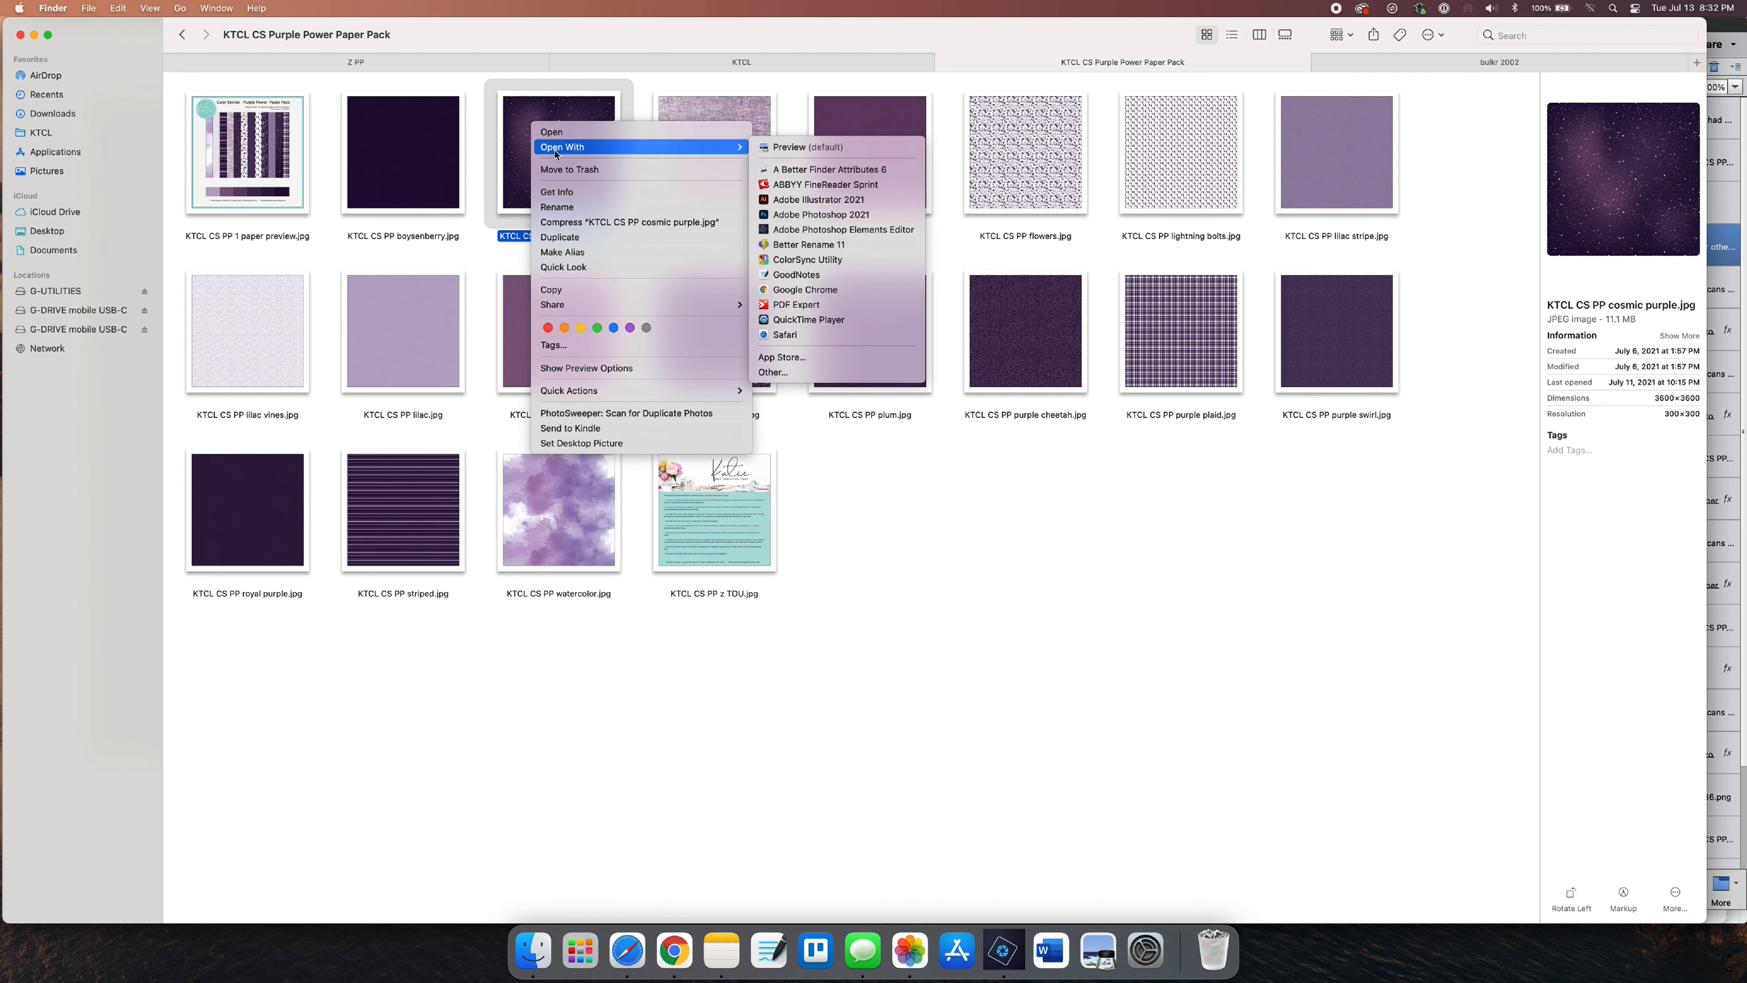
pyautogui.click(814, 229)
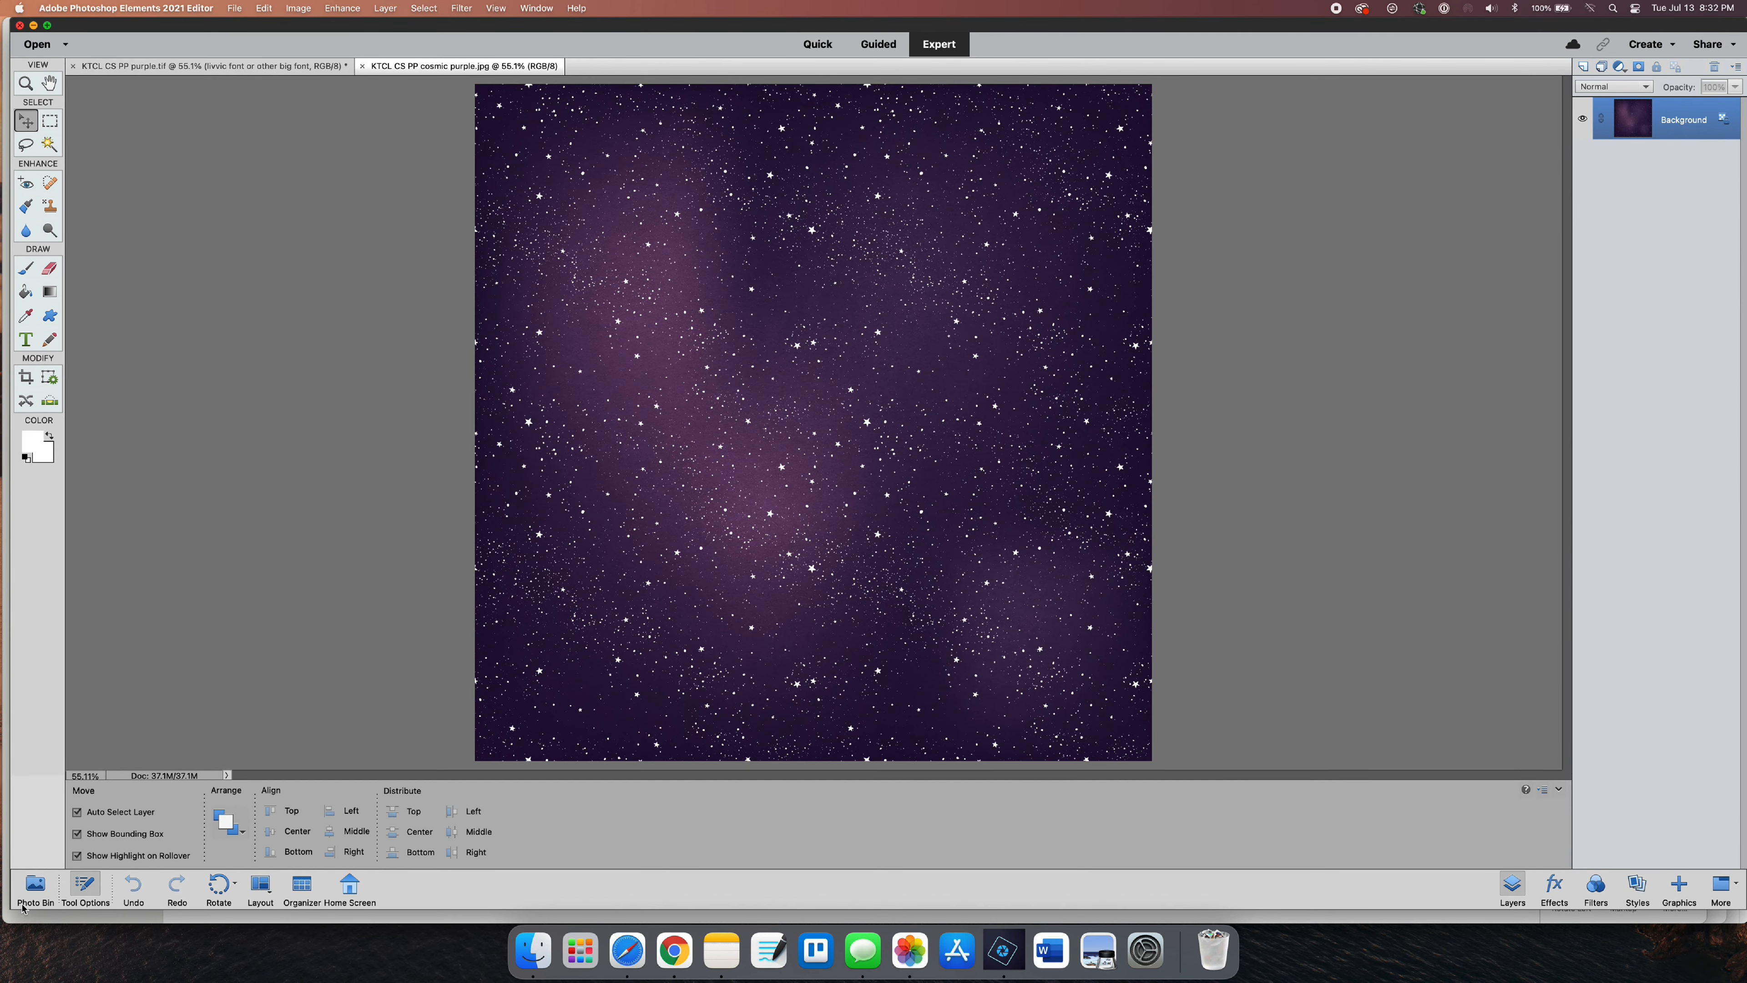
# - Add the cosmic purple paper to the scrapbook page directly above the PASSIONATE title layer and clip it to the title
pyautogui.click(34, 891)
pyautogui.click(112, 833)
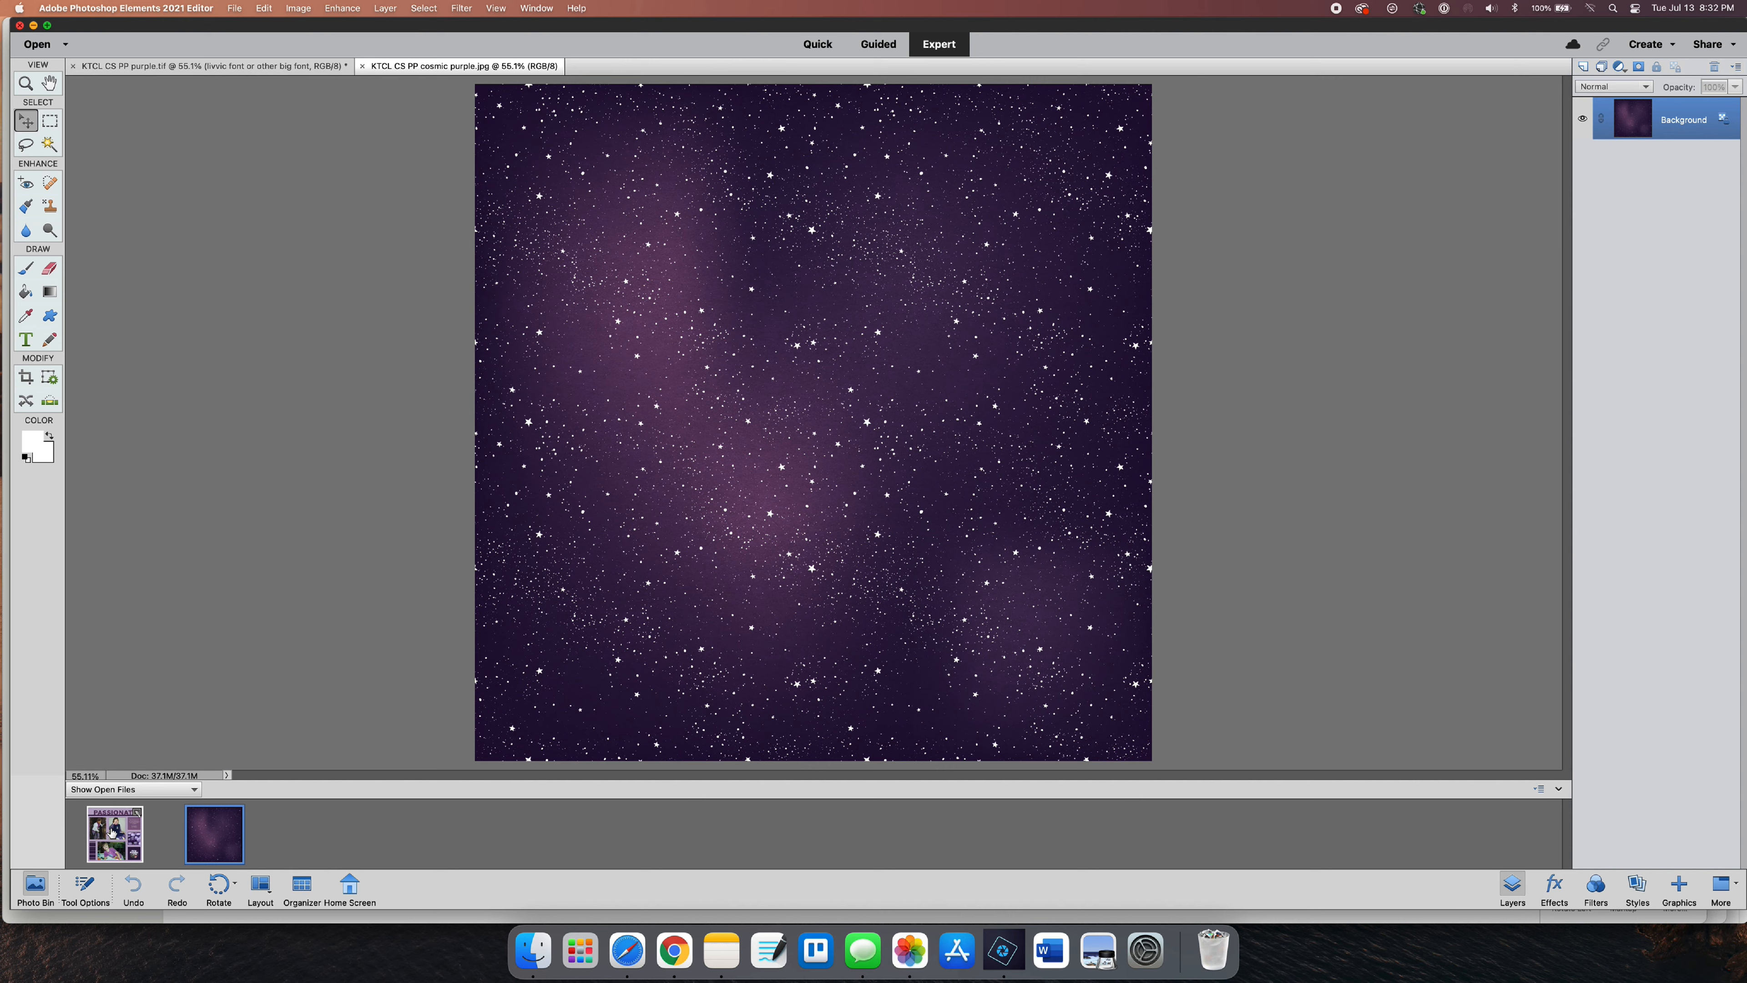
pyautogui.moveTo(203, 841); pyautogui.dragTo(692, 213)
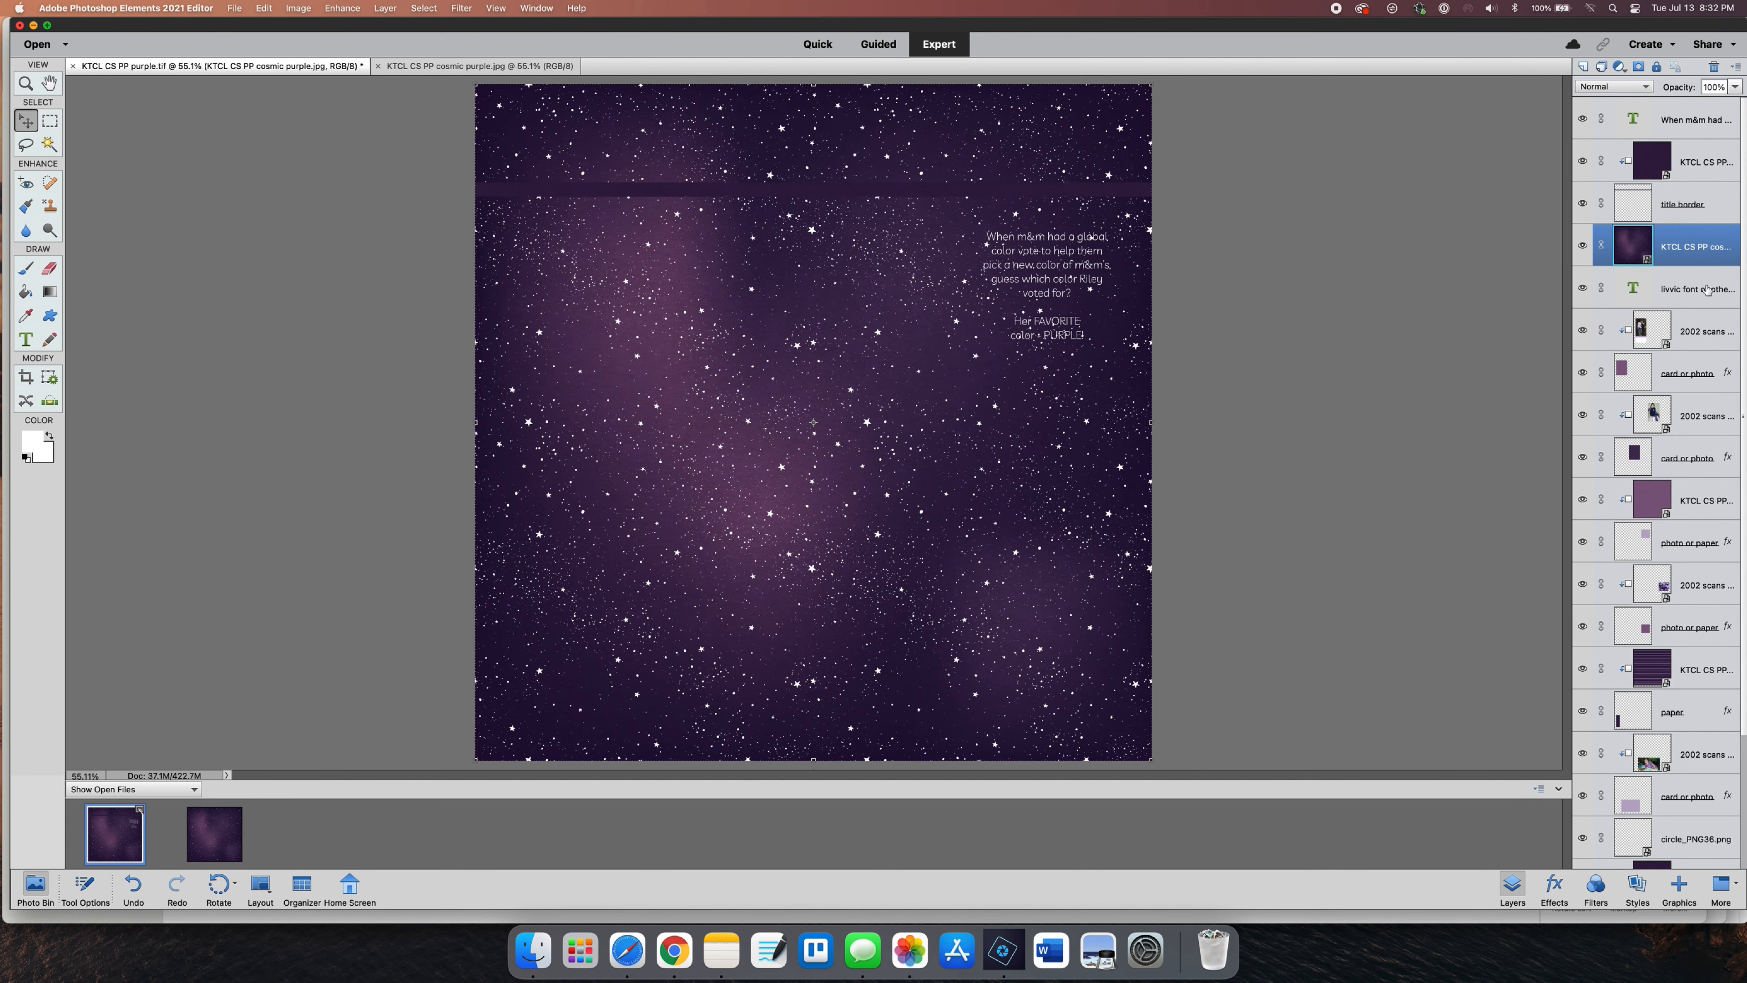
pyautogui.rightClick(1691, 241)
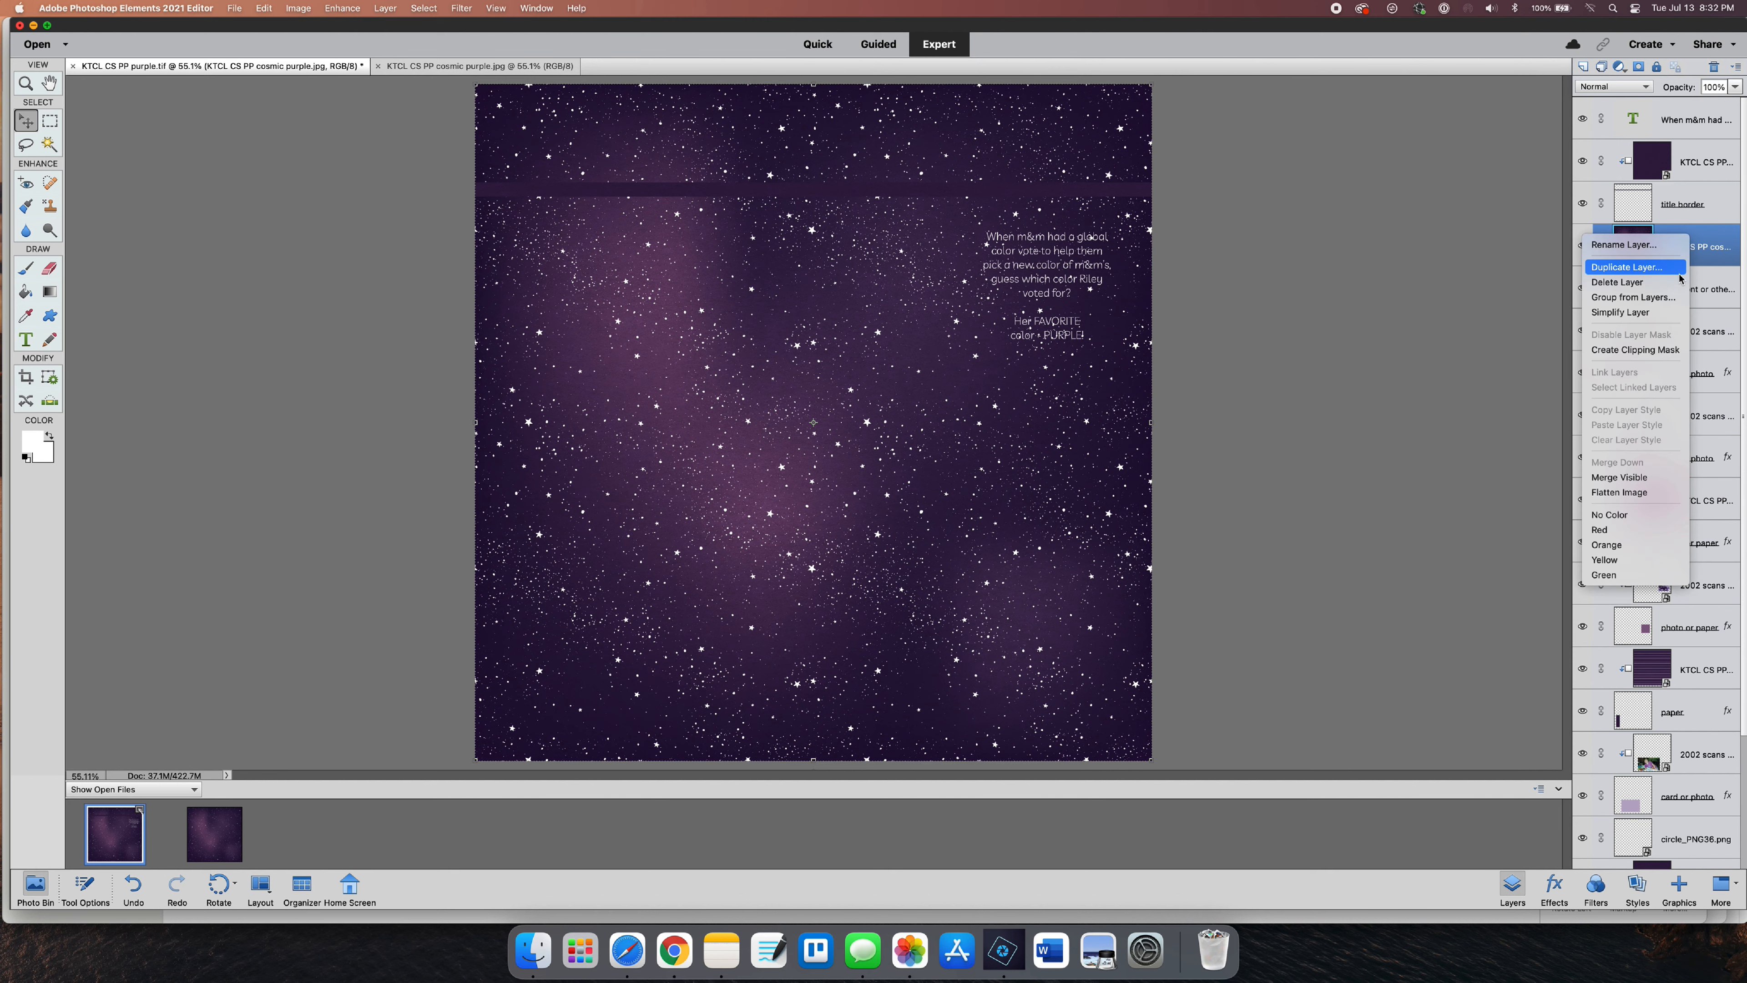
pyautogui.click(1662, 350)
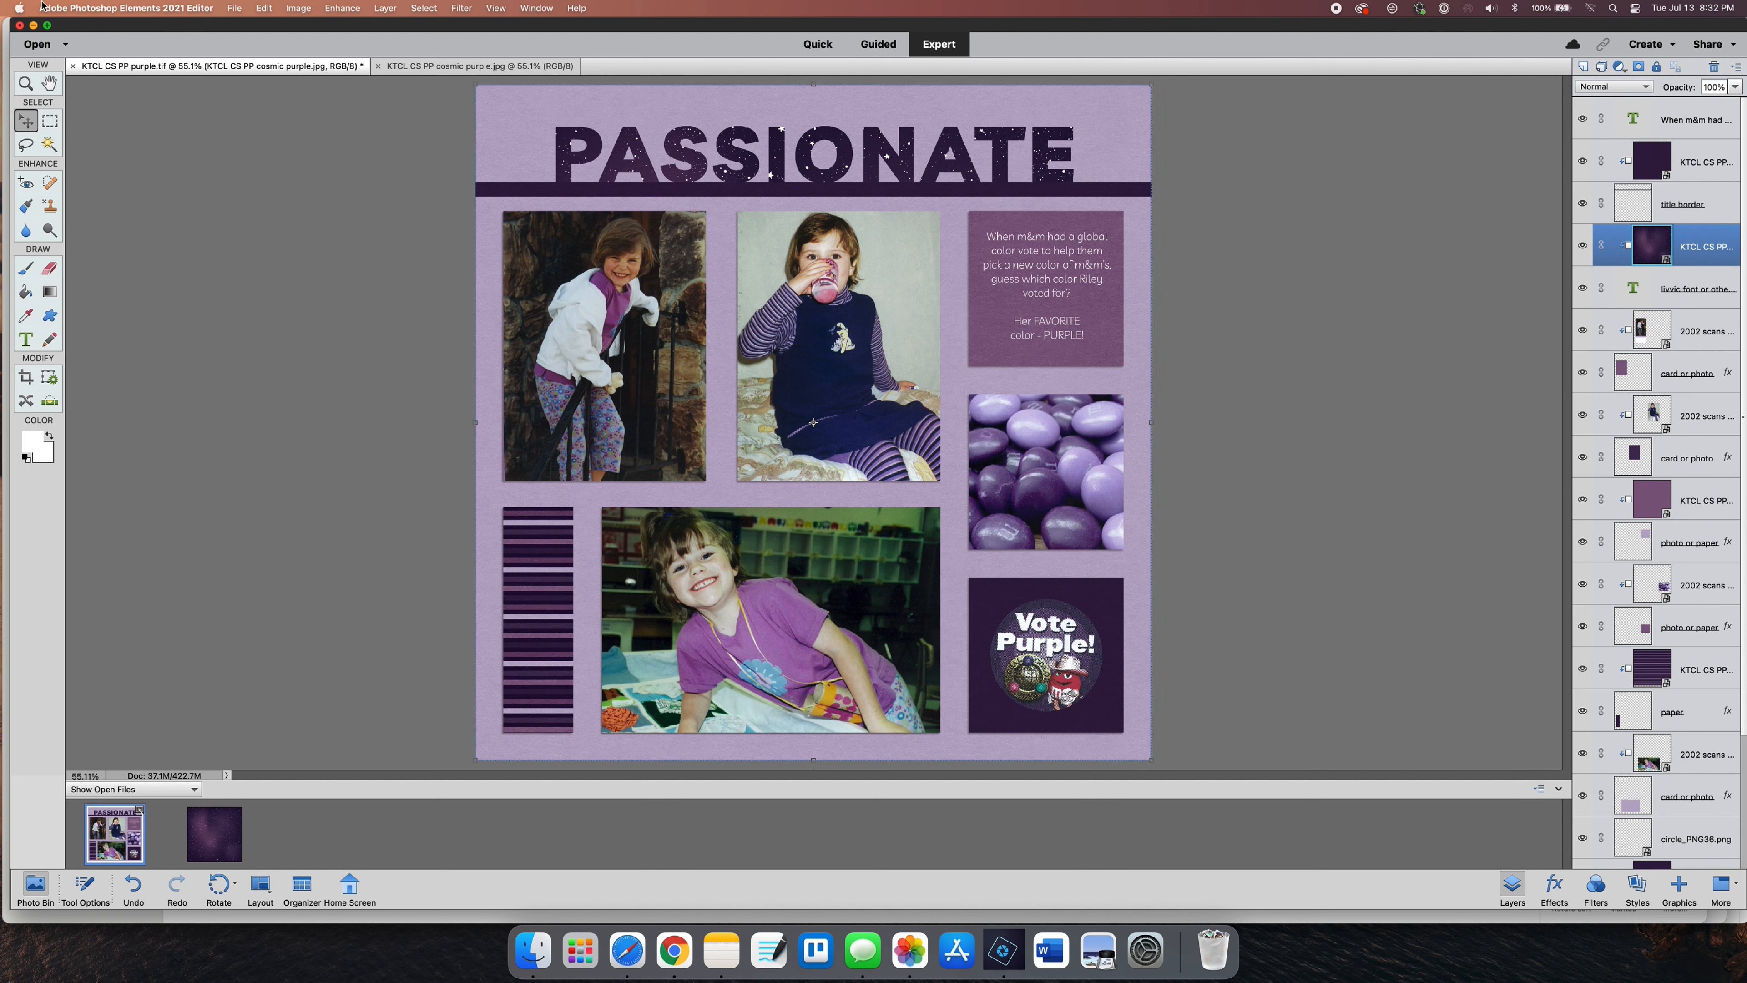
# - Save the KTCL CS PP purple.tif page
pyautogui.click(234, 8)
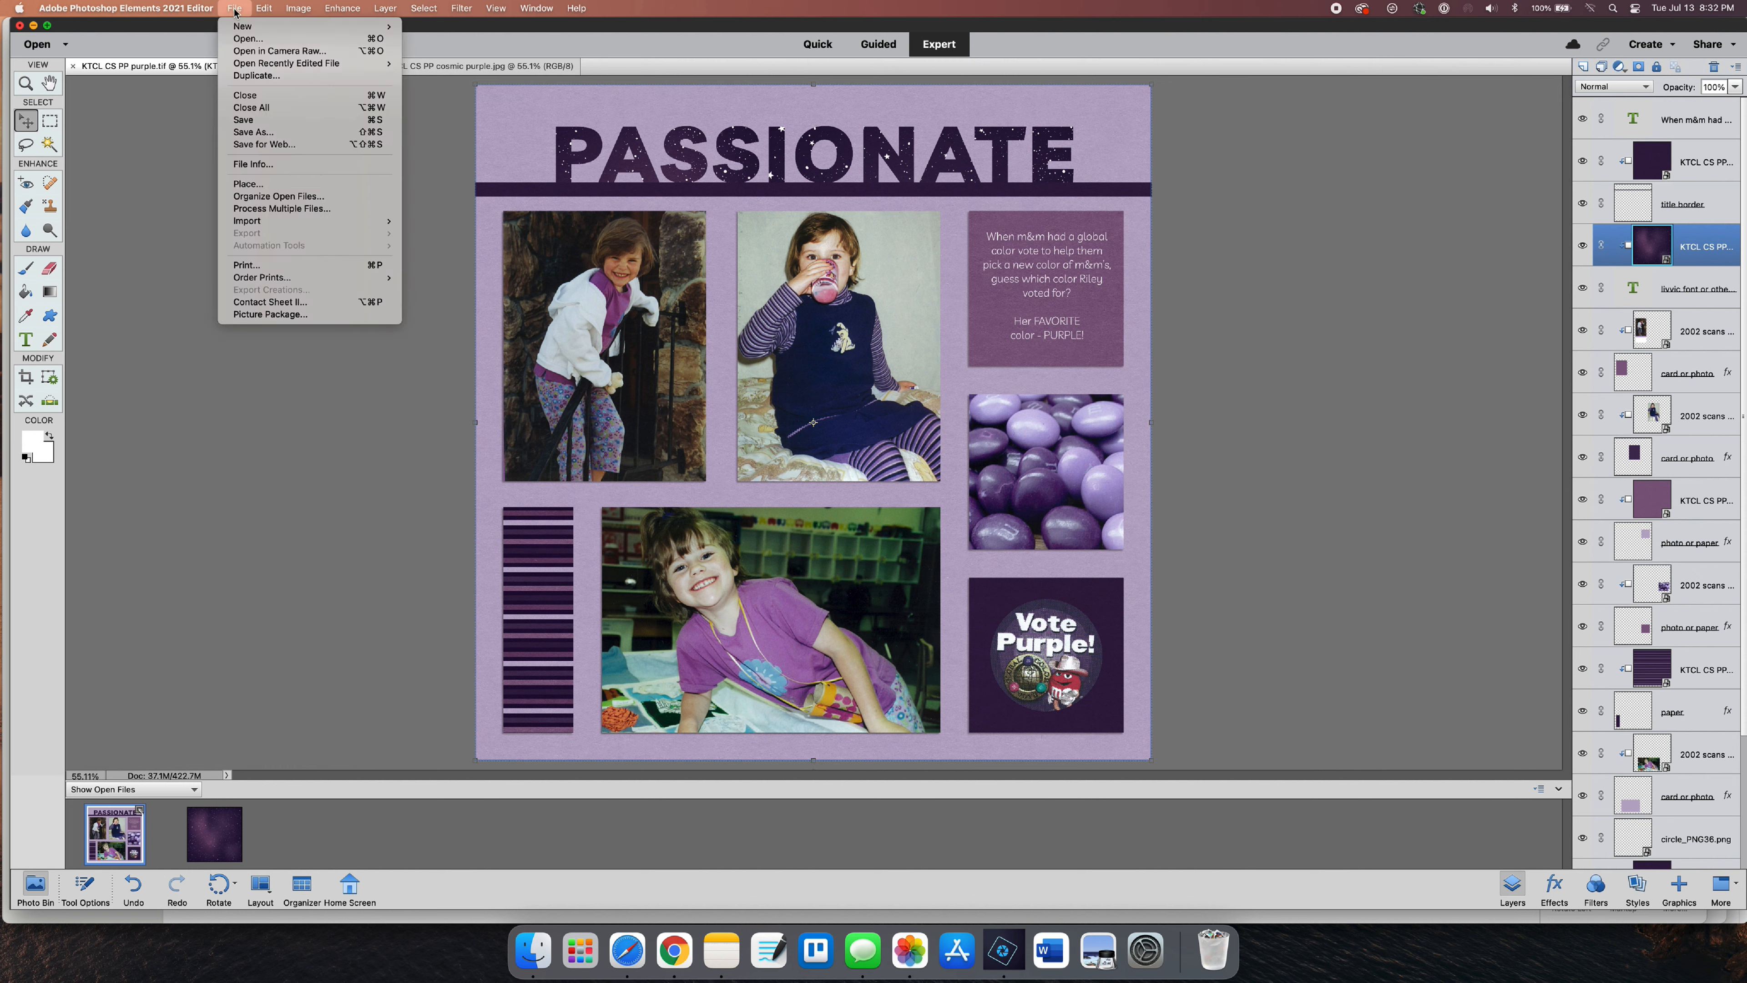
pyautogui.click(255, 121)
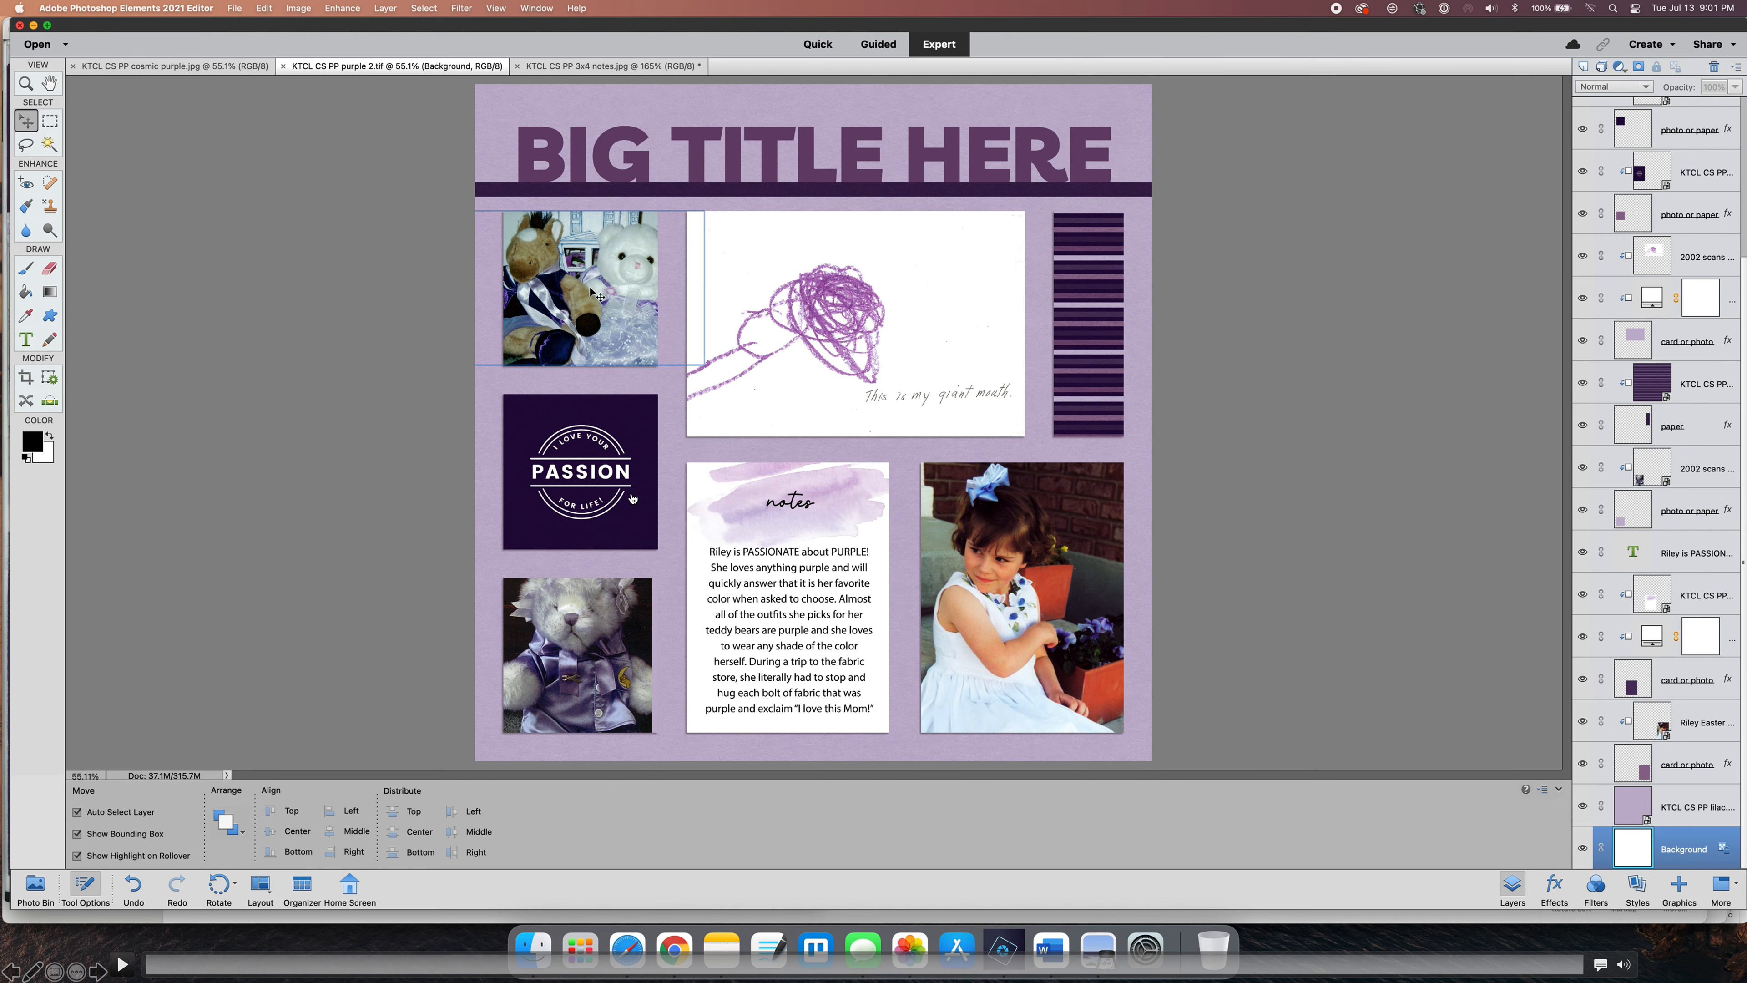
pyautogui.press('space')
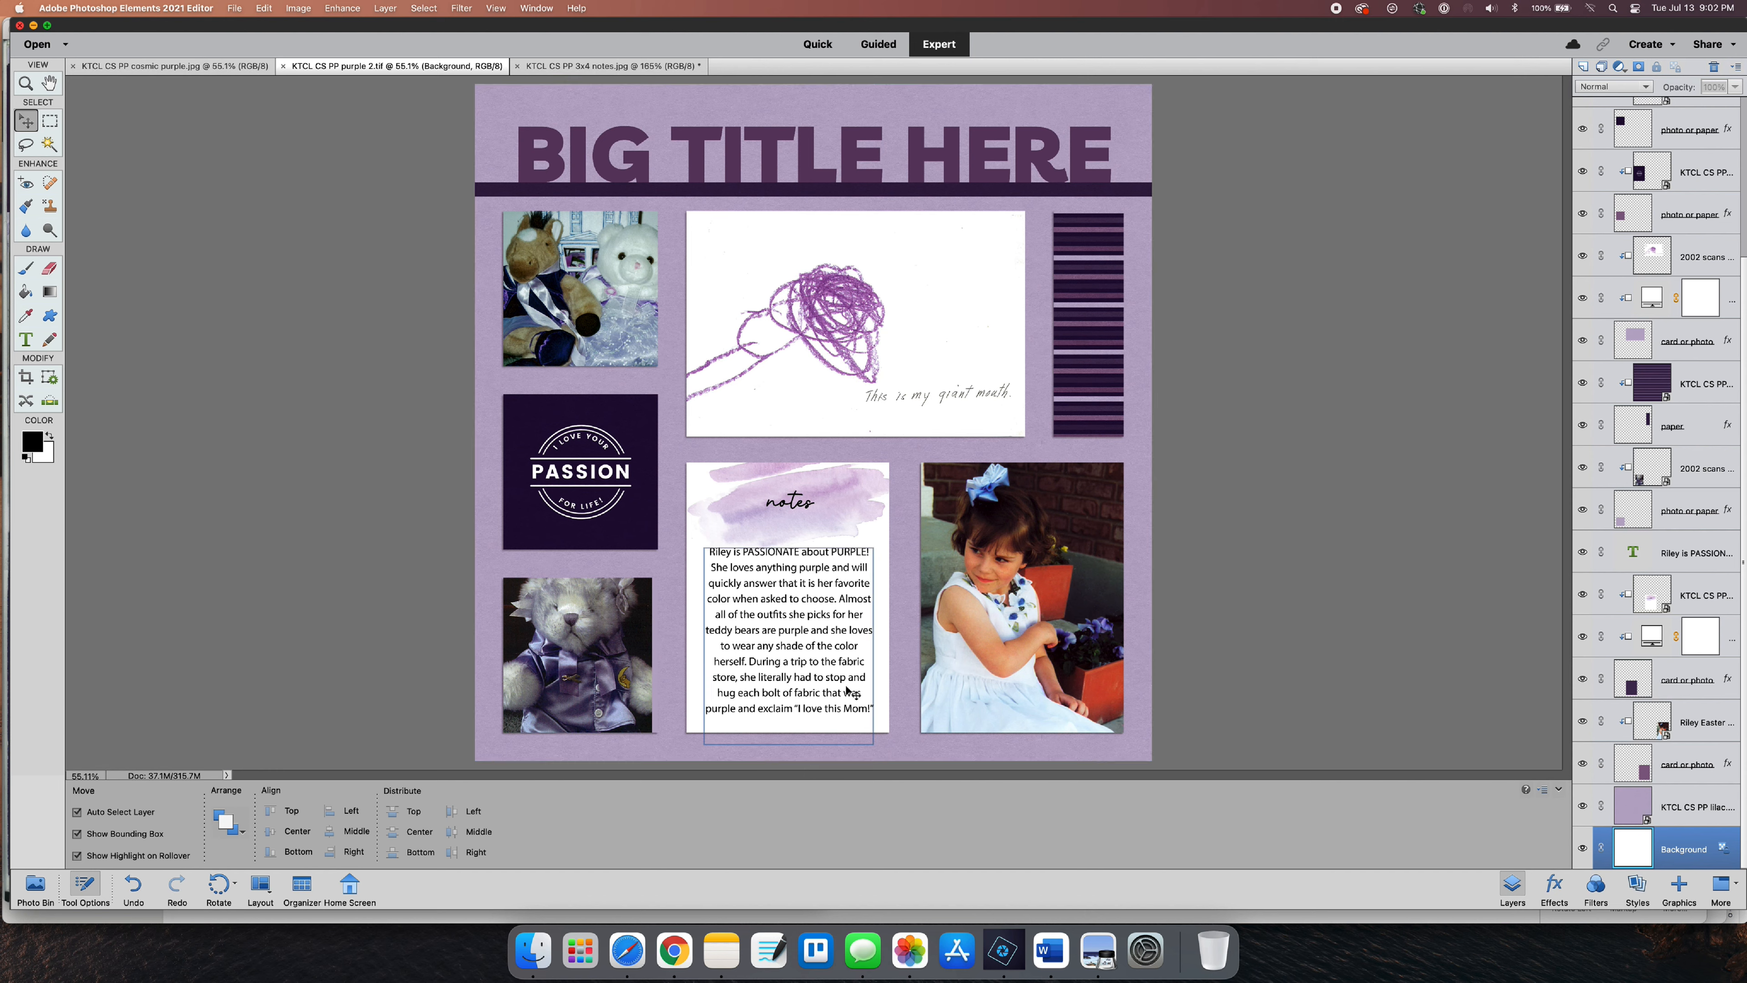
# - Replace the "BIG TITLE HERE" text on KTCL CS PP purple 2.tif with "ABOUT PURPLE", commit it, and deselect the title layer
pyautogui.click(778, 142)
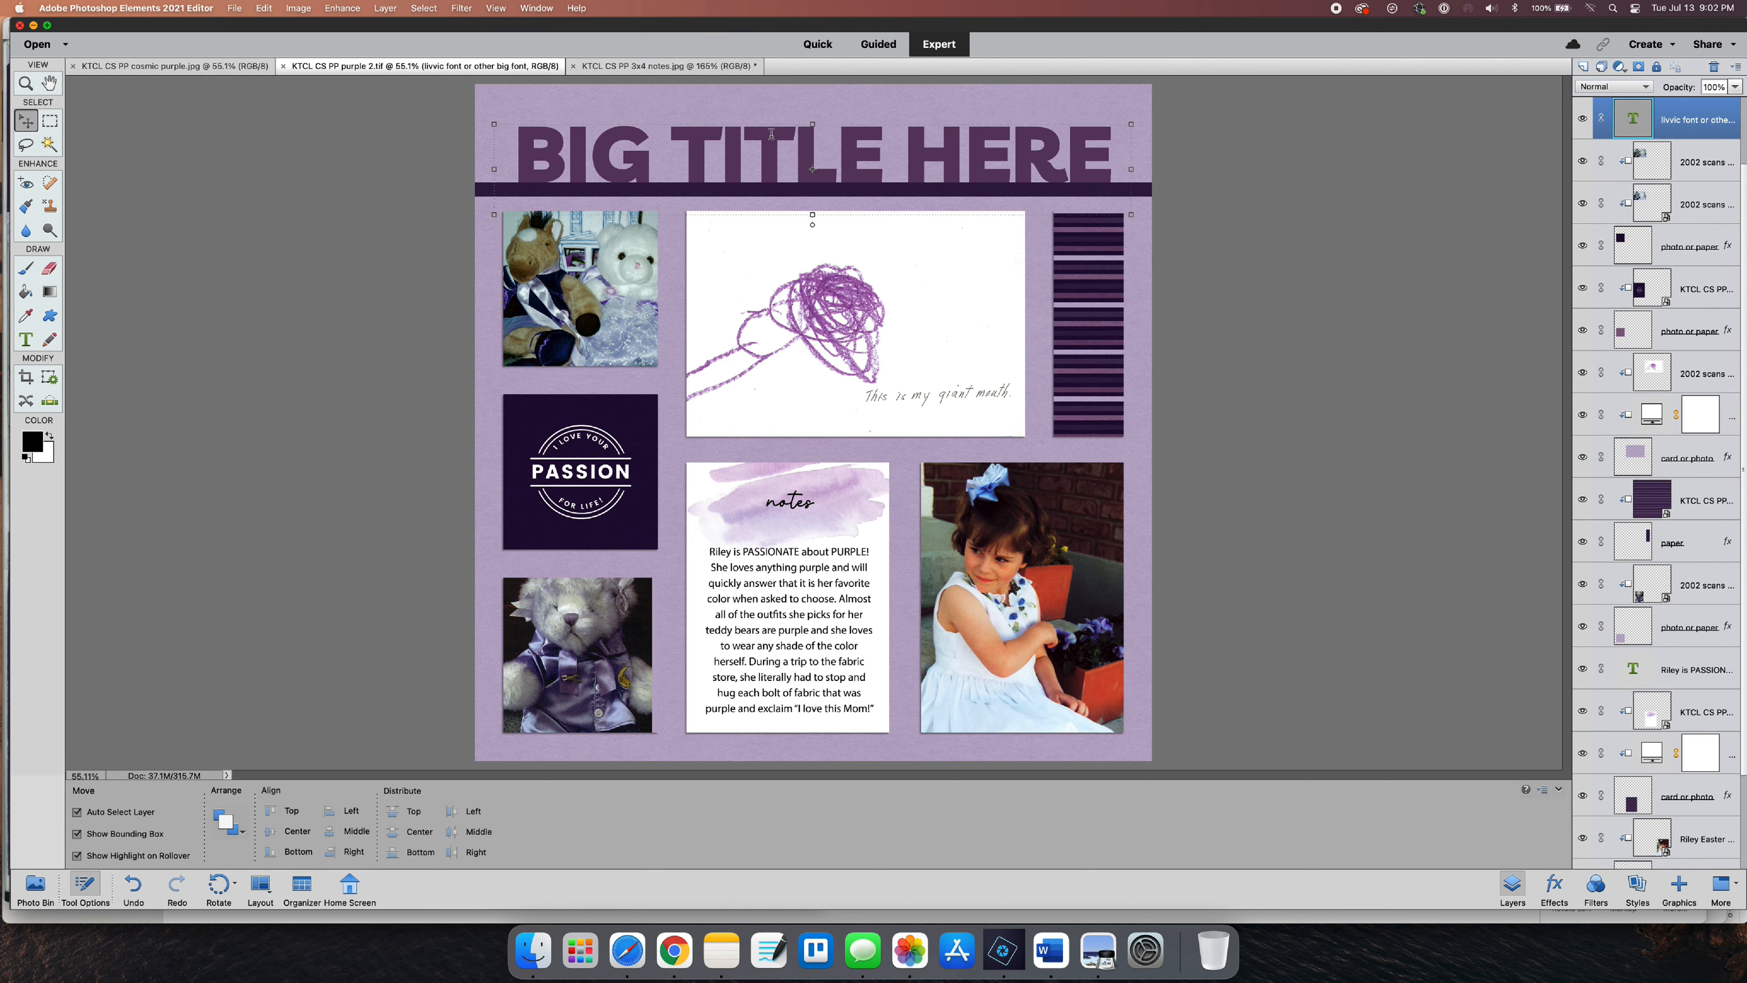
pyautogui.doubleClick(771, 138)
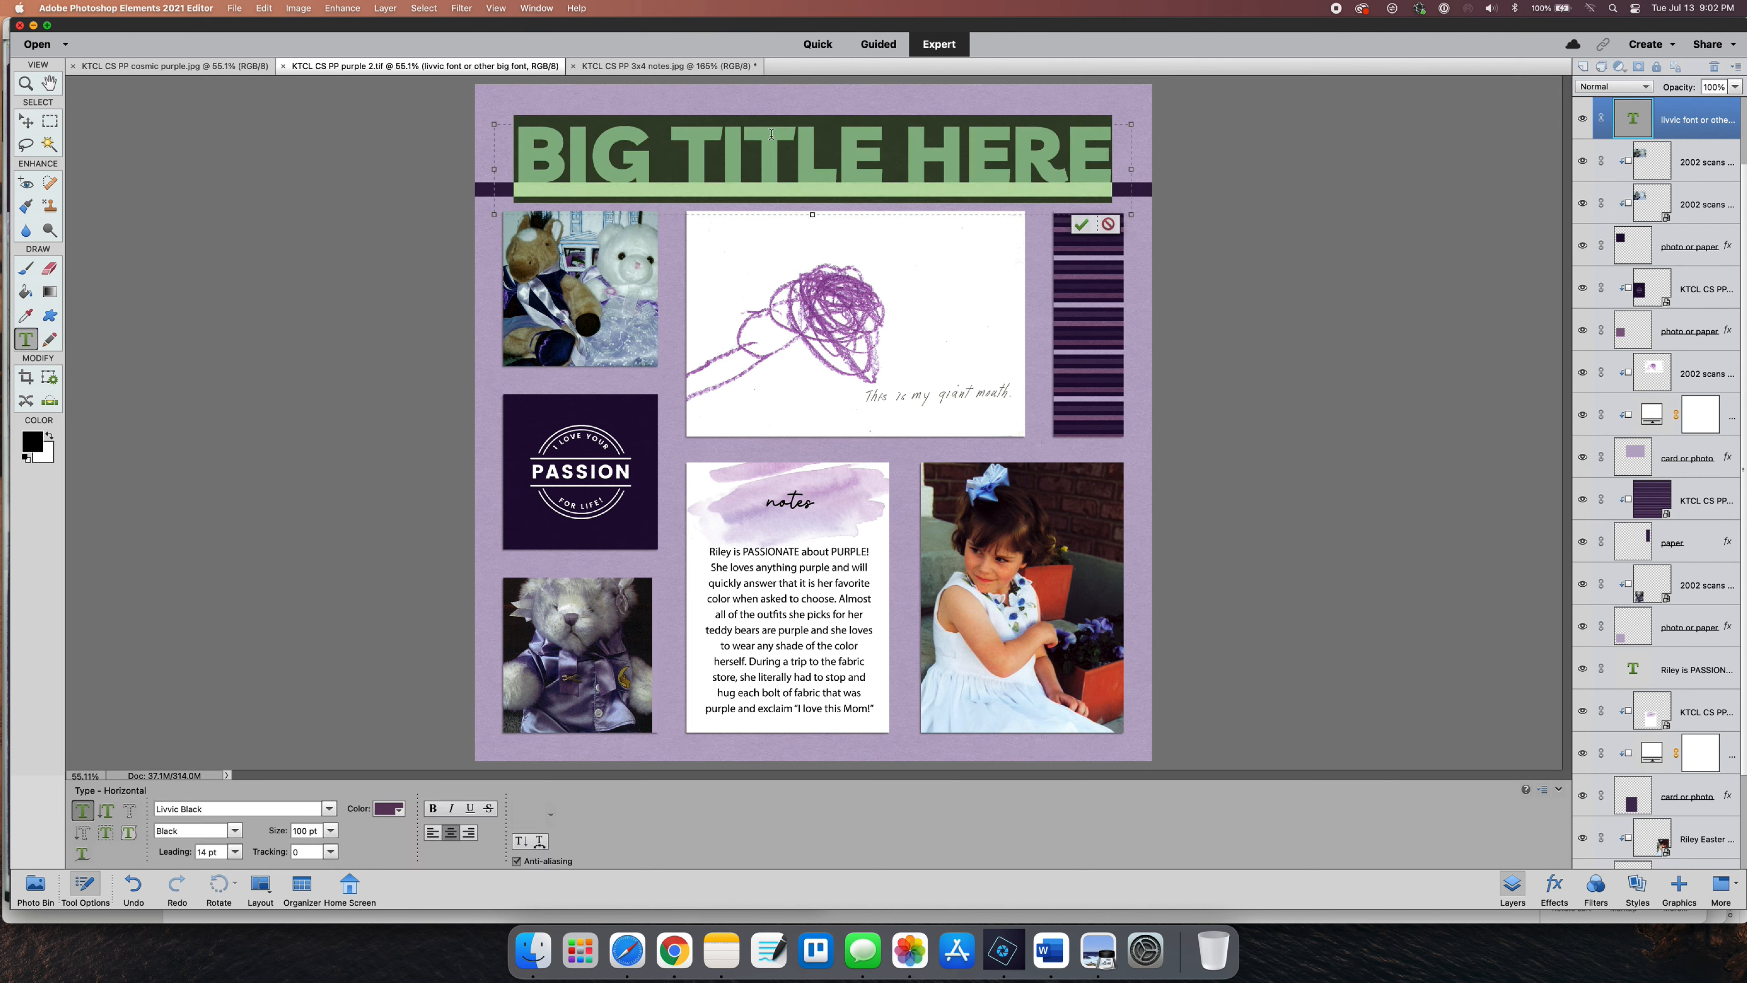
pyautogui.write('ABOU')
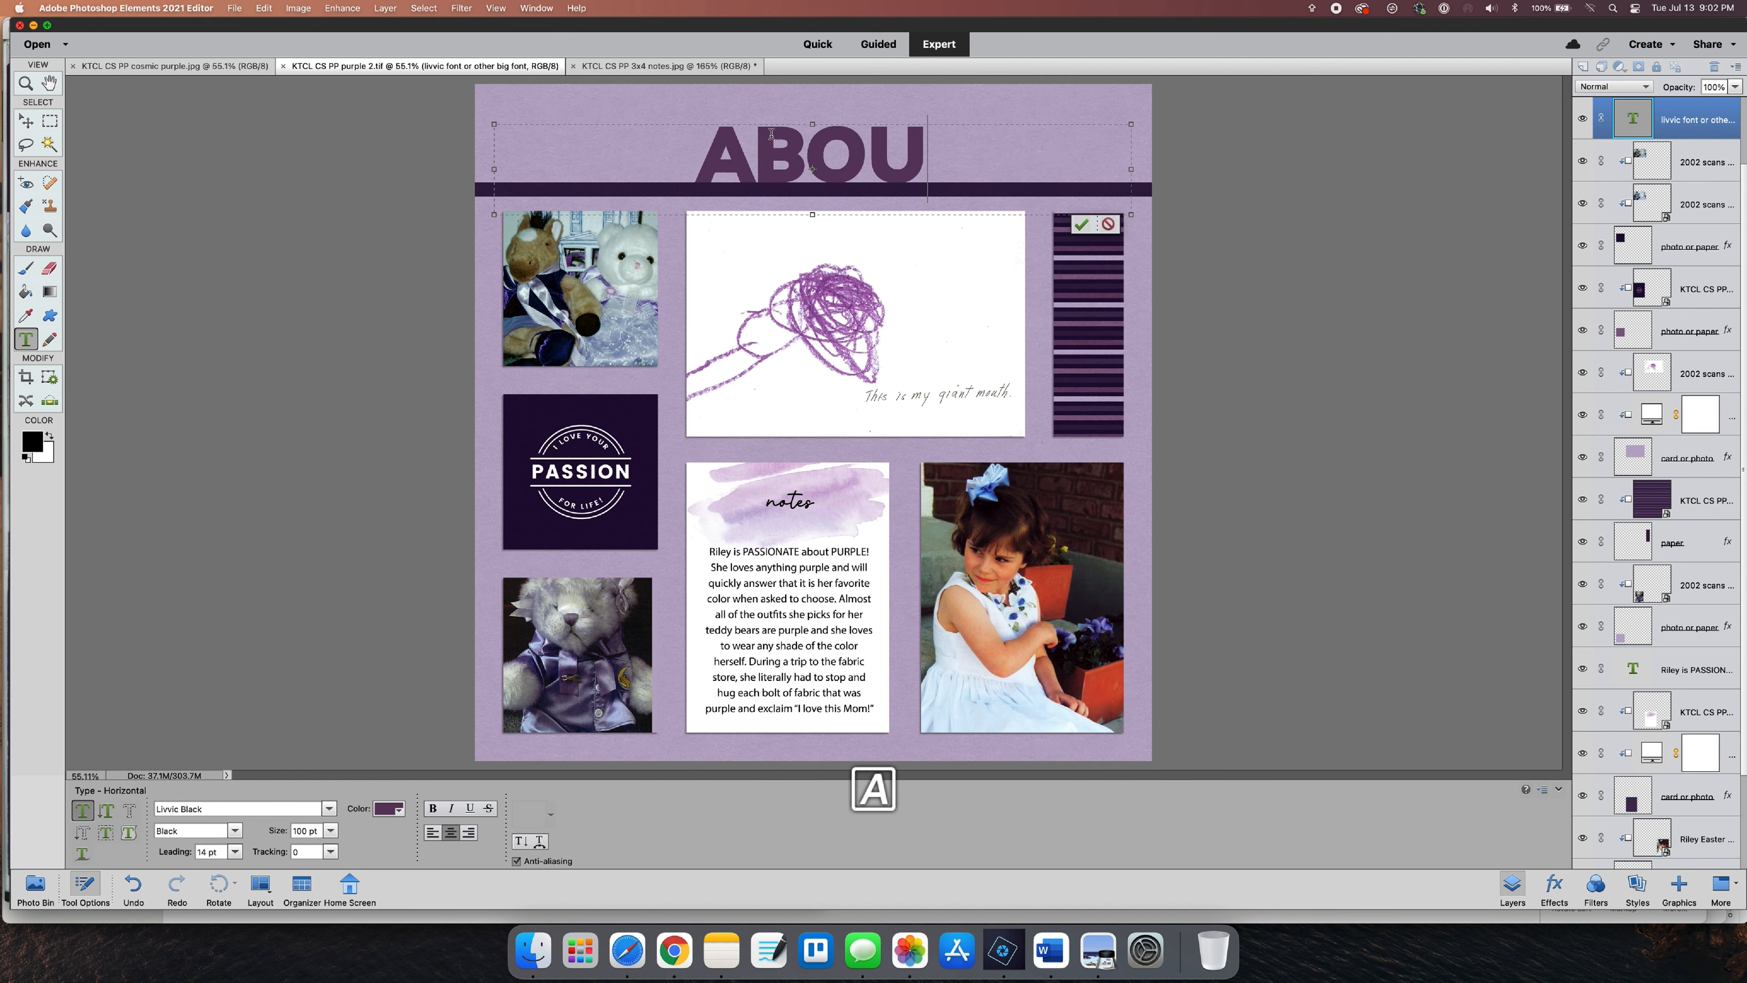
pyautogui.write('T PRUPL')
pyautogui.press('BackSpace')
pyautogui.press('BackSpace')
pyautogui.press('BackSpace')
pyautogui.press('BackSpace')
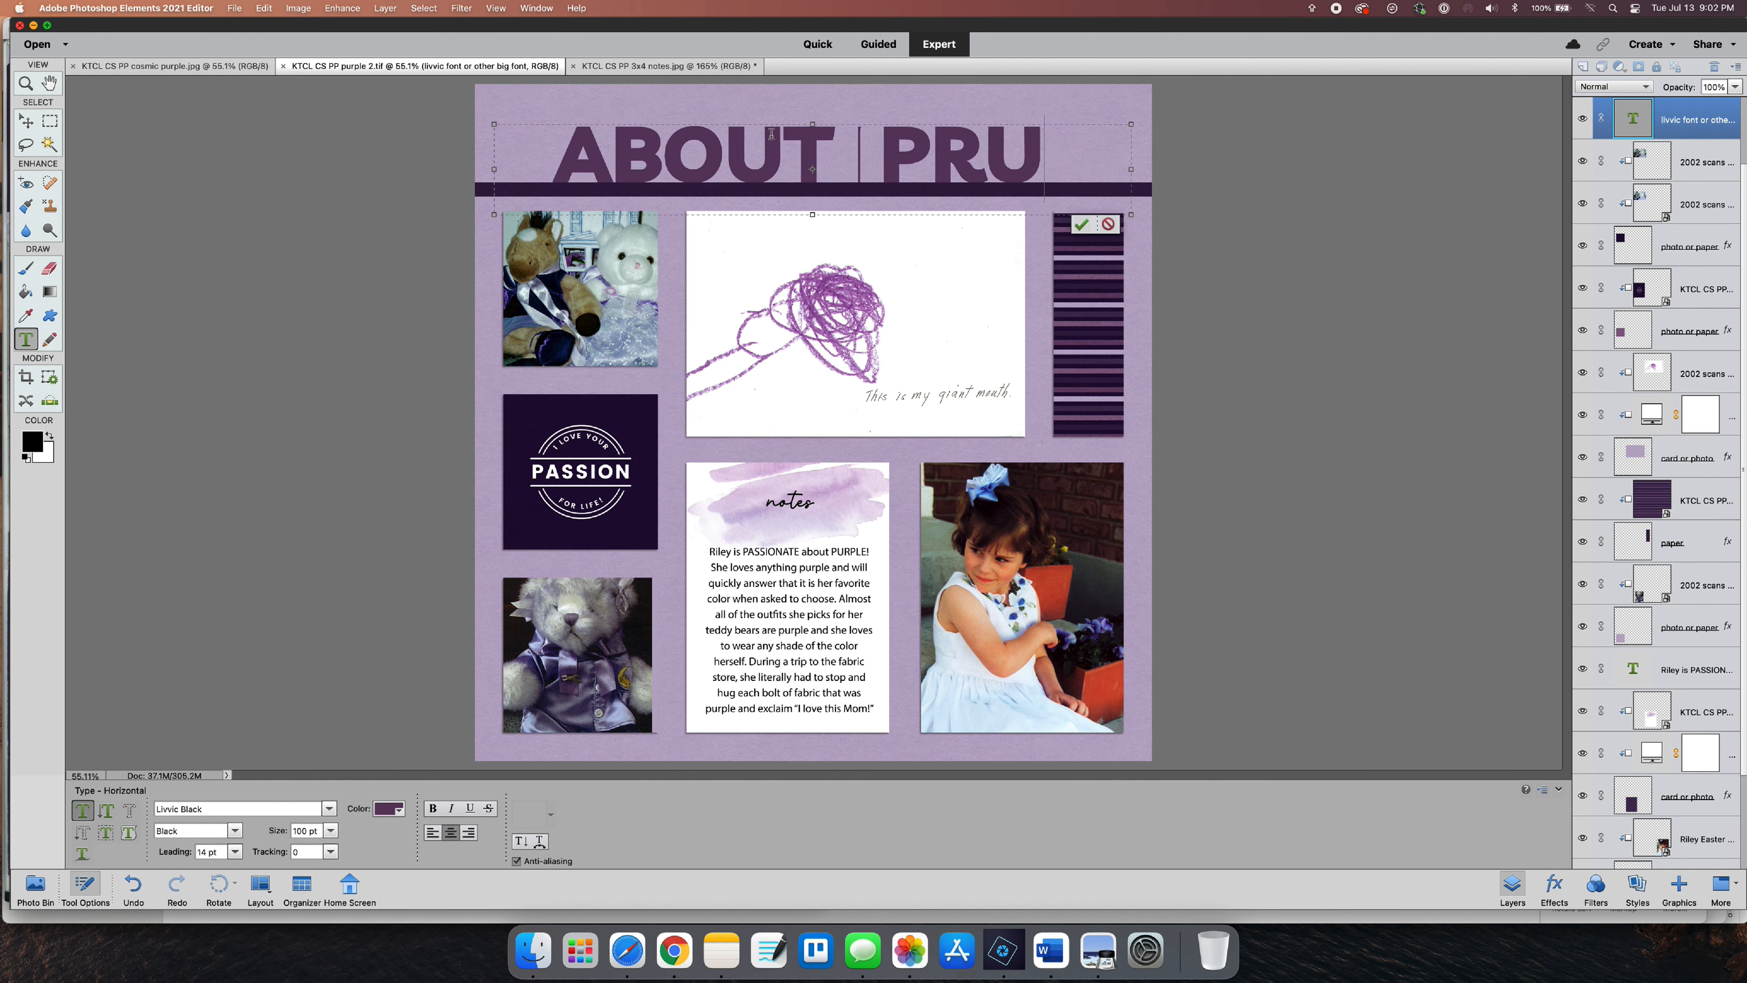
pyautogui.write('URPLE')
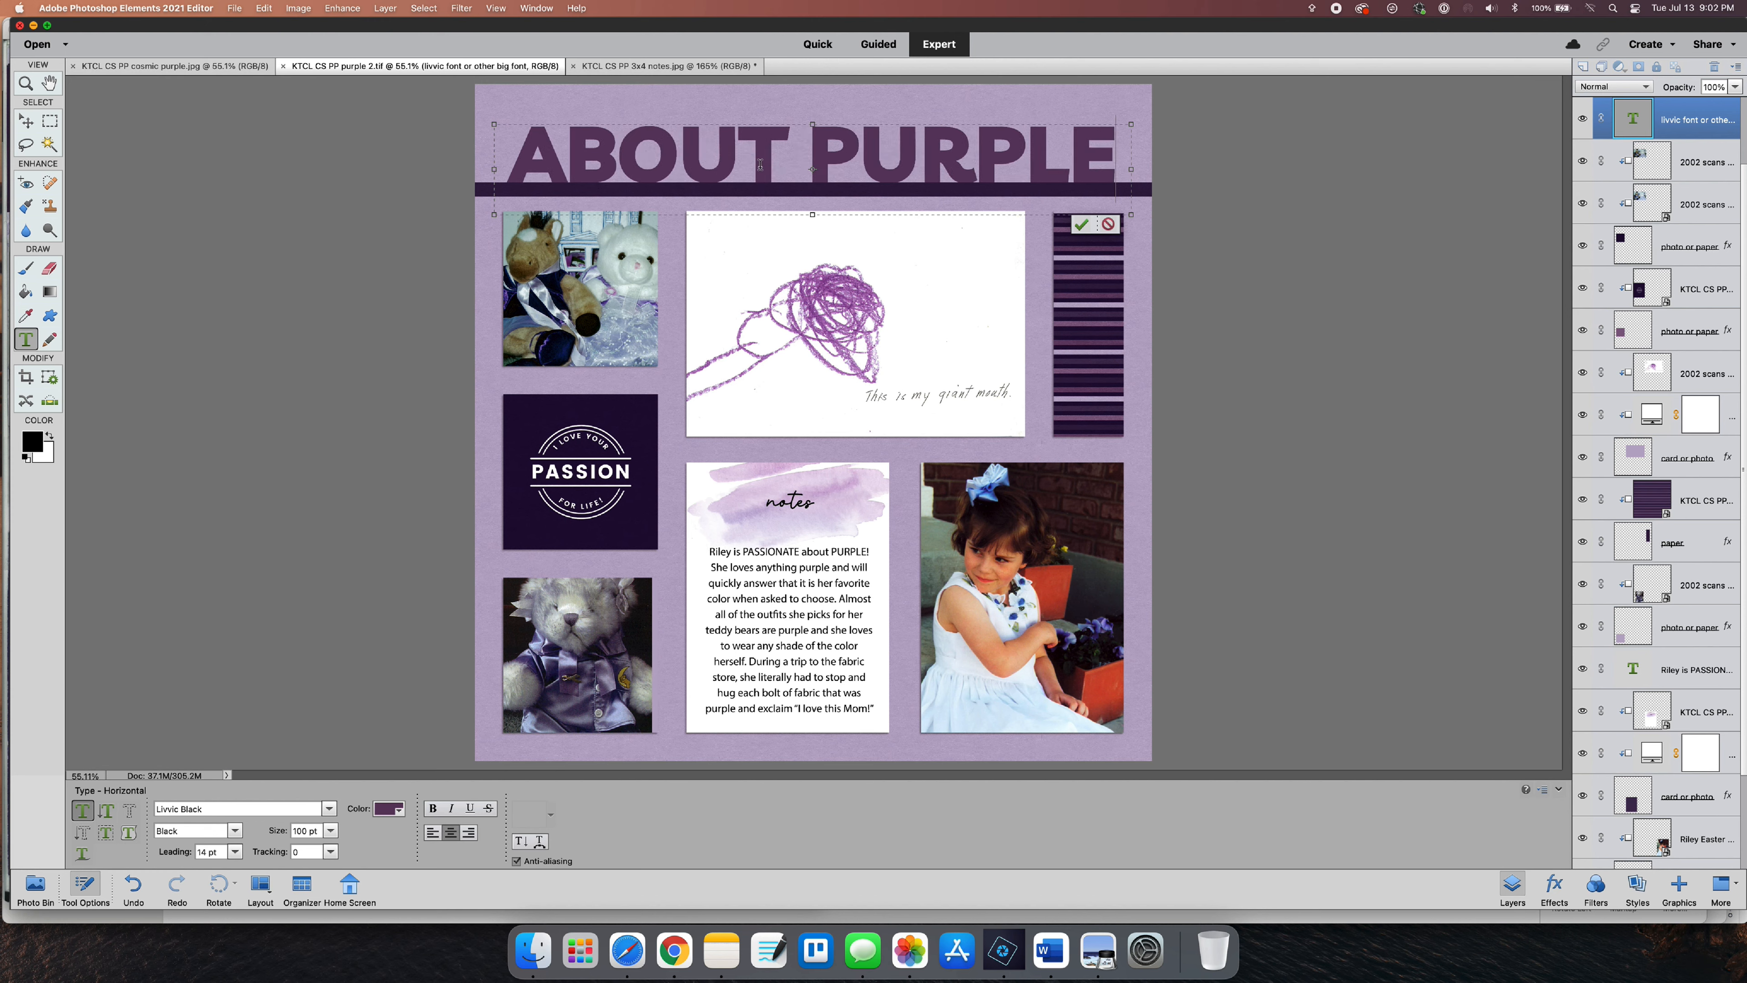
pyautogui.click(1082, 225)
pyautogui.press('v')
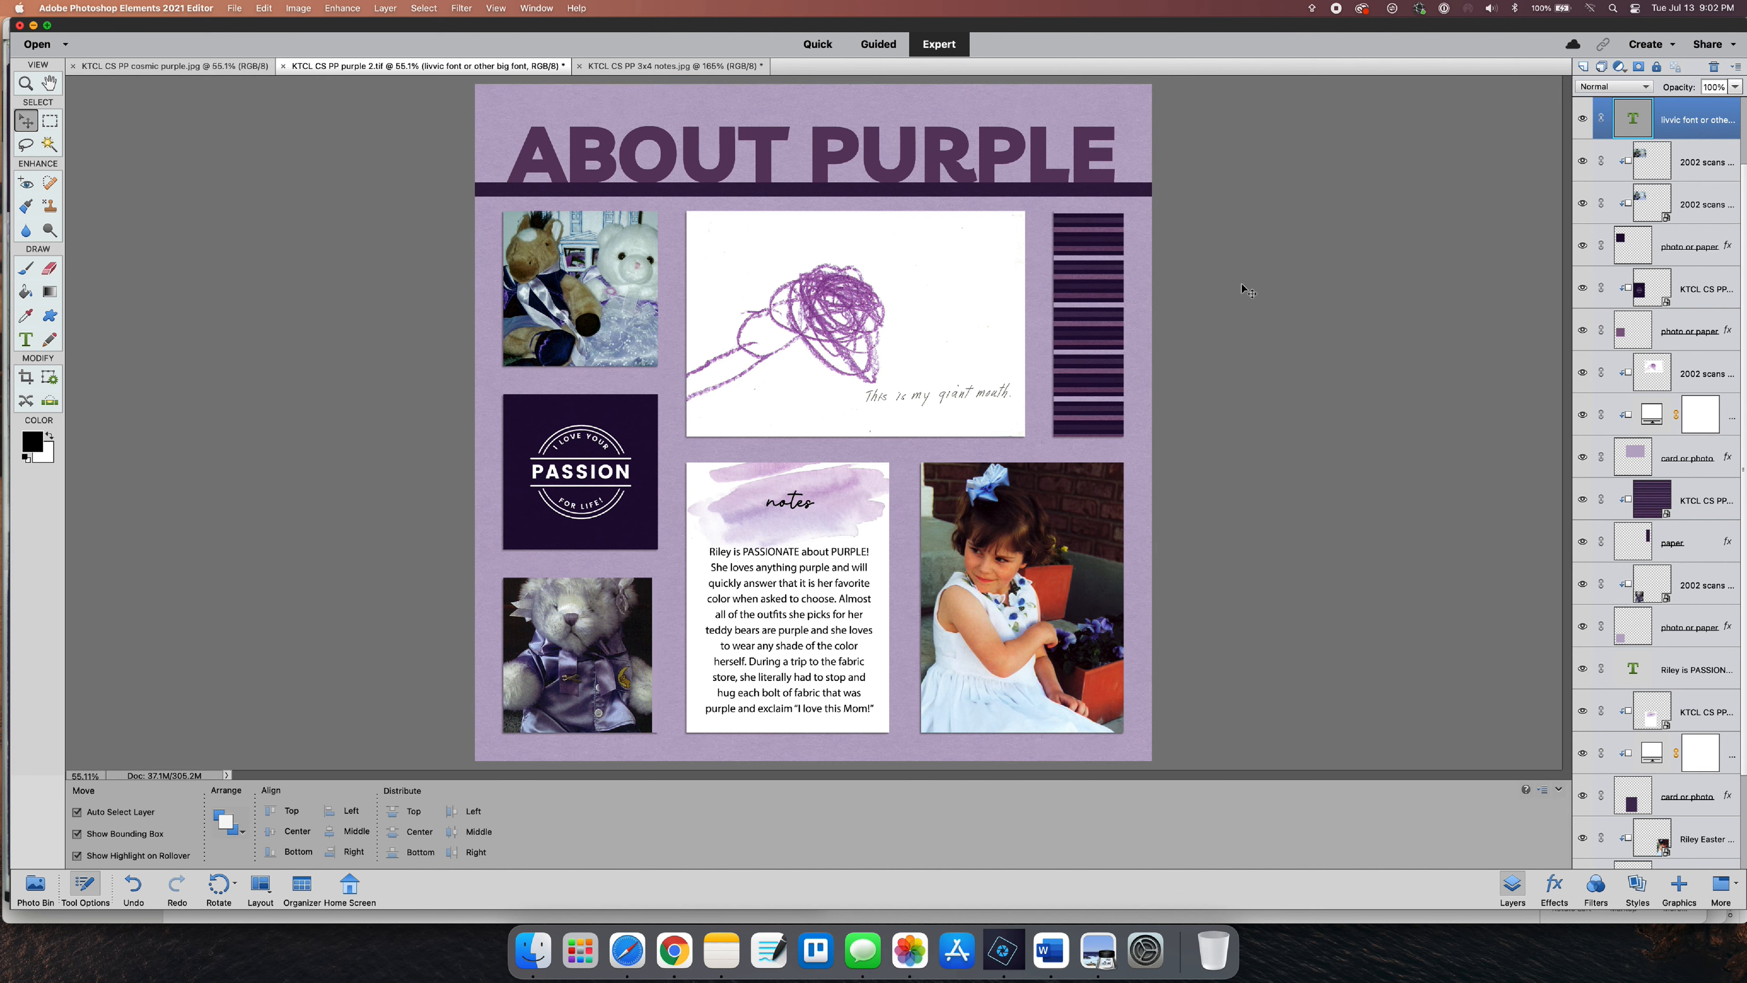
pyautogui.click(1242, 284)
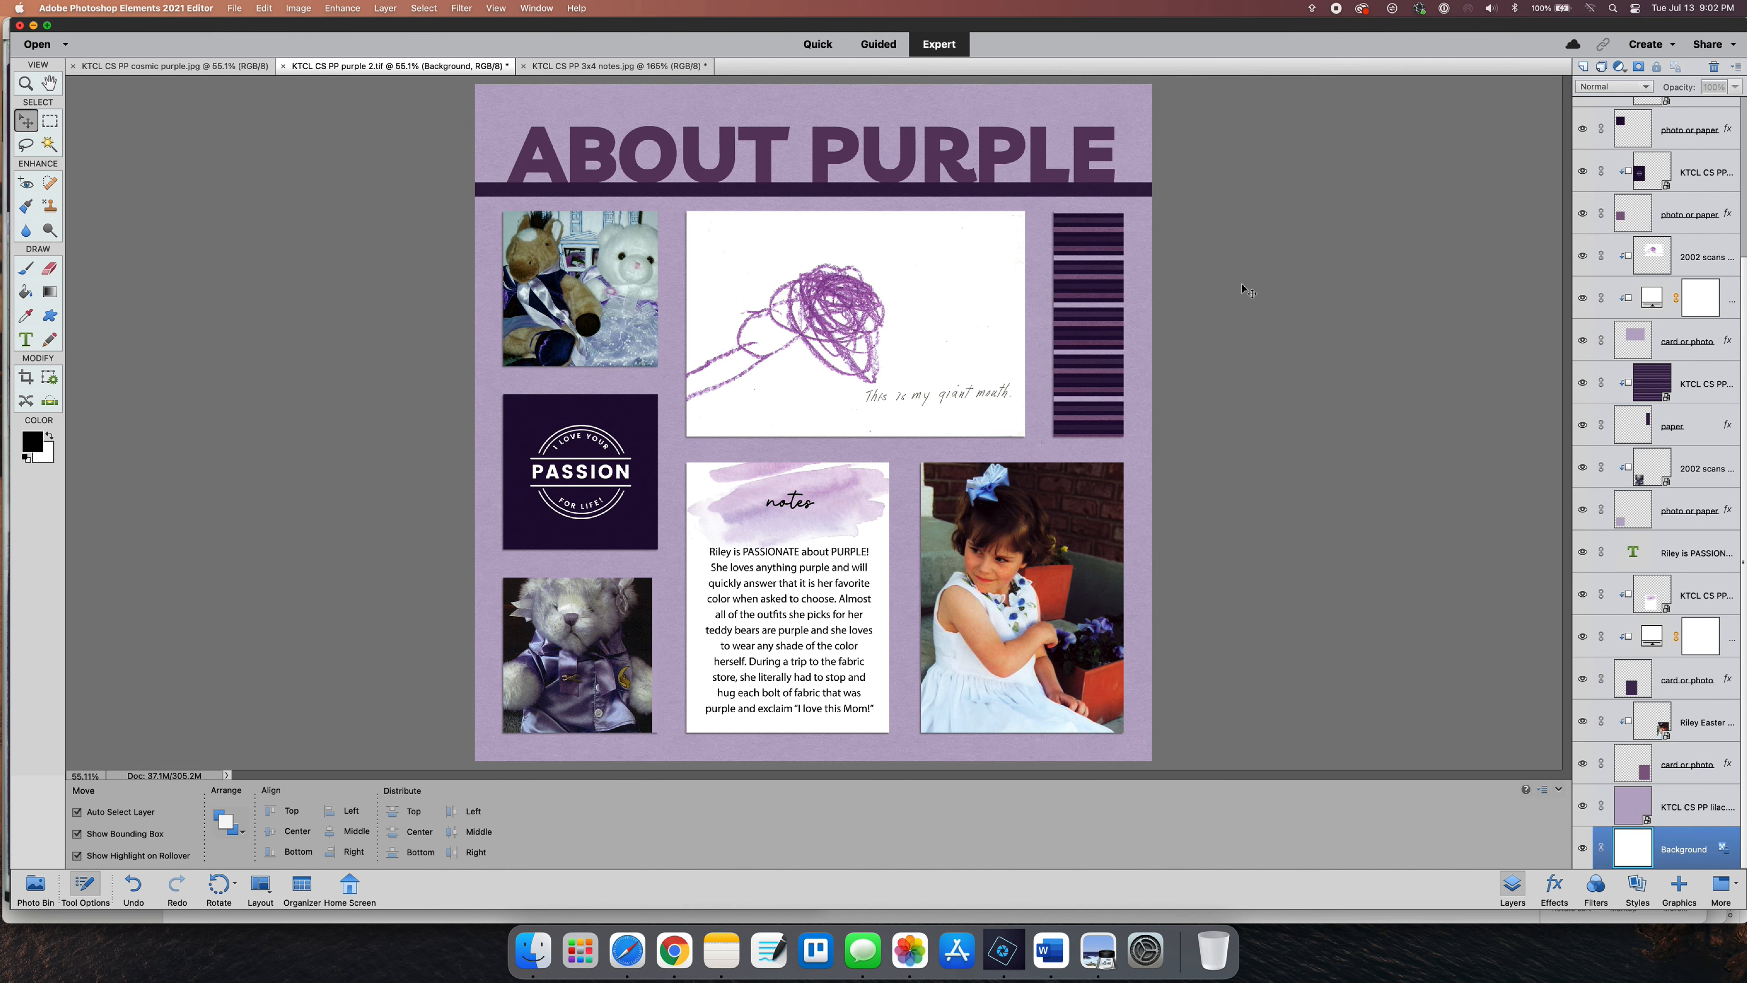
# - Add the cosmic purple paper to KTCL CS PP purple 2.tif directly above the ABOUT PURPLE title layer and clip it to the title
pyautogui.click(863, 151)
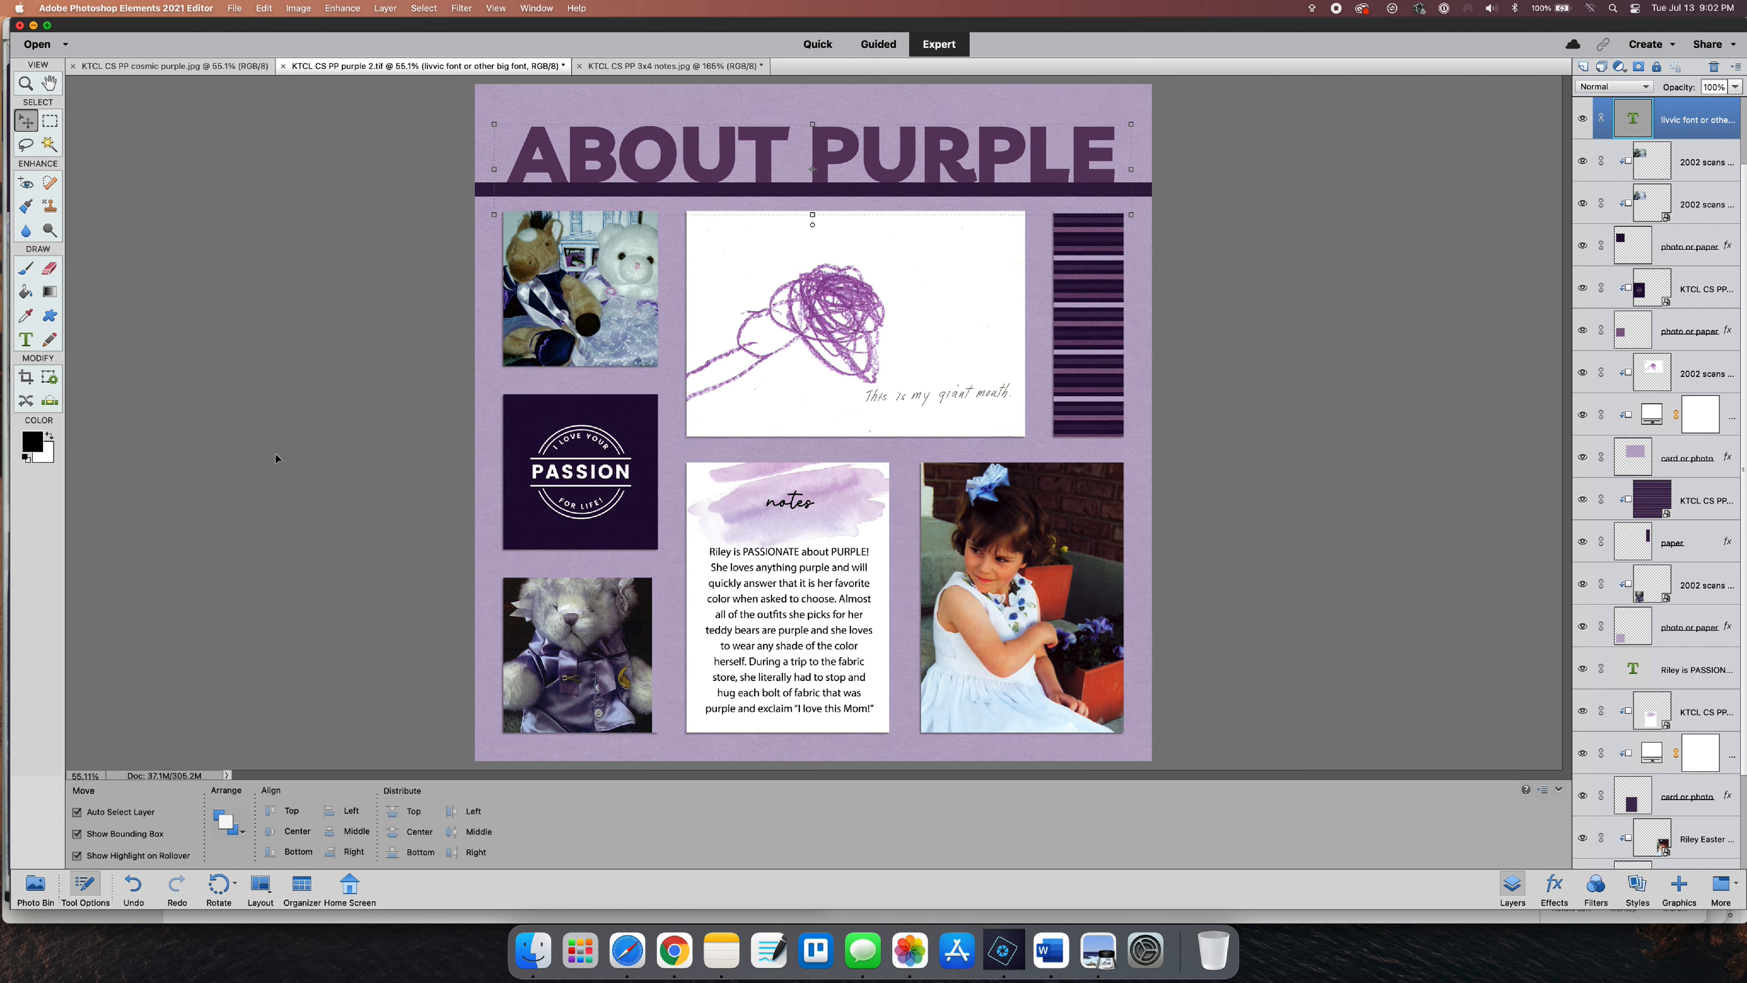
pyautogui.click(35, 883)
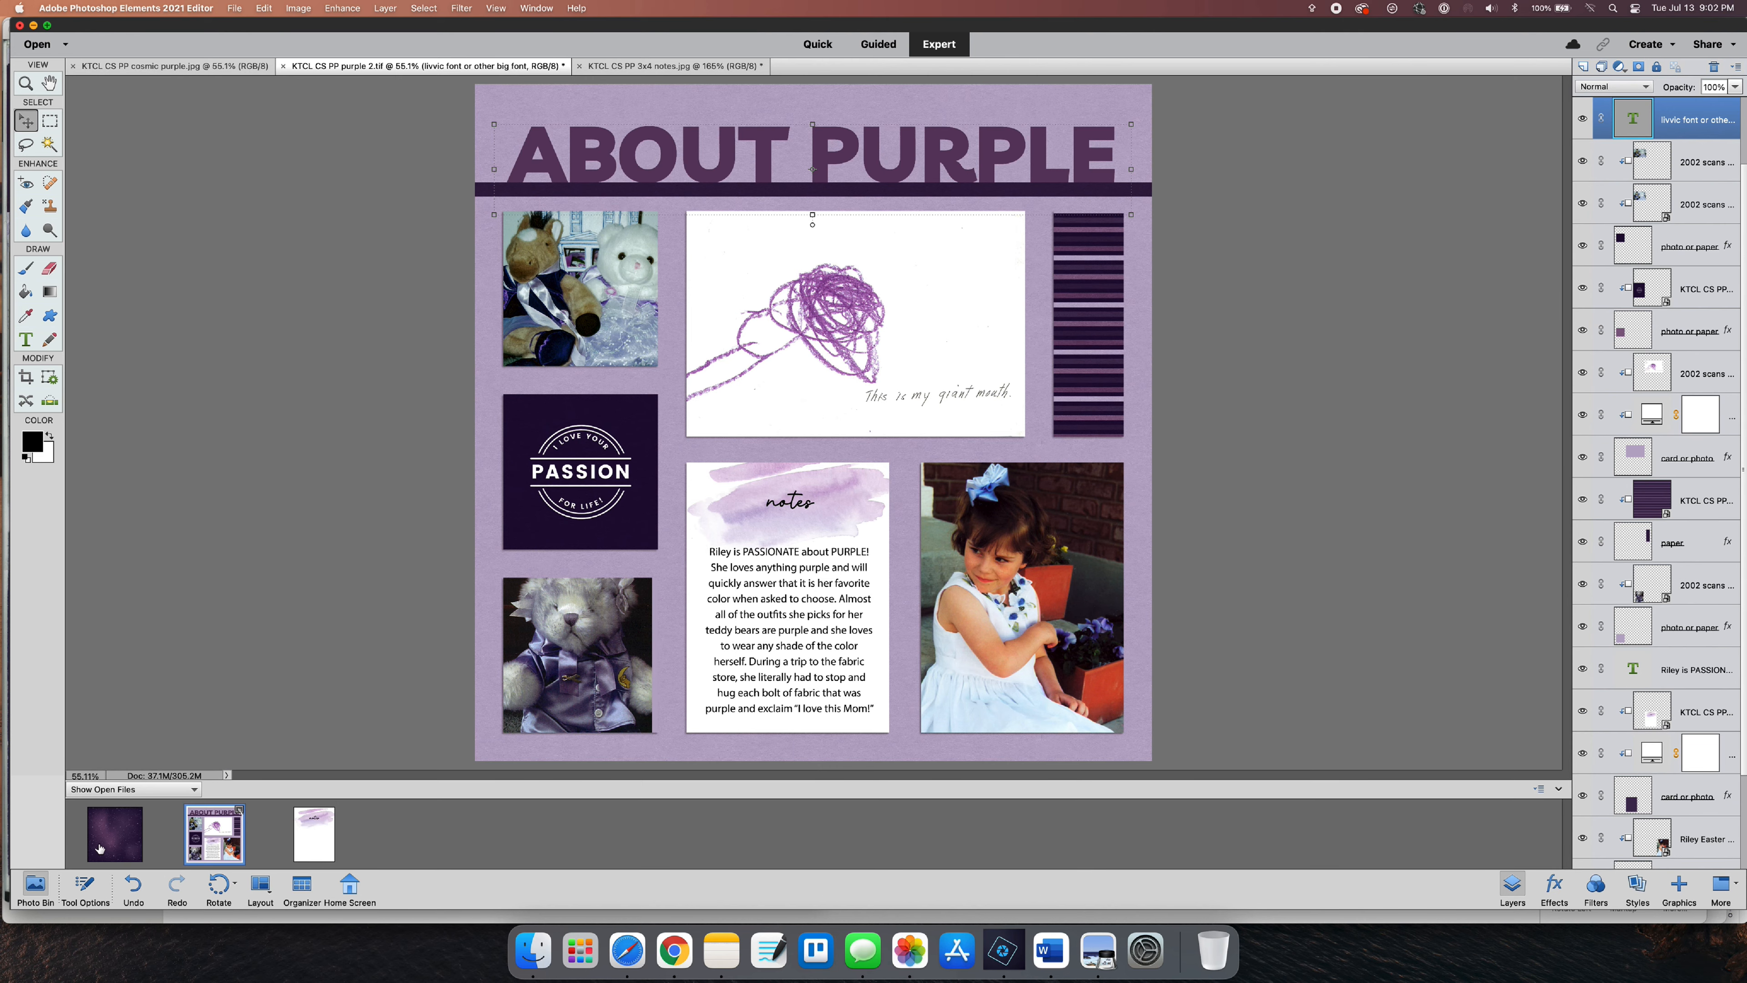
pyautogui.moveTo(101, 848); pyautogui.dragTo(863, 184)
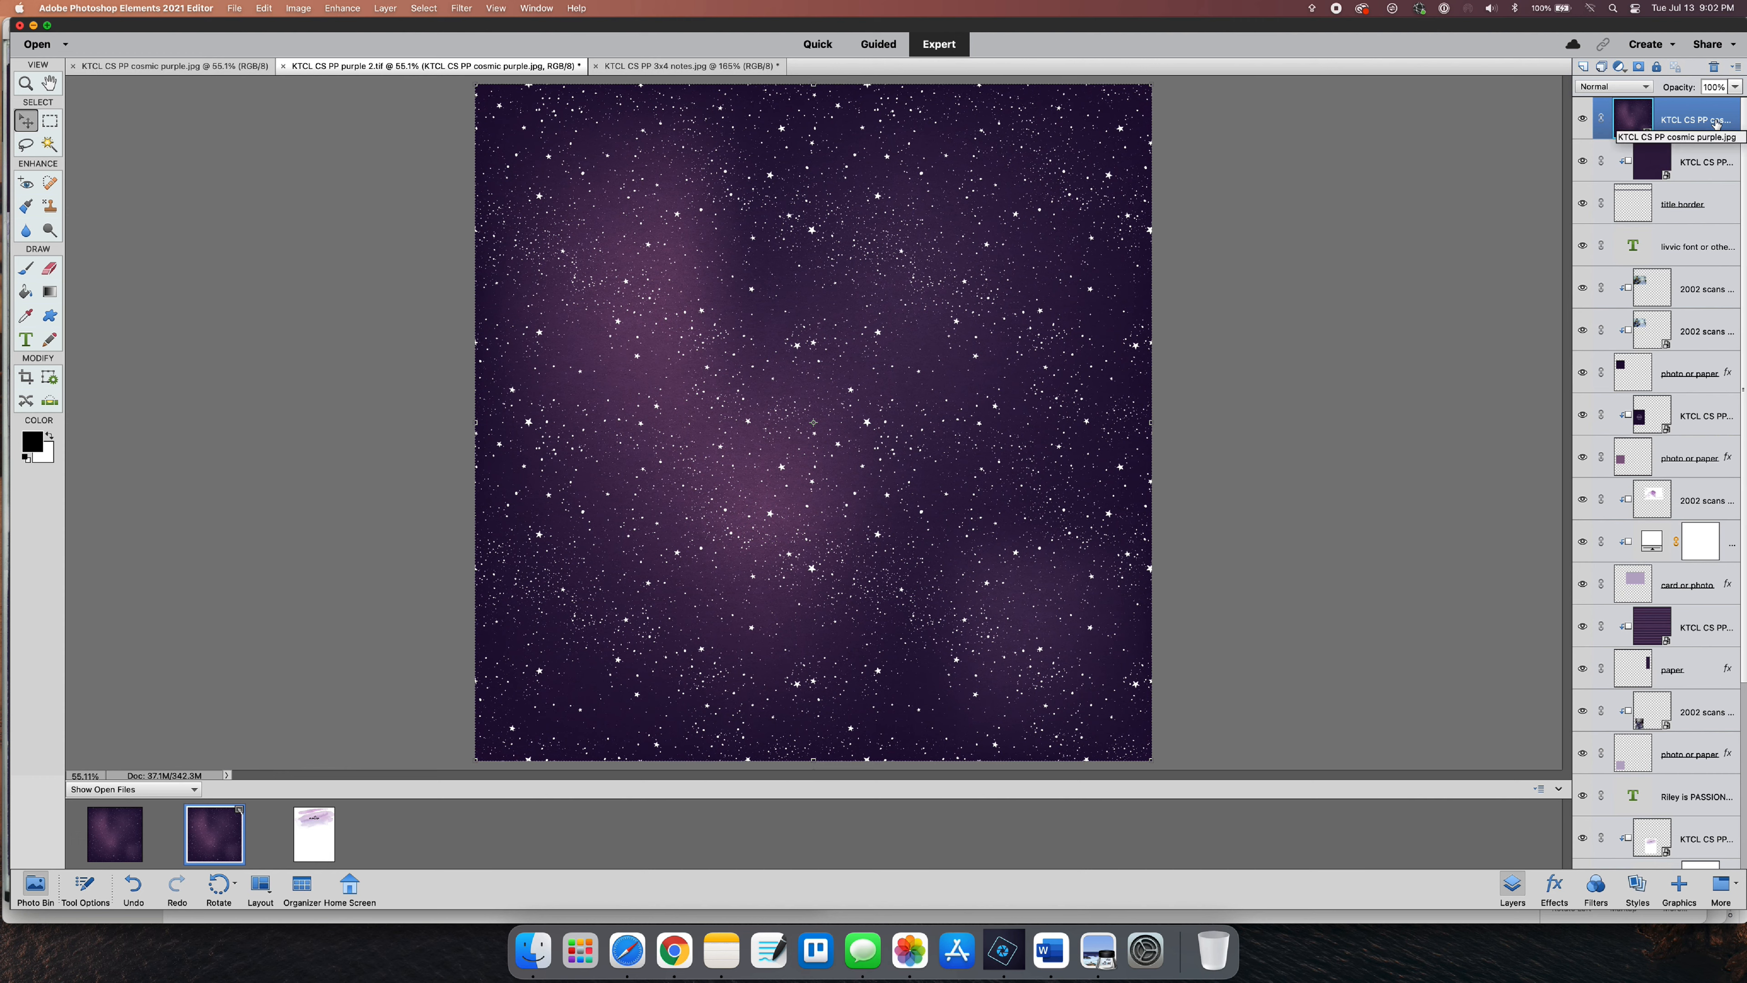
pyautogui.moveTo(1704, 116); pyautogui.dragTo(1695, 220)
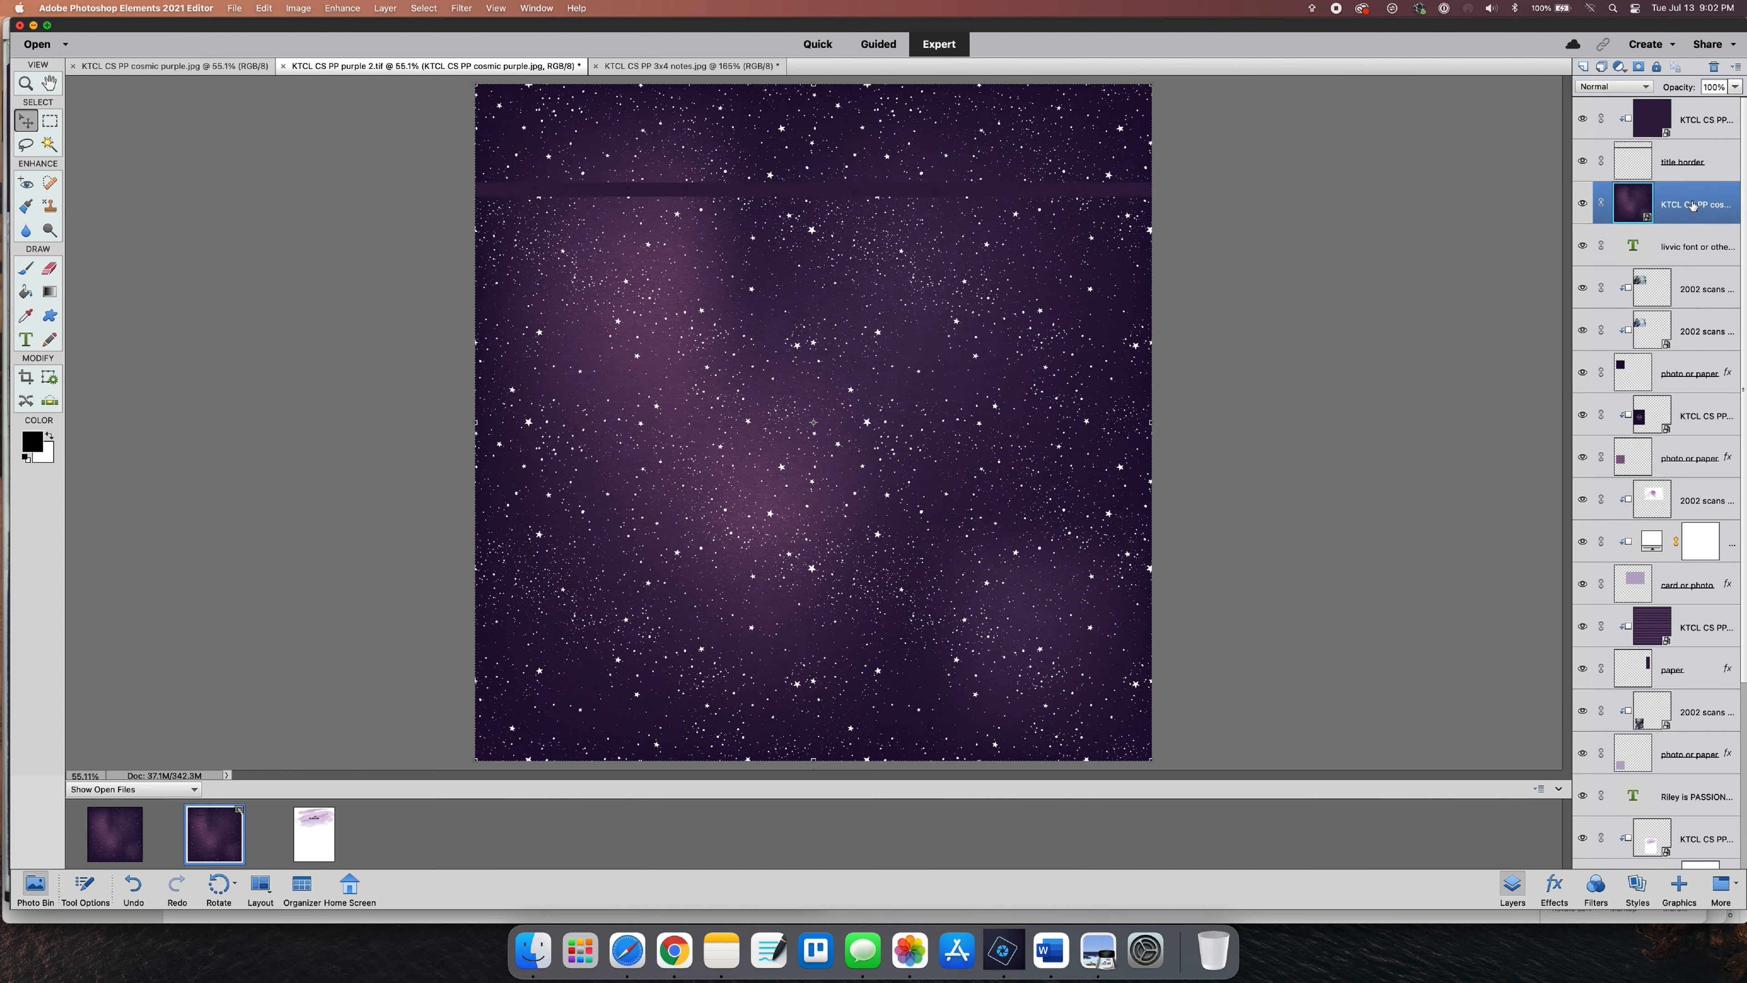
pyautogui.rightClick(1692, 194)
pyautogui.click(1667, 307)
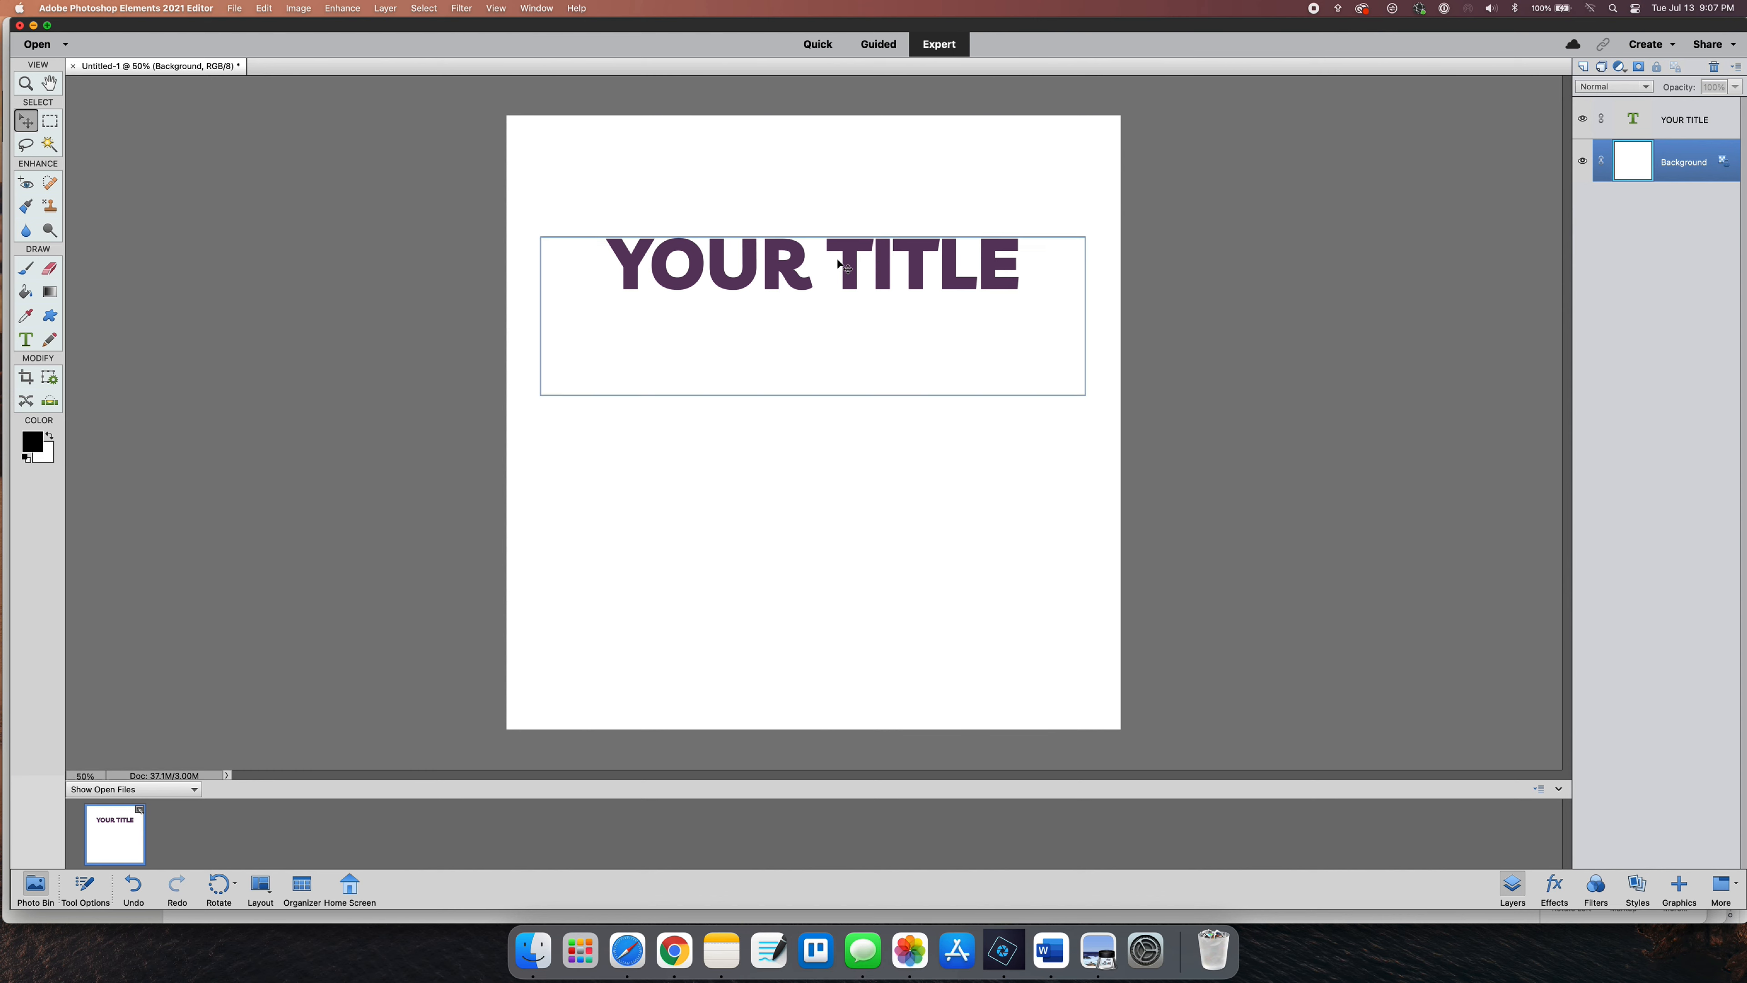
# - Set the tracking of the YOUR TITLE text on the Untitled-1 page to 50 and commit the text
pyautogui.click(840, 249)
pyautogui.doubleClick(841, 250)
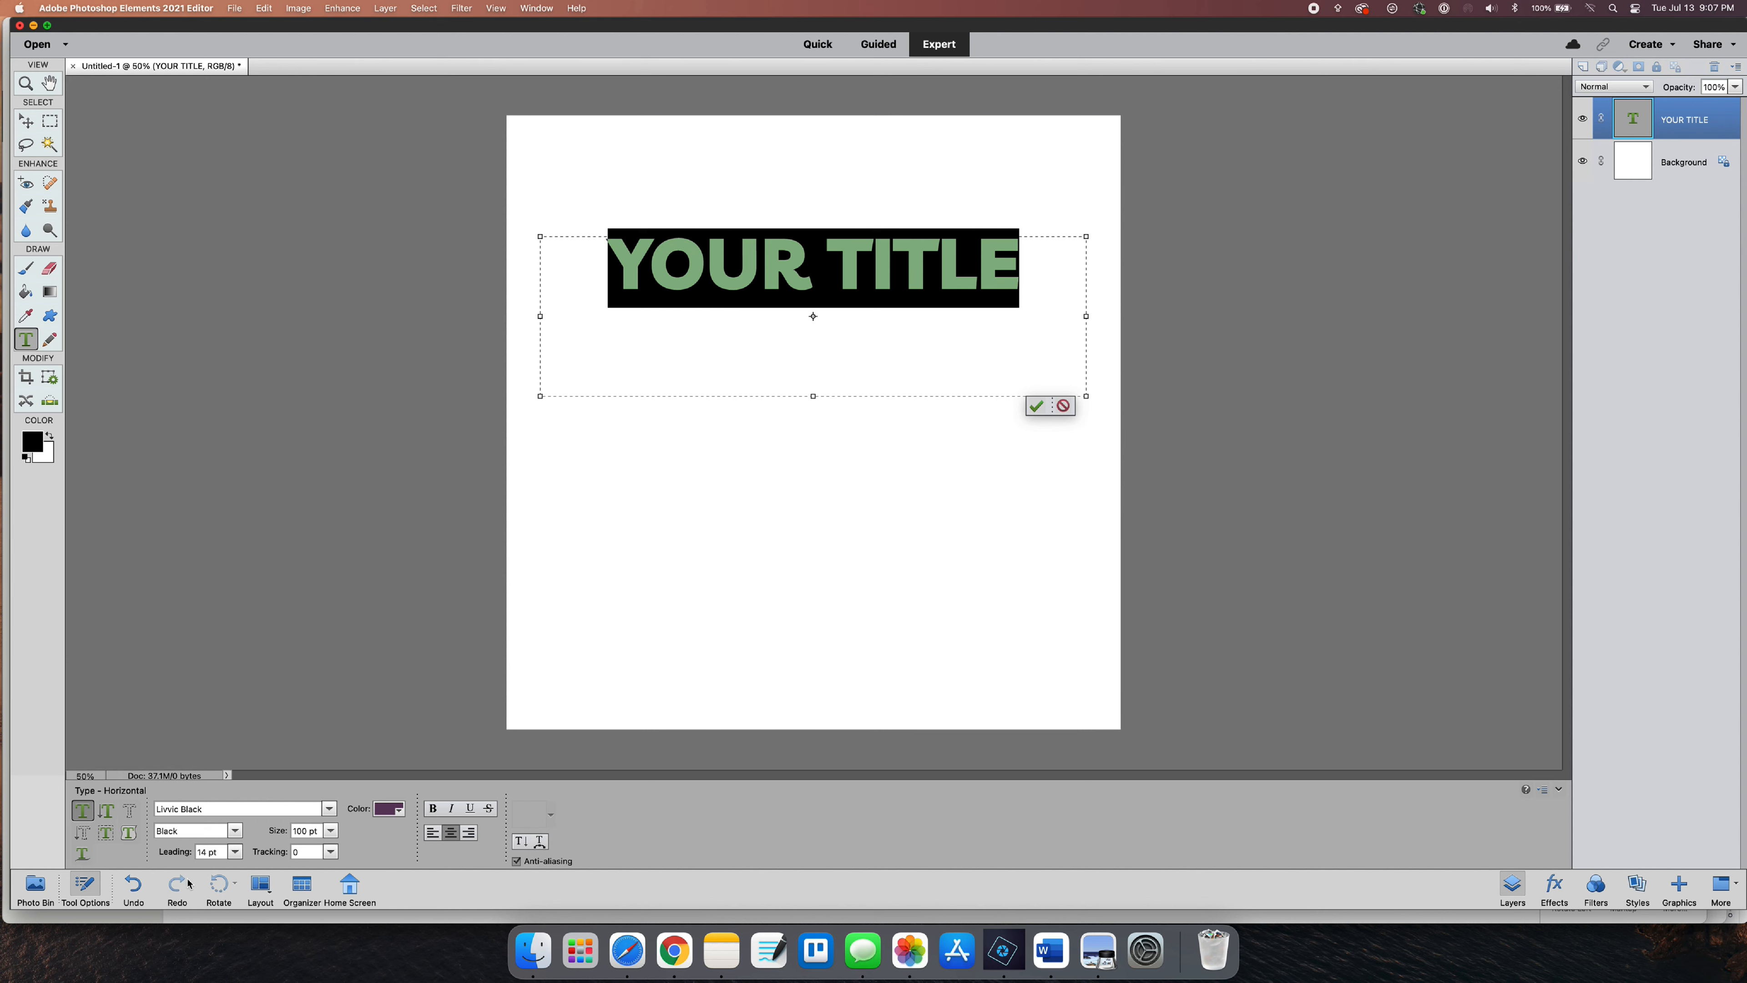
pyautogui.click(331, 852)
pyautogui.click(313, 866)
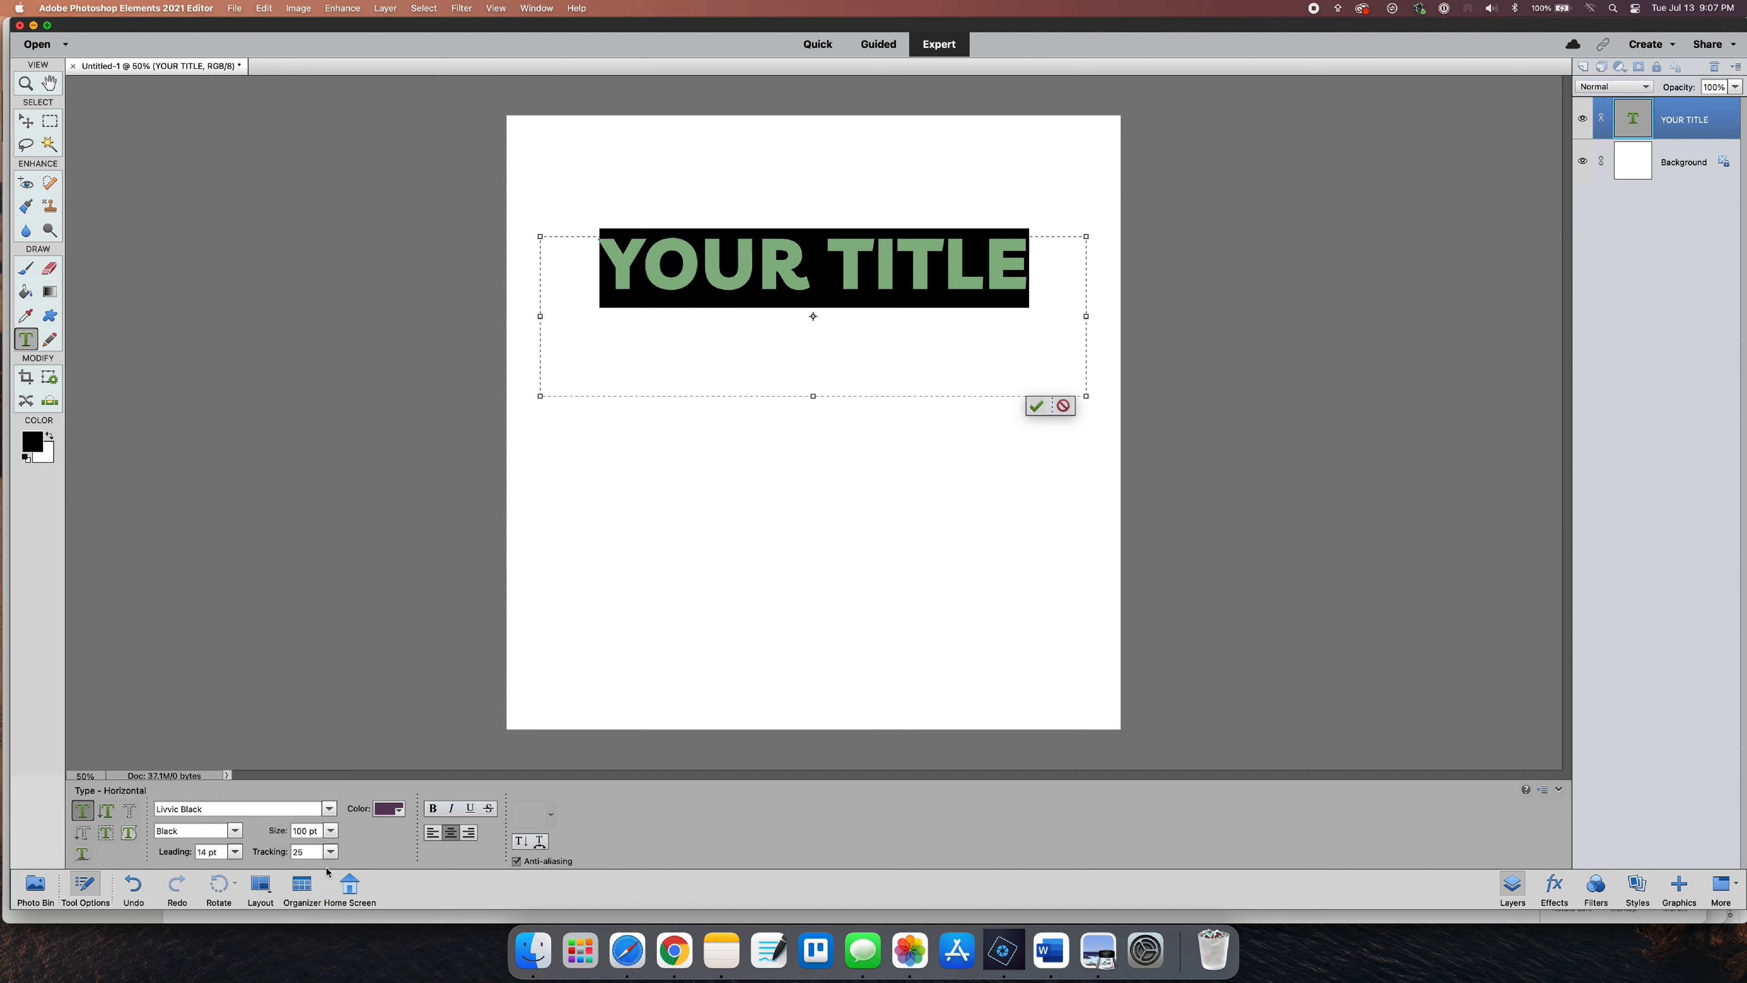
pyautogui.click(330, 852)
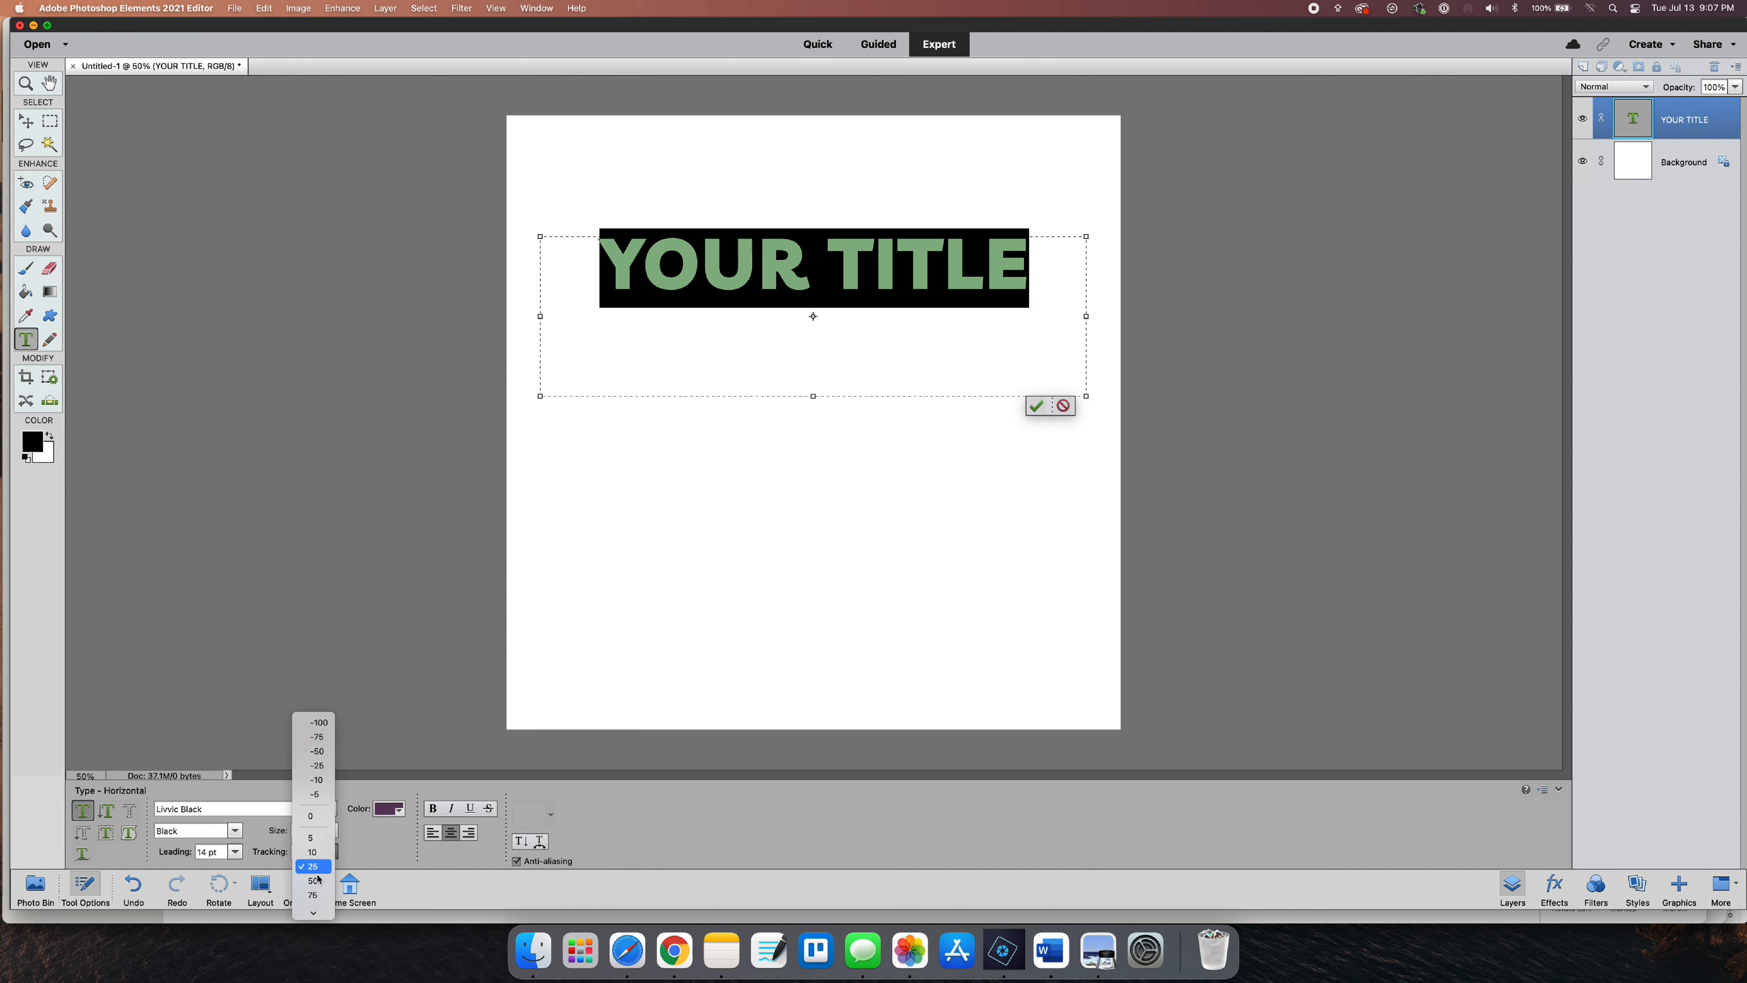
pyautogui.click(313, 880)
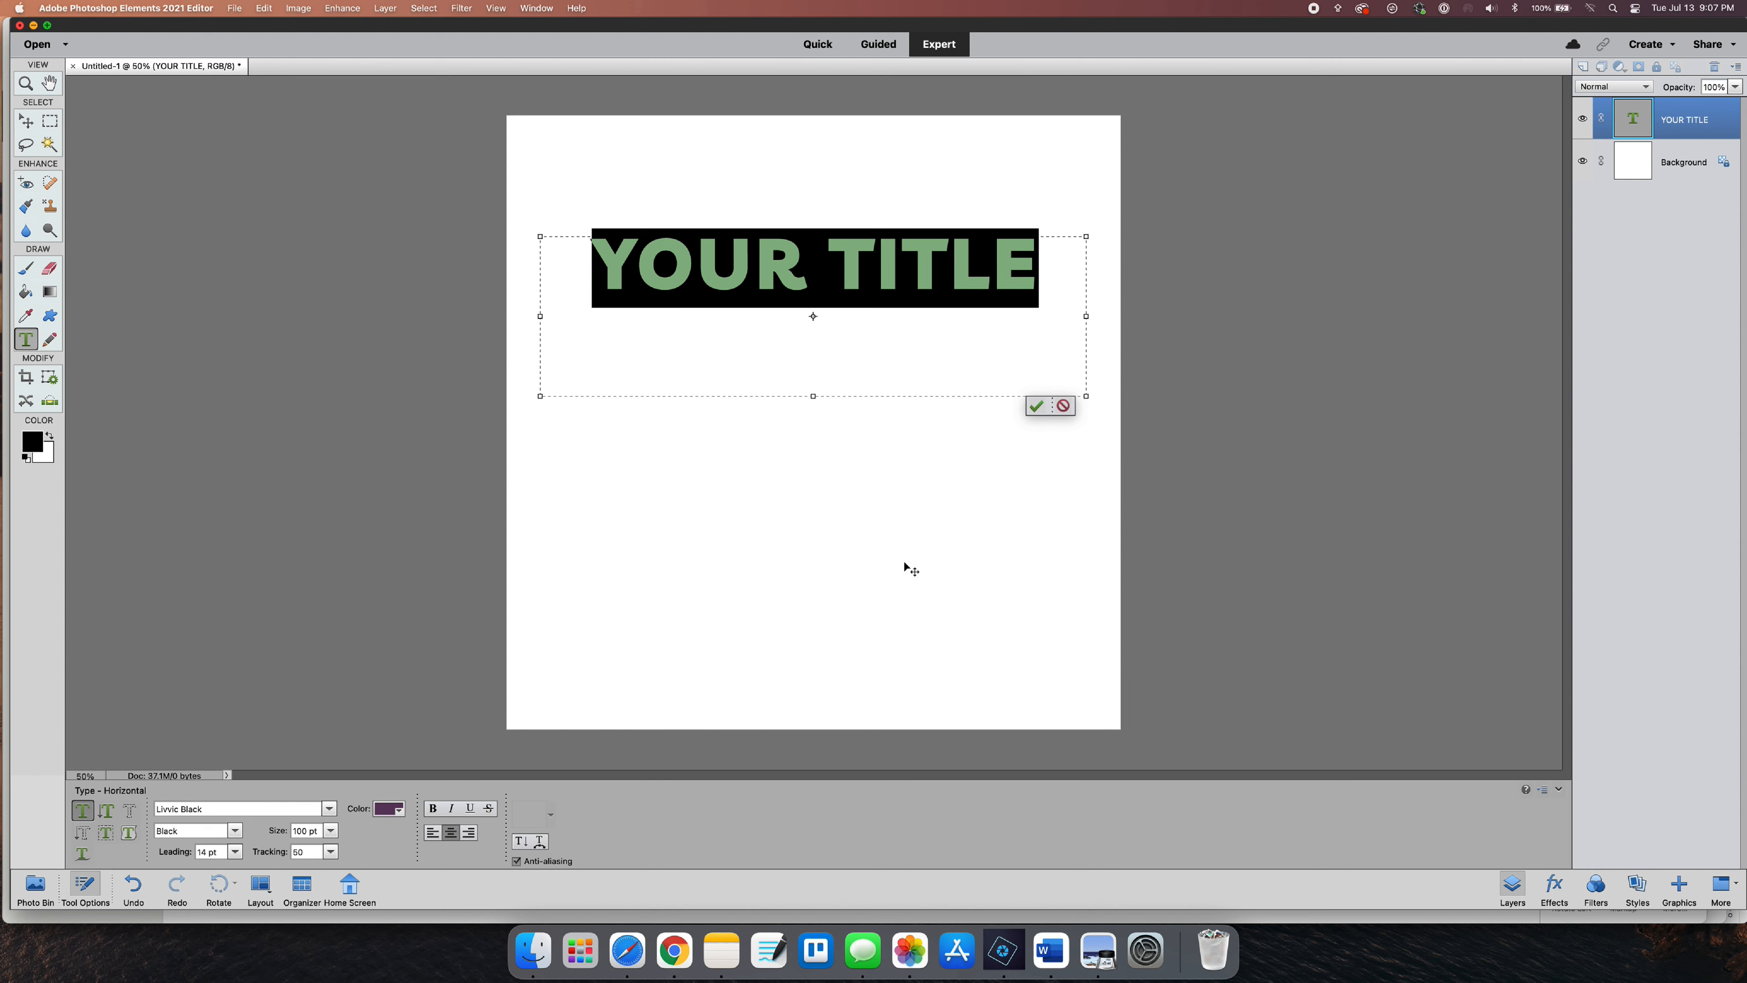
pyautogui.click(1036, 405)
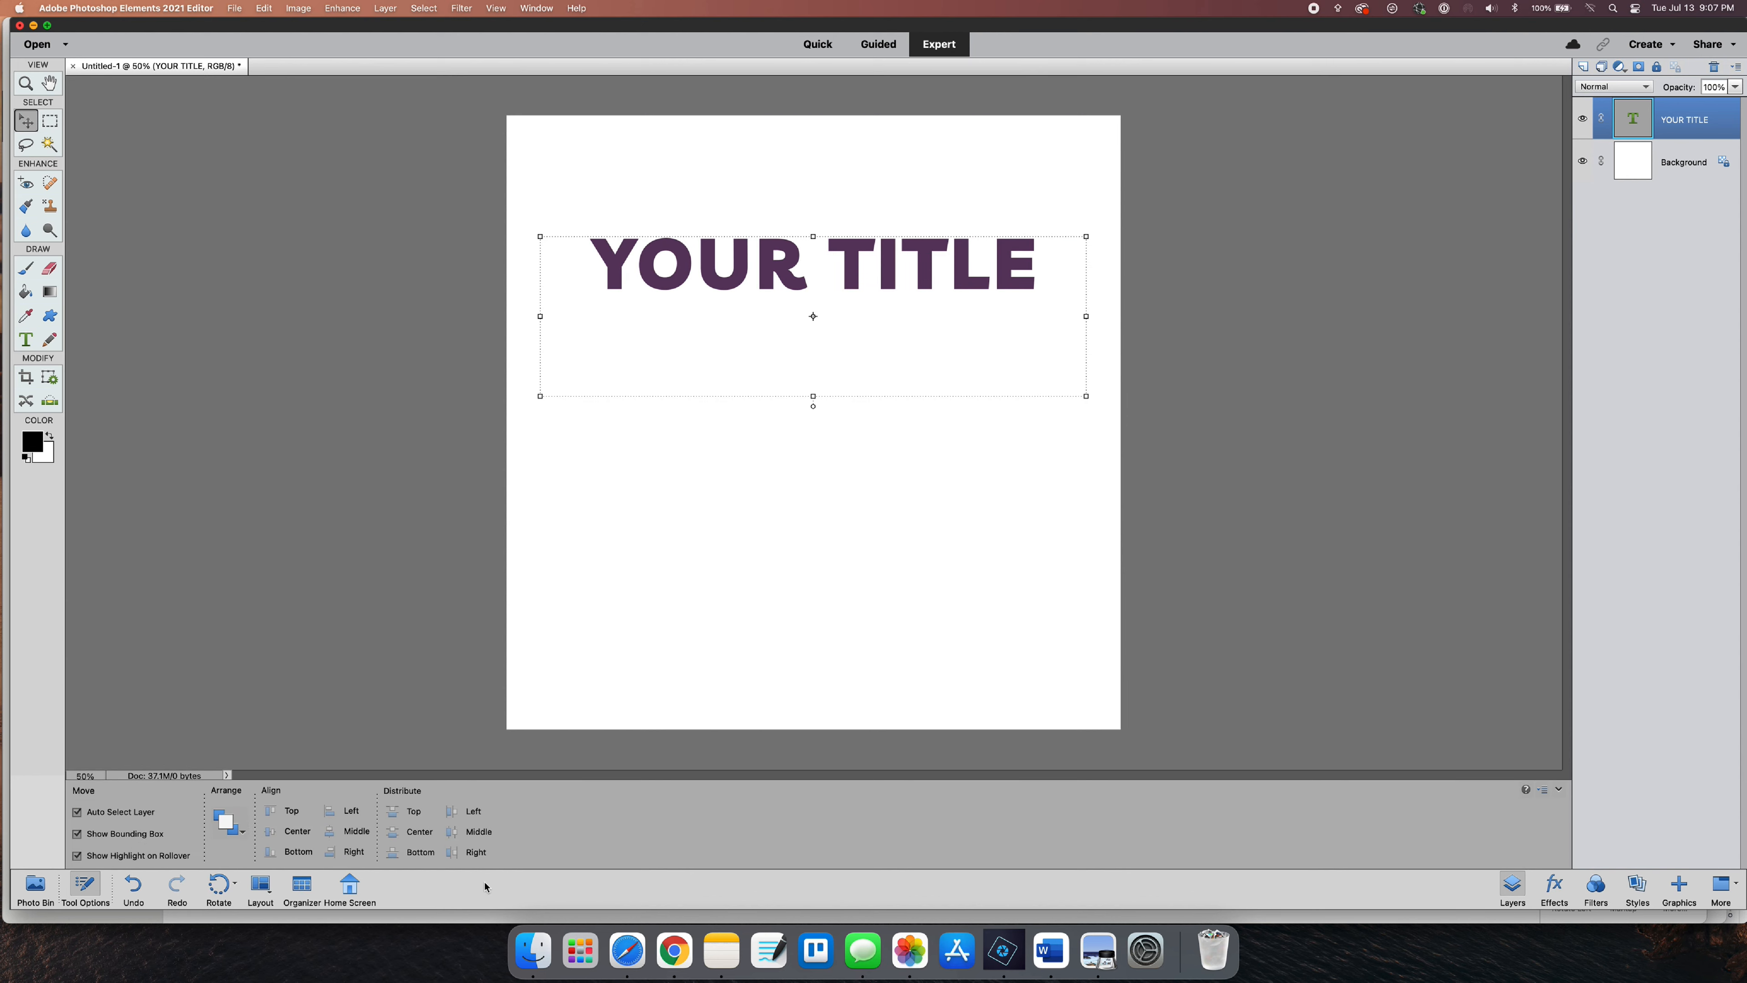
# - Open "KTCL CS PP purple cheetah.jpg" from Finder in Adobe Photoshop Elements Editor
pyautogui.click(534, 950)
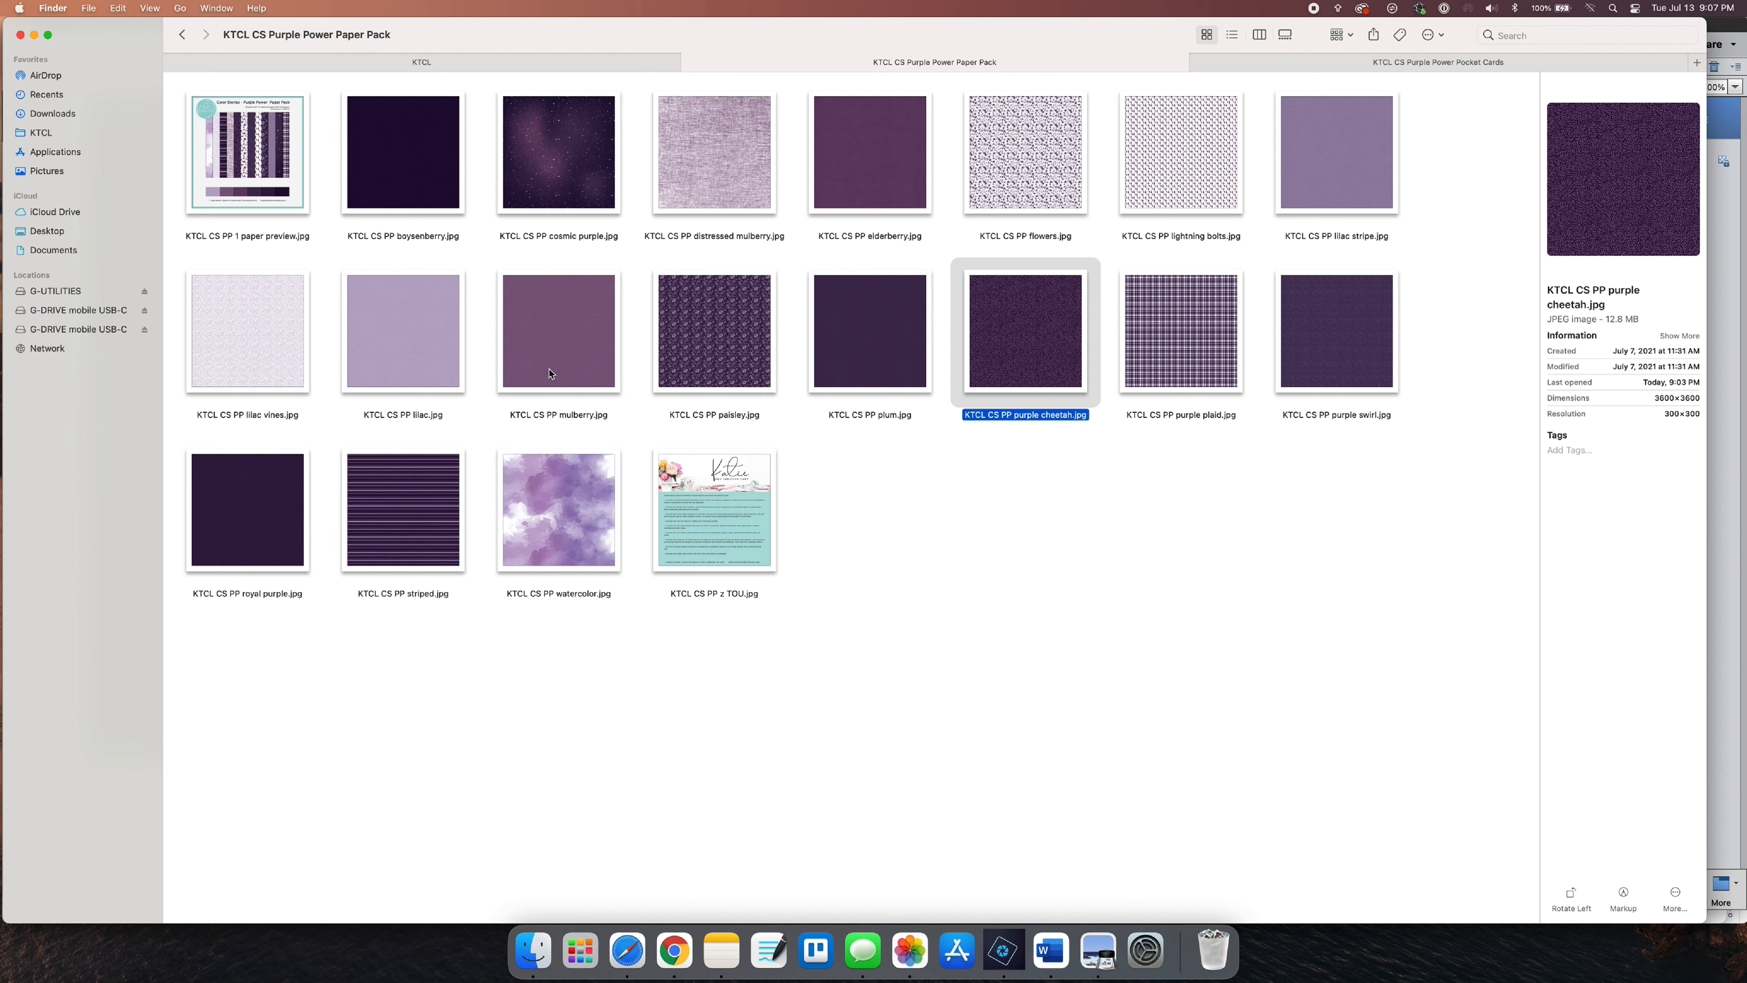
pyautogui.rightClick(1030, 313)
pyautogui.moveTo(1101, 330)
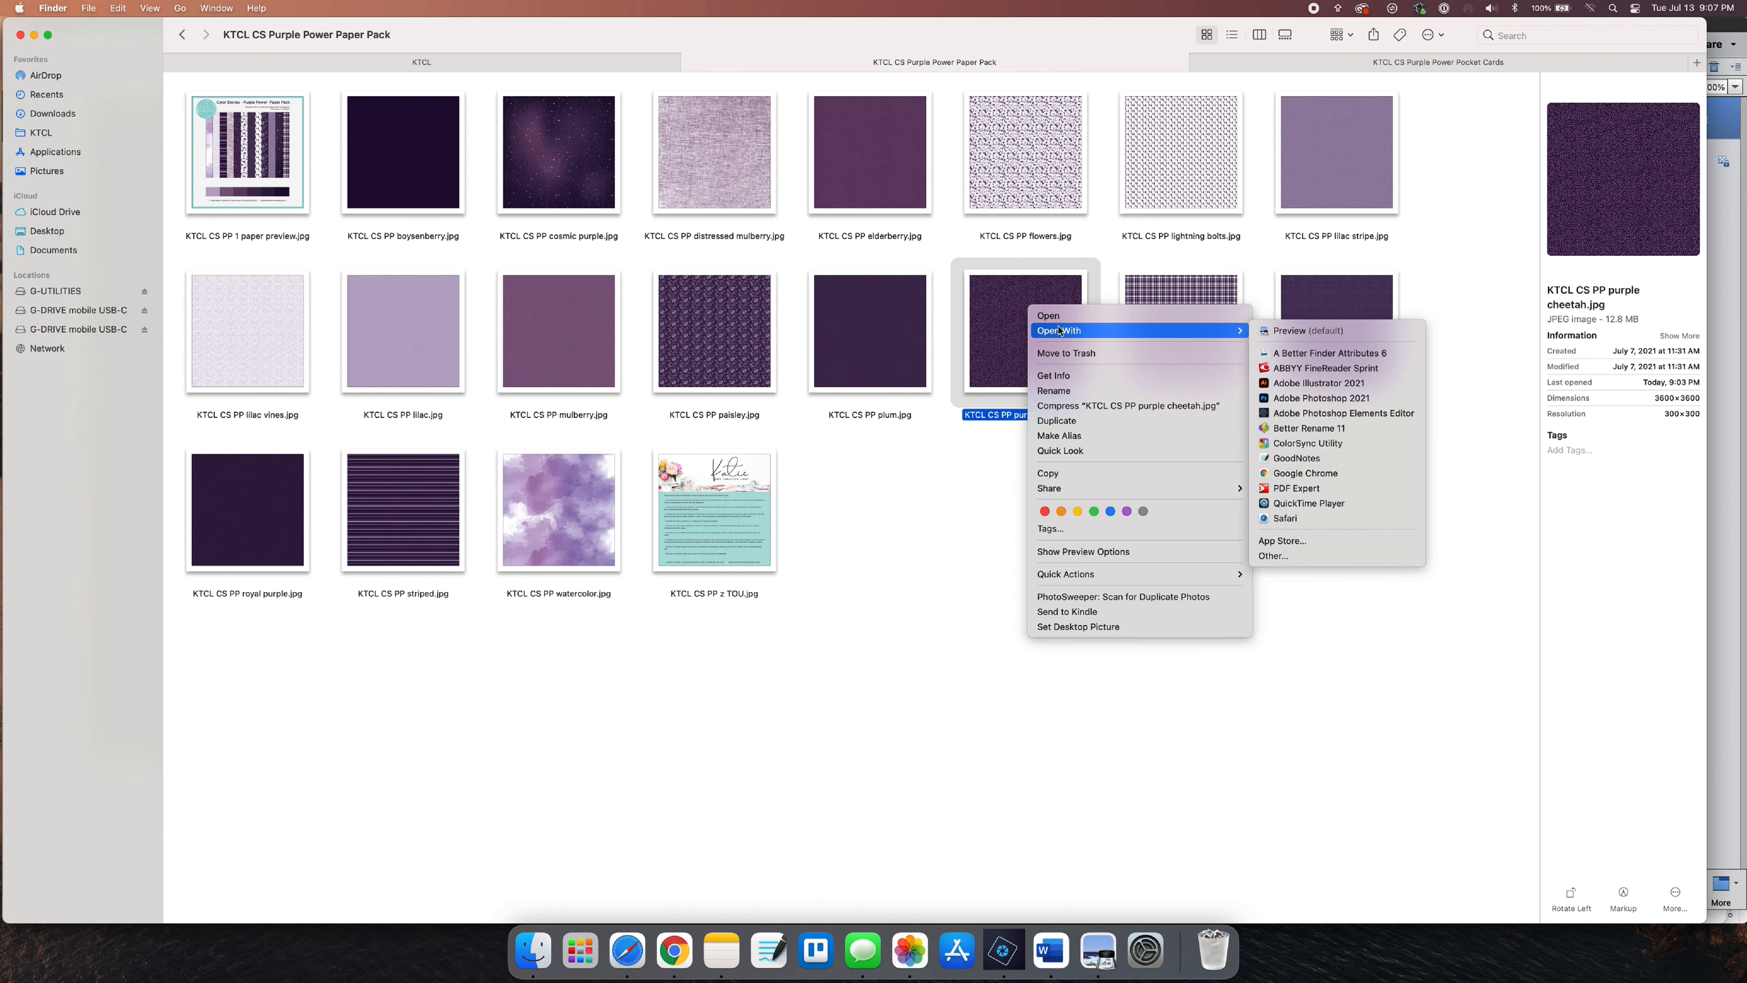
pyautogui.click(1352, 413)
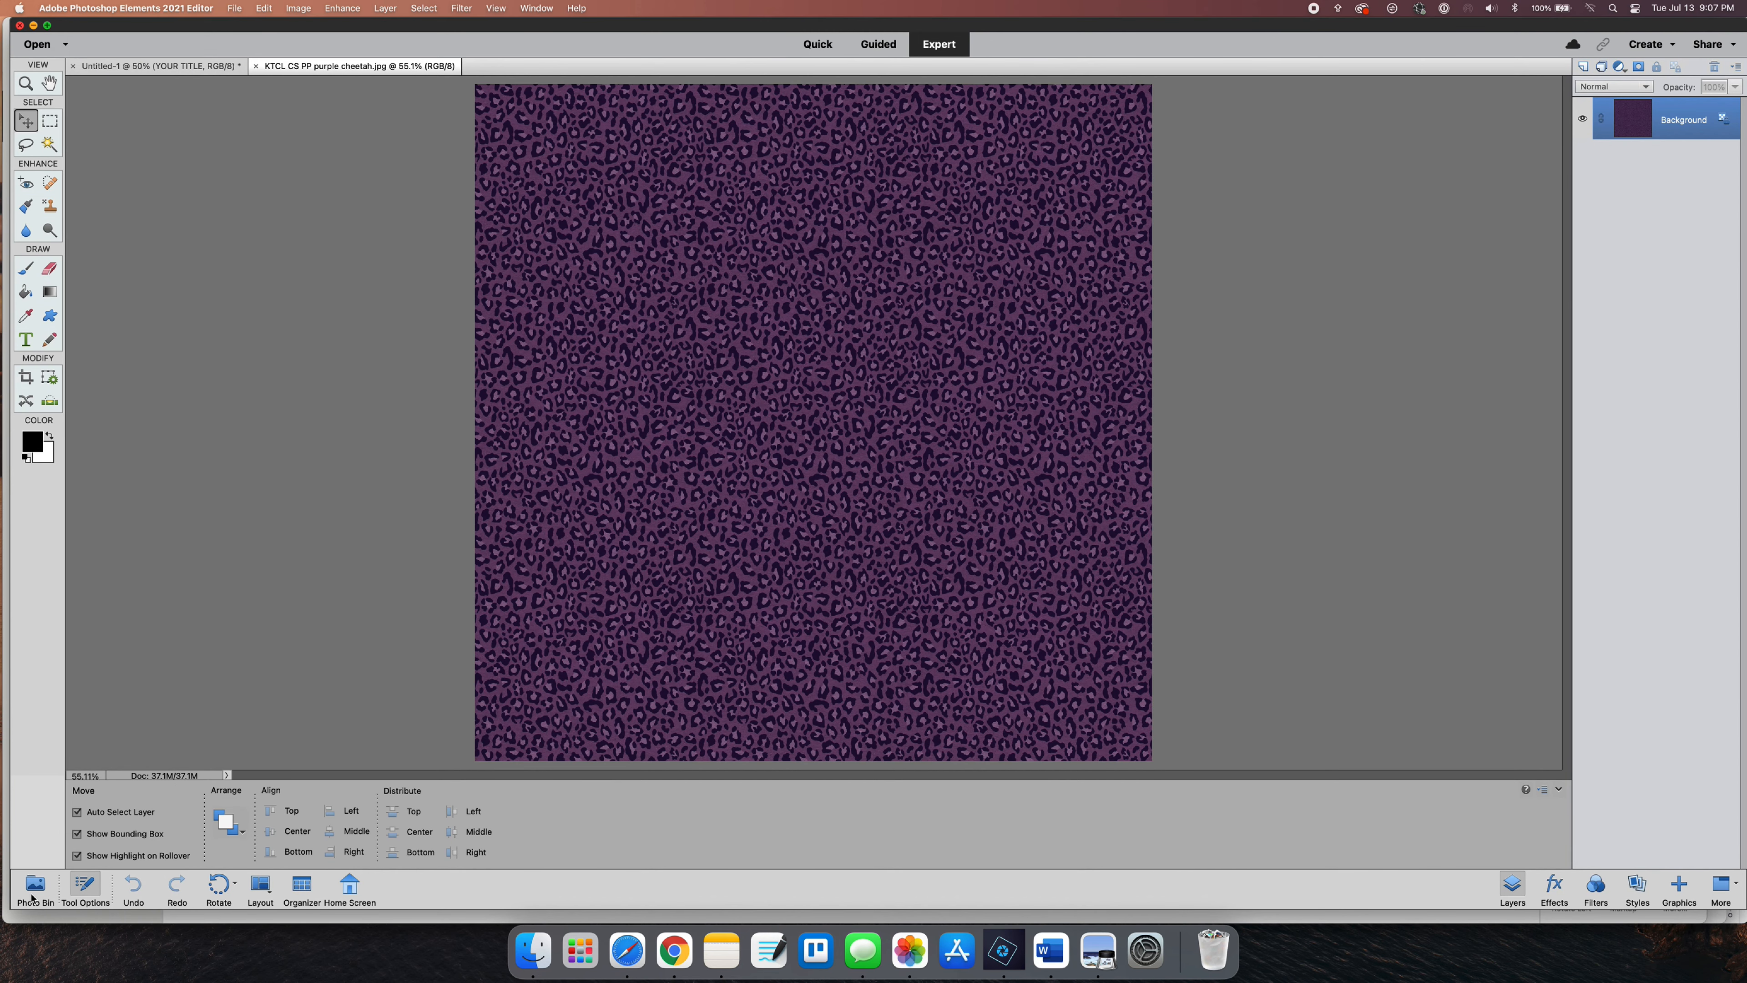
# - Add the purple cheetah paper to the Untitled-1 page above the YOUR TITLE layer and clip it to the title
pyautogui.click(32, 888)
pyautogui.click(123, 833)
pyautogui.moveTo(216, 823); pyautogui.dragTo(590, 444)
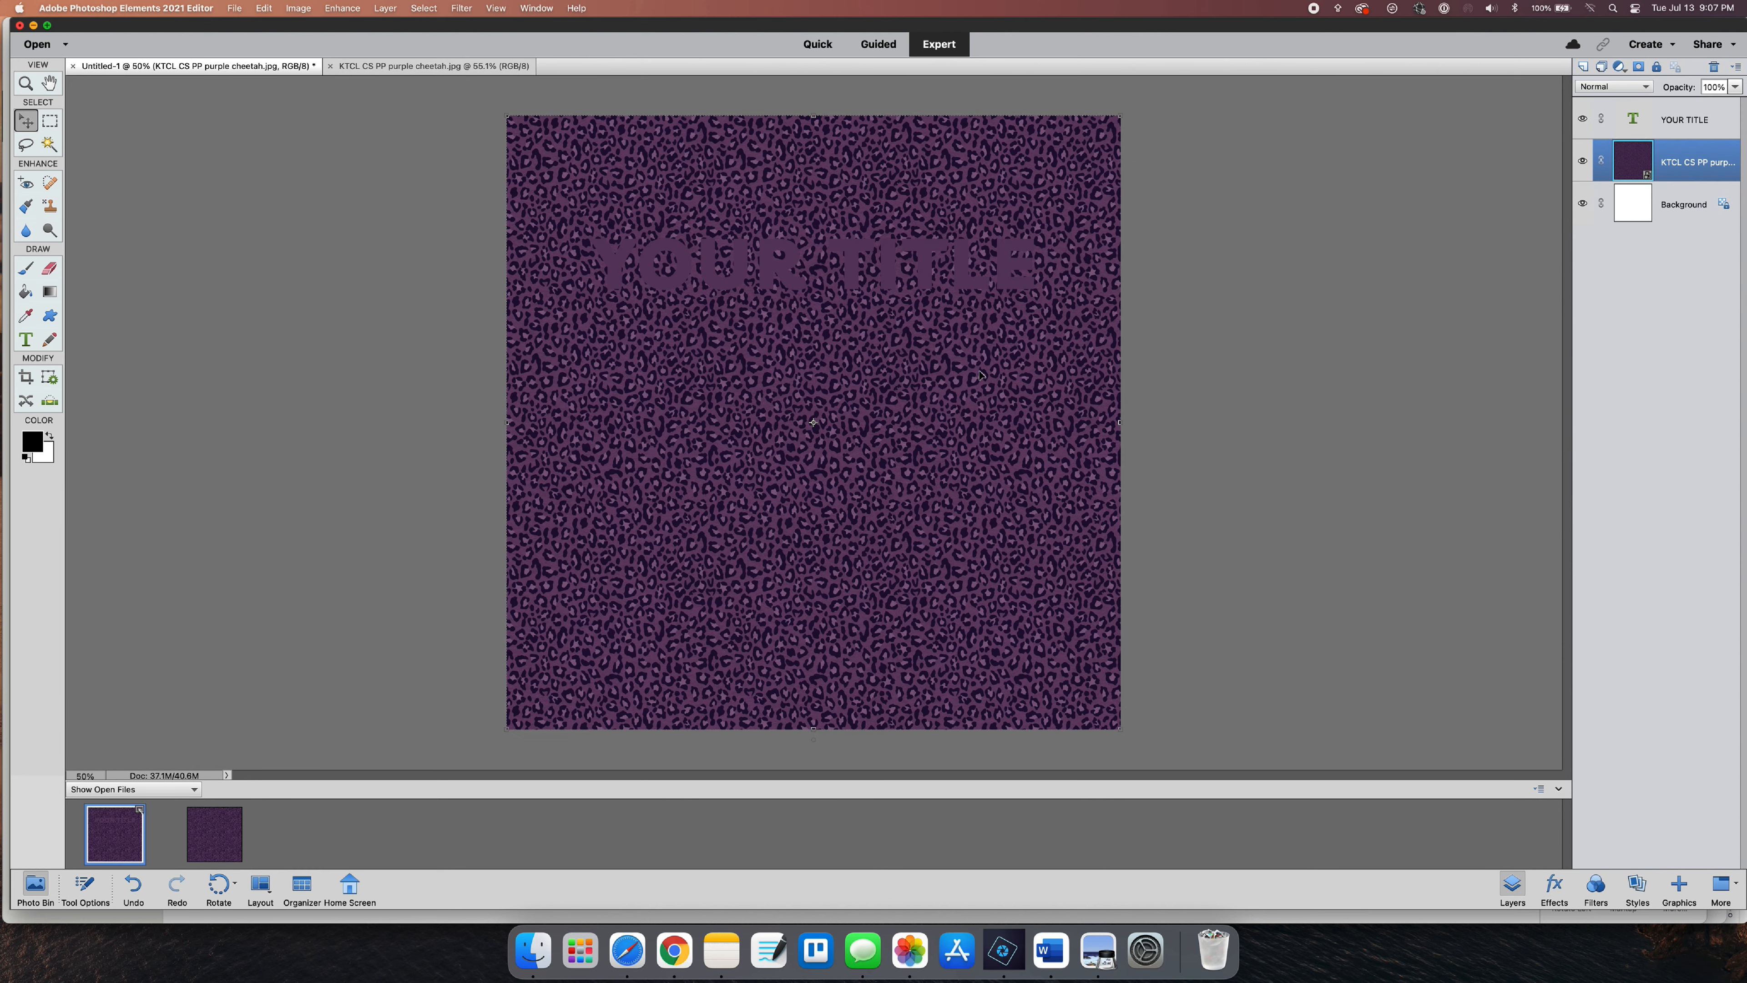
pyautogui.moveTo(1668, 165); pyautogui.dragTo(1673, 105)
pyautogui.rightClick(1678, 113)
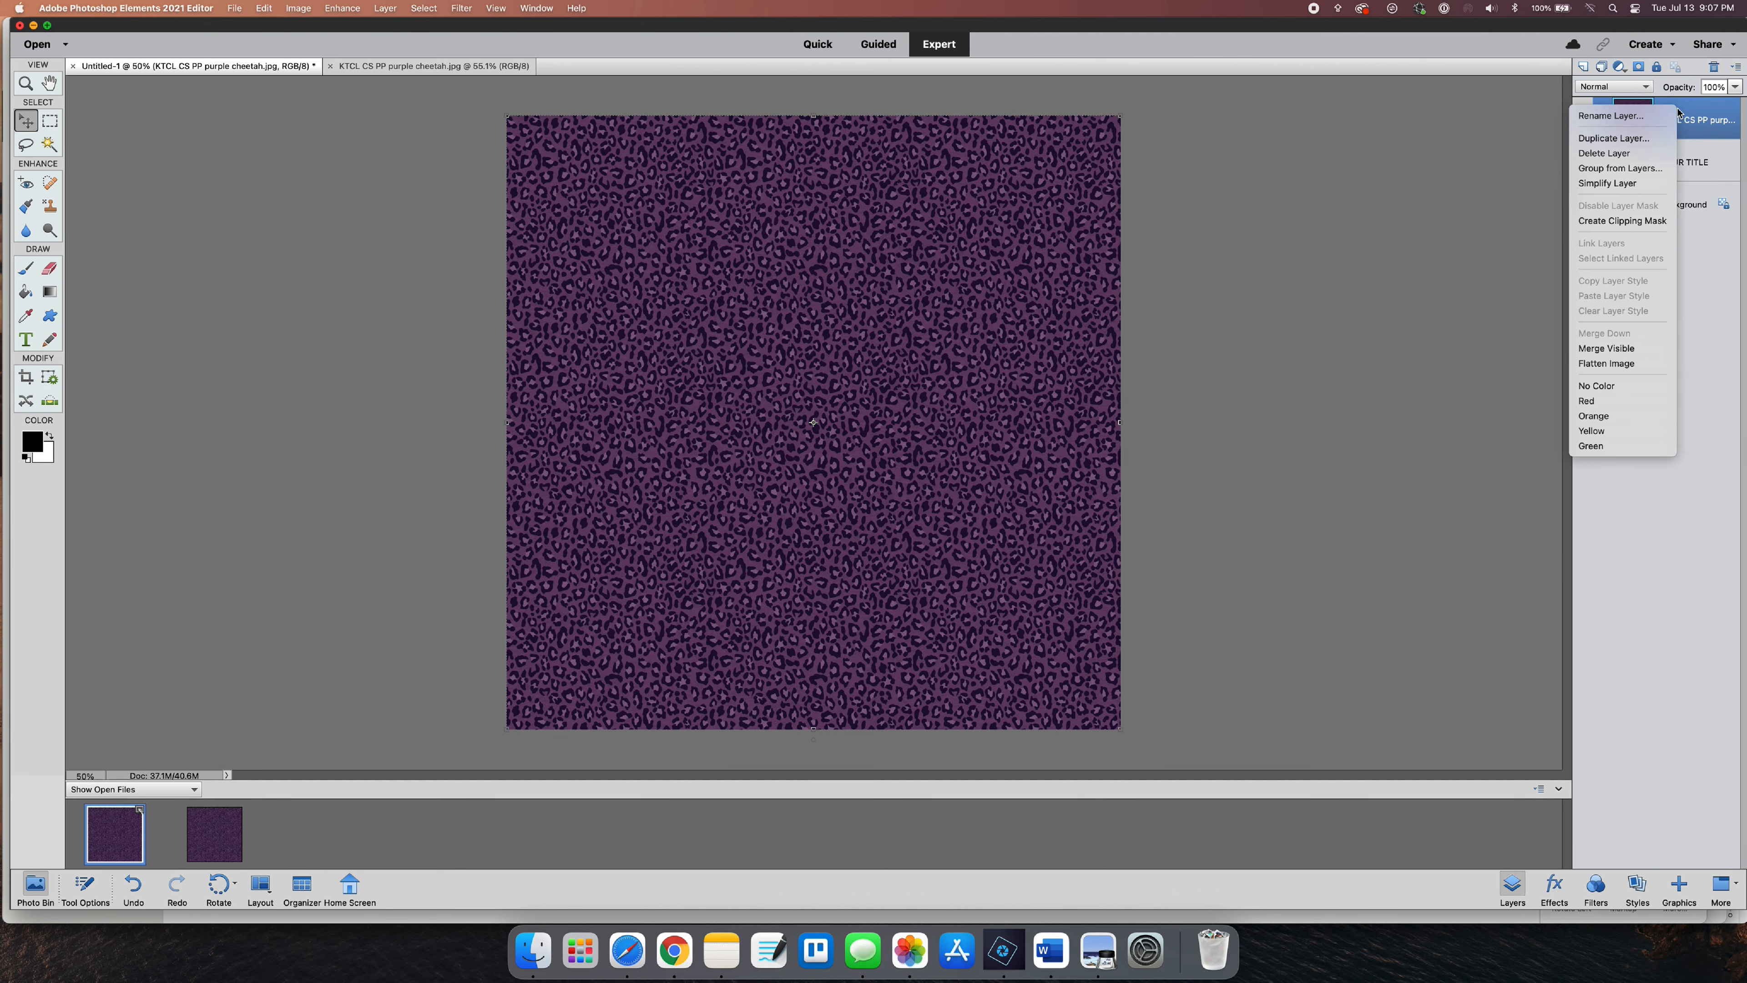
pyautogui.click(1648, 222)
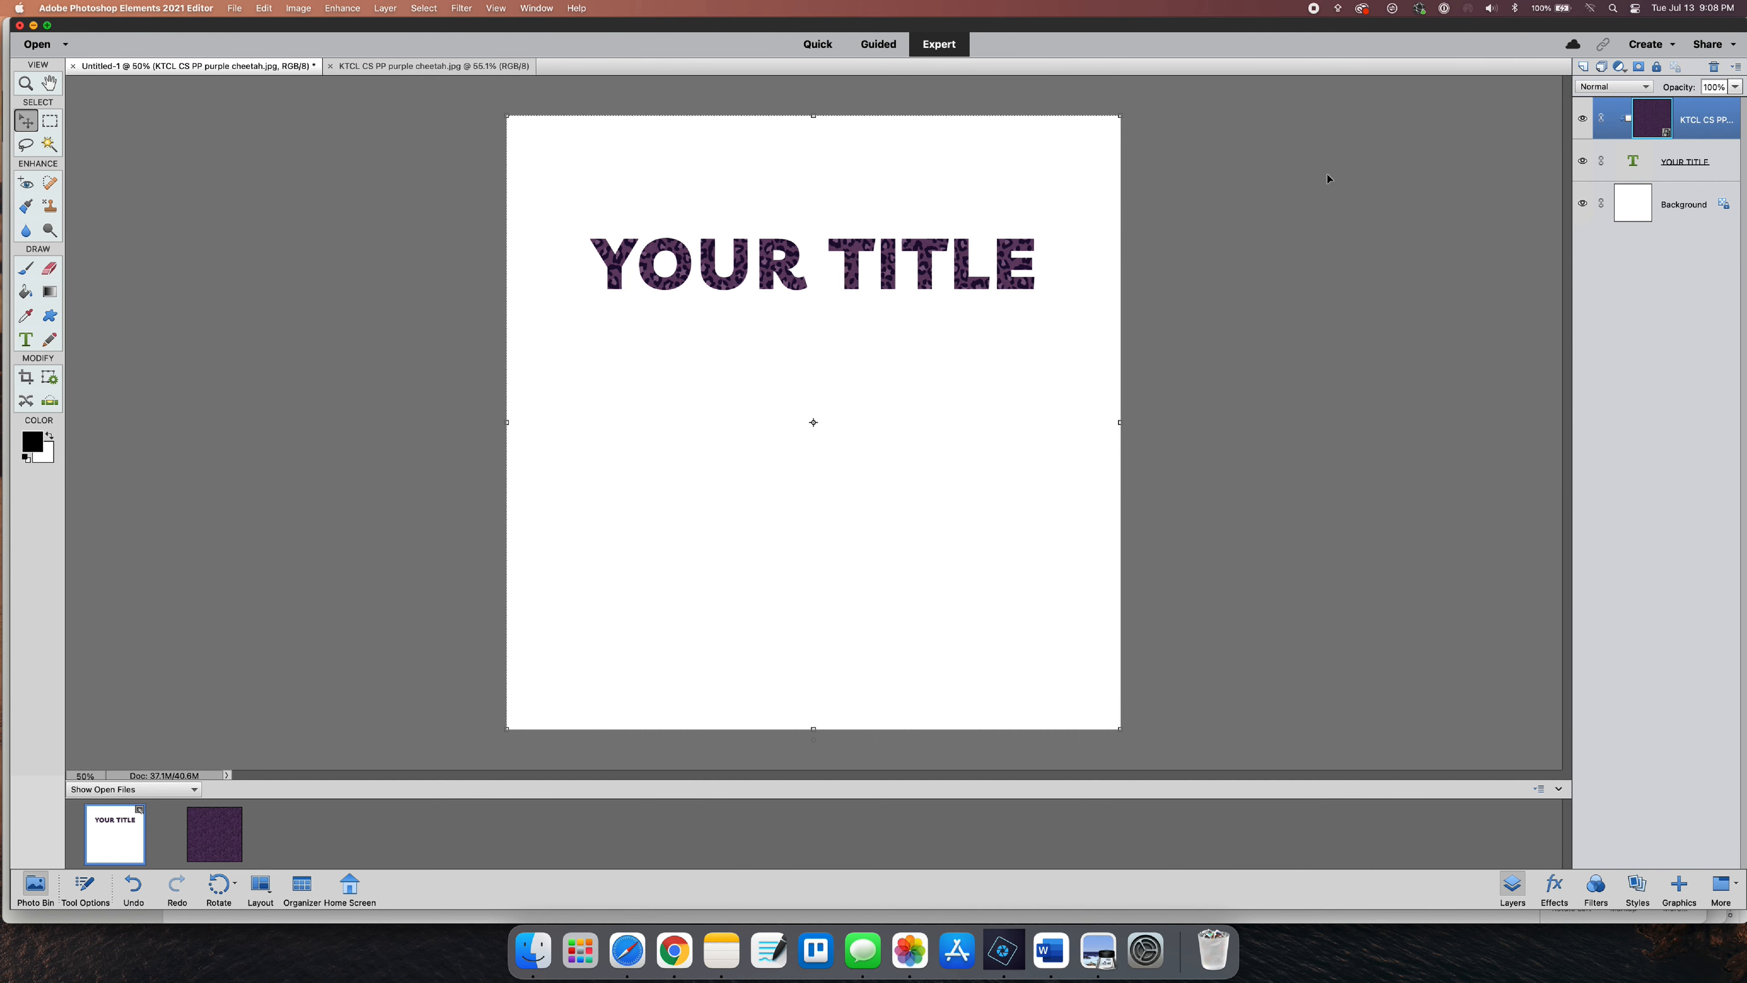
# - Enlarge the clipped cheetah paper proportionally to about 164.5% beyond the page edges and commit the transform
pyautogui.click(1121, 118)
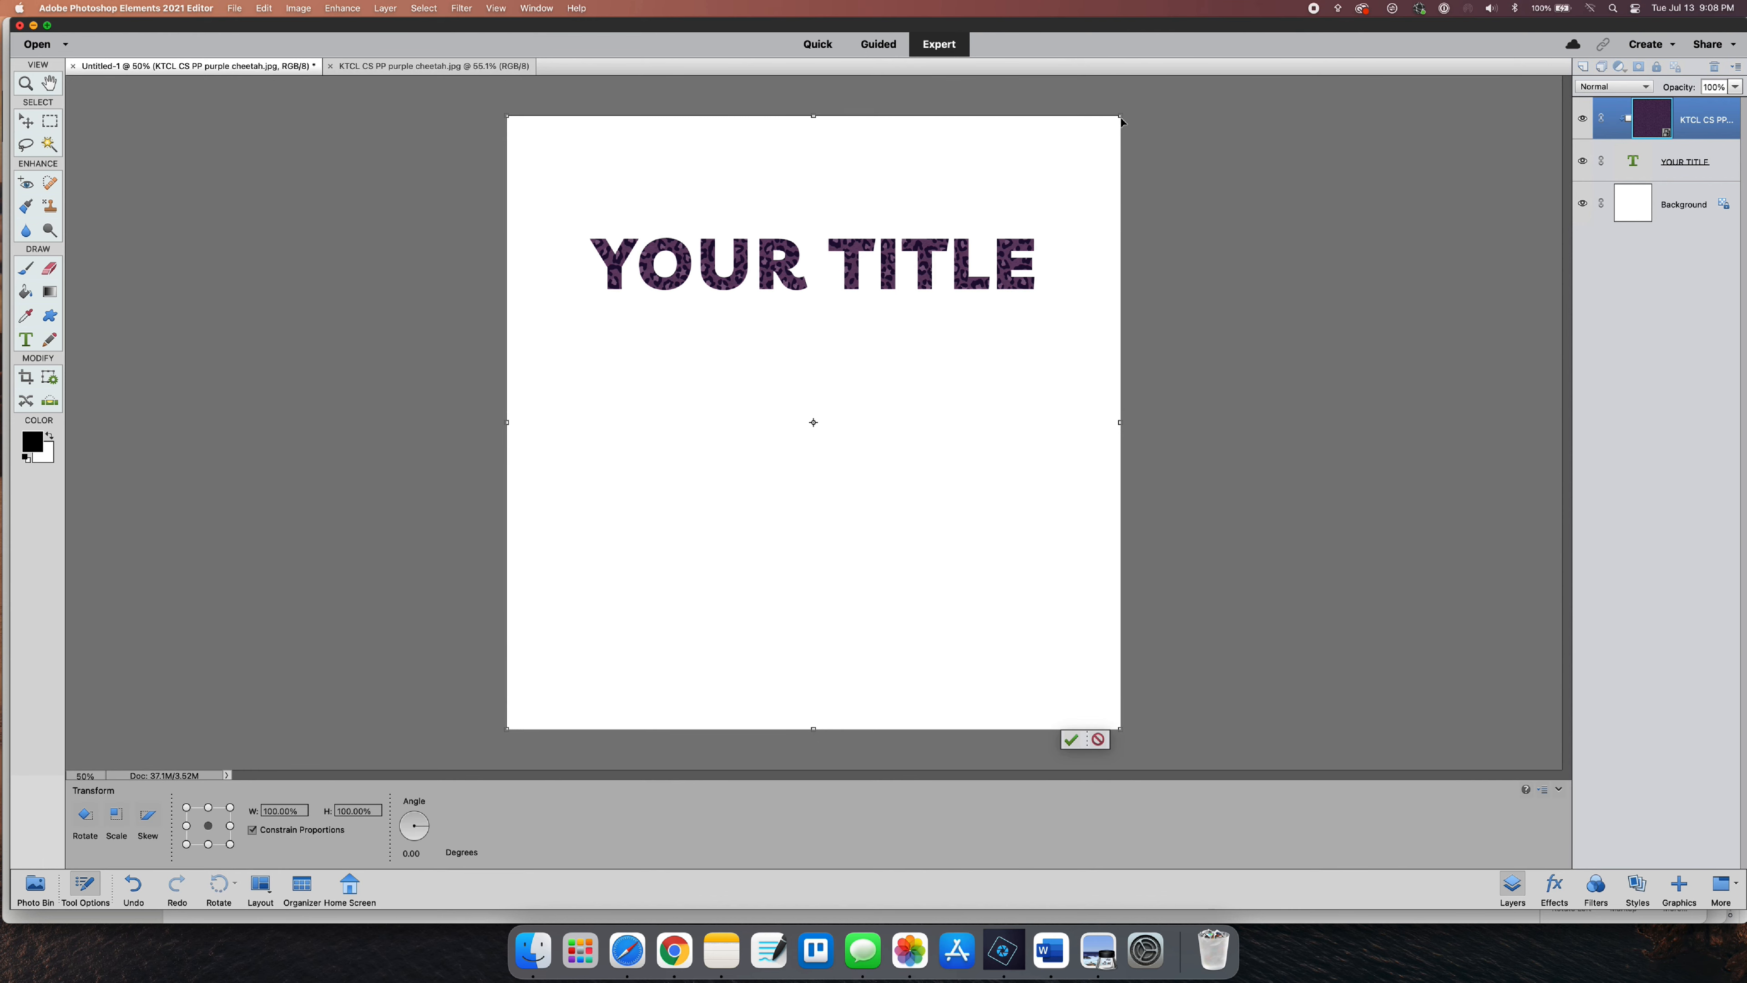
pyautogui.moveTo(1120, 116); pyautogui.dragTo(1329, 20)
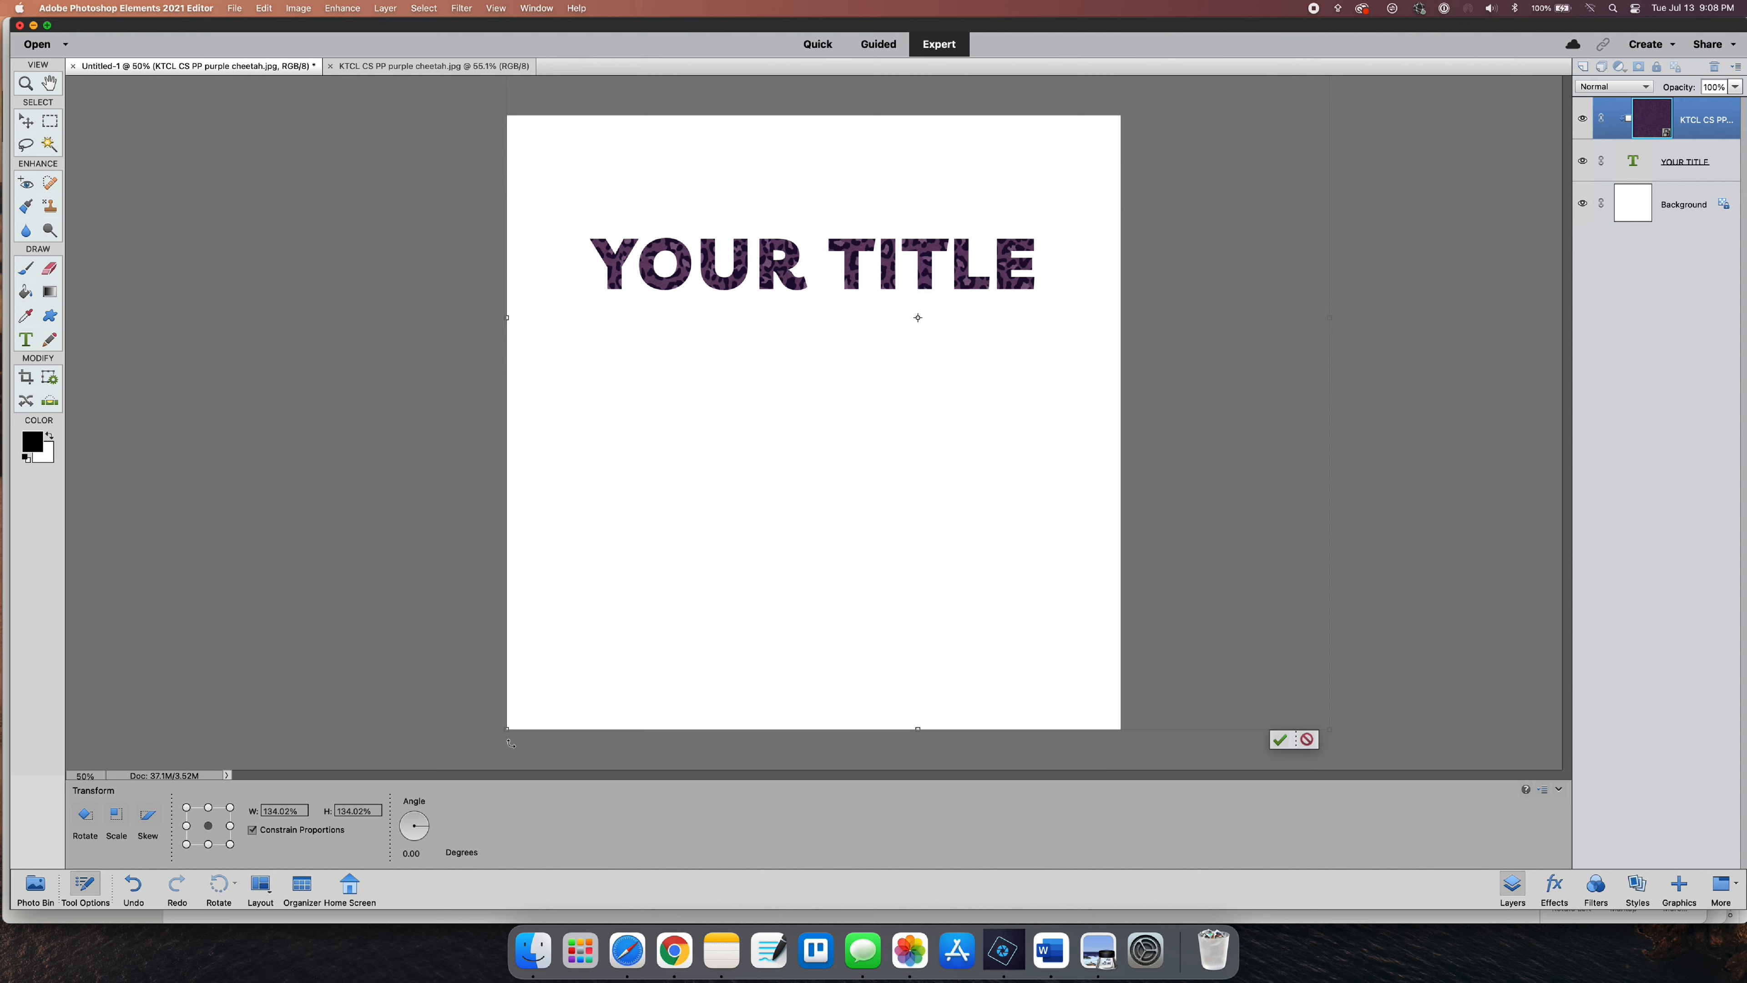
pyautogui.moveTo(376, 803); pyautogui.dragTo(259, 857)
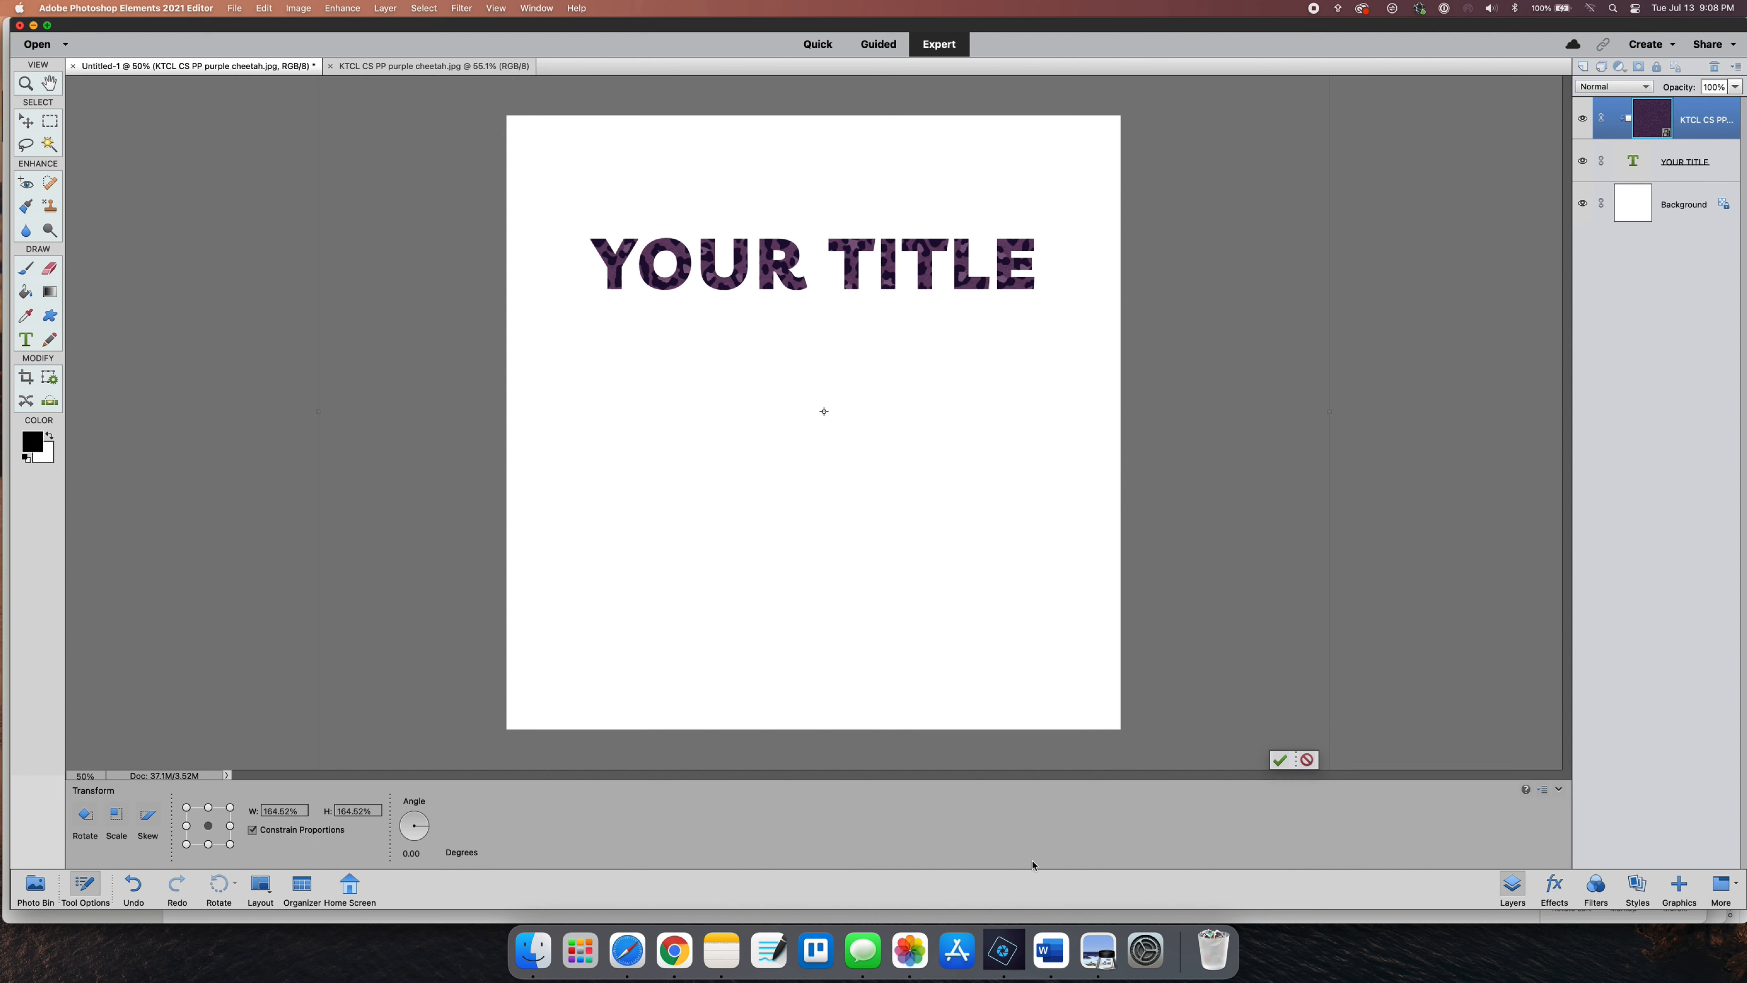
pyautogui.click(1278, 761)
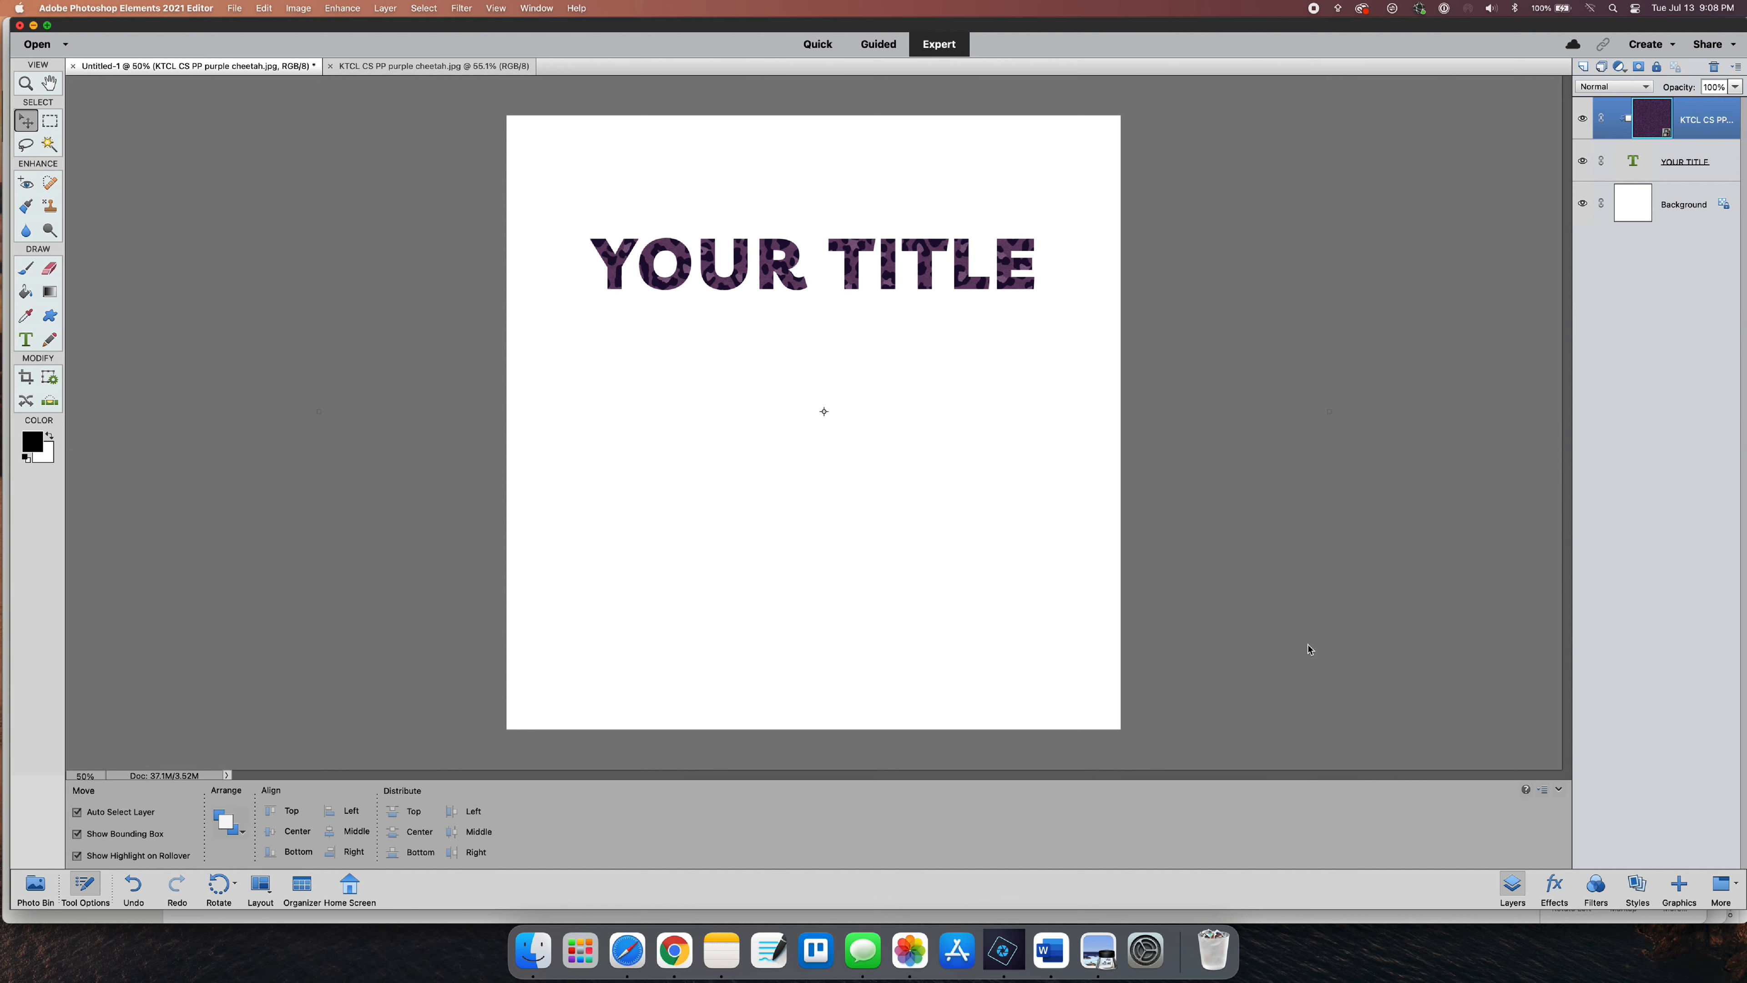
# - Delete the clipped cheetah paper layer from the Untitled-1 page
pyautogui.rightClick(1699, 110)
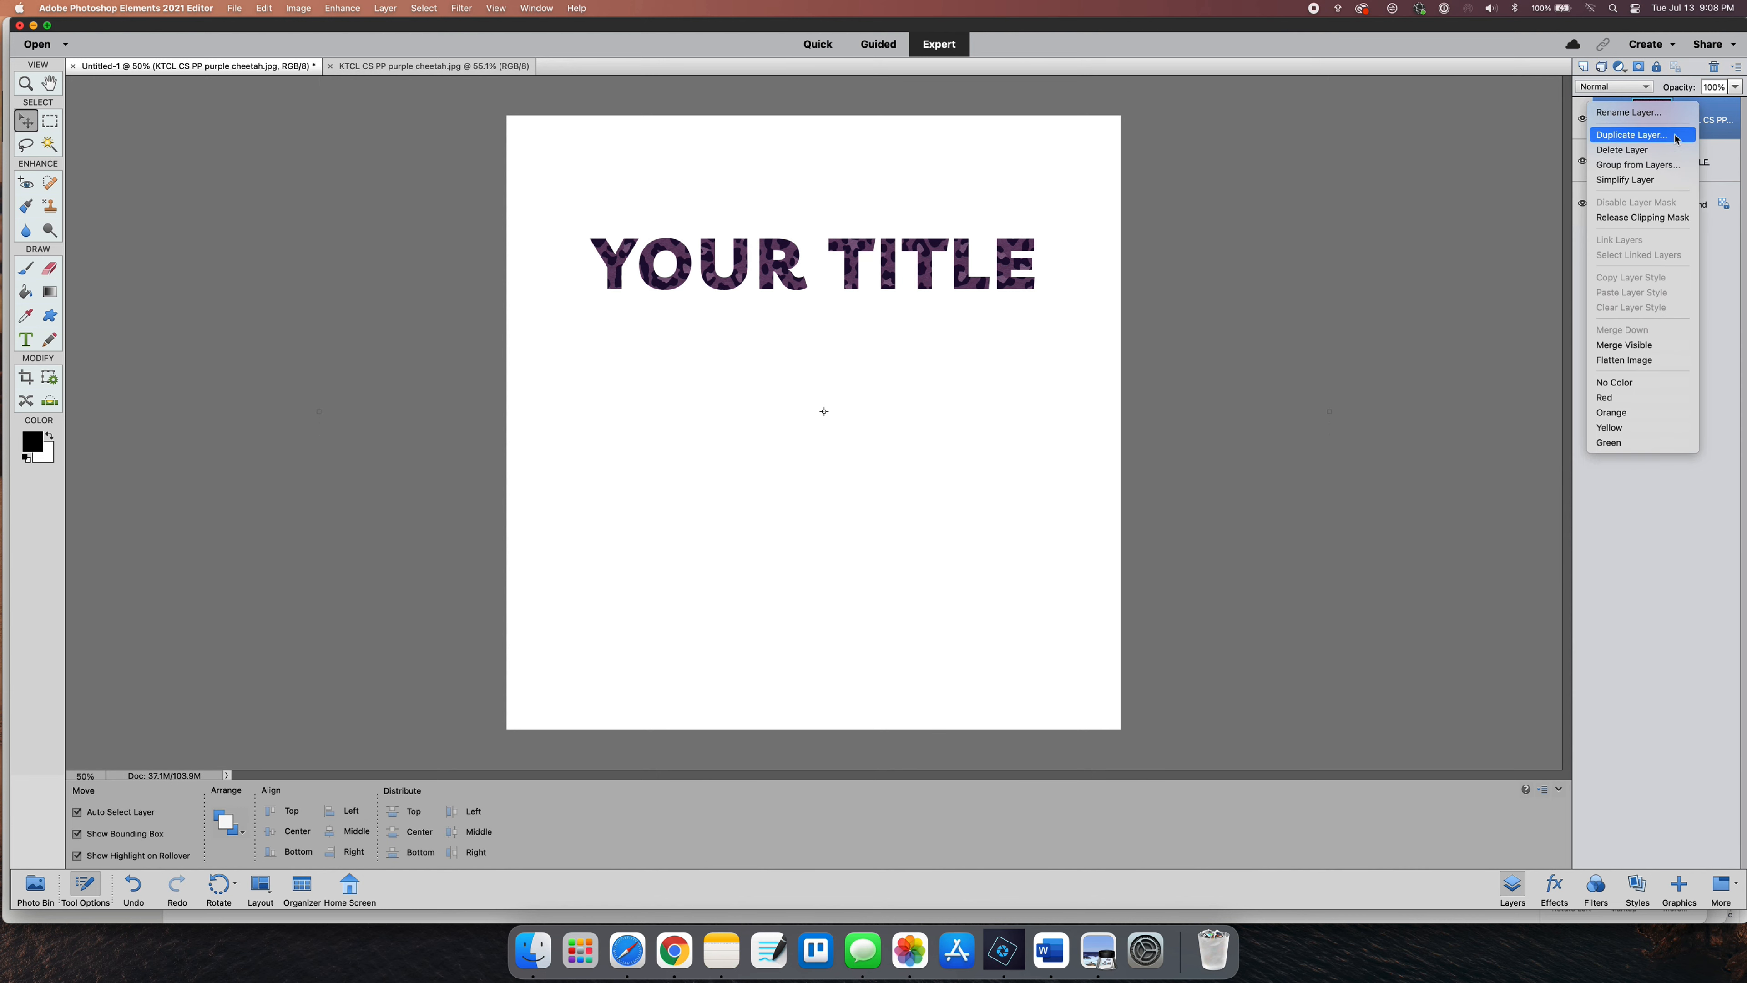
pyautogui.click(1663, 151)
pyautogui.click(856, 315)
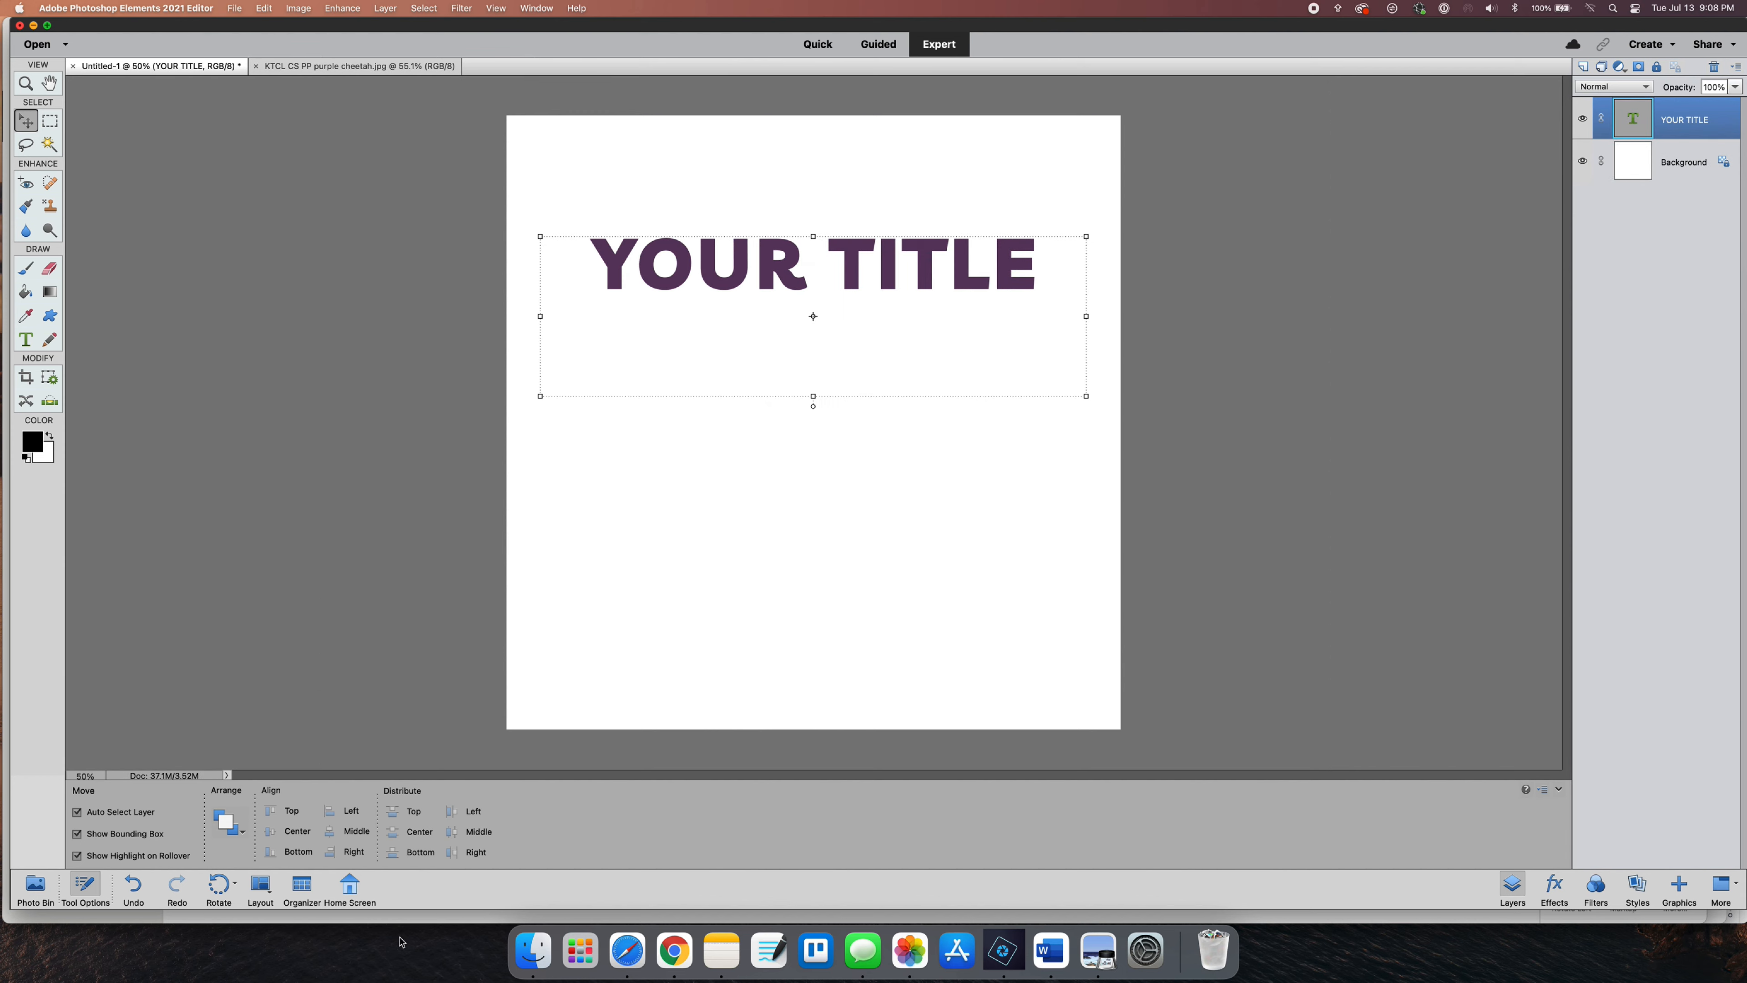
# - Open "KTCL CS PP purple swirl.jpg" from Finder in Adobe Photoshop Elements Editor
pyautogui.click(529, 949)
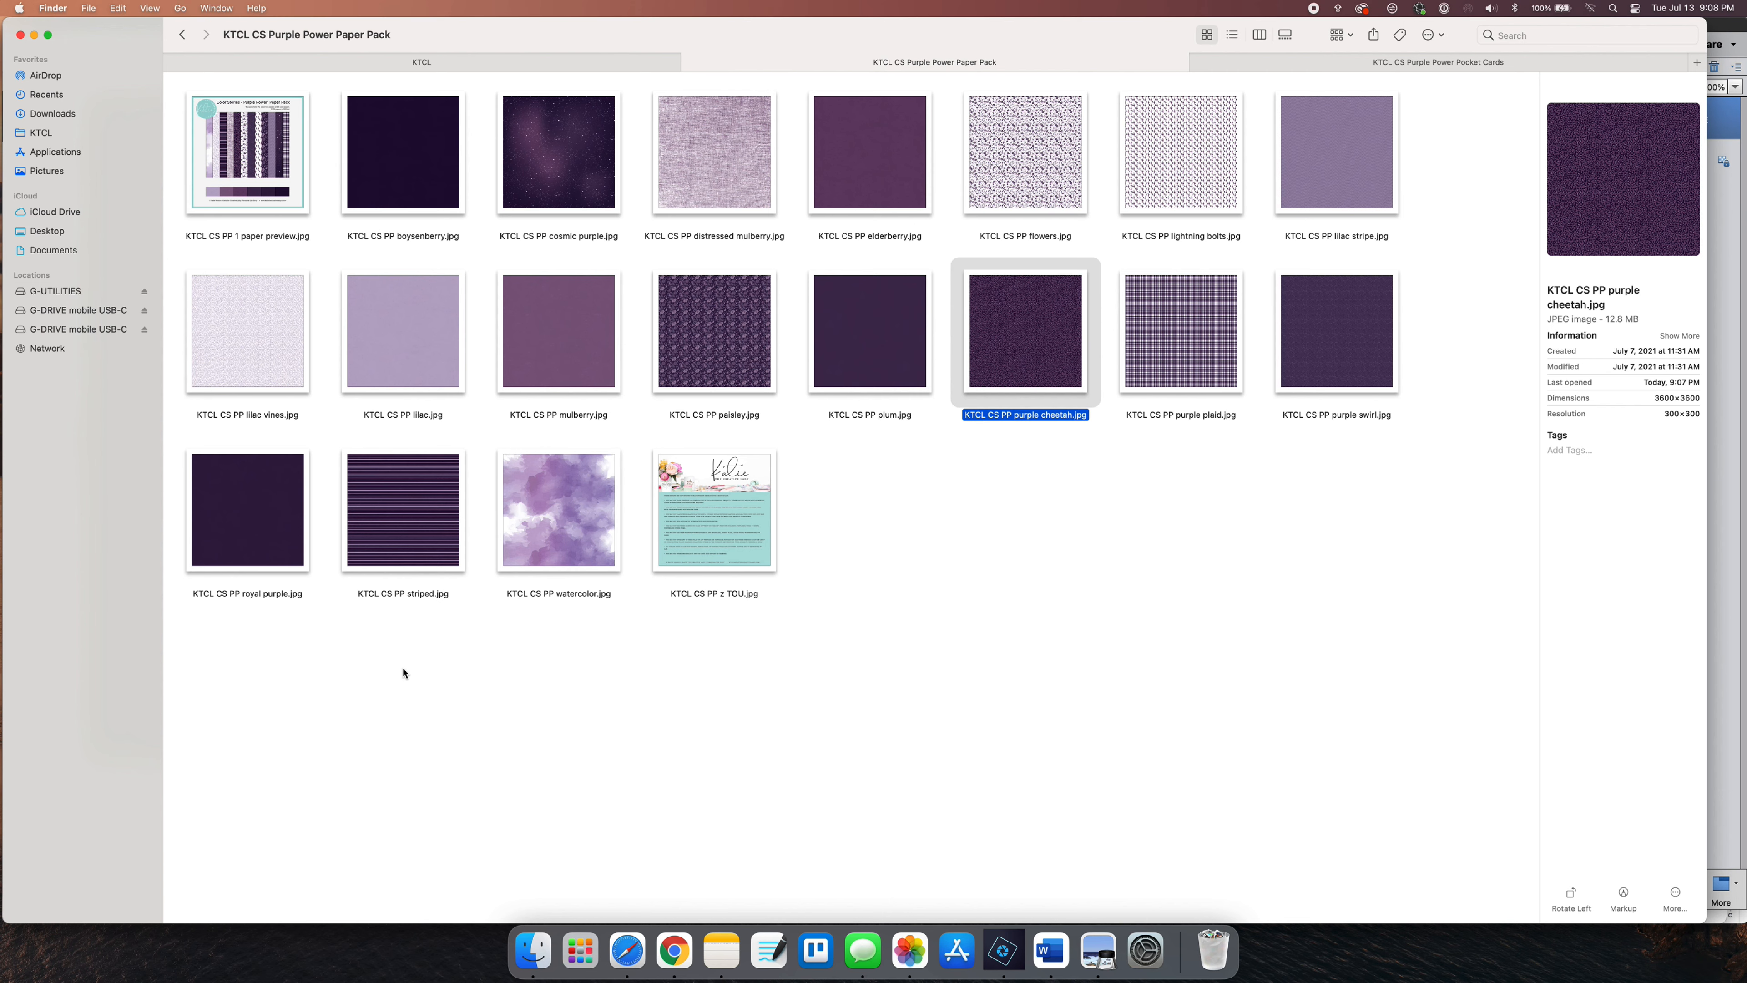
pyautogui.click(1317, 359)
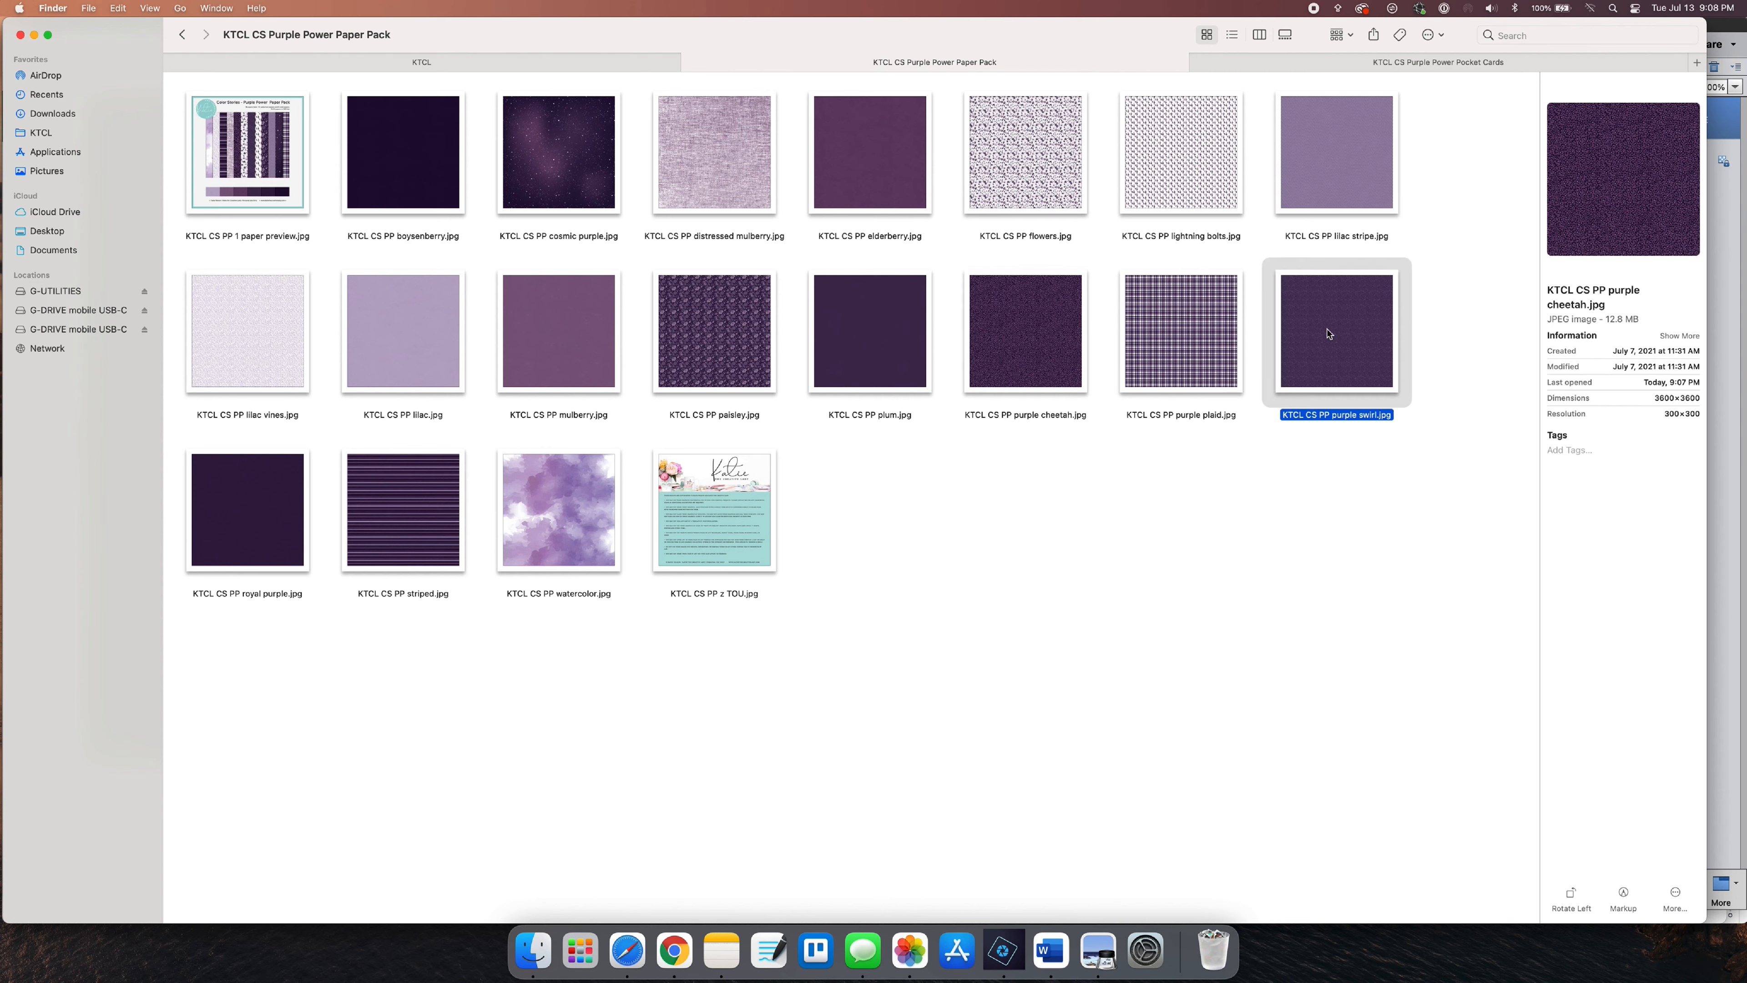
pyautogui.rightClick(1329, 330)
pyautogui.moveTo(1355, 354)
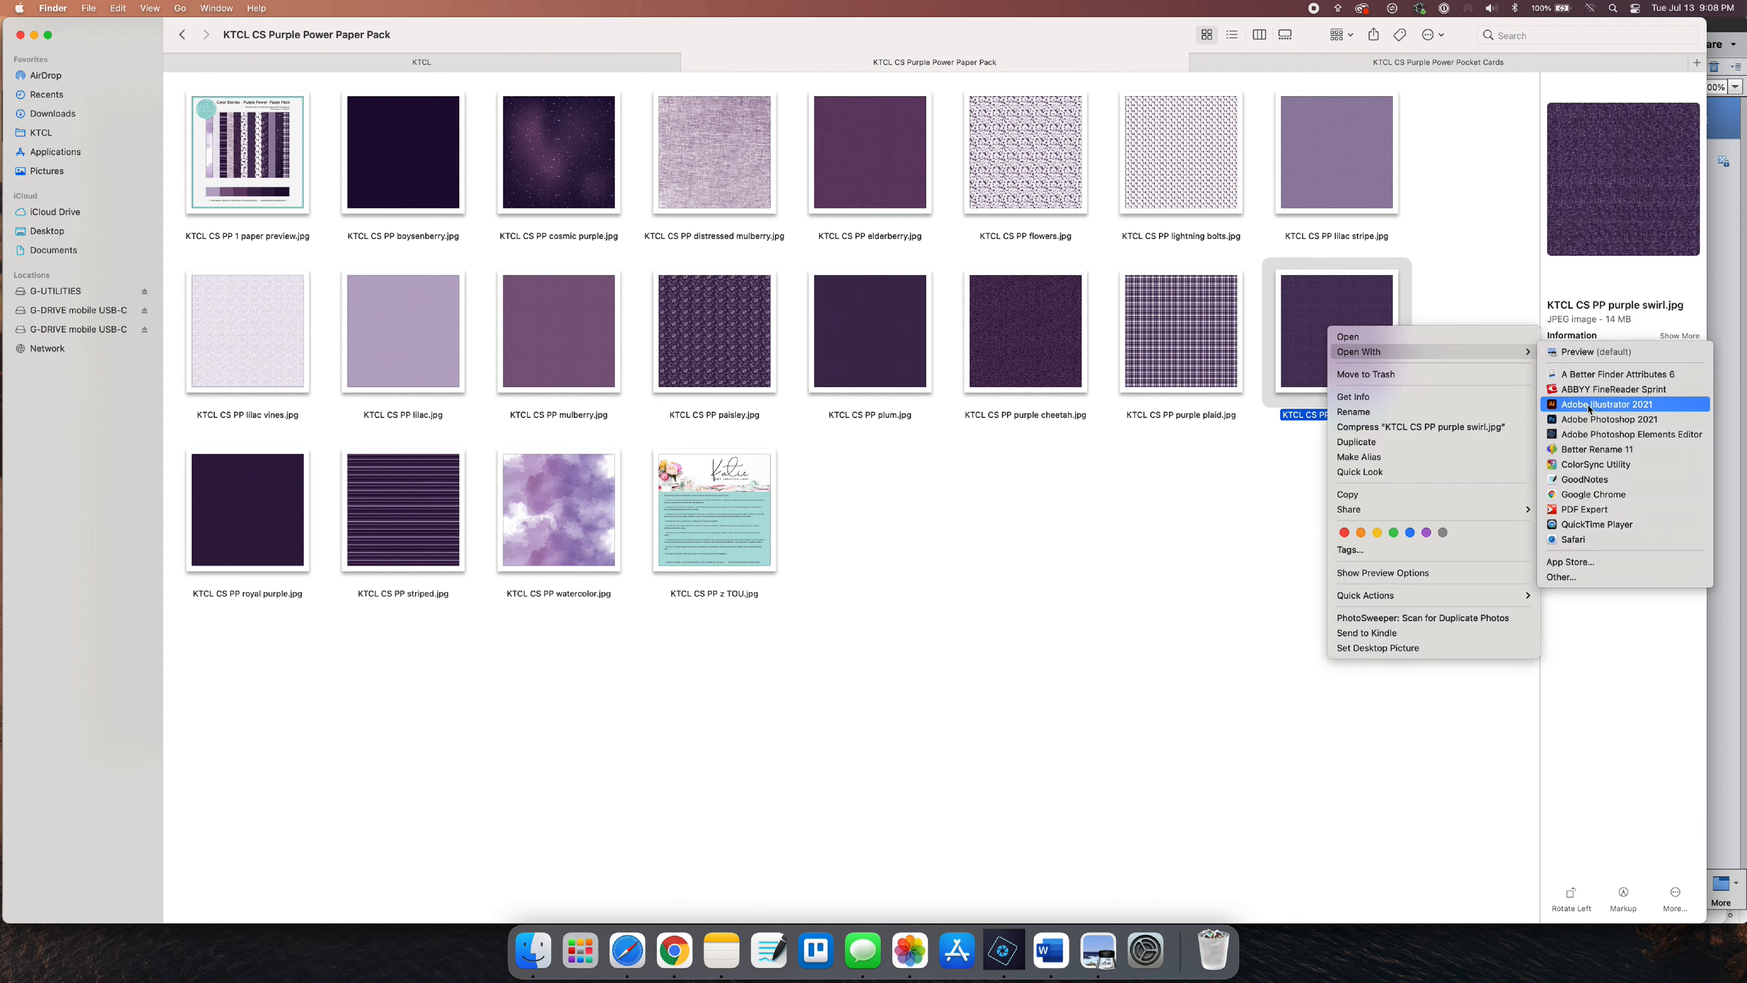
pyautogui.click(1623, 434)
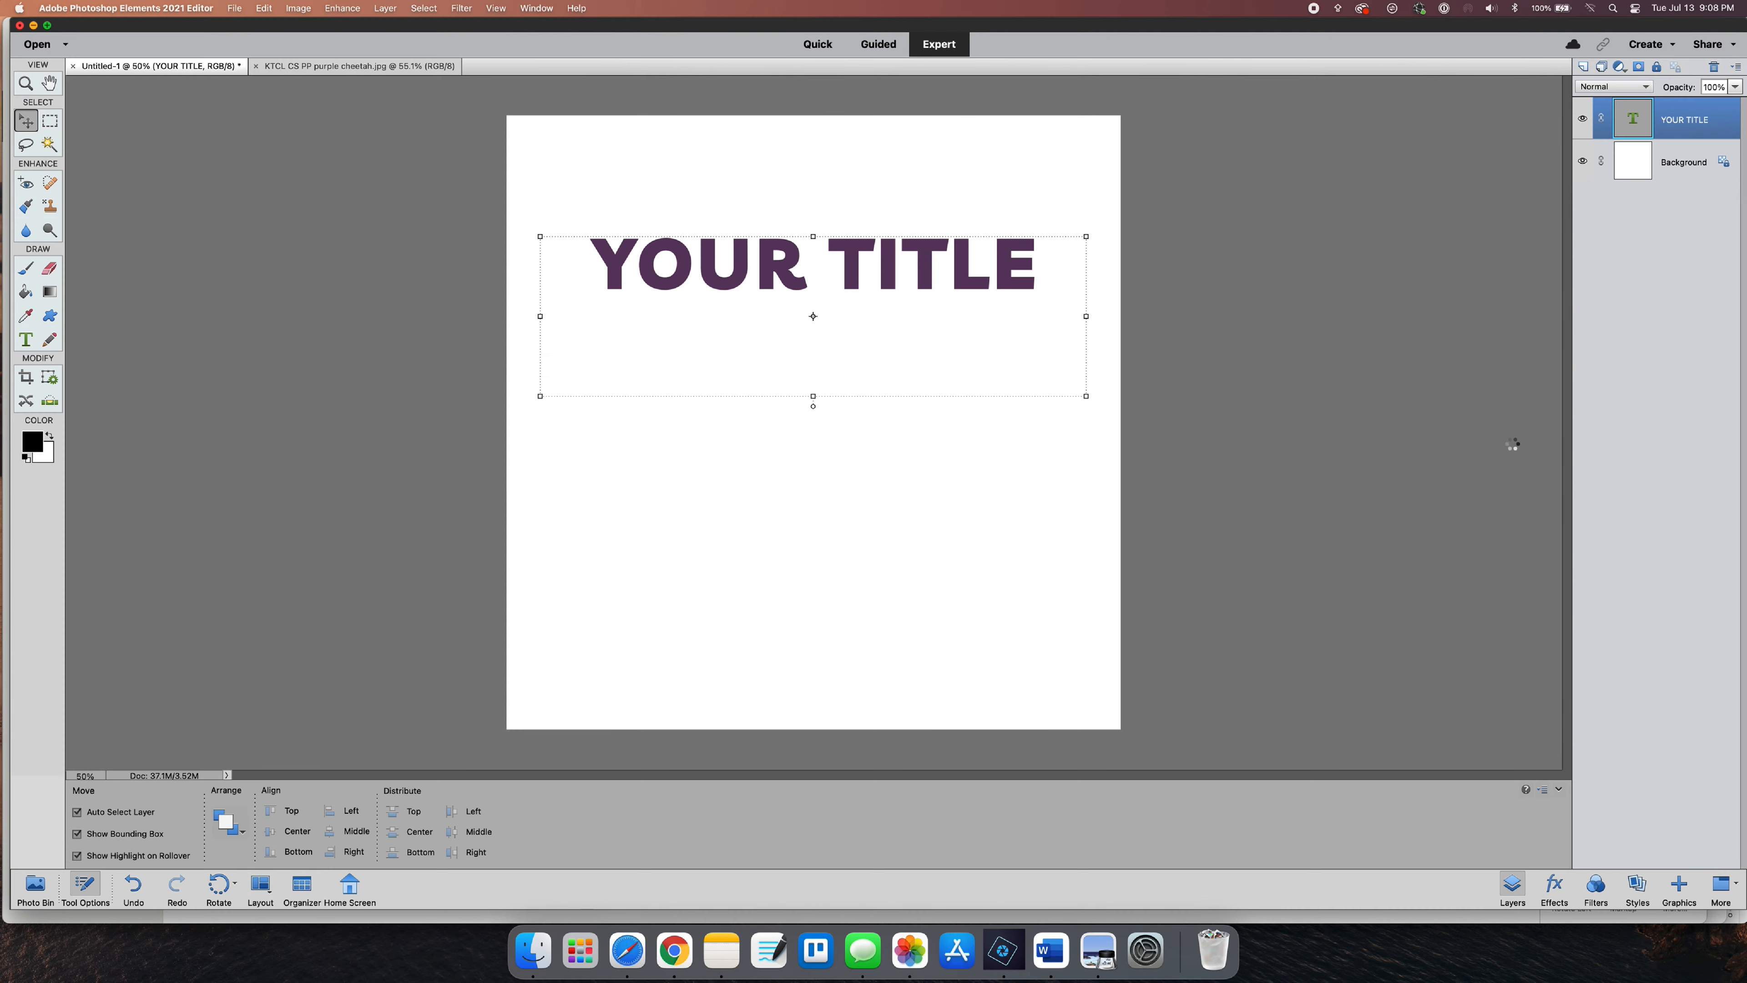
# - Add the purple swirl paper to the Untitled-1 page above the YOUR TITLE layer and clip it to the title
pyautogui.click(35, 886)
pyautogui.click(129, 851)
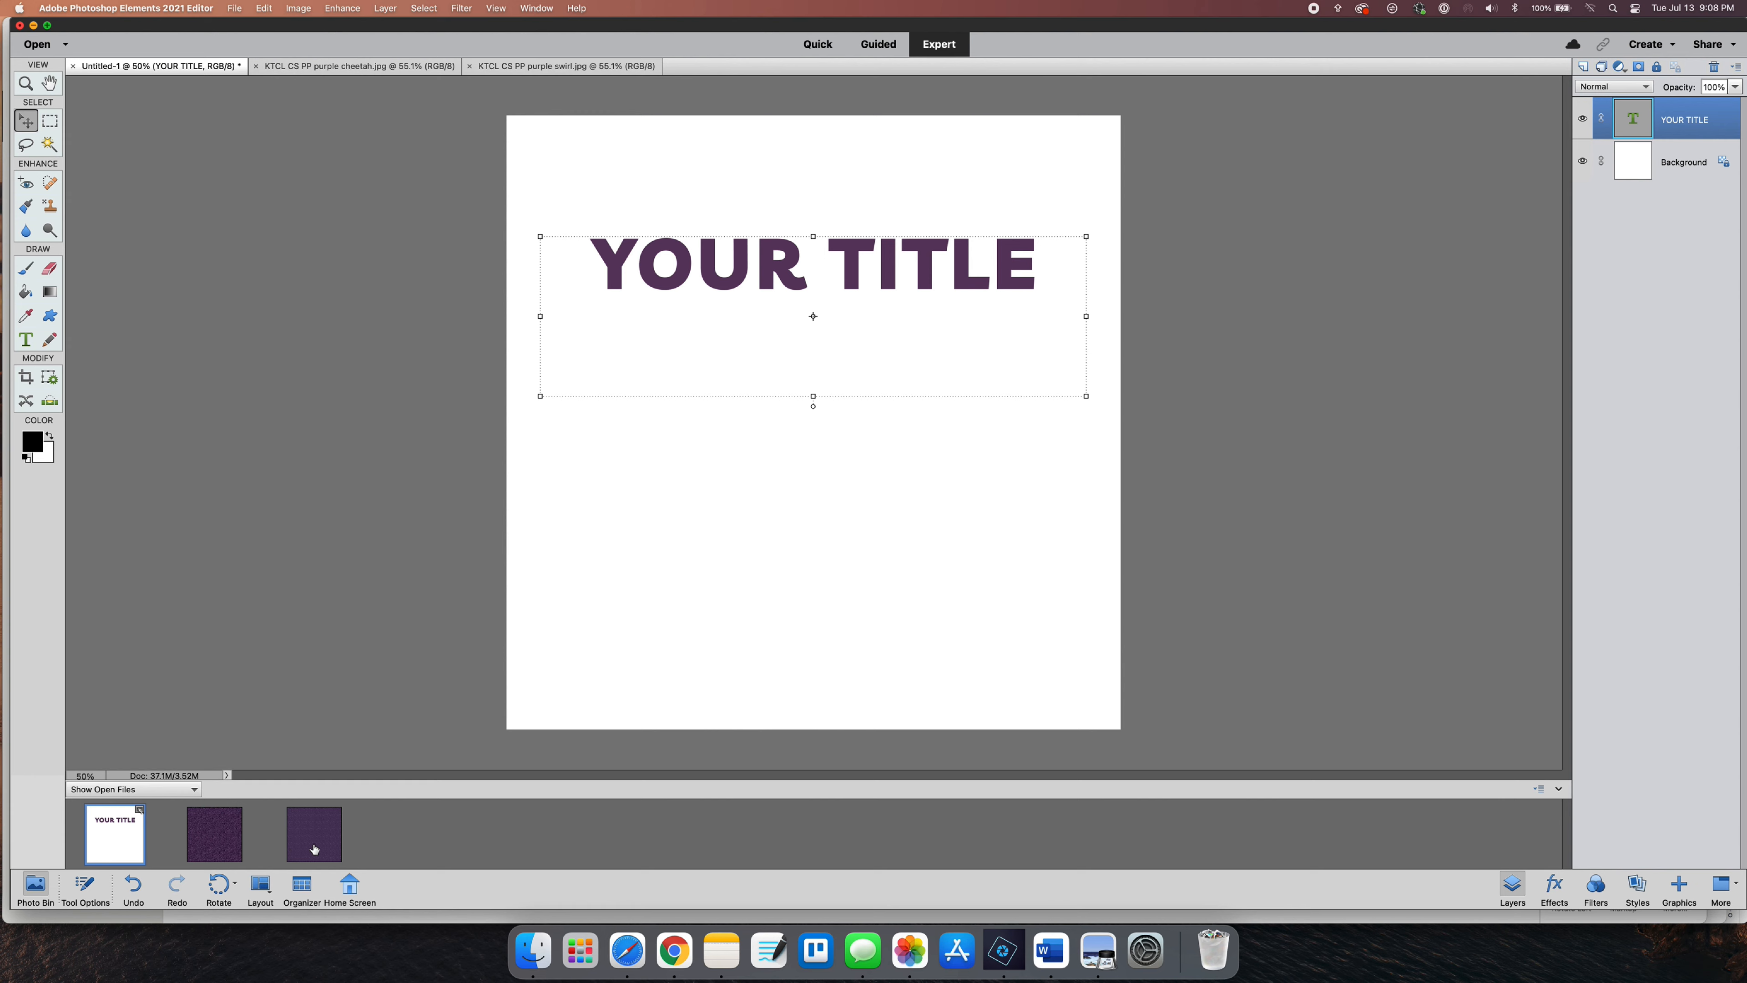
pyautogui.moveTo(314, 848); pyautogui.dragTo(758, 280)
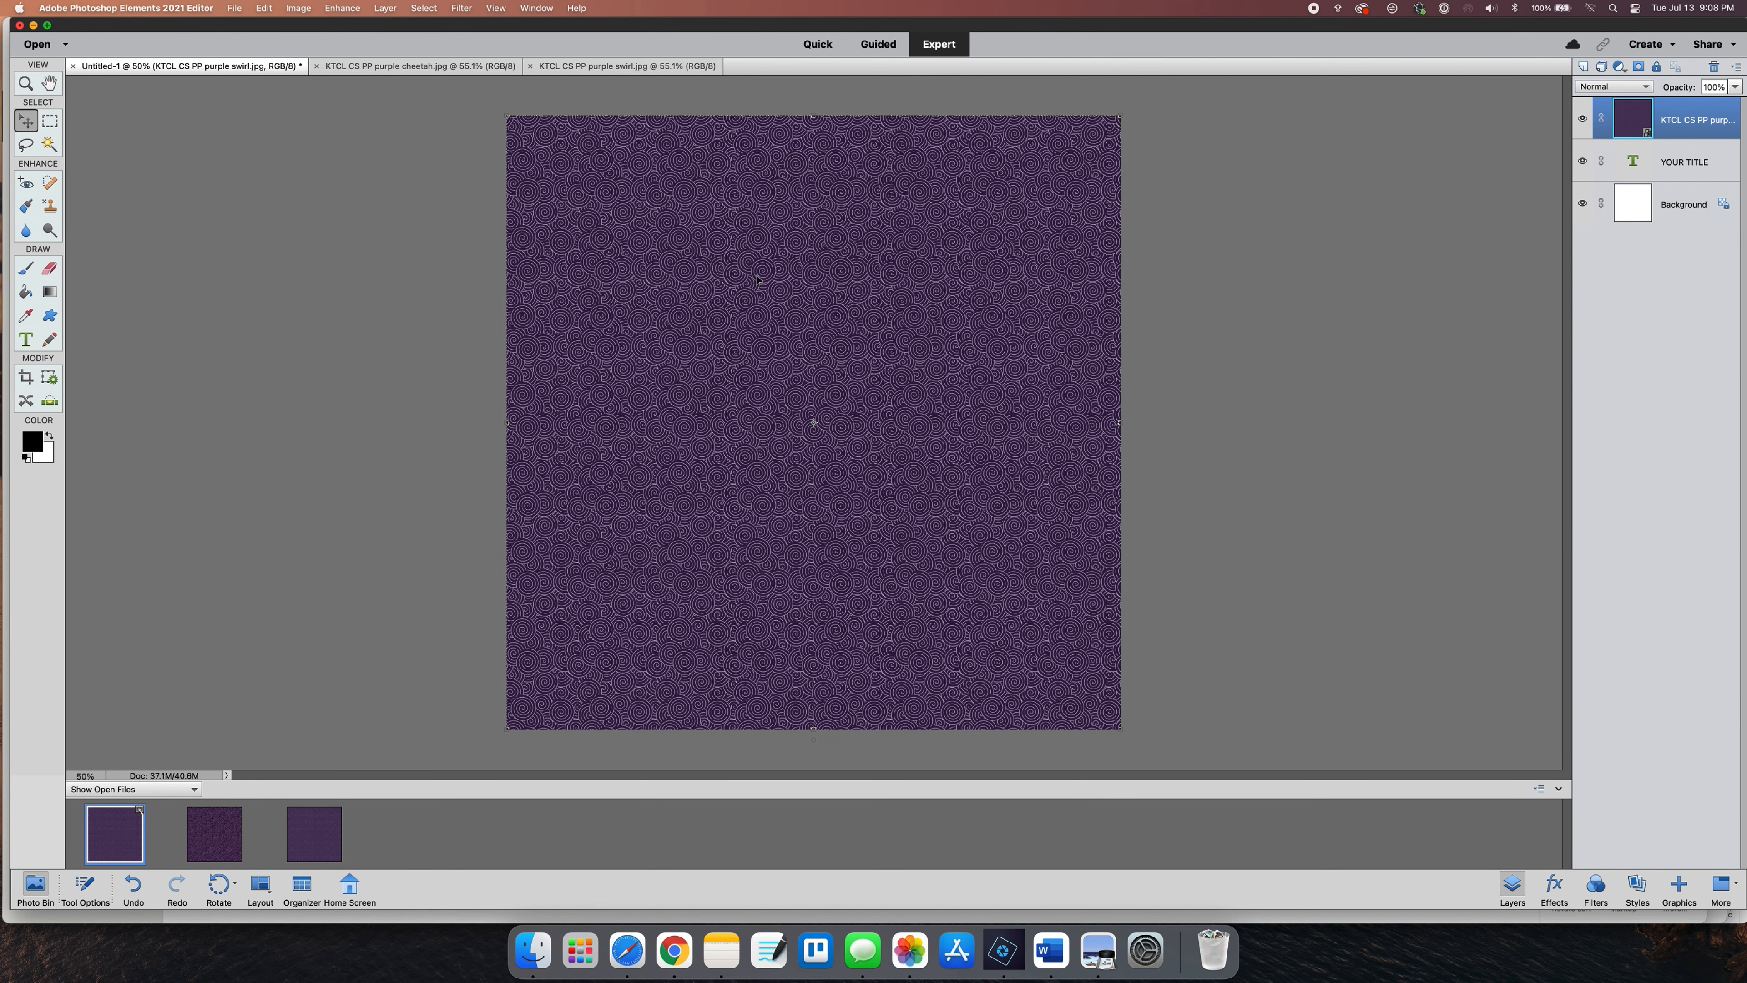
pyautogui.rightClick(1676, 112)
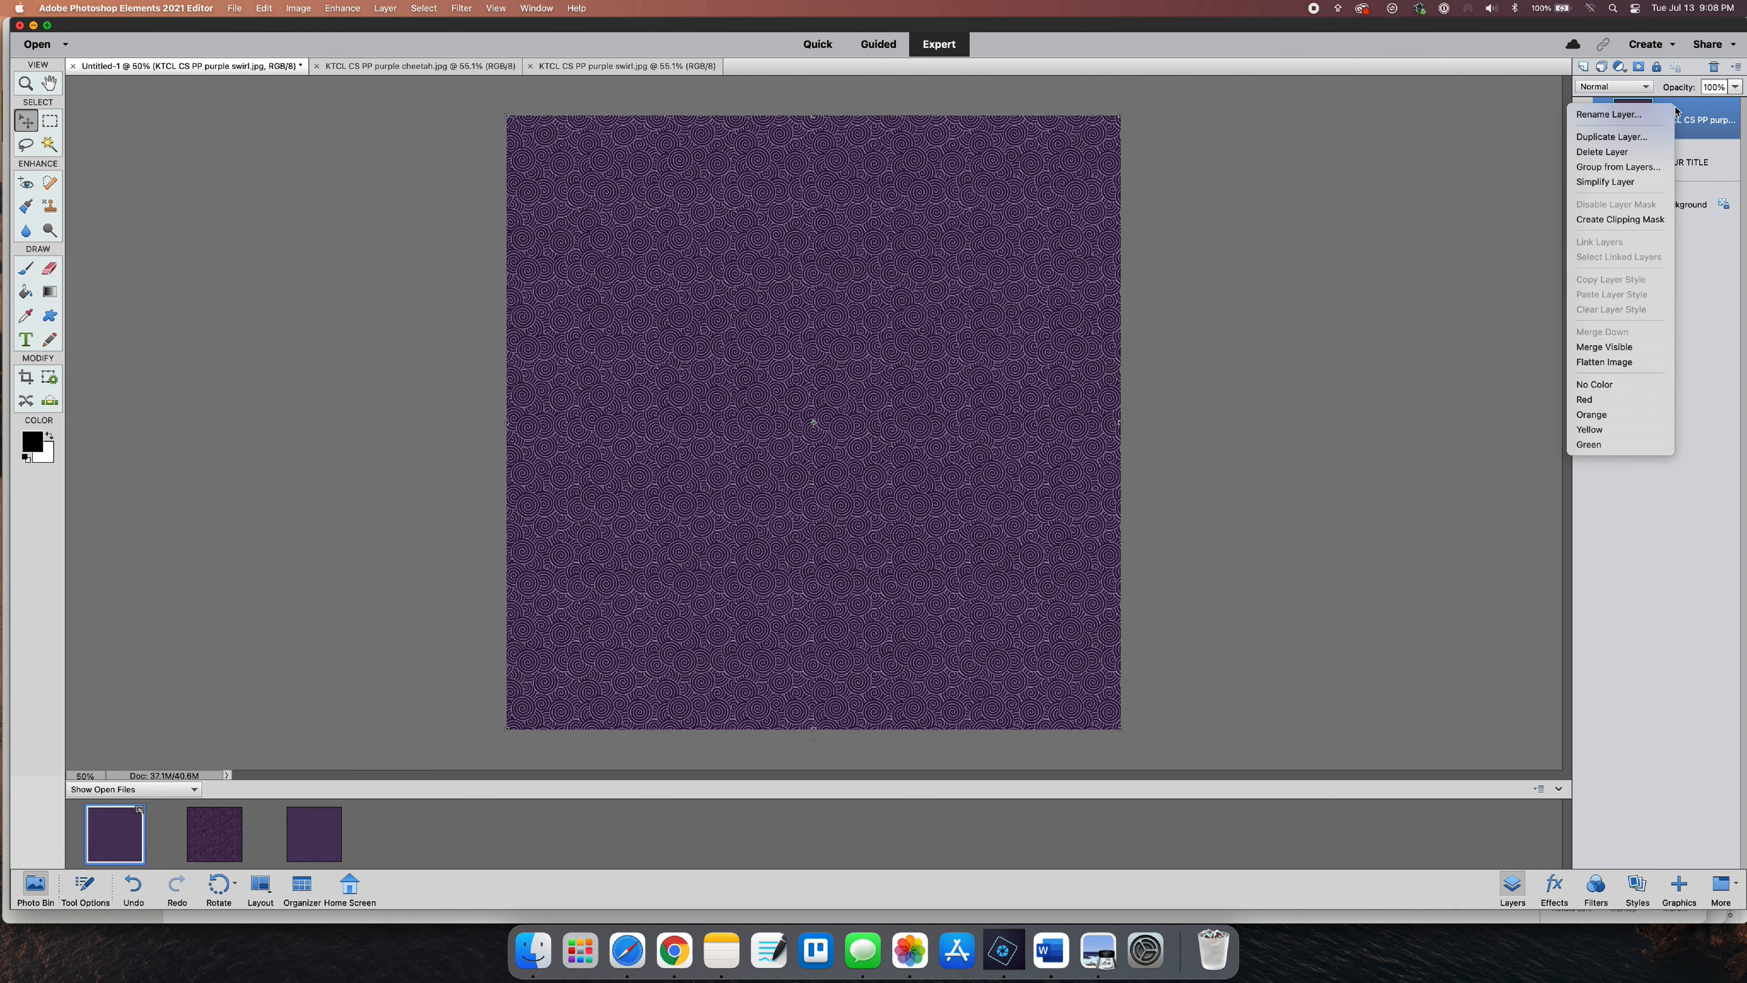
pyautogui.click(1610, 221)
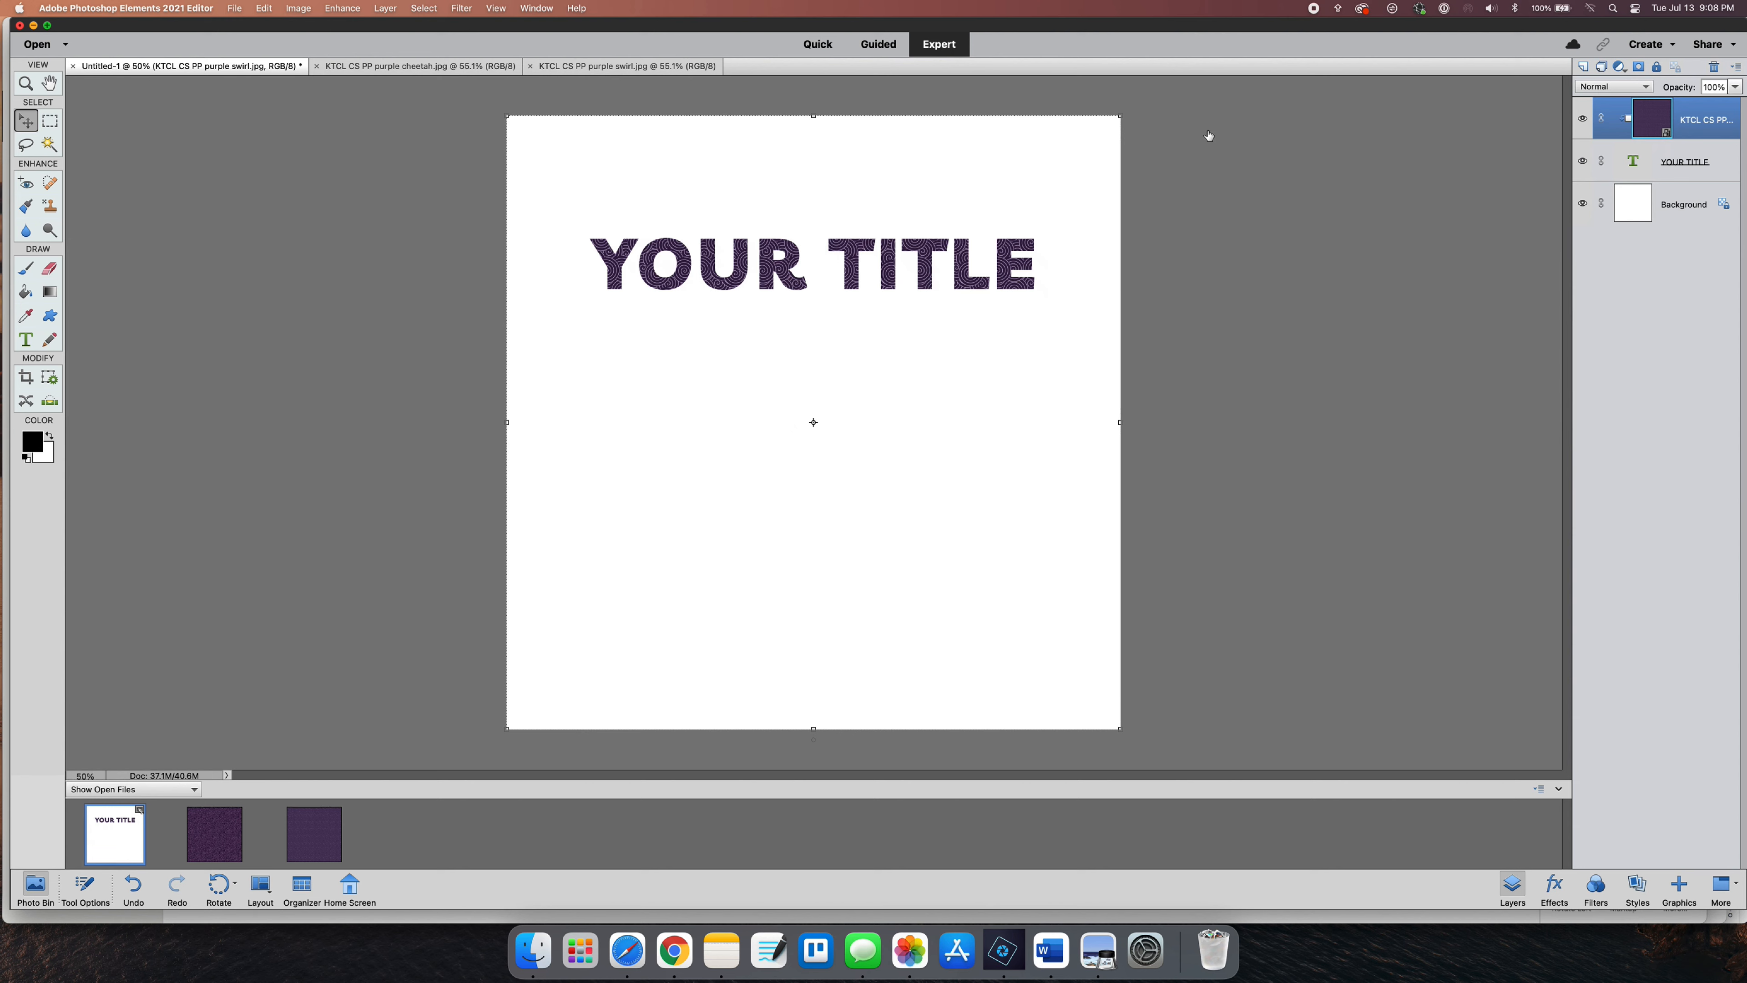
# - Enlarge the clipped swirl paper proportionally to about 137.5% and commit the transform
pyautogui.moveTo(1122, 113); pyautogui.dragTo(1462, 3)
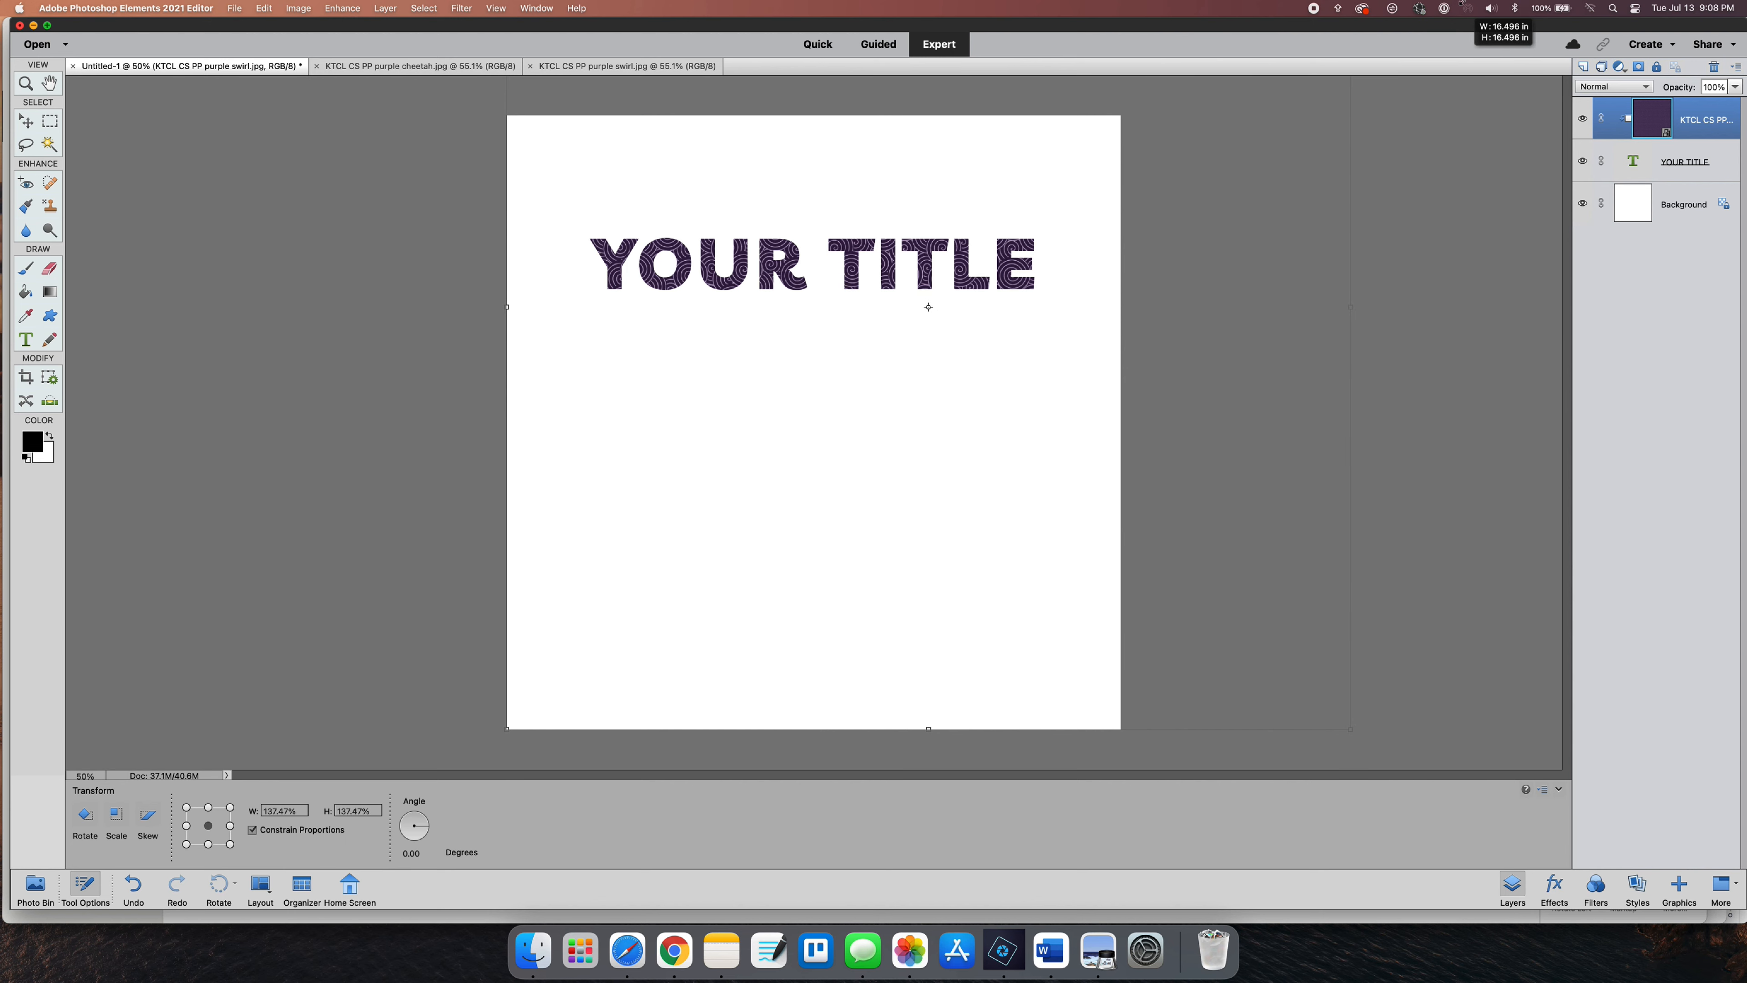
pyautogui.moveTo(1455, 161); pyautogui.dragTo(1455, 161)
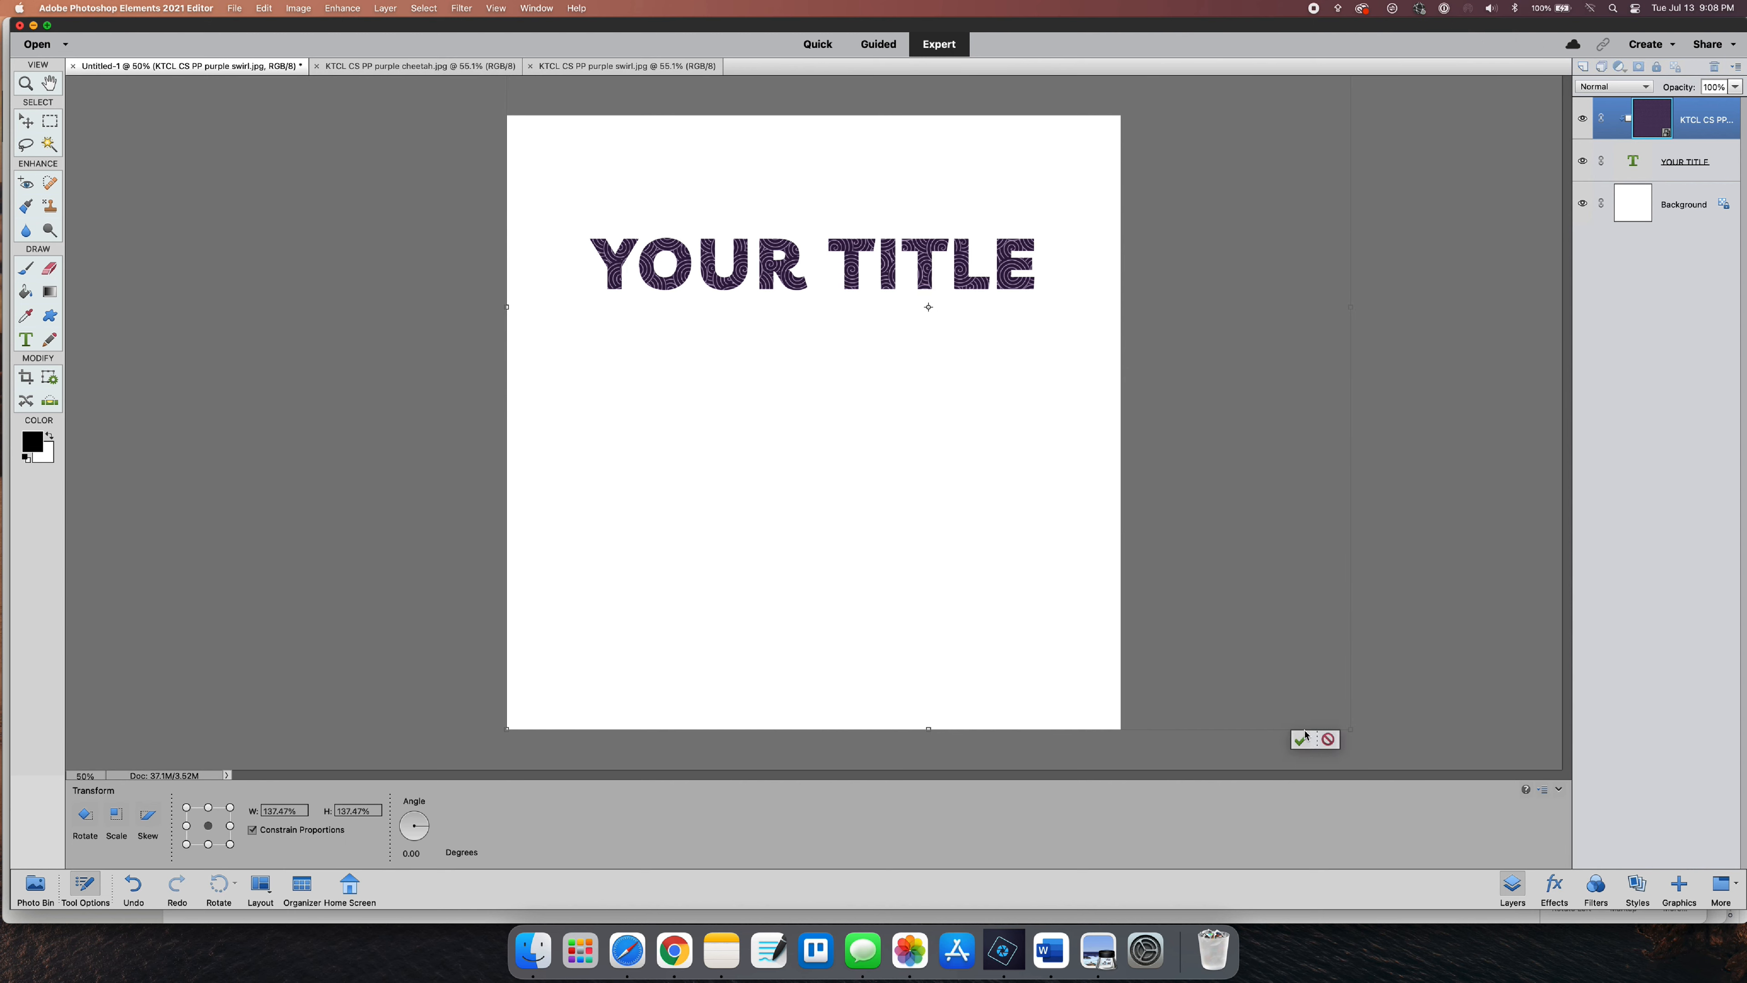
pyautogui.click(1302, 738)
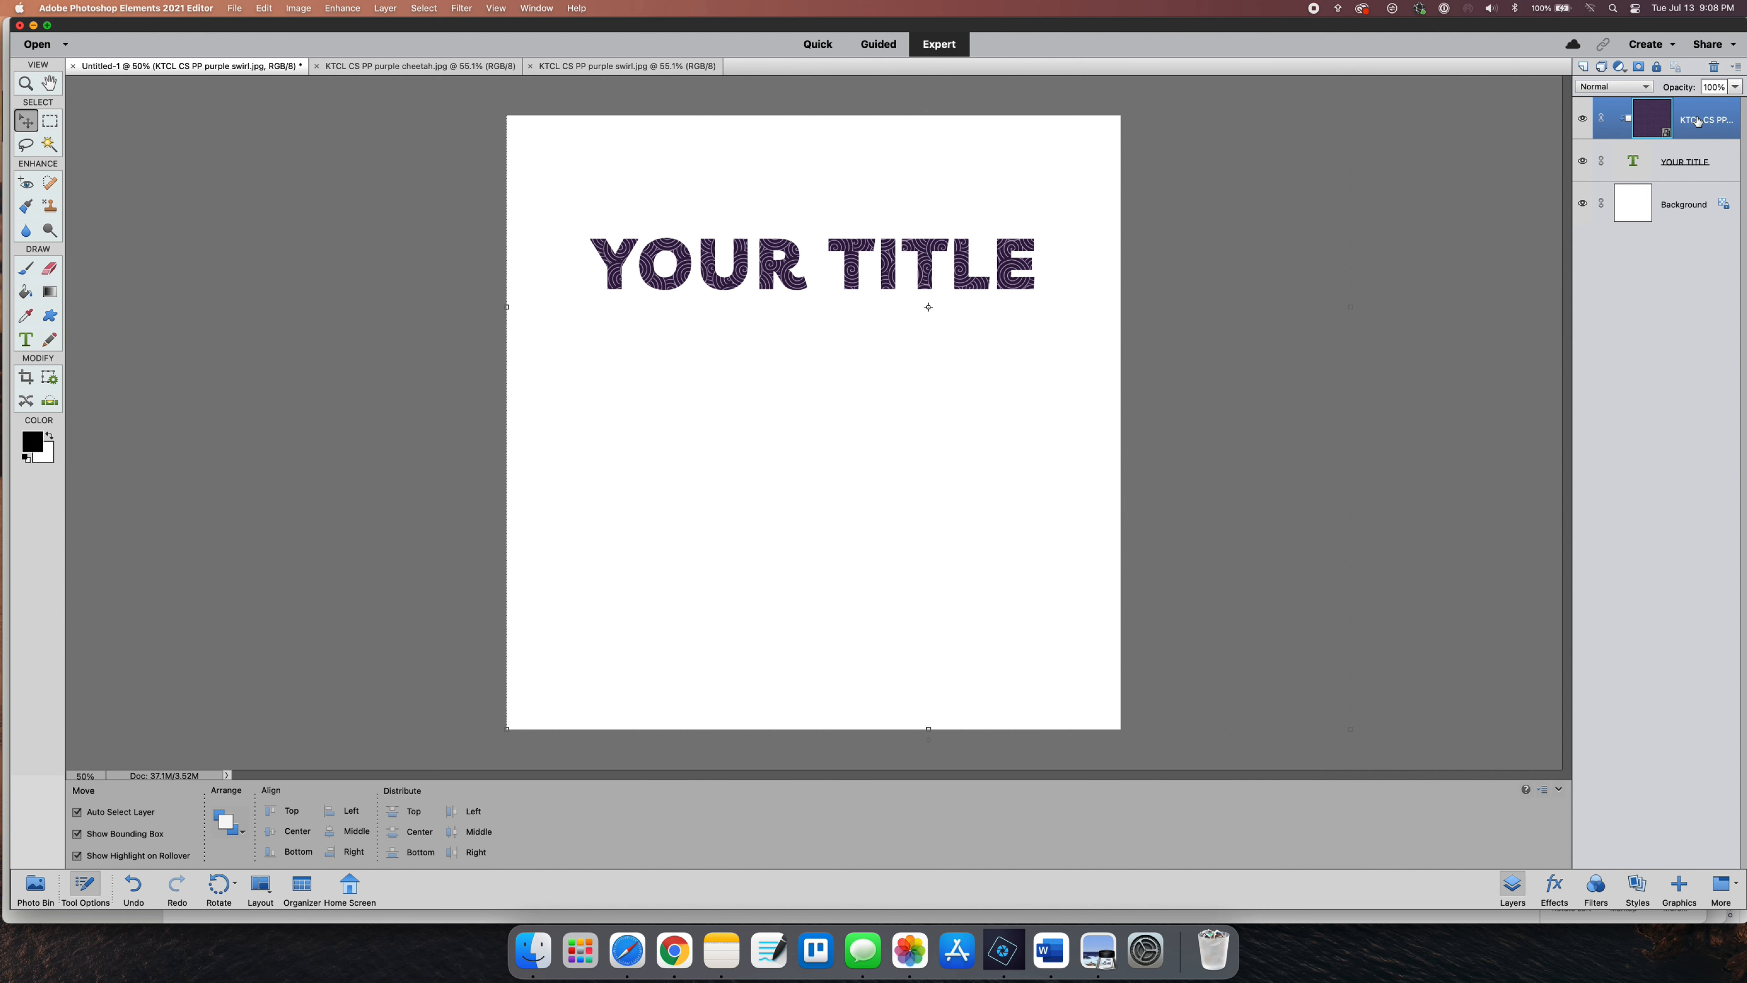
# - Bring up the layer commands for the clipped purple swirl paper
pyautogui.rightClick(1697, 117)
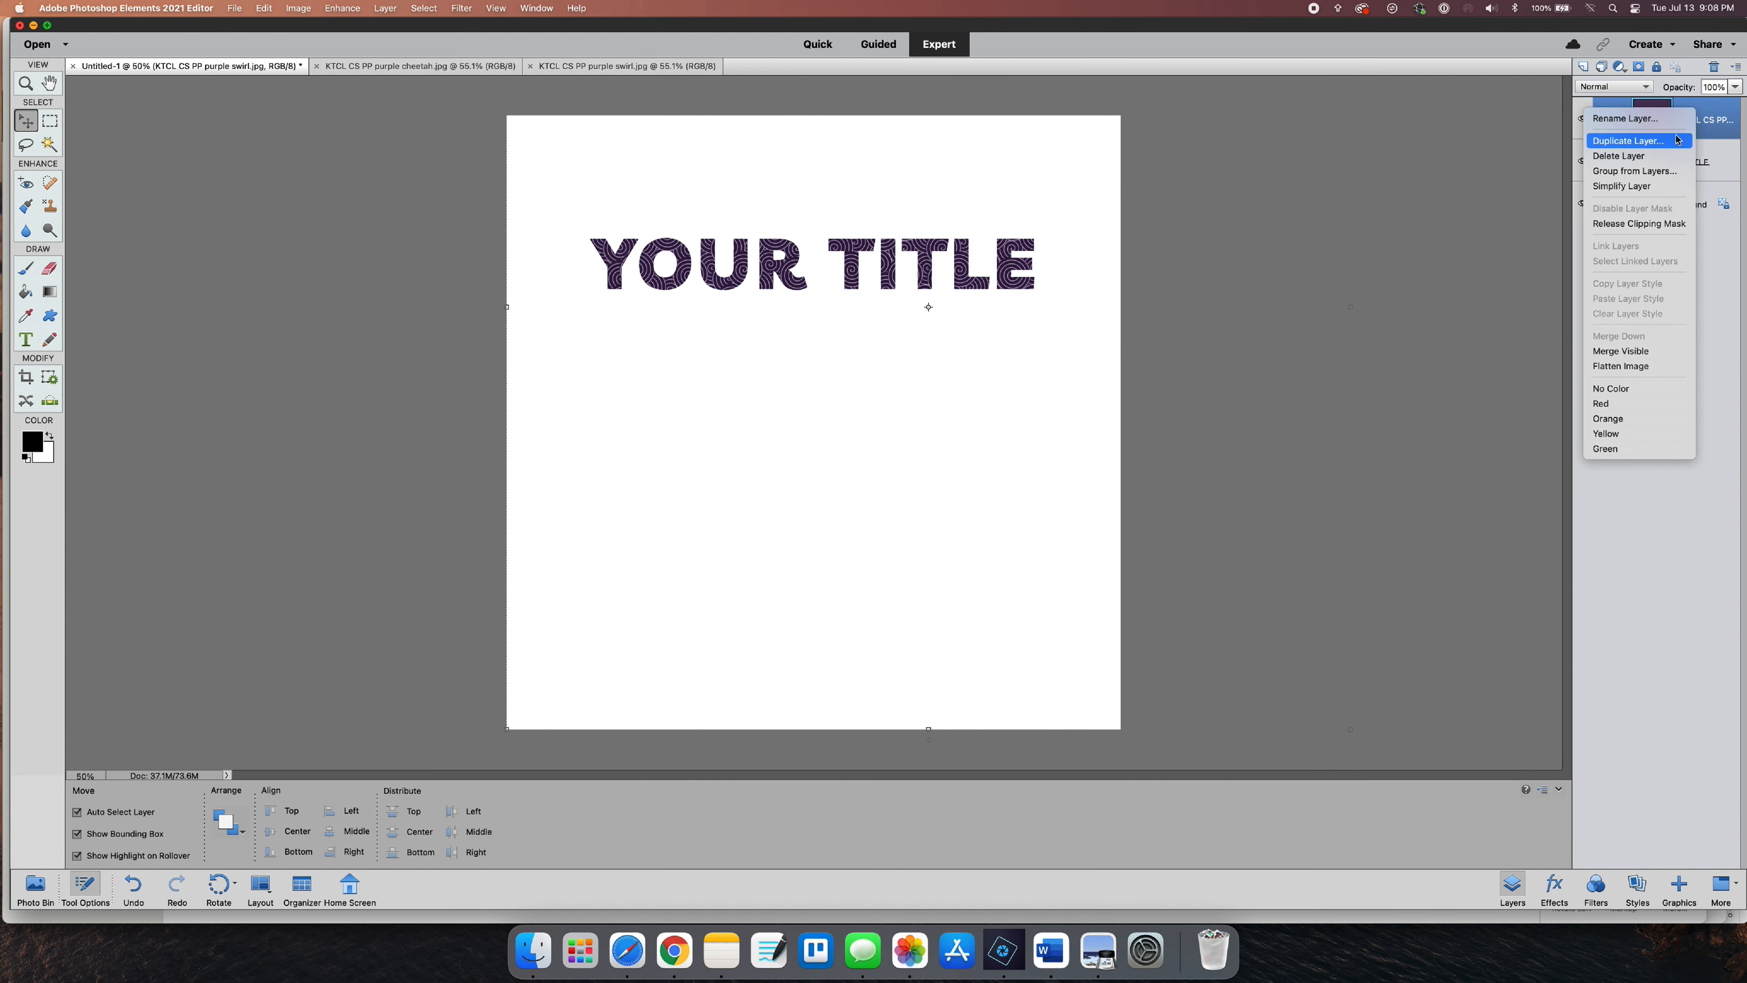